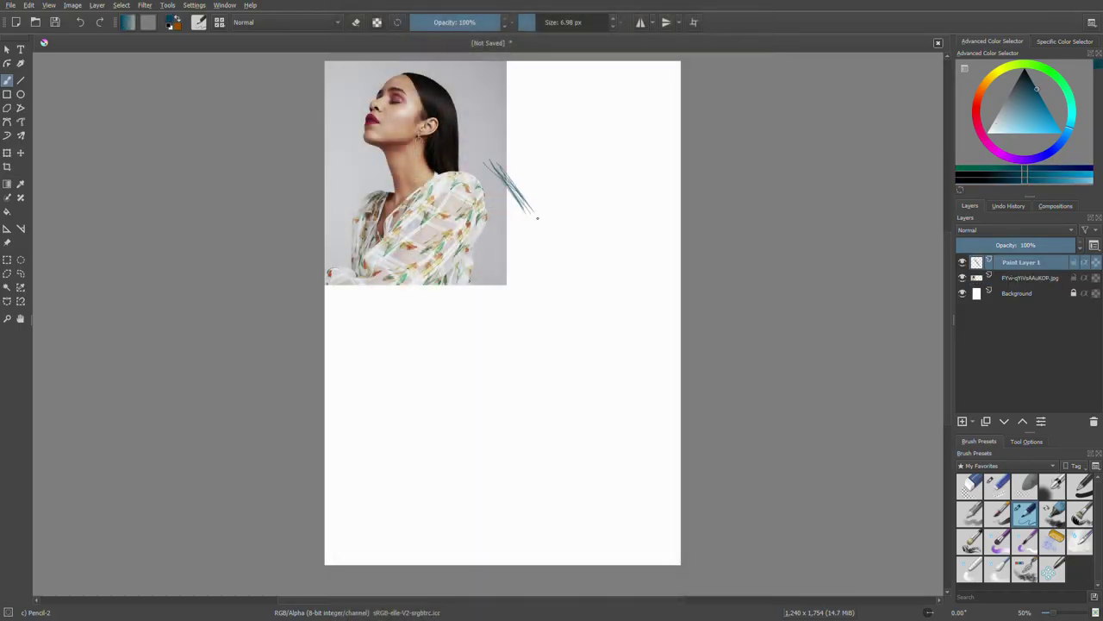
- Sketch the back of the head, long hair curve, neck and shoulder outlines, undoing stray strokes
mouse_move(520, 184)
mouse_down()
mouse_move(540, 286)
mouse_move(527, 331)
mouse_up()
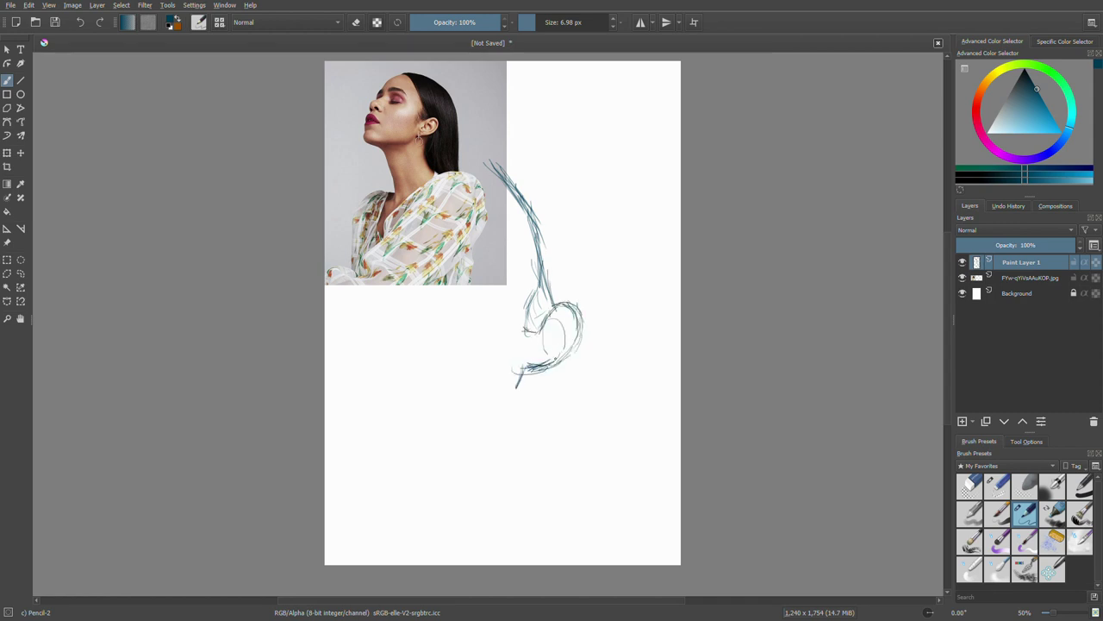
key(ctrl+z)
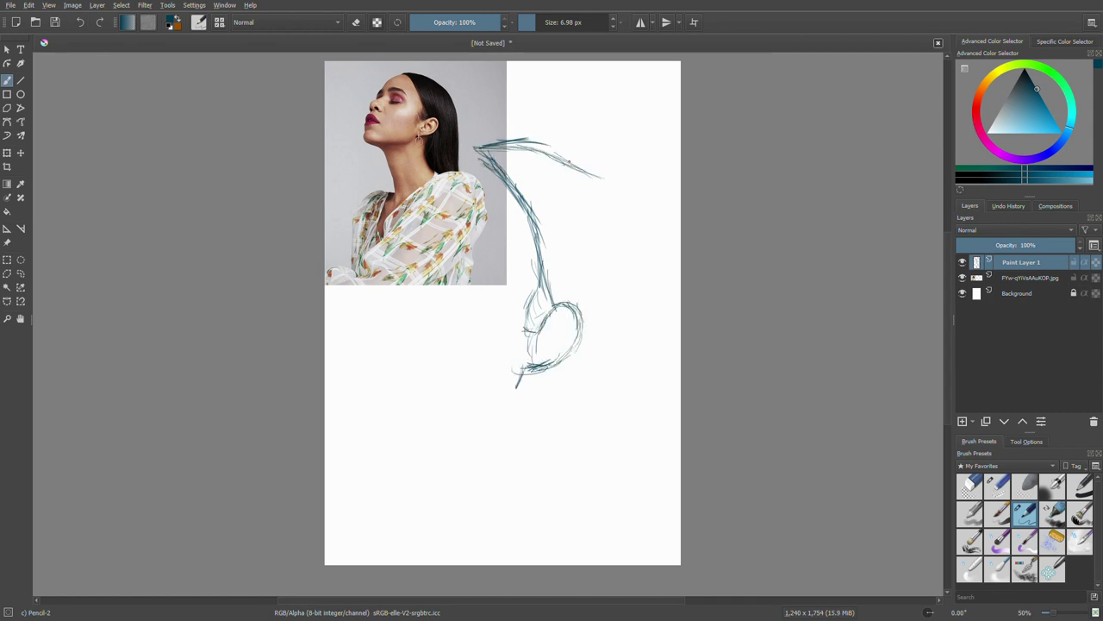
mouse_move(568, 160)
mouse_down()
mouse_move(651, 289)
mouse_move(654, 485)
mouse_up()
drag(543, 365, 566, 451)
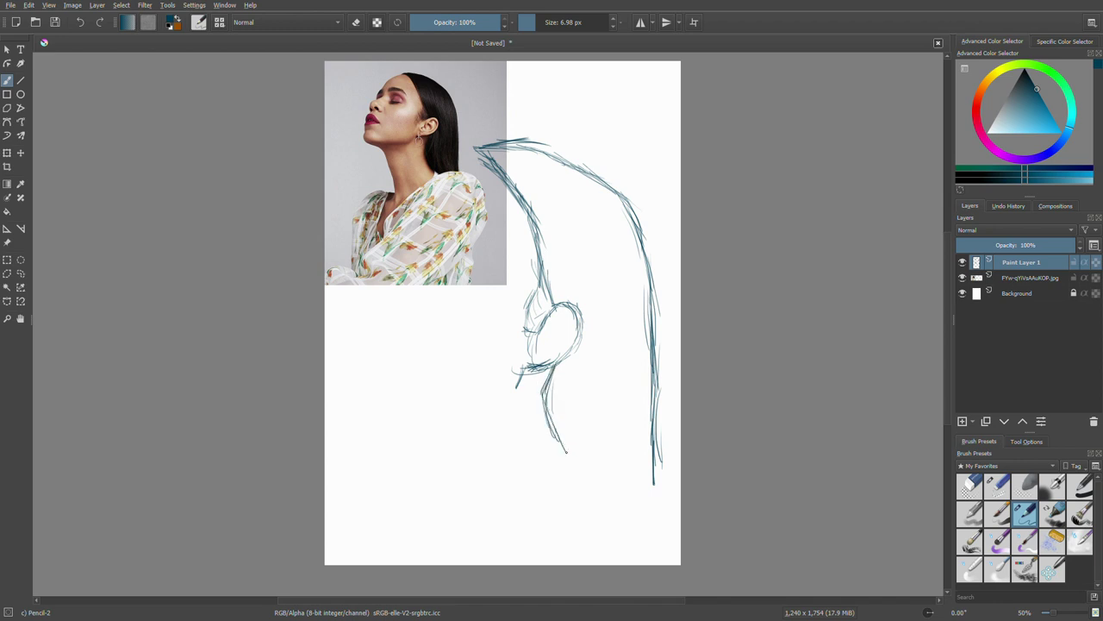
mouse_move(546, 401)
mouse_down()
mouse_move(590, 476)
mouse_move(610, 481)
mouse_move(516, 560)
mouse_up()
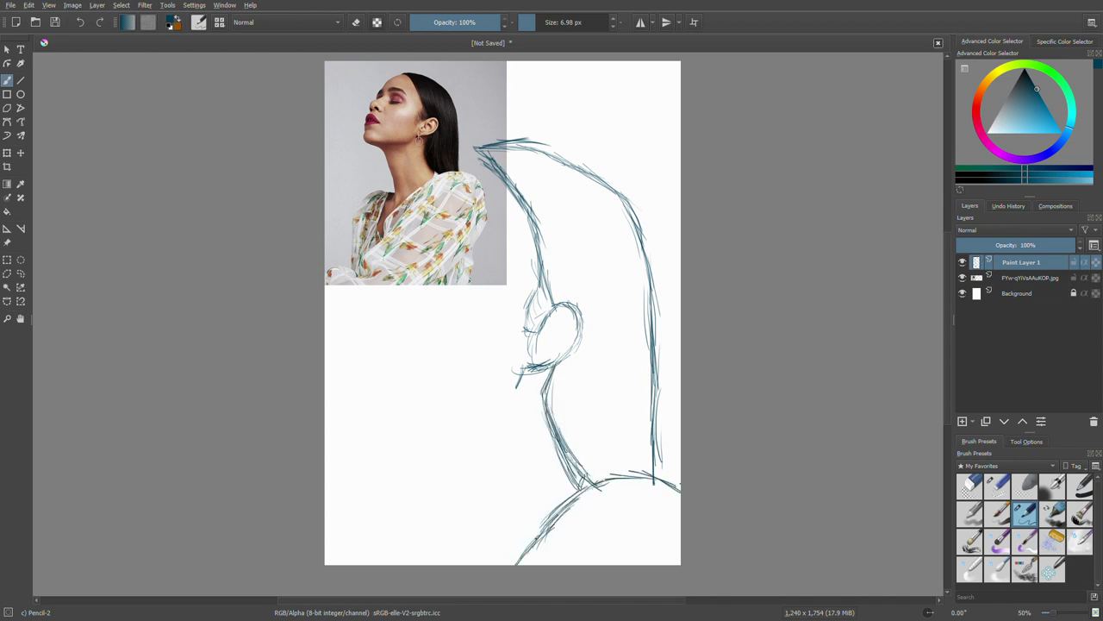
drag(551, 516, 459, 558)
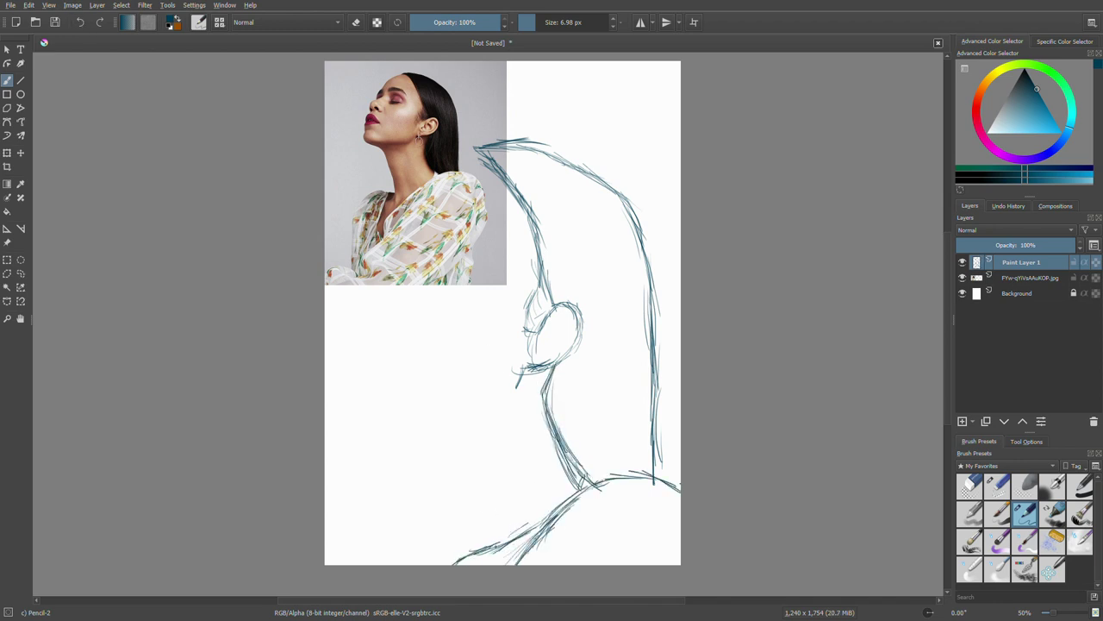
key(ctrl+z)
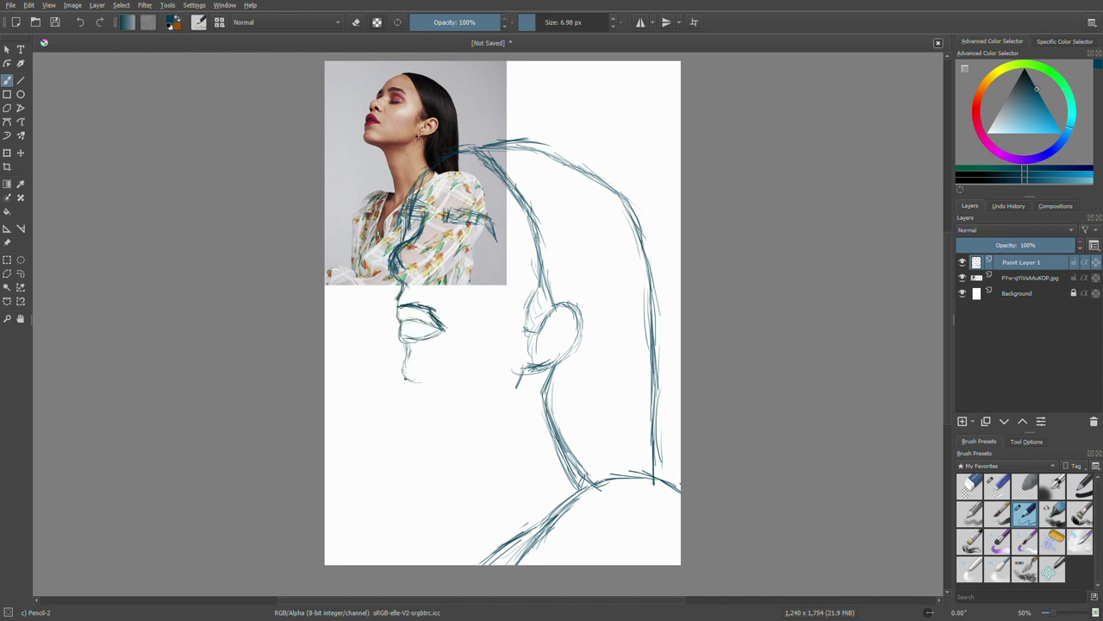
- Draw the chin and jaw line, then transform the face sketch to shift and tilt it leftward
drag(404, 377, 498, 376)
key(ctrl+t)
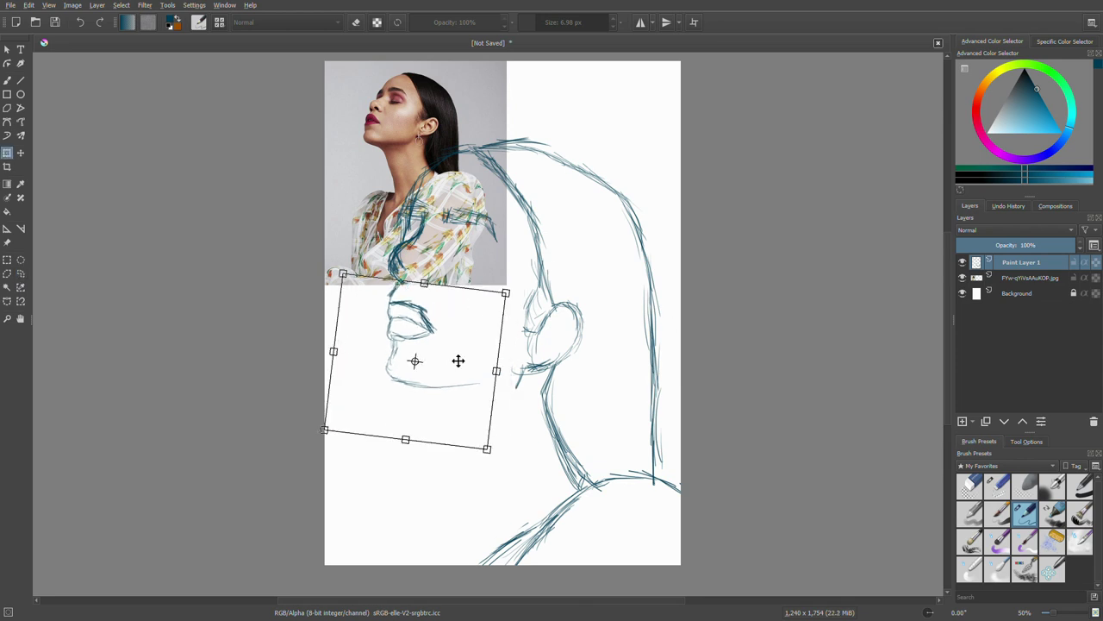
key(Return)
key(b)
drag(380, 399, 516, 391)
- Erase the old eye, nose and lip strokes and redraw the lips and chin profile
key(e)
drag(475, 271, 394, 296)
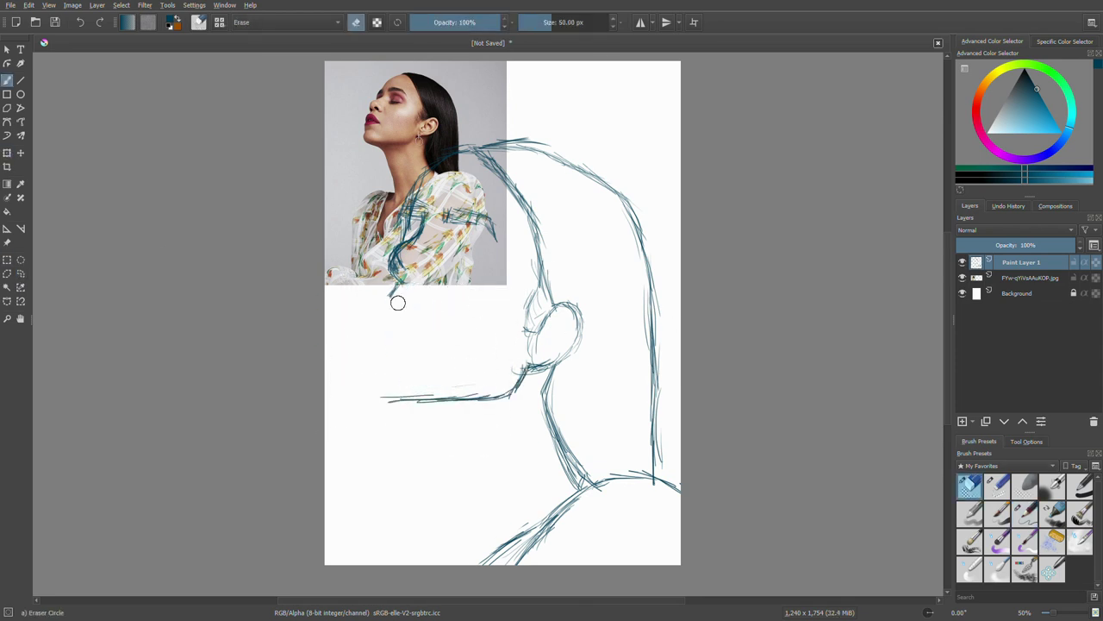
key(e)
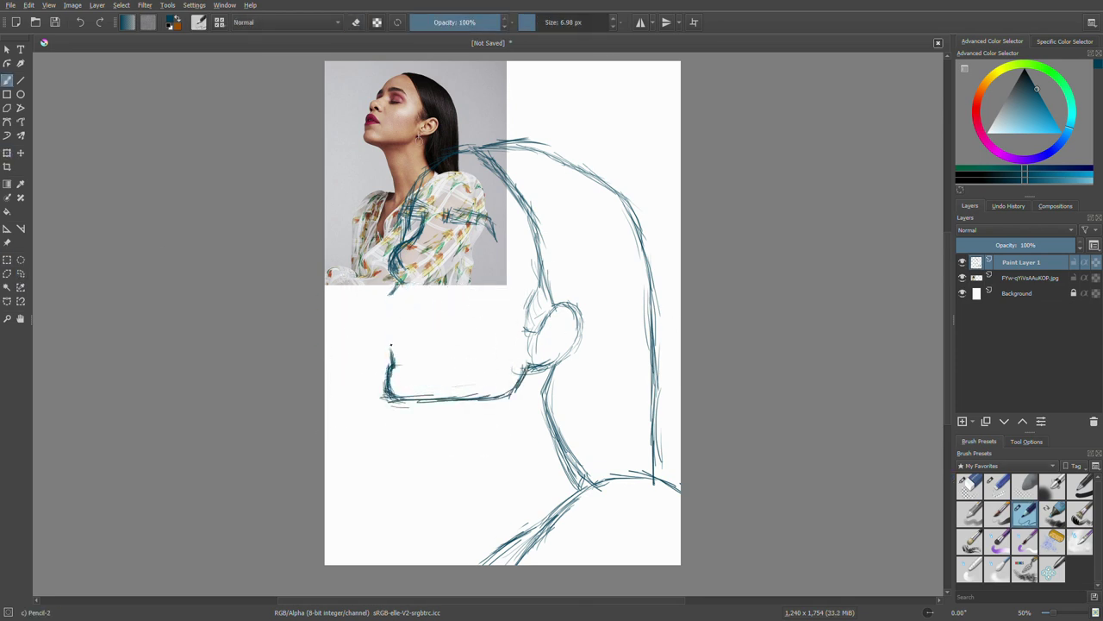
drag(401, 337, 424, 343)
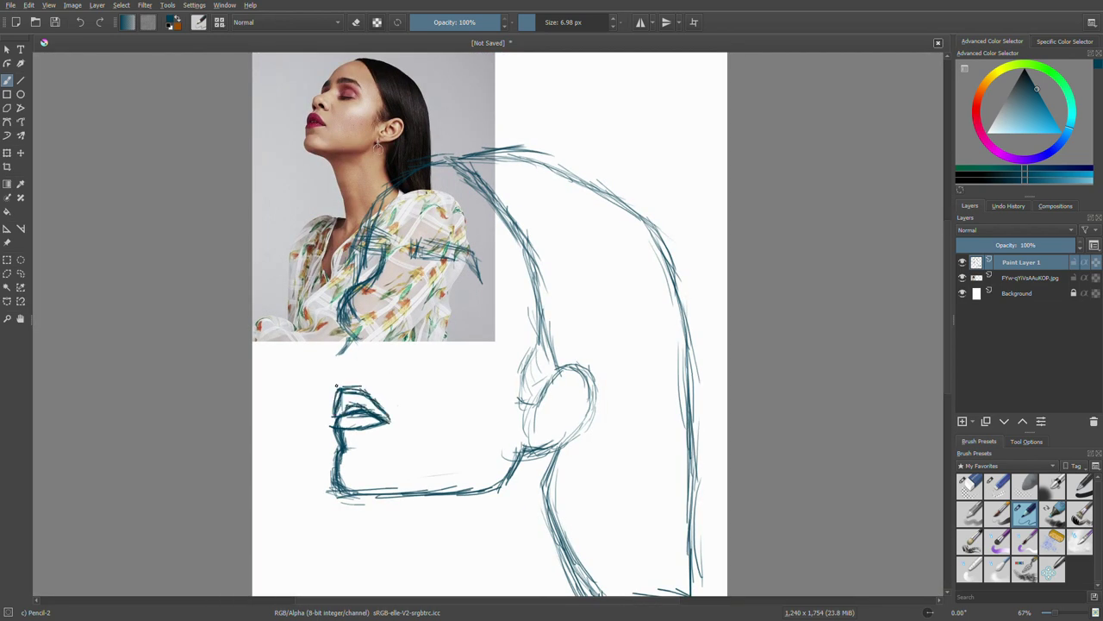
- Erase strokes over the photo's blouse, darken the jawline, sketch the neck, and add a guide layer
key(e)
drag(466, 258, 320, 295)
key(e)
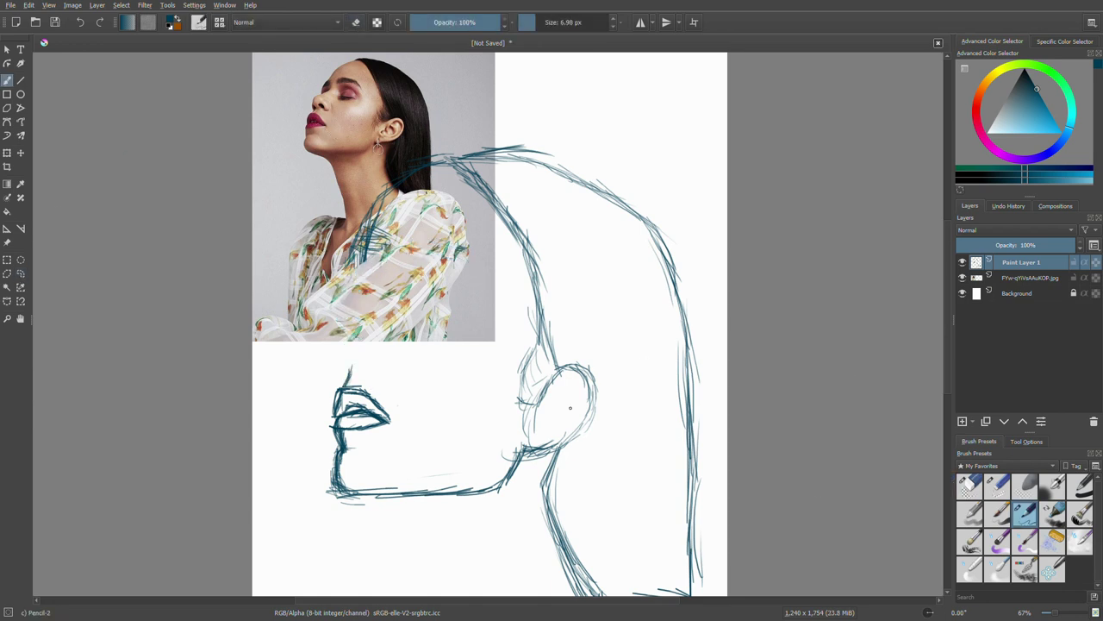
mouse_move(518, 474)
mouse_down()
mouse_move(398, 496)
mouse_move(422, 593)
mouse_up()
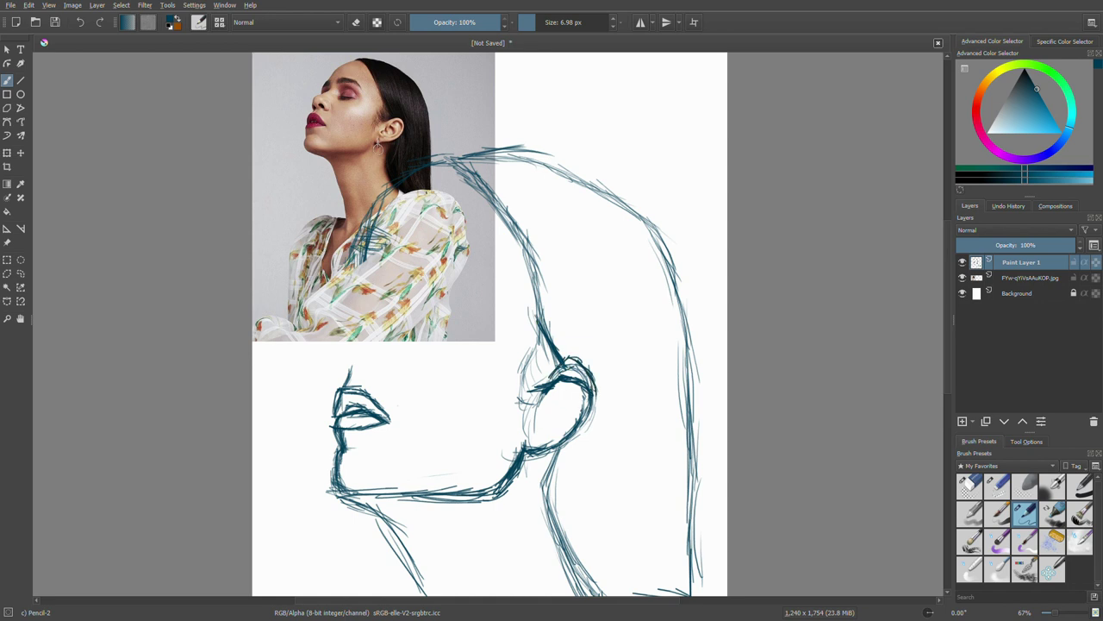
key(Insert)
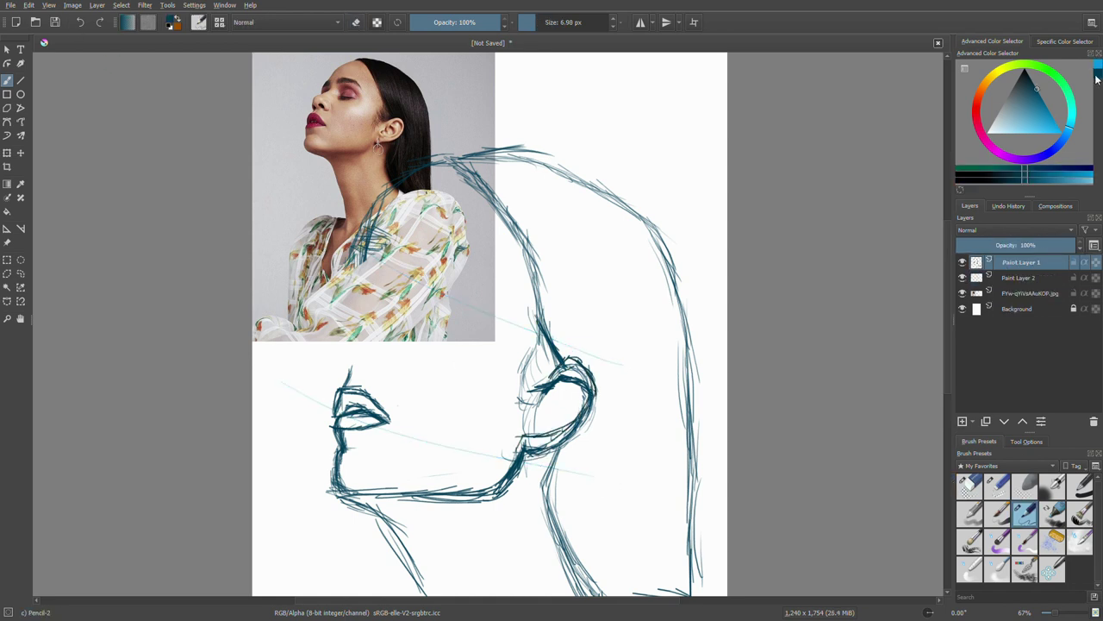
- Darken the back-of-head line, add and reorder Paint Layer 3, and shift the lower-face strokes up-left
mouse_move(541, 330)
mouse_down()
mouse_move(481, 182)
mouse_move(440, 158)
mouse_up()
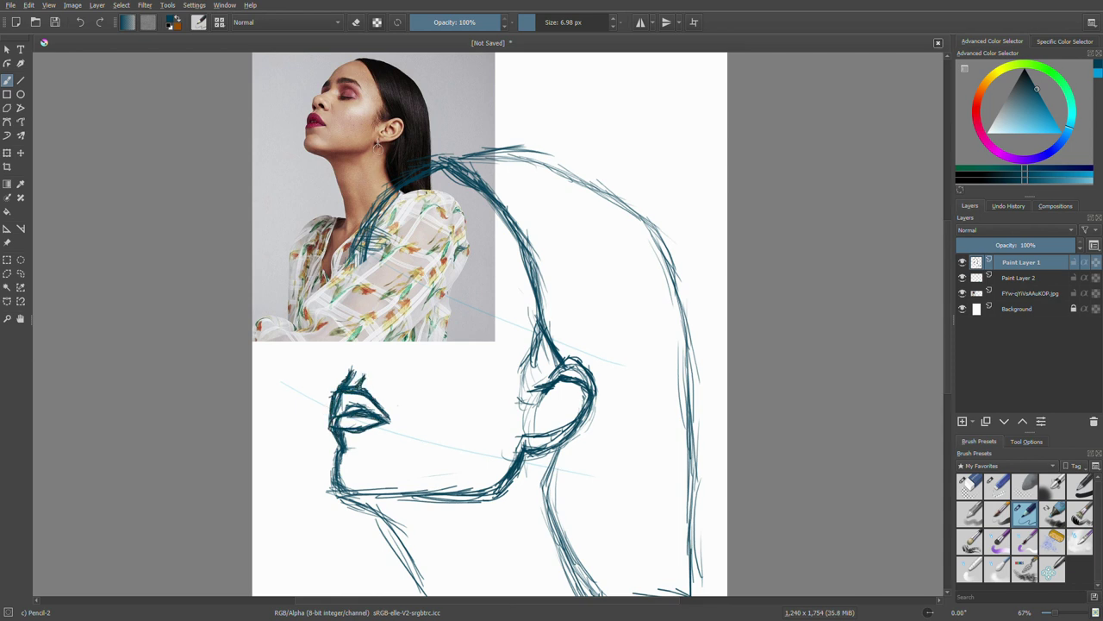
key(Insert)
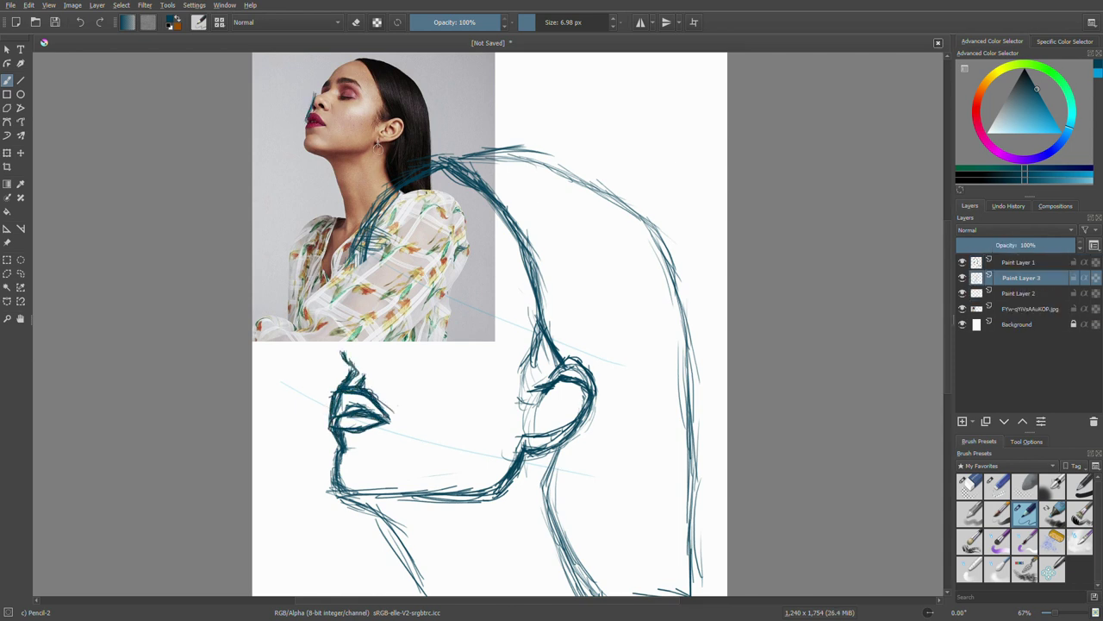
key(ctrl+Page_Up)
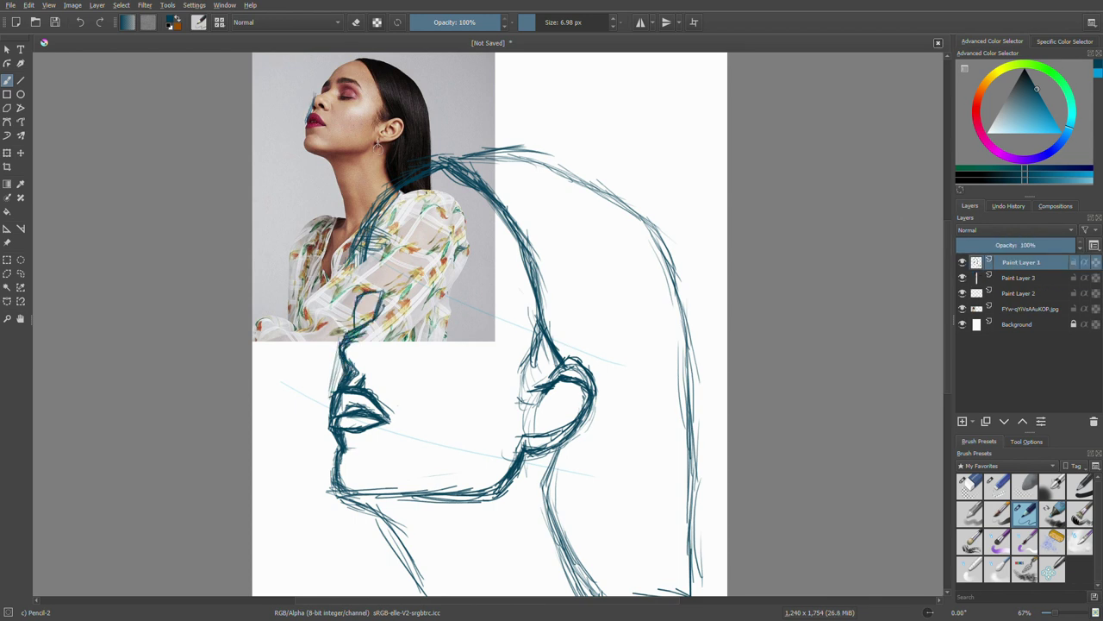
key(ctrl+t)
drag(293, 299, 276, 285)
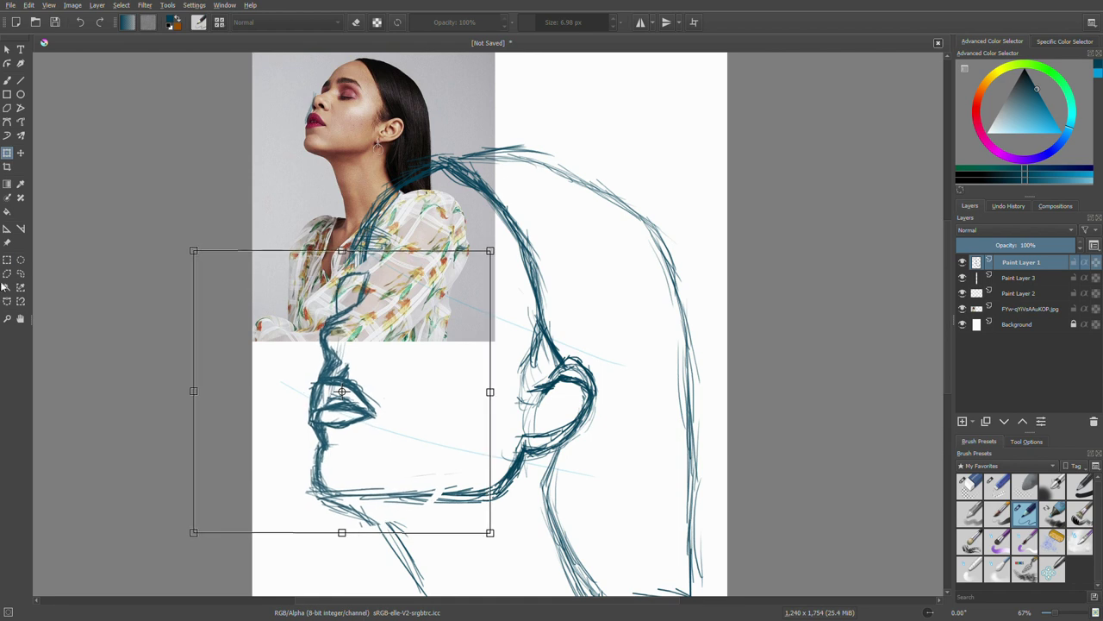
- Sketch neck lines, darken the lips and chin outline, and shade under the jaw and neck
click(7, 80)
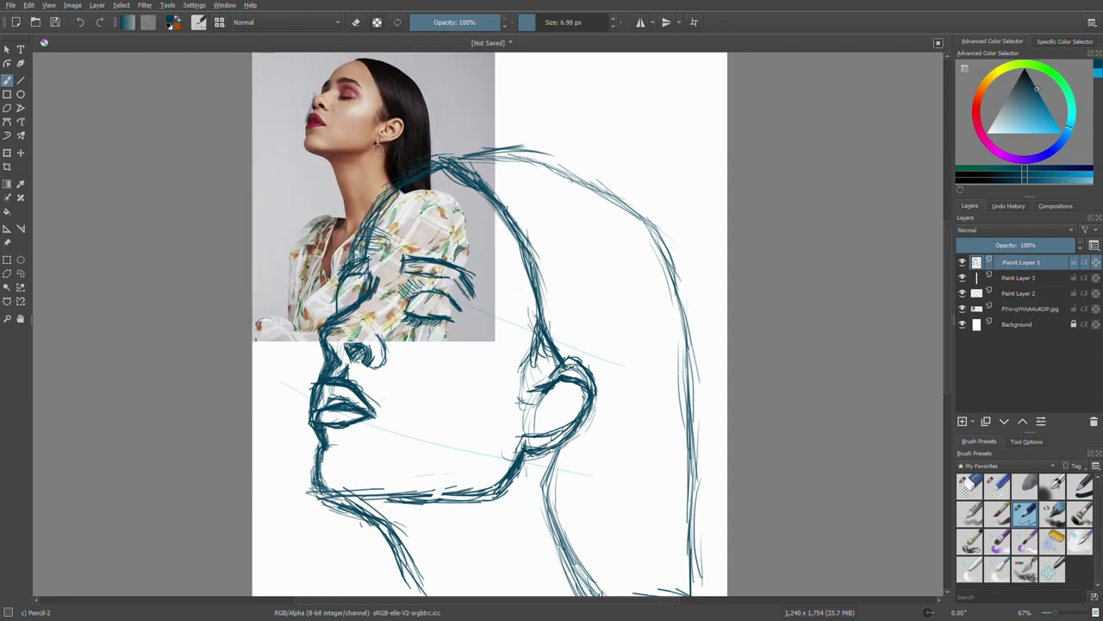
scroll(489, 326, down, 3)
scroll(490, 326, up, 2)
drag(372, 431, 435, 582)
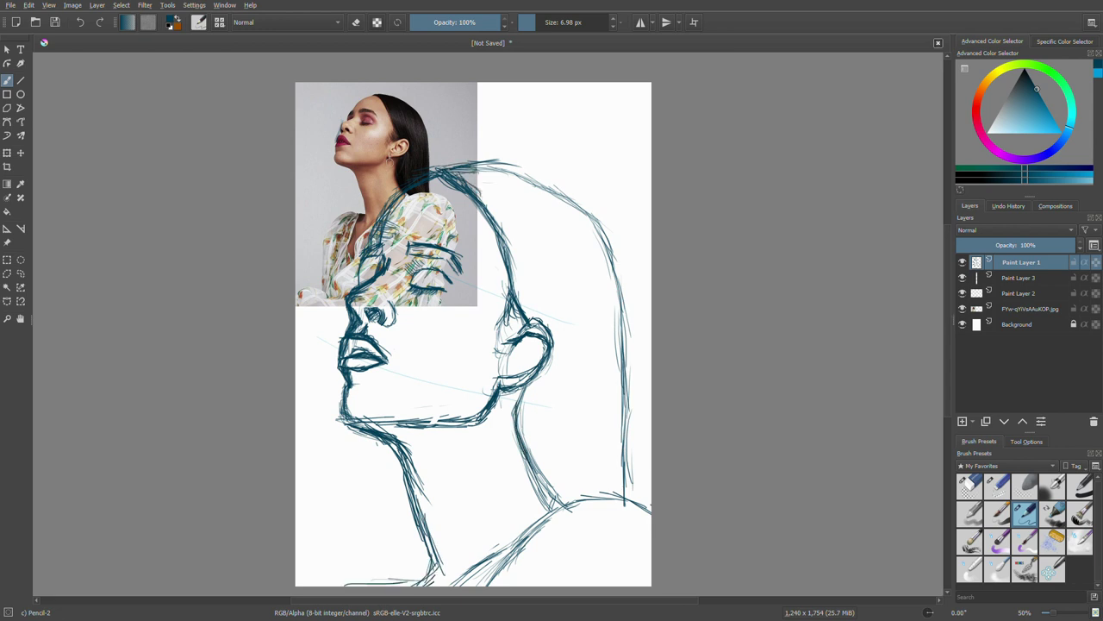
drag(341, 332, 301, 365)
mouse_move(379, 345)
mouse_down()
mouse_move(337, 370)
mouse_move(343, 398)
mouse_up()
key(ctrl+z)
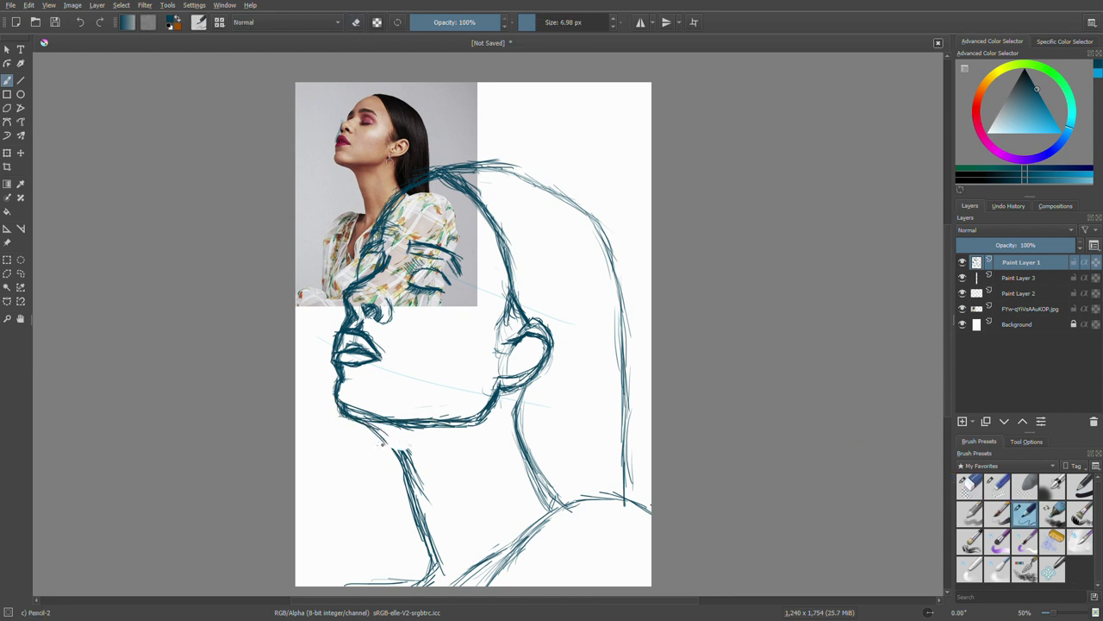
drag(375, 431, 461, 452)
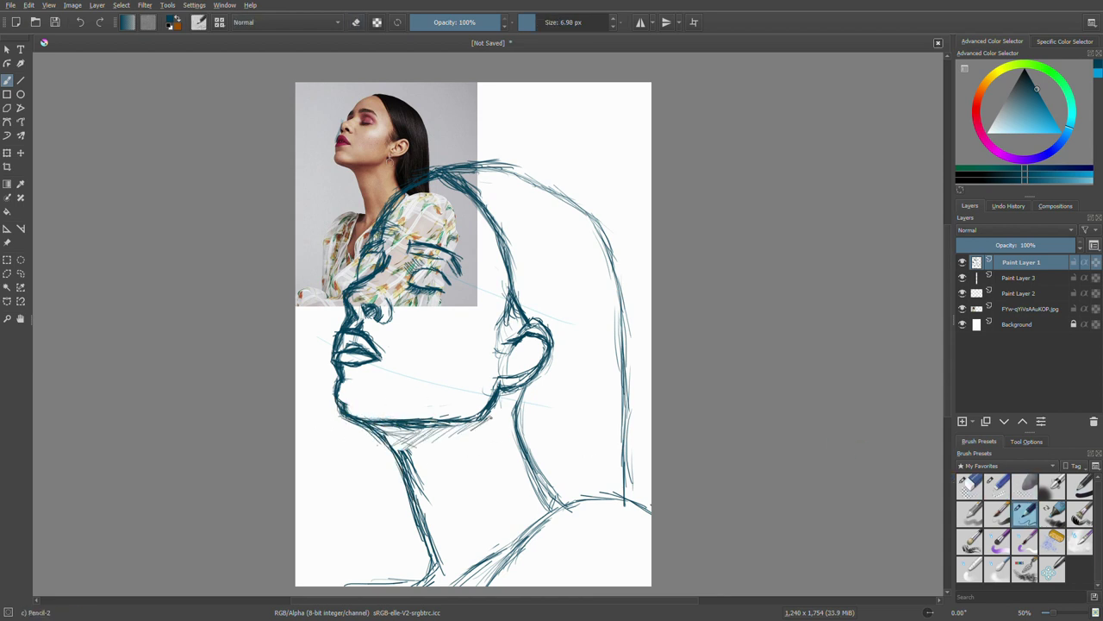
drag(474, 414, 515, 432)
drag(522, 446, 556, 495)
- Rotate the ear slightly lower into place and add hair strokes beside and behind it
drag(500, 294, 495, 354)
key(ctrl+t)
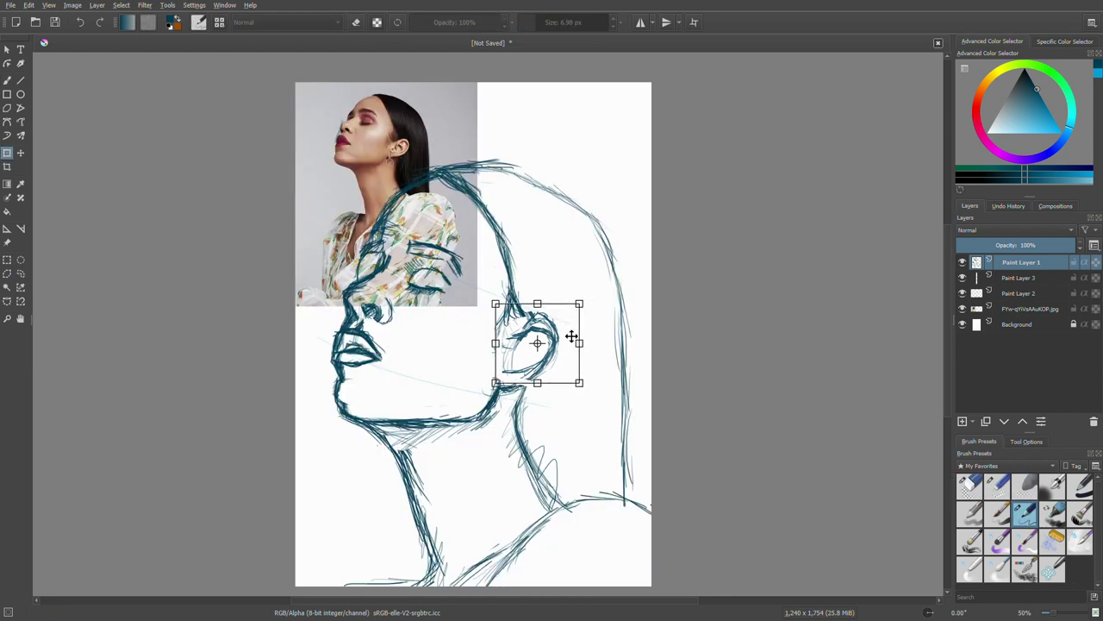
mouse_move(572, 333)
mouse_down()
mouse_move(579, 326)
mouse_move(554, 340)
mouse_up()
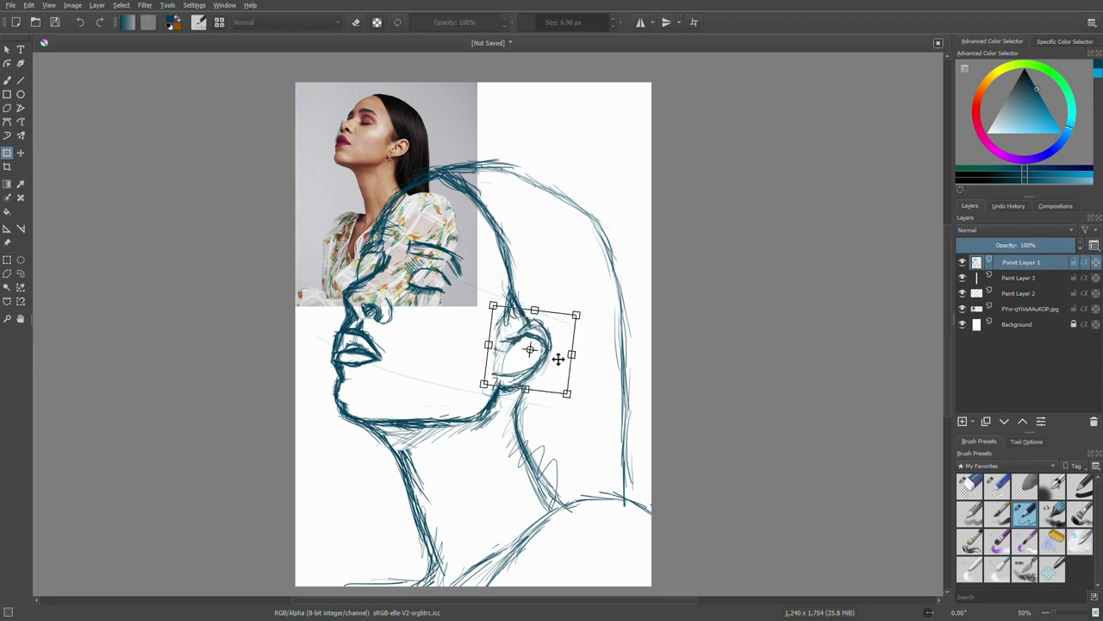
key(b)
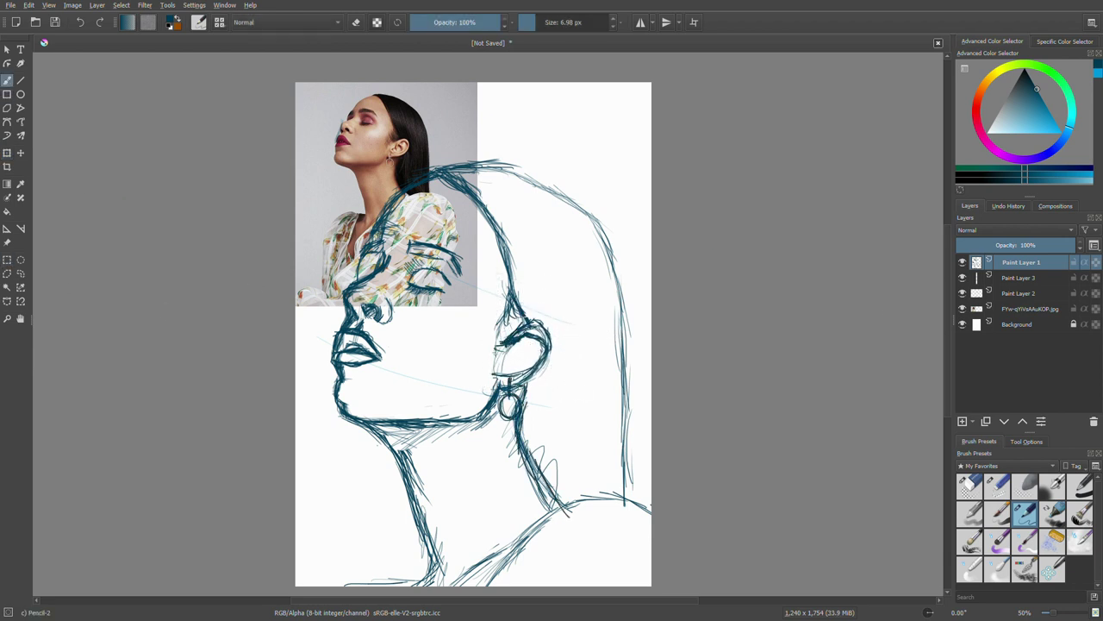
drag(478, 186, 532, 237)
drag(495, 215, 527, 315)
click(1019, 293)
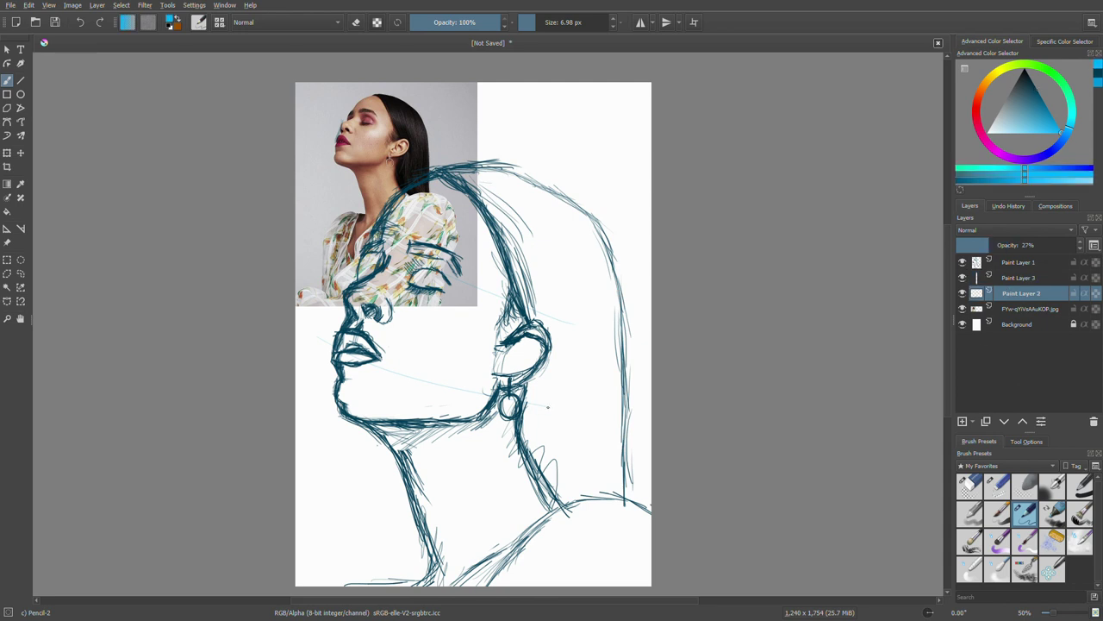
- On a new layer, paint flat tan skin over the face, chin and neck with a 35 px Marker Dry
click(1030, 309)
key(Insert)
click(1052, 513)
drag(500, 293, 405, 405)
drag(371, 224, 483, 362)
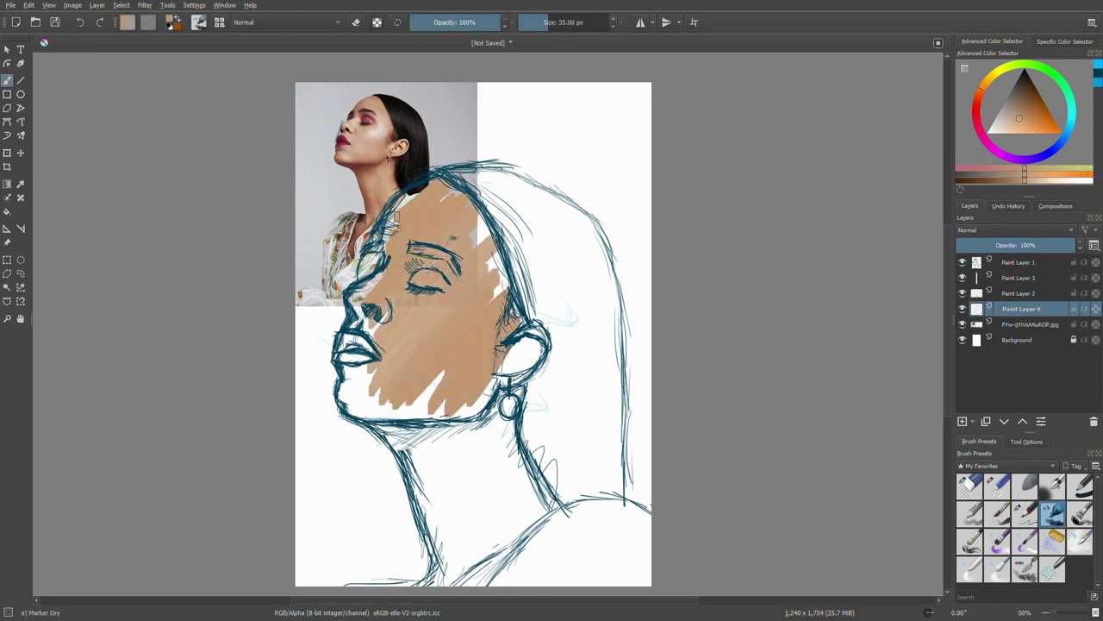
mouse_move(509, 190)
mouse_down()
mouse_move(448, 405)
mouse_move(500, 552)
mouse_up()
drag(534, 432, 466, 509)
drag(500, 397, 362, 405)
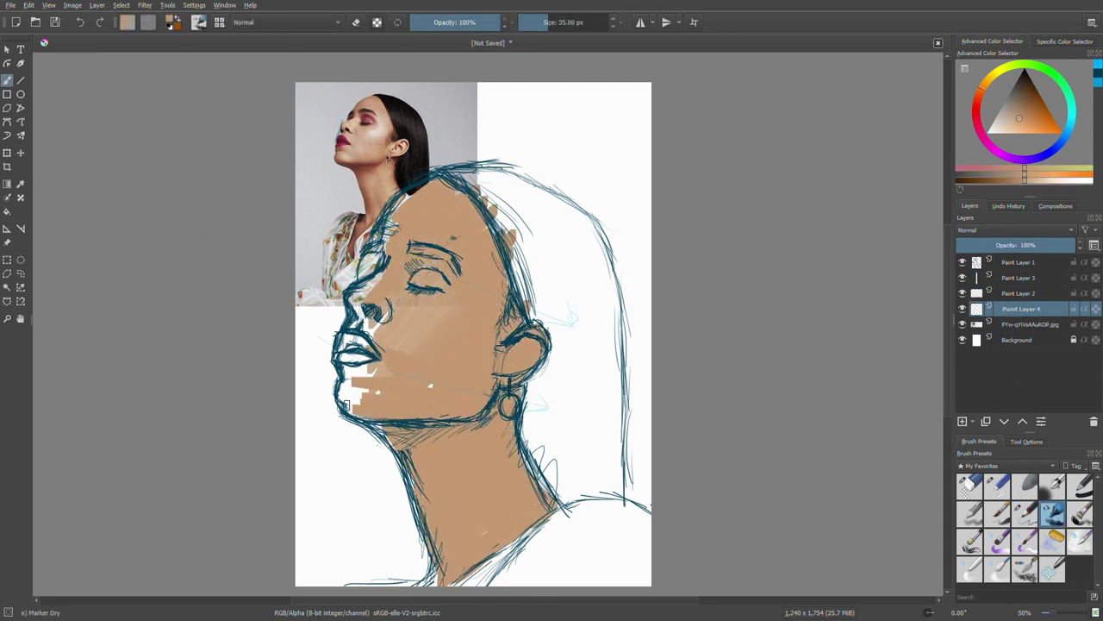
drag(344, 362, 431, 319)
drag(362, 284, 379, 336)
drag(405, 190, 353, 362)
- Sample the dark hair colour and fill the hair behind the head with solid black
ctrl+click(406, 138)
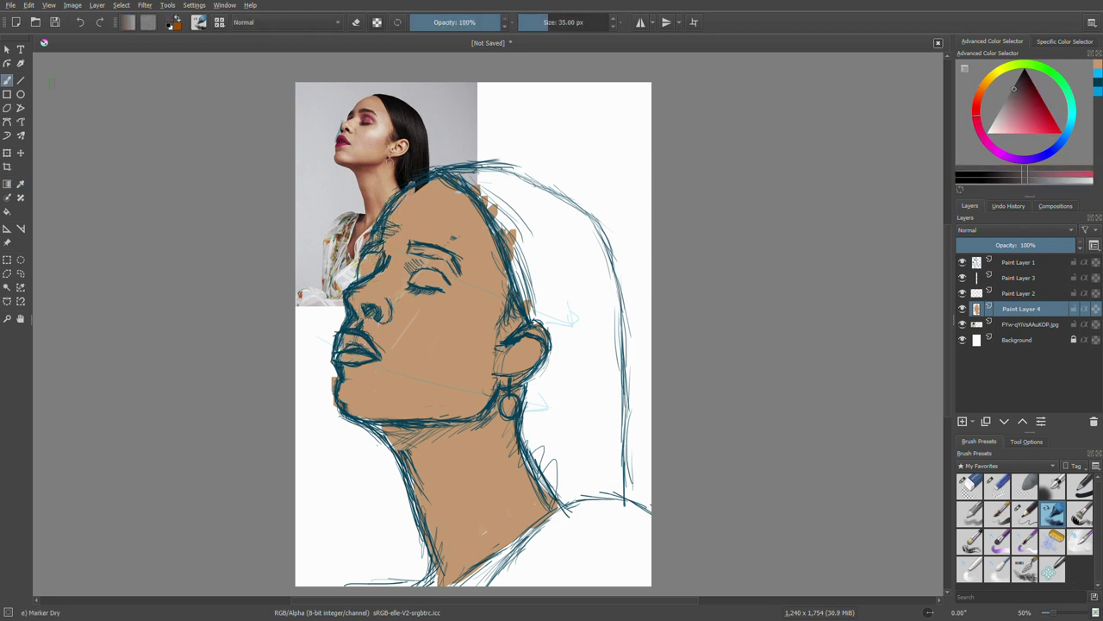
drag(517, 190, 496, 272)
ctrl+click(373, 125)
drag(466, 172, 552, 258)
drag(526, 198, 616, 397)
drag(616, 327, 551, 500)
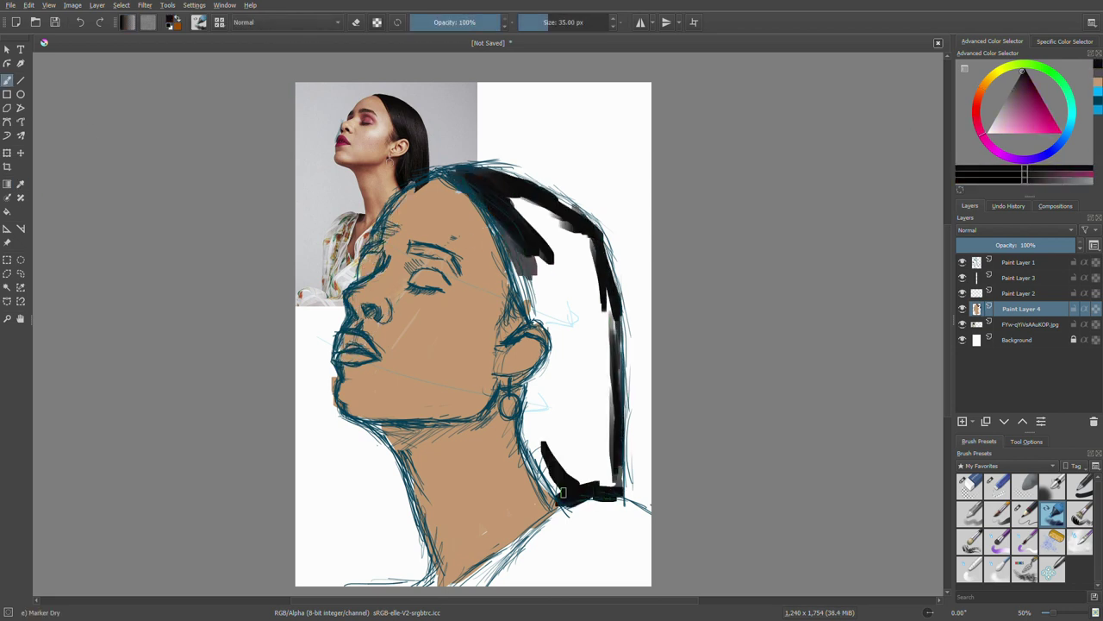
mouse_move(526, 388)
mouse_down()
mouse_move(568, 429)
mouse_move(612, 293)
mouse_up()
drag(517, 259, 560, 345)
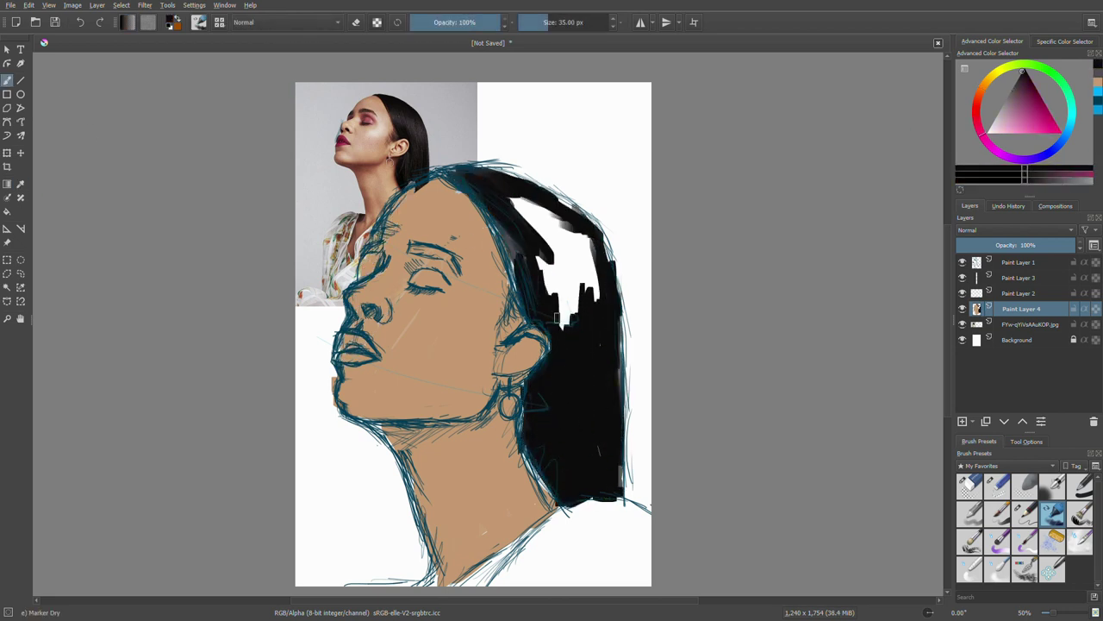
mouse_move(508, 207)
mouse_down()
mouse_move(604, 301)
mouse_move(504, 310)
mouse_up()
drag(517, 259, 504, 315)
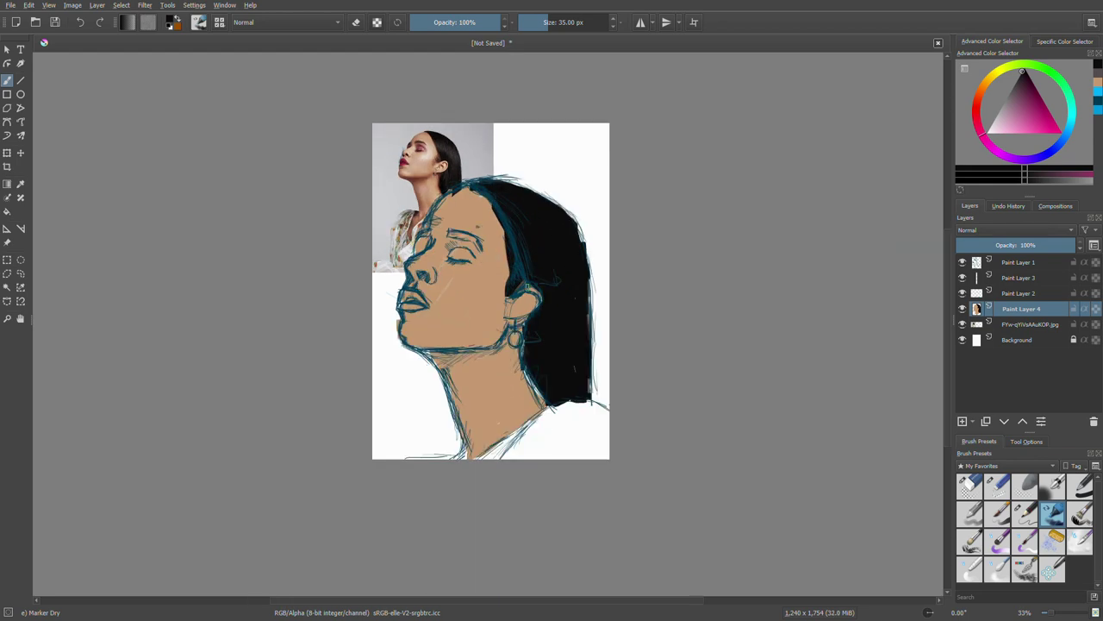
- Scale the reference photo down slightly and confirm, returning to Paint Layer 4
drag(298, 172, 308, 135)
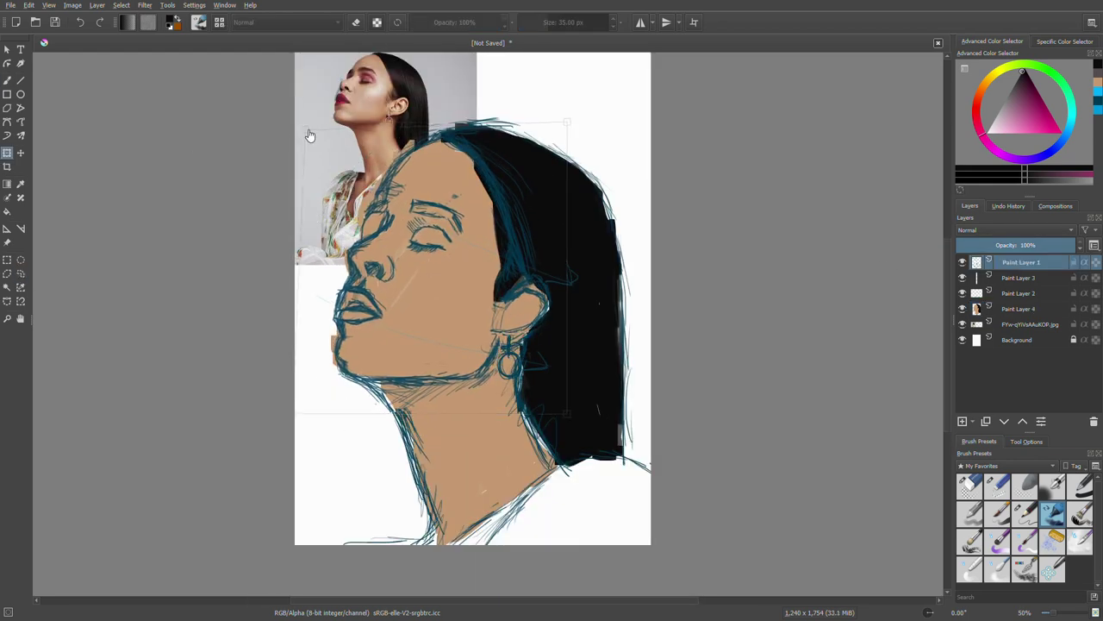
click(7, 80)
key(Page_Down)
key(Page_Down)
key(Page_Down)
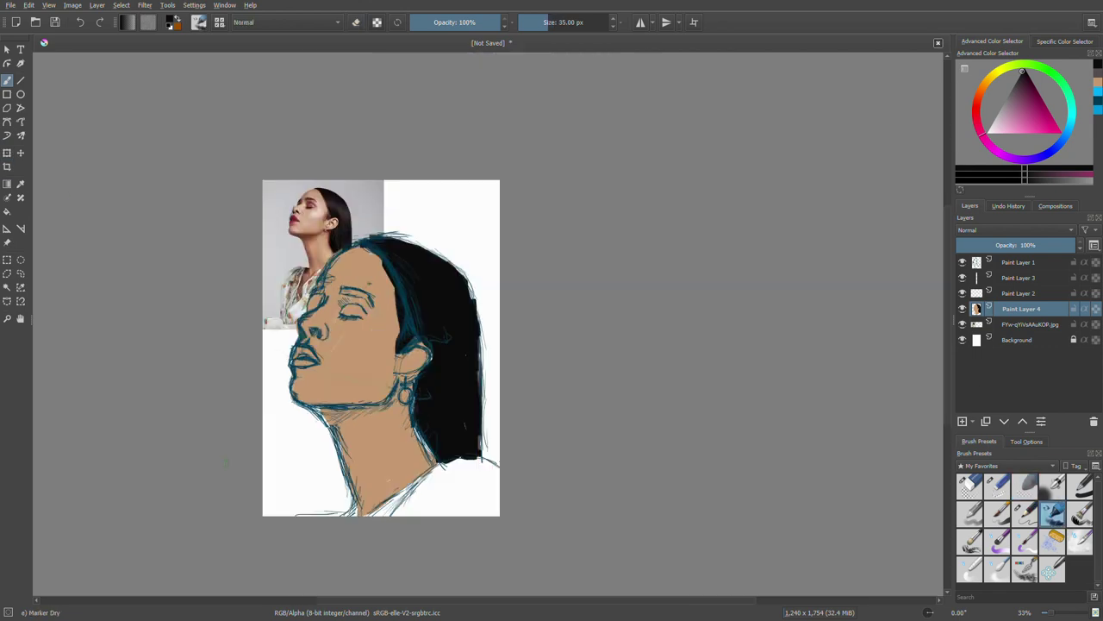
- On a new layer above the sketch, paint dark vertical strokes through the hair
click(1018, 277)
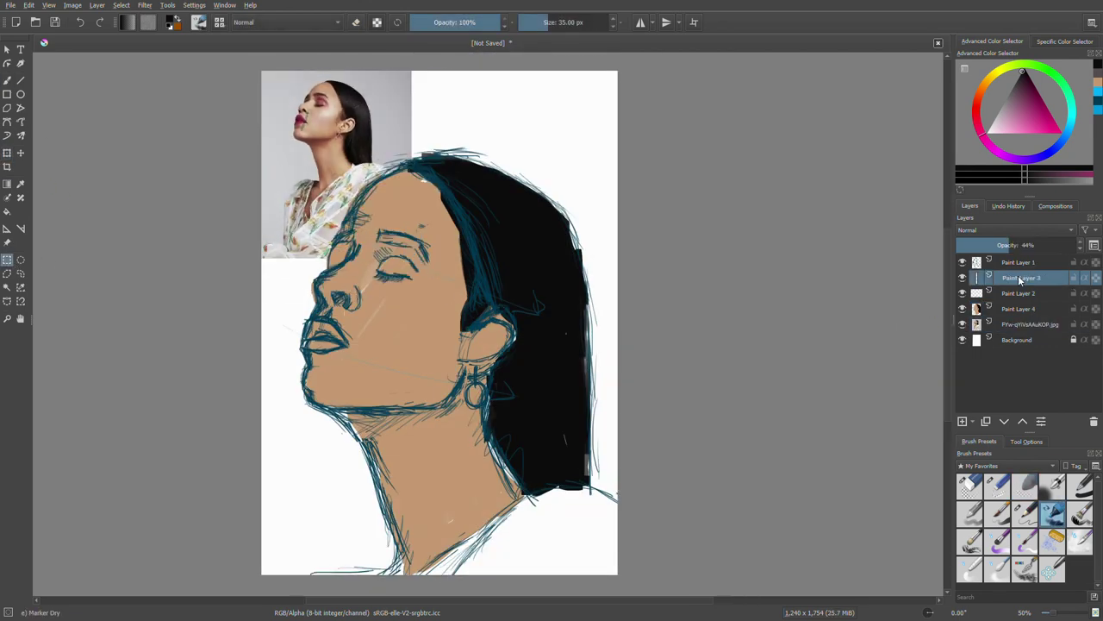
key(b)
key(Insert)
mouse_move(487, 267)
mouse_down()
mouse_move(495, 311)
mouse_move(470, 241)
mouse_up()
drag(1026, 196, 1026, 256)
drag(482, 215, 509, 323)
drag(517, 245, 565, 367)
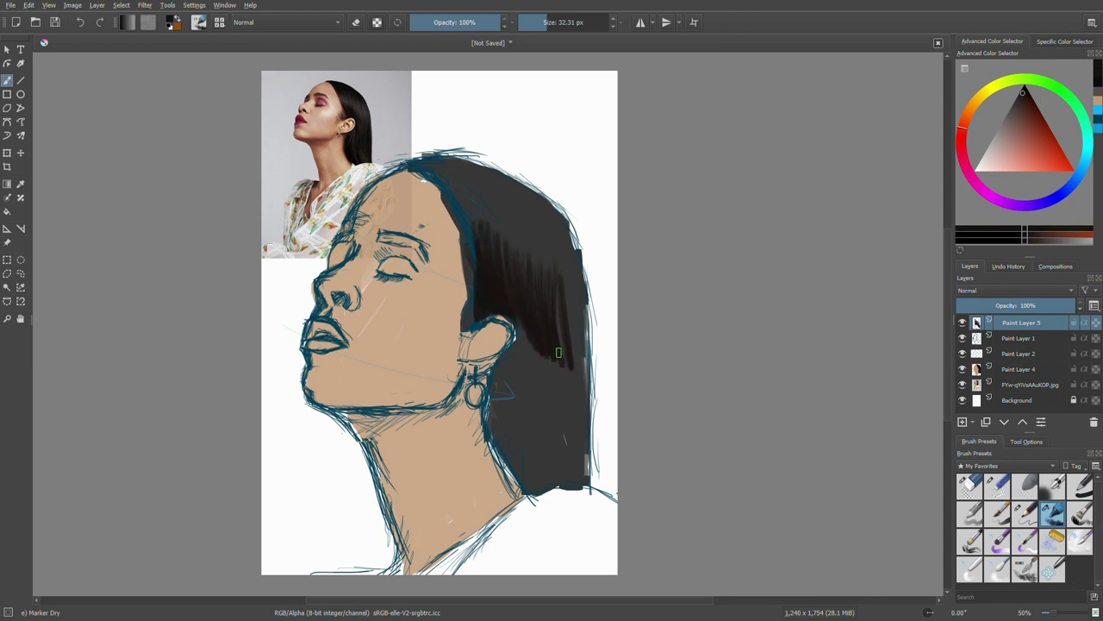
mouse_move(565, 268)
mouse_down()
mouse_move(586, 380)
mouse_move(573, 483)
mouse_up()
- Darken the lower hair behind the neck and ear, the crown, and the edge along the face
drag(558, 361, 526, 501)
mouse_move(493, 362)
mouse_down()
mouse_move(500, 487)
mouse_move(523, 442)
mouse_up()
drag(513, 332, 524, 444)
drag(560, 345, 552, 500)
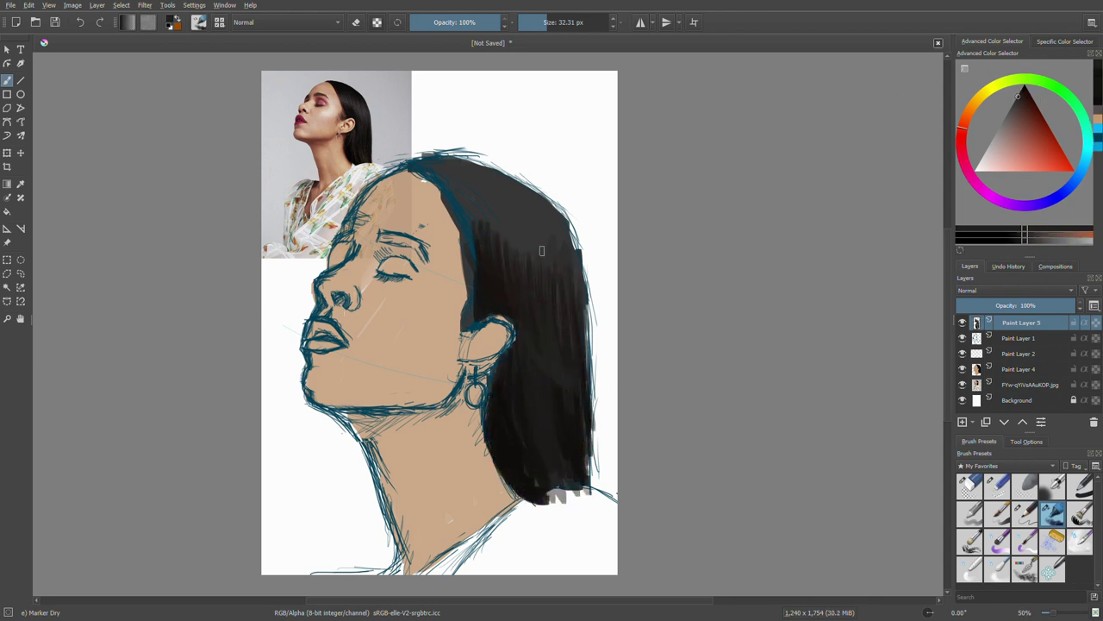
mouse_move(517, 194)
mouse_down()
mouse_move(564, 276)
mouse_move(478, 257)
mouse_up()
mouse_move(435, 166)
mouse_down()
mouse_move(478, 259)
mouse_move(545, 208)
mouse_up()
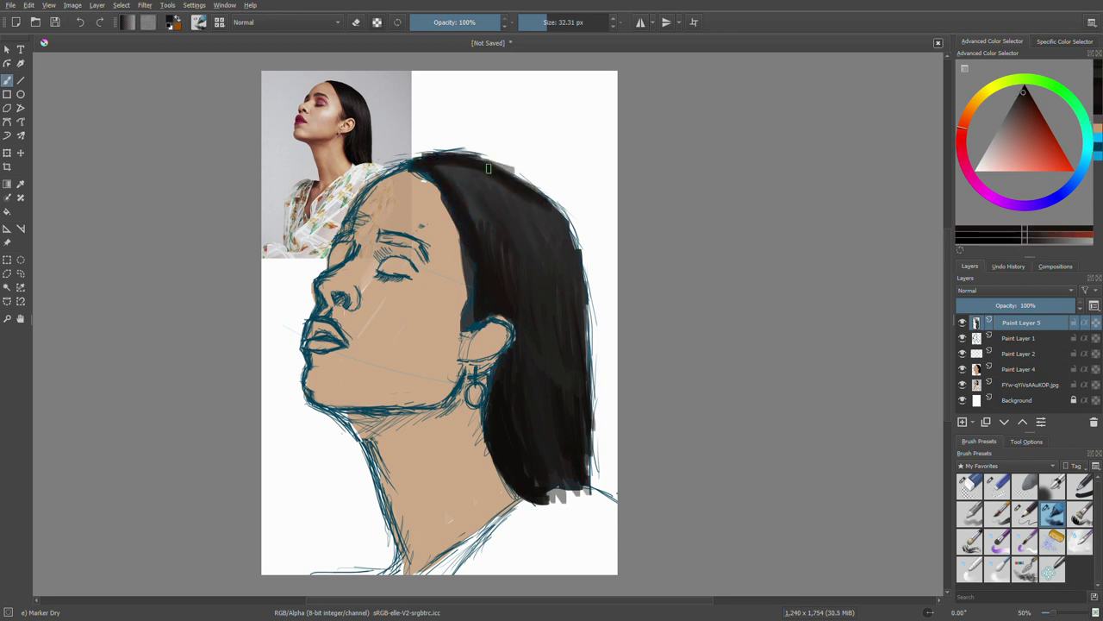
mouse_move(491, 252)
mouse_down()
mouse_move(441, 166)
mouse_move(573, 250)
mouse_move(596, 492)
mouse_up()
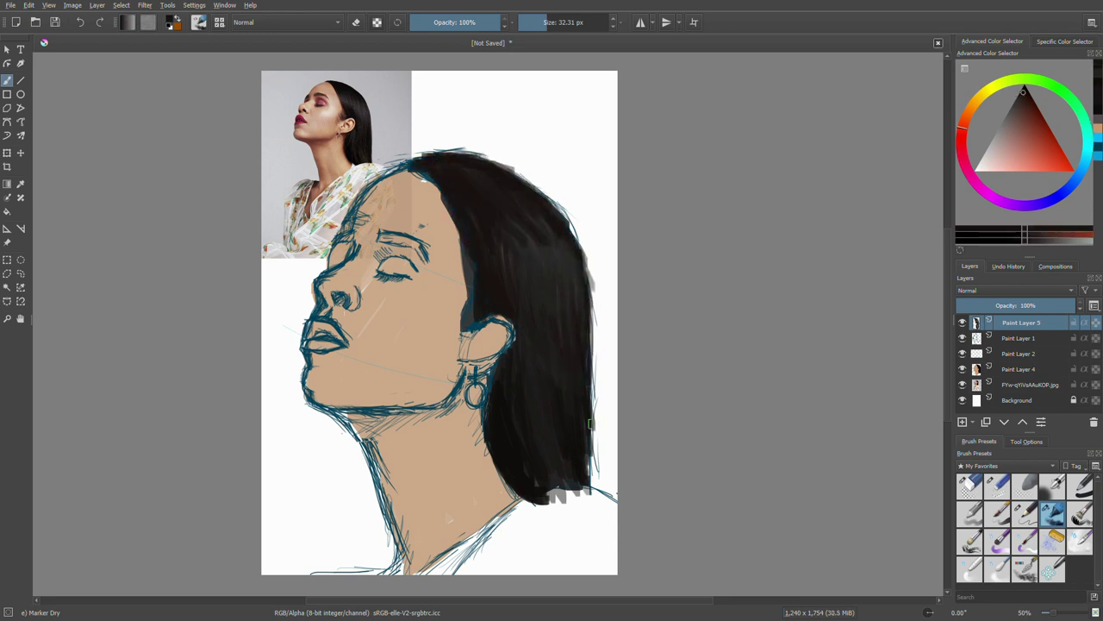
drag(597, 277, 599, 345)
mouse_move(455, 231)
mouse_down()
mouse_move(418, 172)
mouse_move(472, 312)
mouse_move(482, 273)
mouse_up()
drag(488, 397, 517, 500)
drag(482, 301, 470, 259)
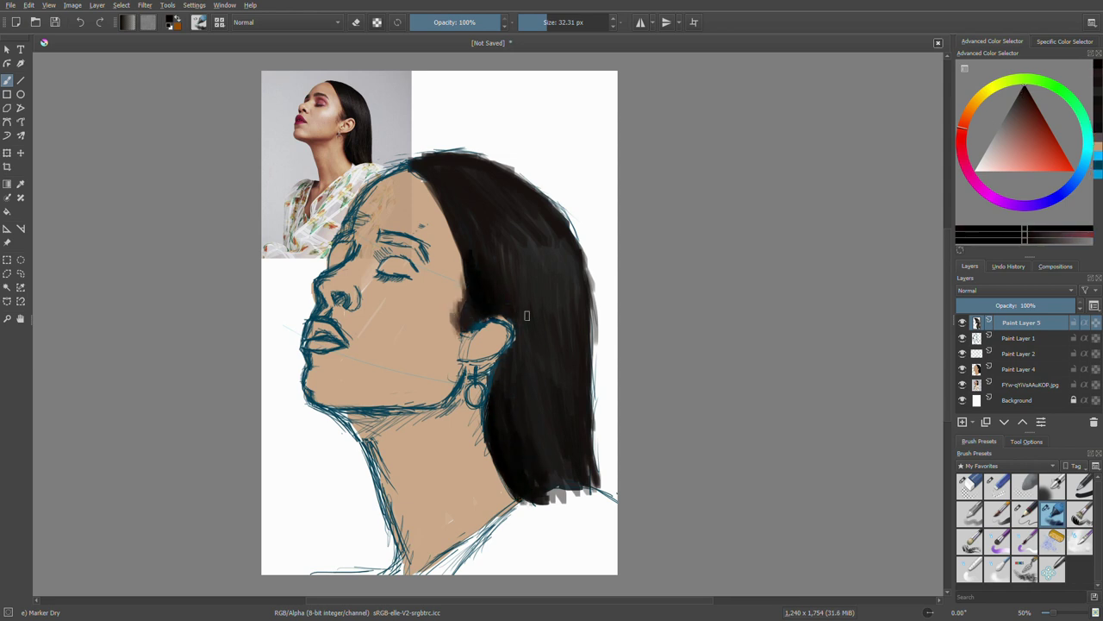
- Retouch the hair near the ear in dark grey, fill the top with black, and add a skin layer
ctrl+click(473, 195)
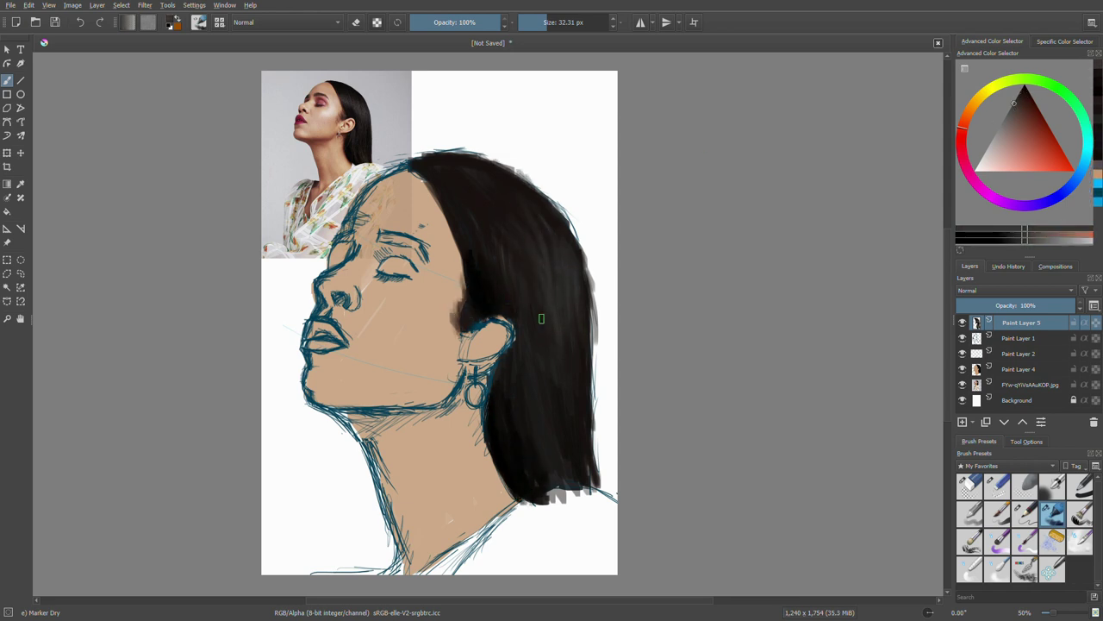
drag(495, 303, 480, 258)
click(1024, 88)
drag(404, 163, 433, 194)
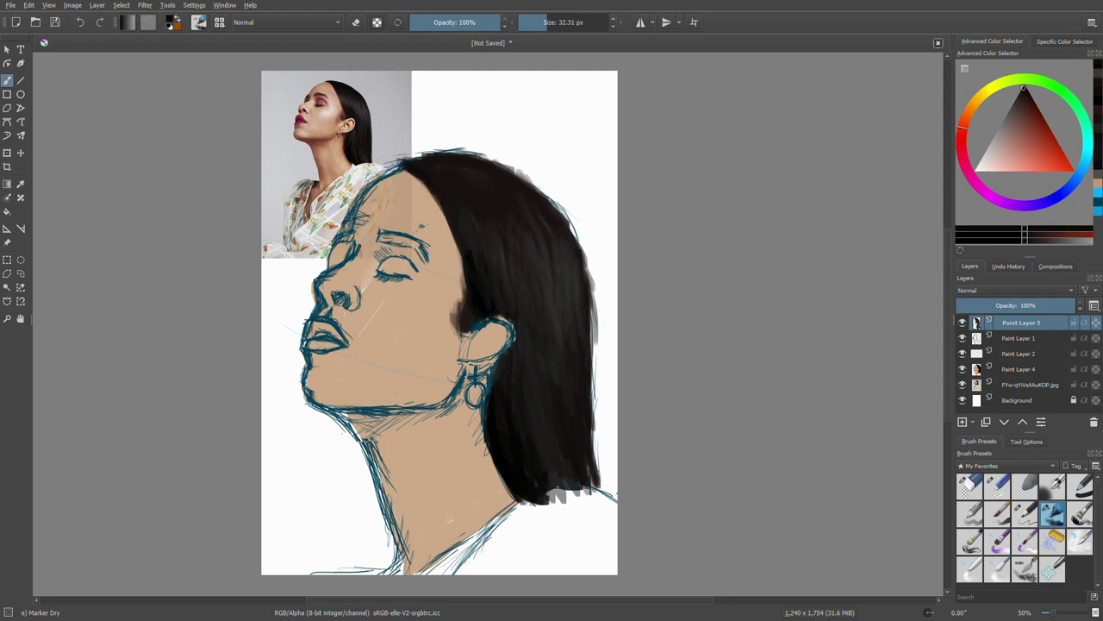
ctrl+click(396, 173)
key(Insert)
- Place the skin layer below the hair and shade the forehead, brow, temple and cheek
key(ctrl+Page_Down)
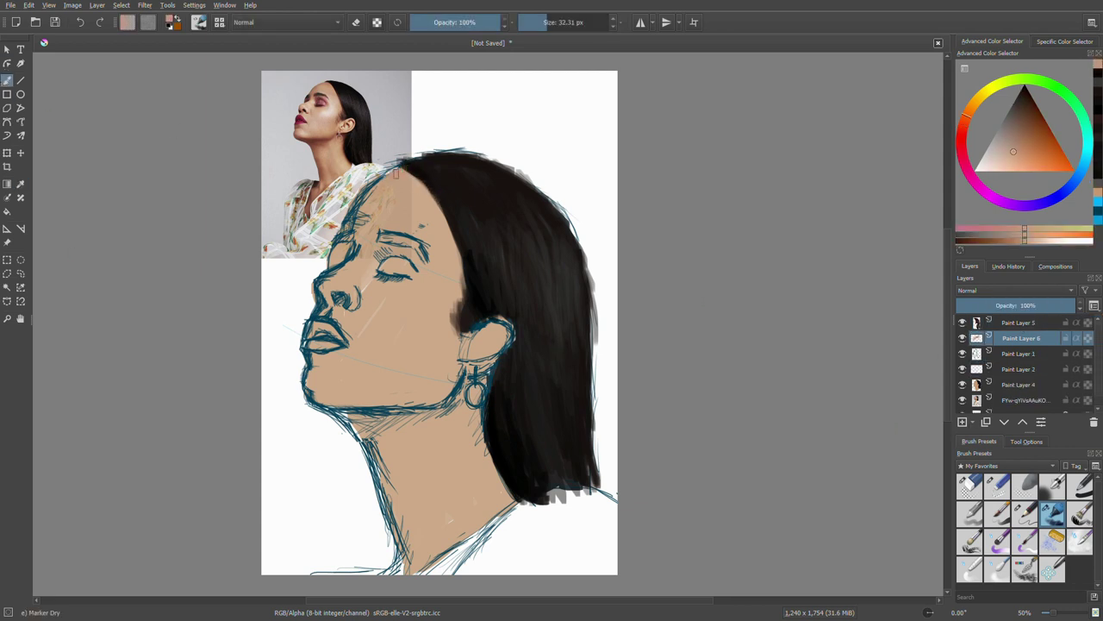
drag(362, 185, 453, 245)
drag(405, 332, 453, 392)
key(Page_Down)
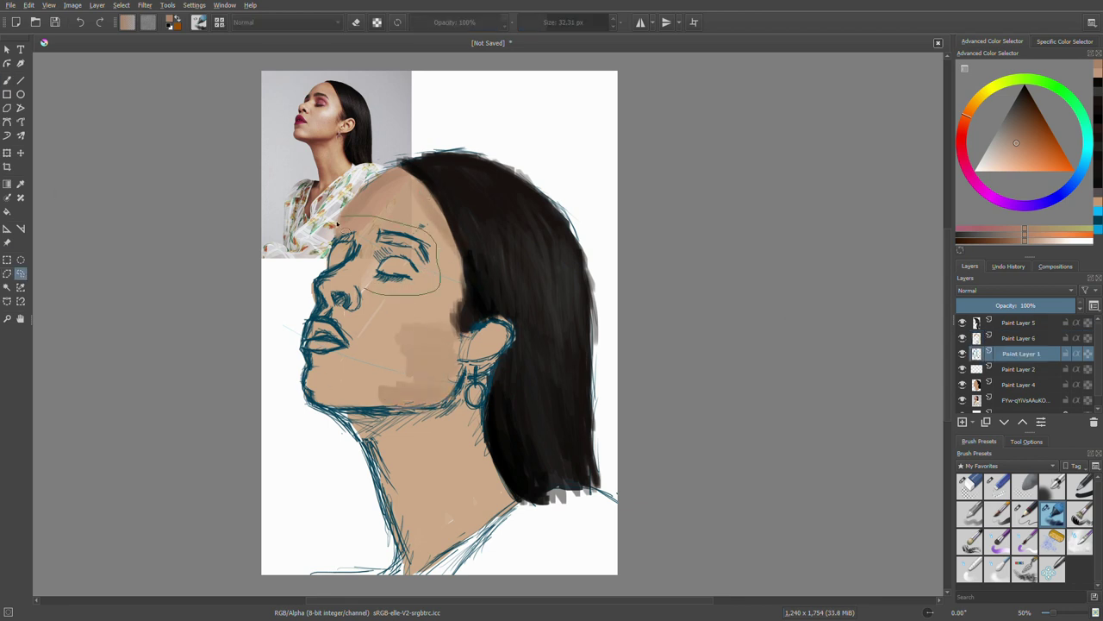
key(b)
key(Page_Up)
mouse_move(405, 181)
mouse_down()
mouse_move(464, 280)
mouse_move(423, 298)
mouse_move(395, 345)
mouse_move(373, 308)
mouse_move(431, 379)
mouse_move(315, 388)
mouse_move(367, 401)
mouse_up()
- Lighten the cheek beside the hair and paint smooth skin over the lower cheek and jaw
ctrl+click(388, 207)
ctrl+click(405, 298)
ctrl+click(432, 310)
drag(310, 353, 332, 380)
ctrl+click(330, 361)
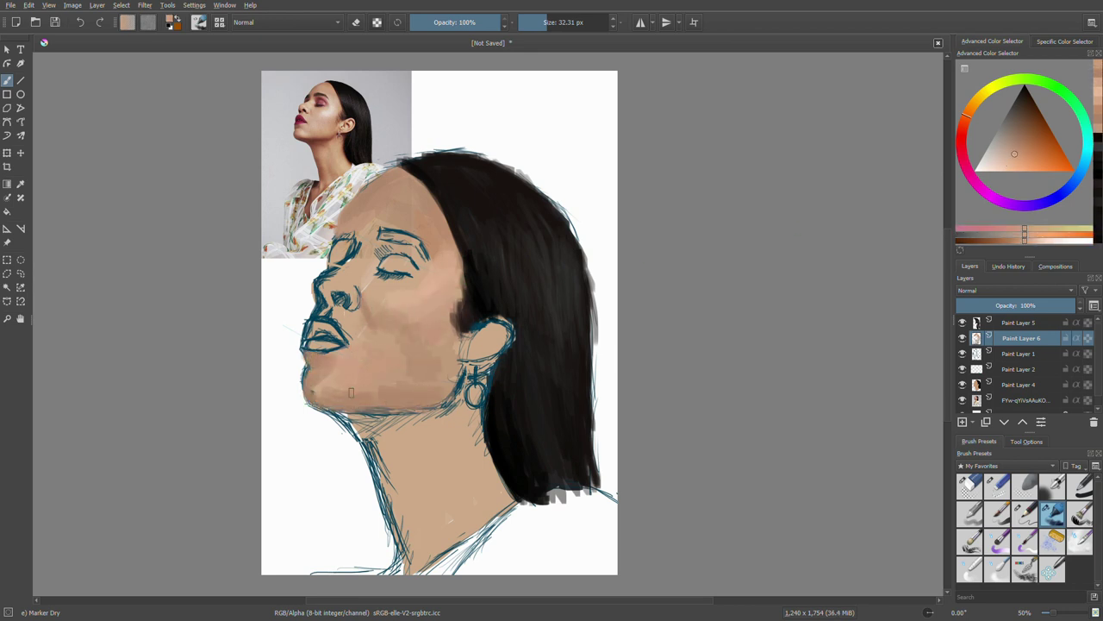
ctrl+click(440, 277)
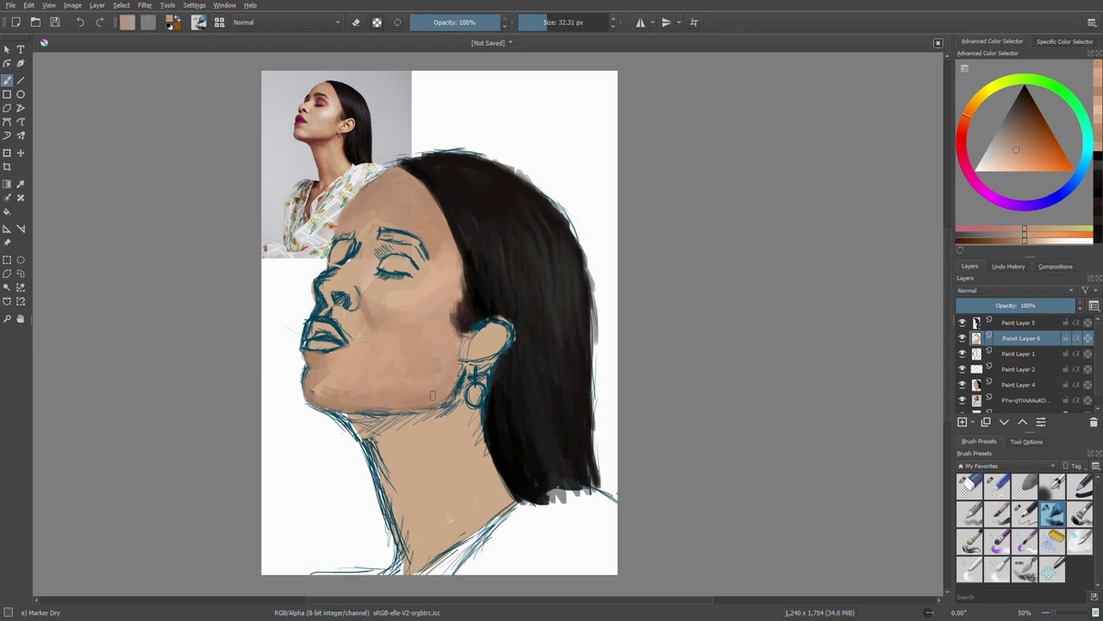
key(Page_Up)
ctrl+click(470, 276)
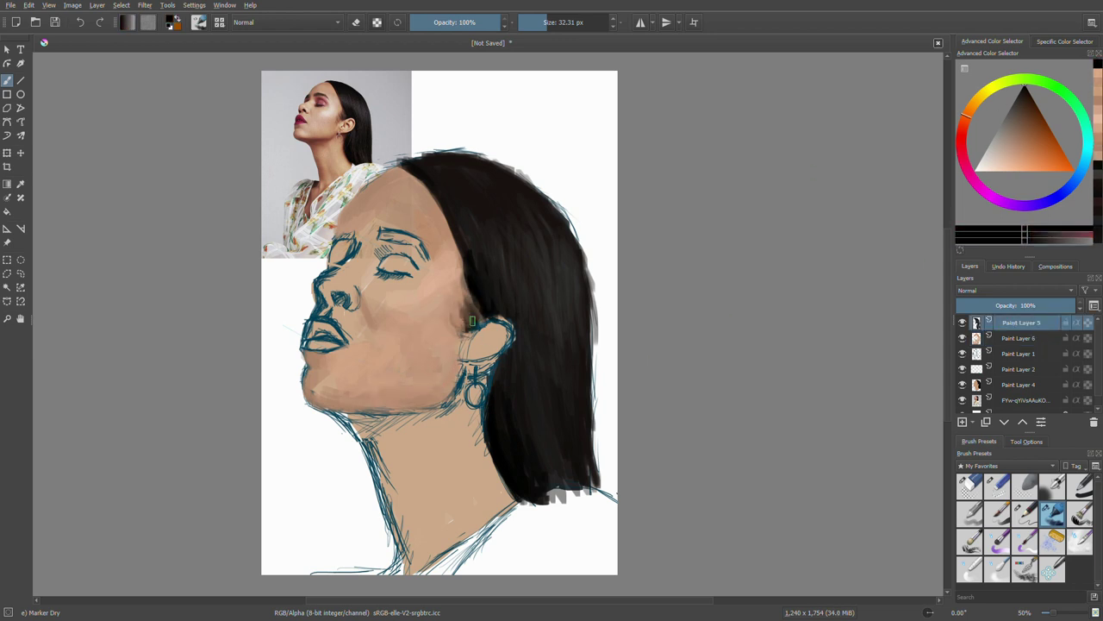
- Paint pink eyeshadow on the eyelid, sampling muted pink from the reference and lightening part of it
key(Page_Down)
ctrl+click(303, 109)
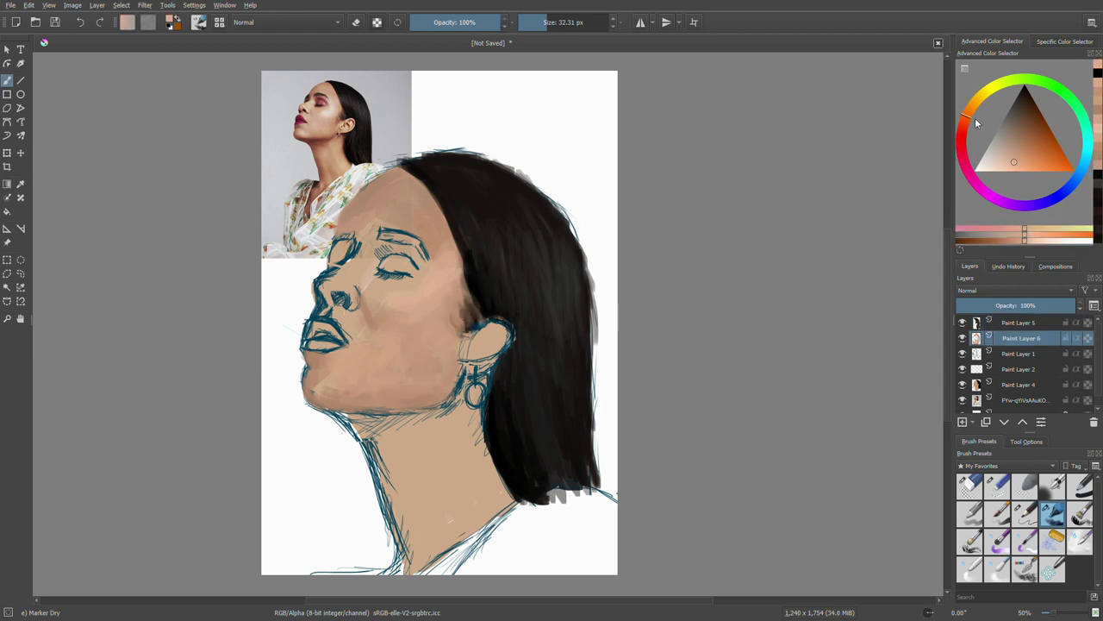
drag(386, 261, 416, 263)
click(1021, 150)
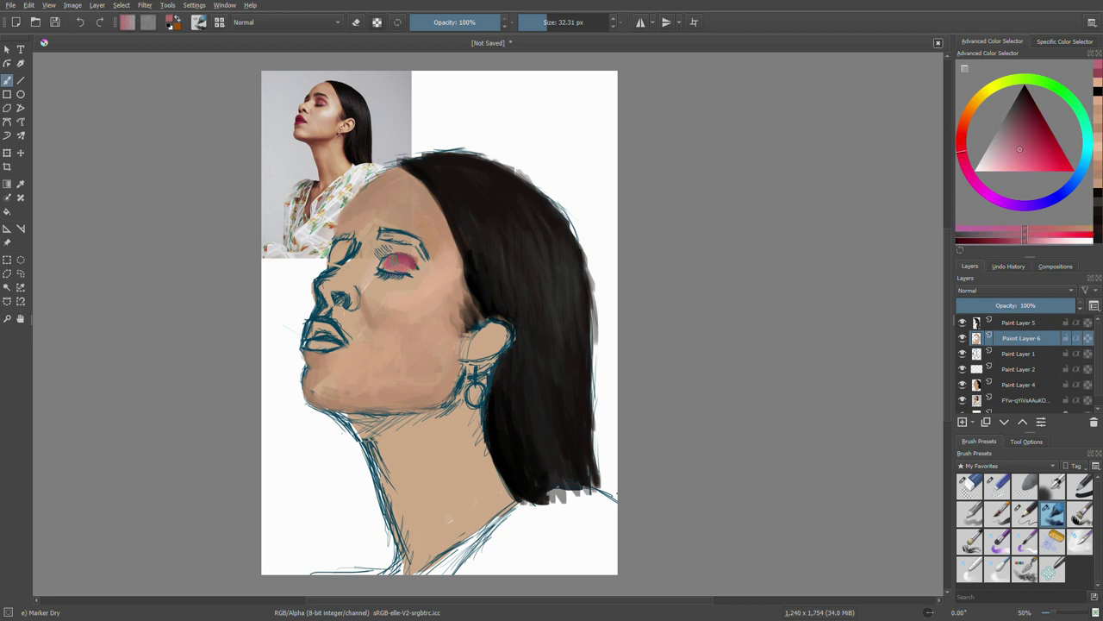
ctrl+click(336, 117)
drag(376, 258, 424, 264)
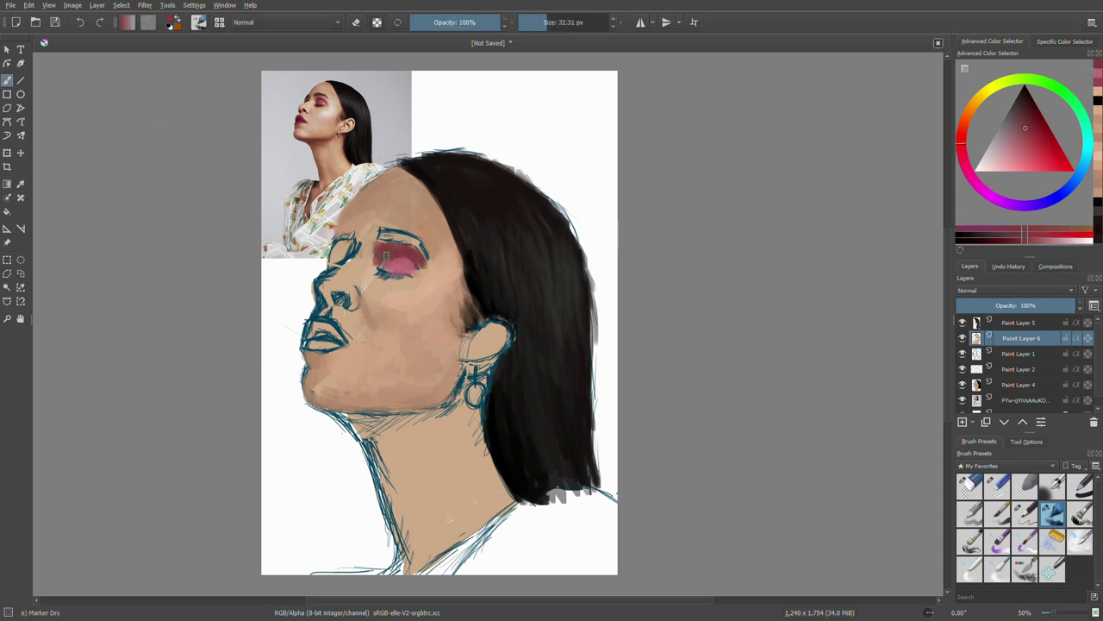
click(1027, 138)
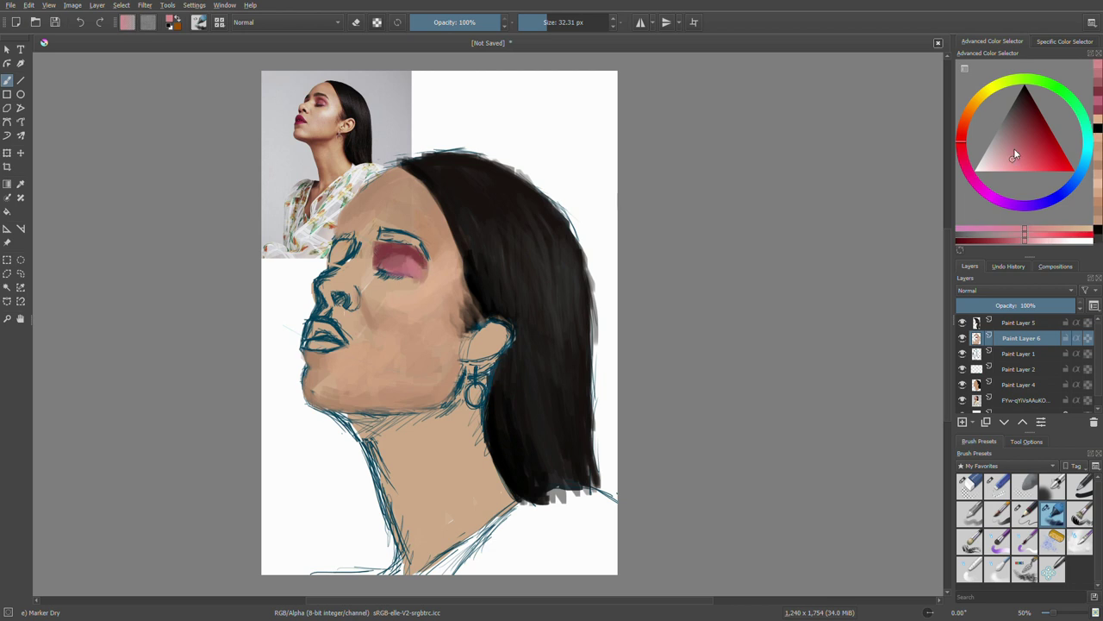
ctrl+click(339, 106)
drag(427, 250, 387, 283)
- Soften the eyelid crease by repainting it in an orange-tinted skin tone
ctrl+click(479, 276)
ctrl+click(386, 277)
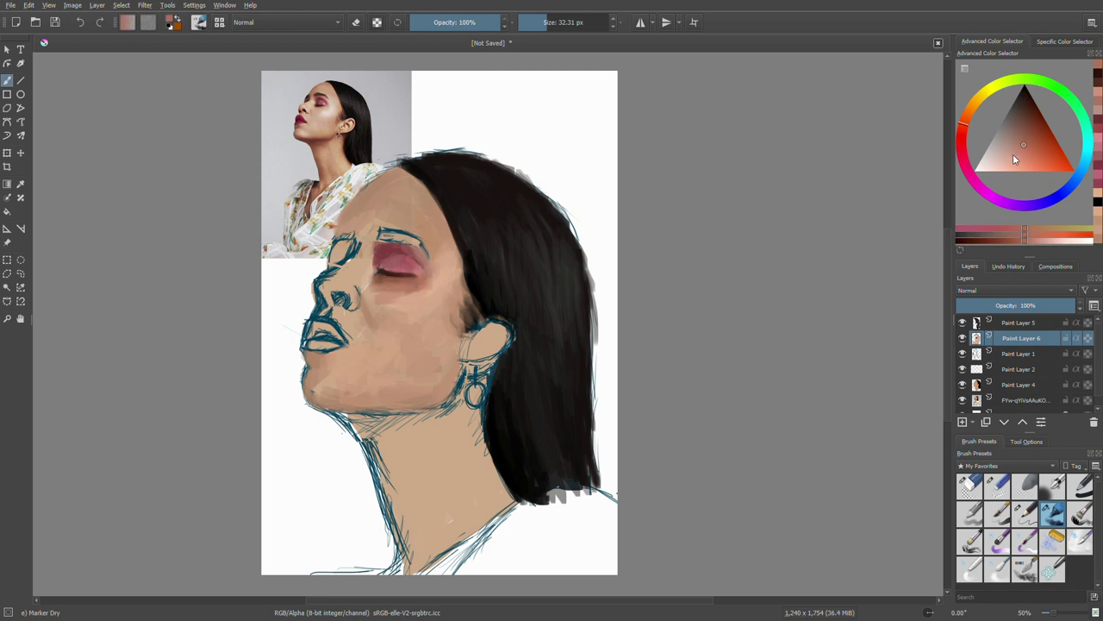
ctrl+click(405, 285)
click(1020, 143)
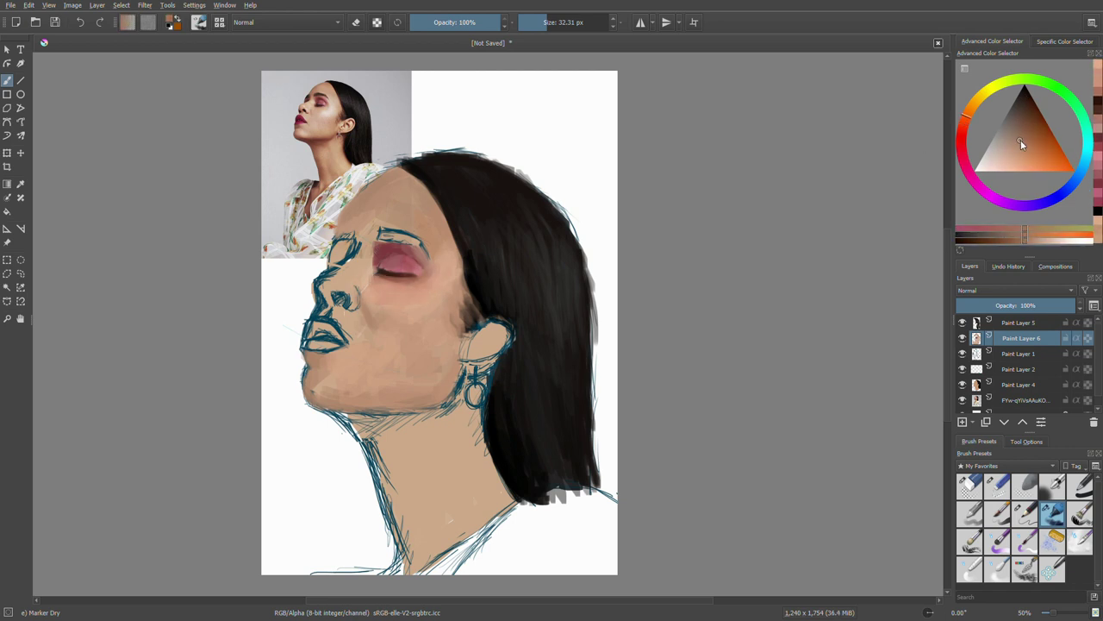
ctrl+click(405, 283)
drag(419, 277, 379, 279)
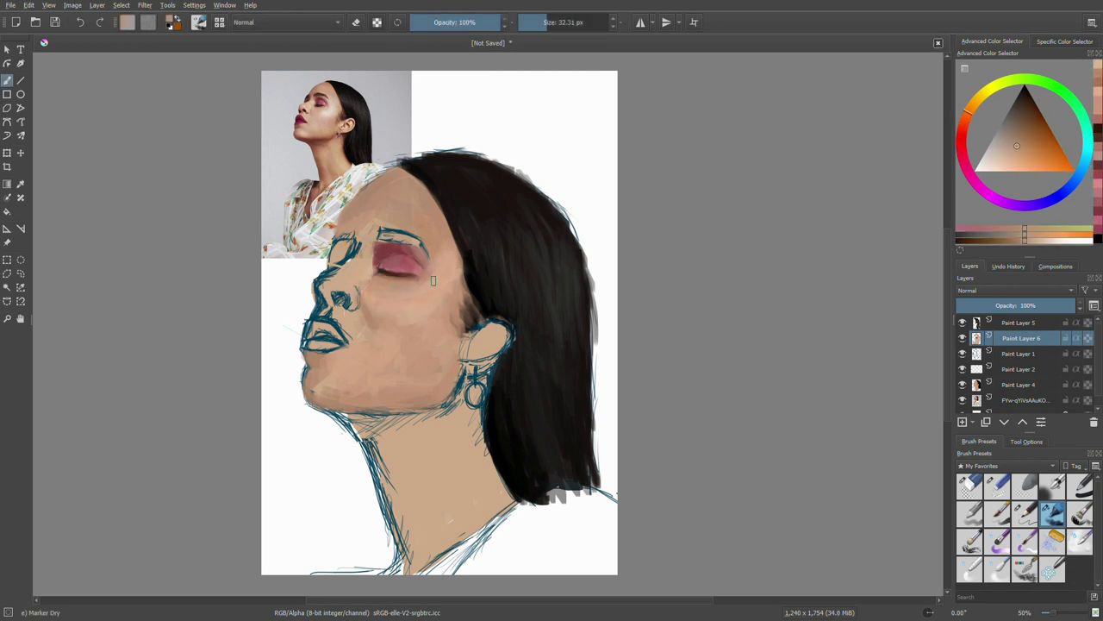
- Choose near-black for the eyebrow, then sample light pink and beige skin tones
ctrl+click(455, 263)
ctrl+click(385, 234)
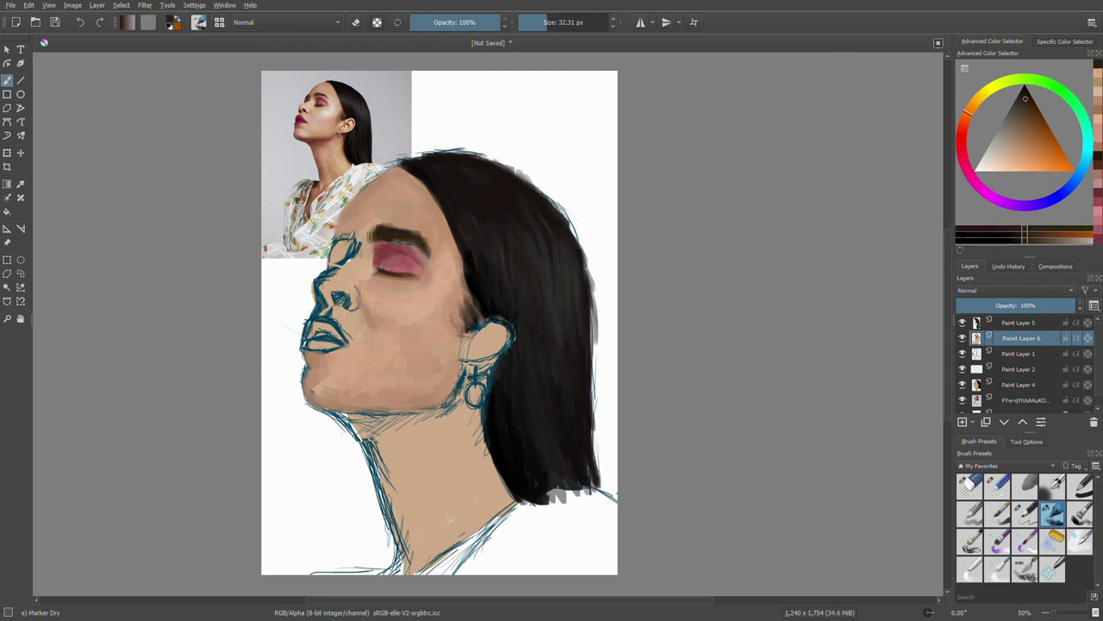
ctrl+click(376, 243)
ctrl+click(369, 258)
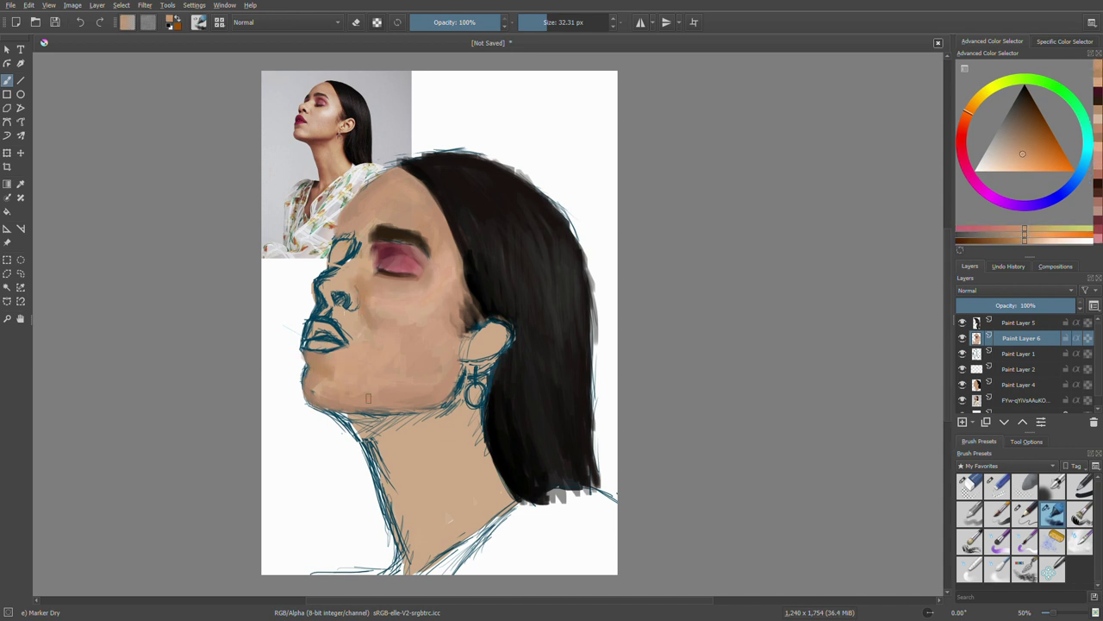
- Sample skin tones on Paint Layer 5 and paint a reddish-brown shadow along the jawline
ctrl+click(328, 142)
key(p)
key(b)
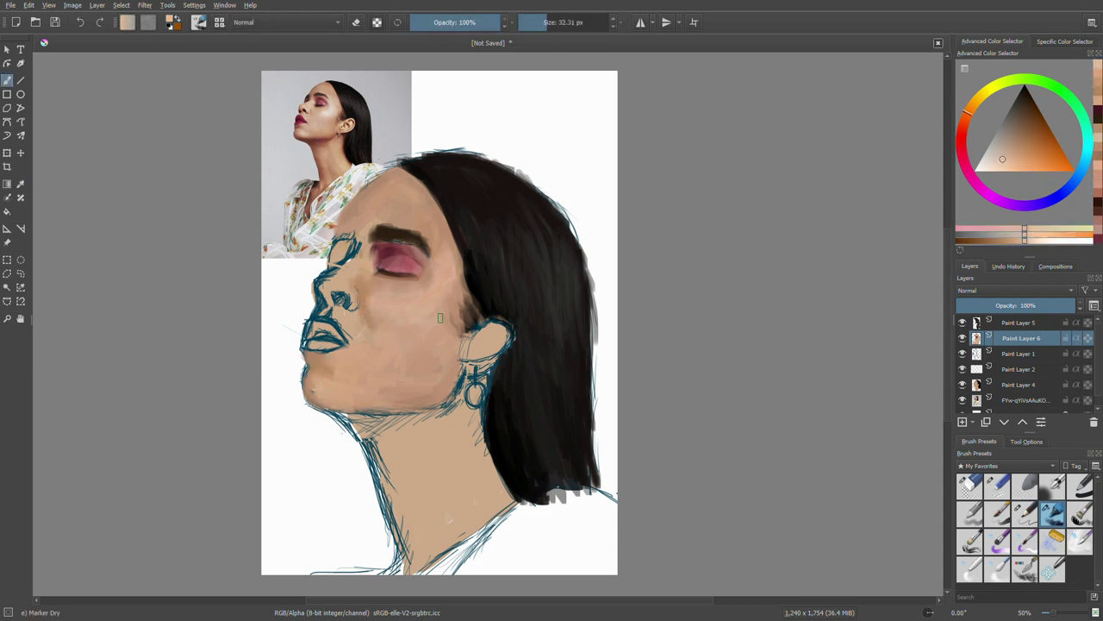
ctrl+click(437, 301)
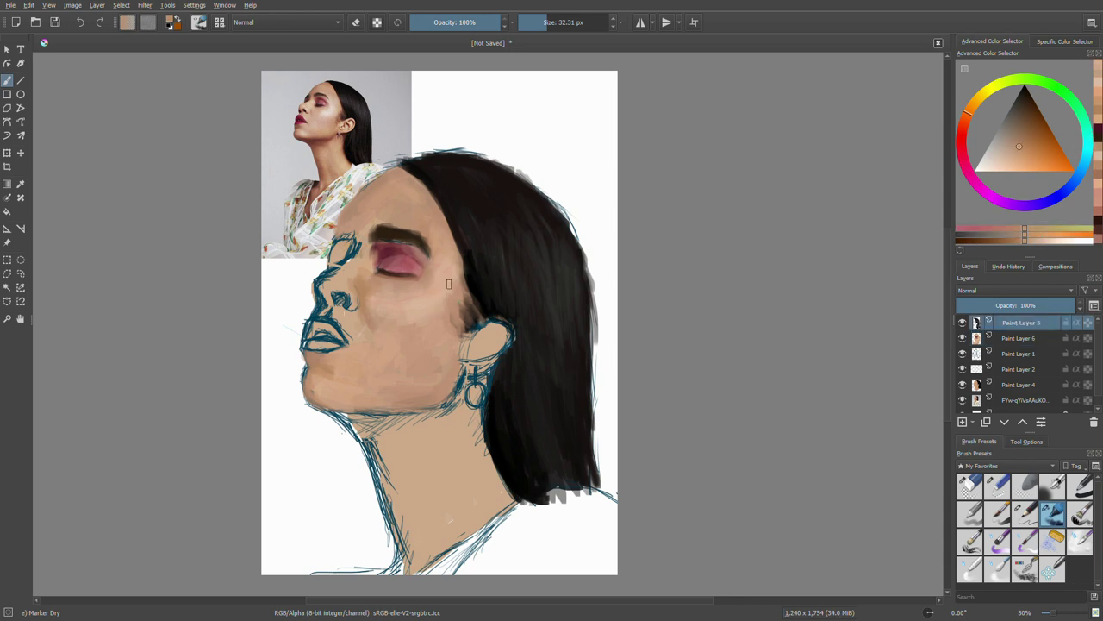
key(Page_Up)
ctrl+click(434, 317)
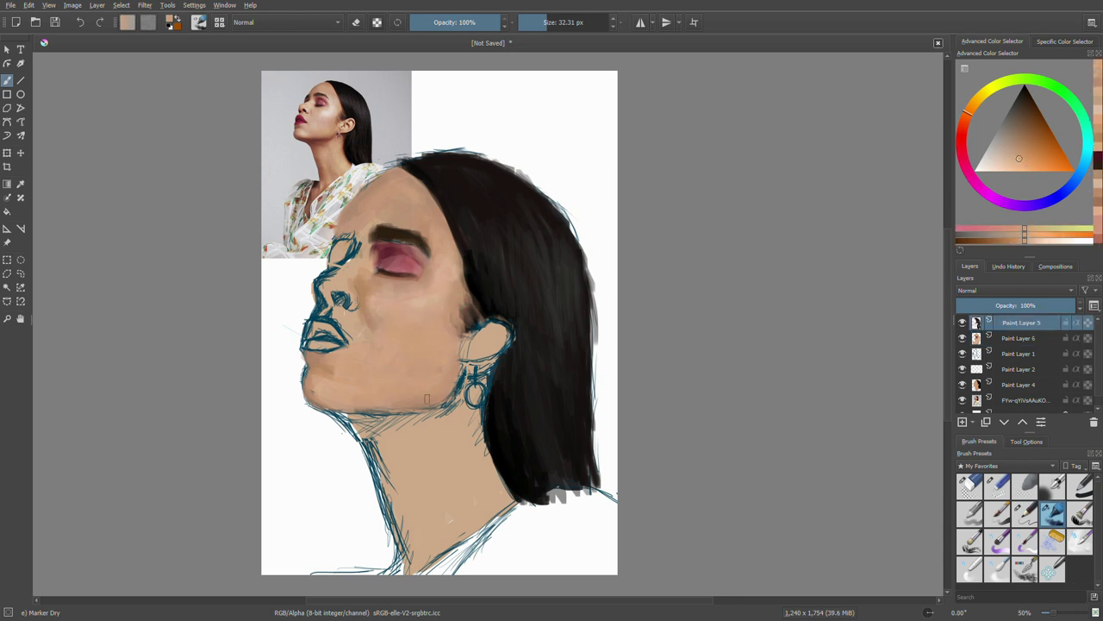
ctrl+click(372, 360)
mouse_move(334, 412)
mouse_down()
mouse_move(371, 431)
mouse_move(436, 420)
mouse_move(353, 420)
mouse_up()
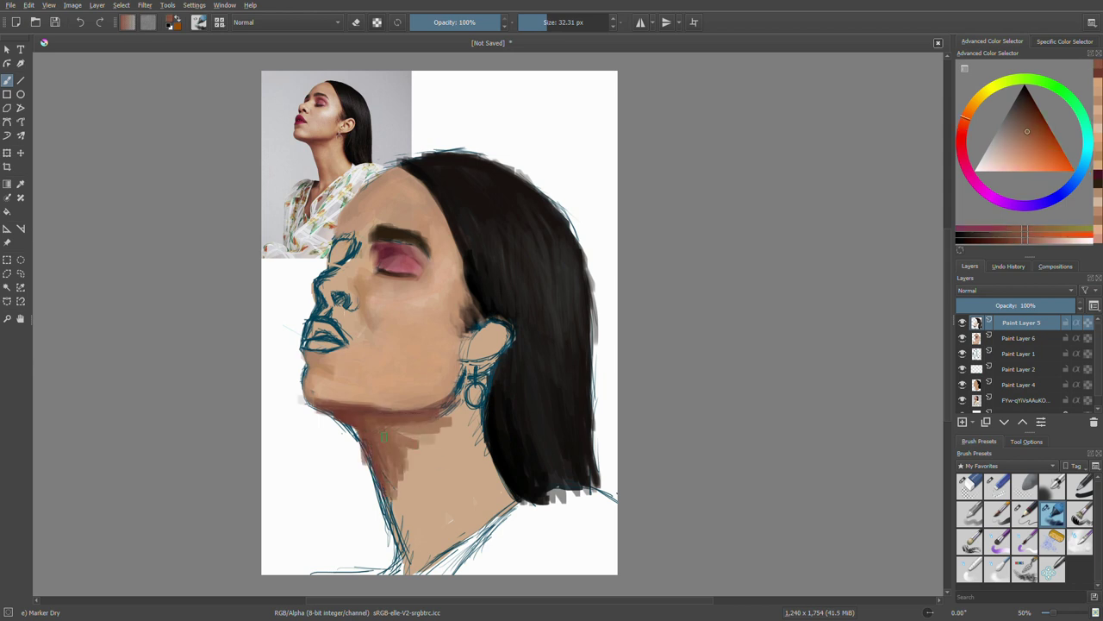
- Paint light peach strokes on the neck, then darker shading down its side
drag(1027, 144, 1010, 155)
mouse_move(375, 448)
mouse_down()
mouse_move(427, 483)
mouse_move(427, 517)
mouse_move(418, 491)
mouse_up()
drag(409, 414, 470, 483)
mouse_move(478, 405)
mouse_down()
mouse_move(496, 482)
mouse_move(470, 517)
mouse_move(517, 496)
mouse_up()
click(1022, 138)
mouse_move(488, 379)
mouse_down()
mouse_move(479, 504)
mouse_move(495, 479)
mouse_move(521, 493)
mouse_up()
- Blend lighter peach strokes into the neck shading
ctrl+click(482, 466)
drag(487, 461, 482, 509)
ctrl+click(465, 448)
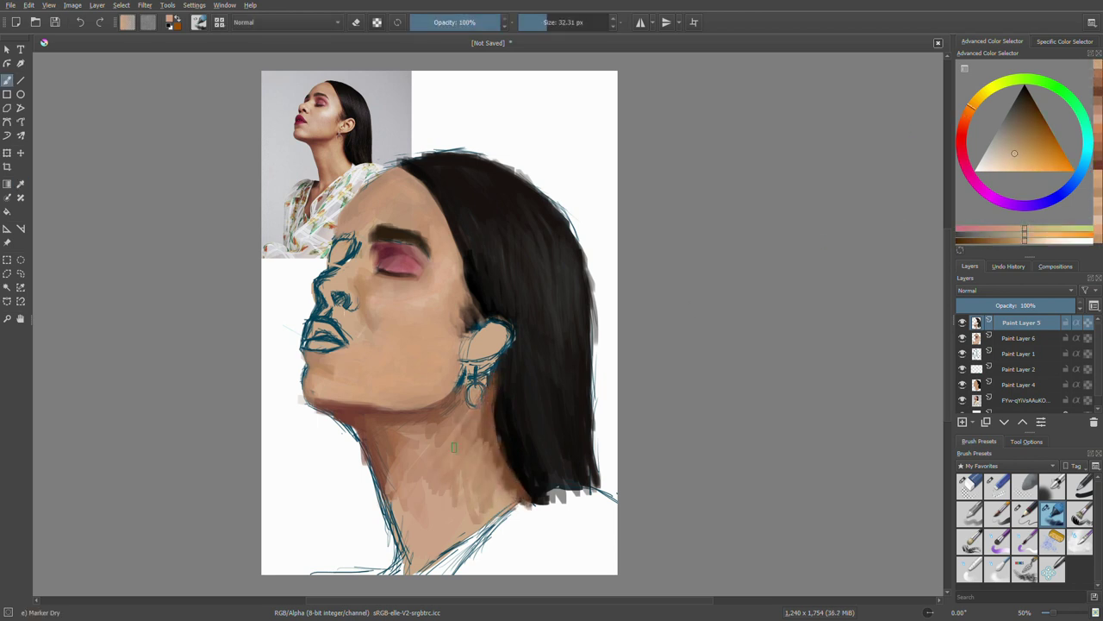
mouse_move(470, 406)
mouse_down()
mouse_move(500, 509)
mouse_move(483, 406)
mouse_up()
- Layer darker orange-brown shading down the neck below the jaw
ctrl+click(498, 477)
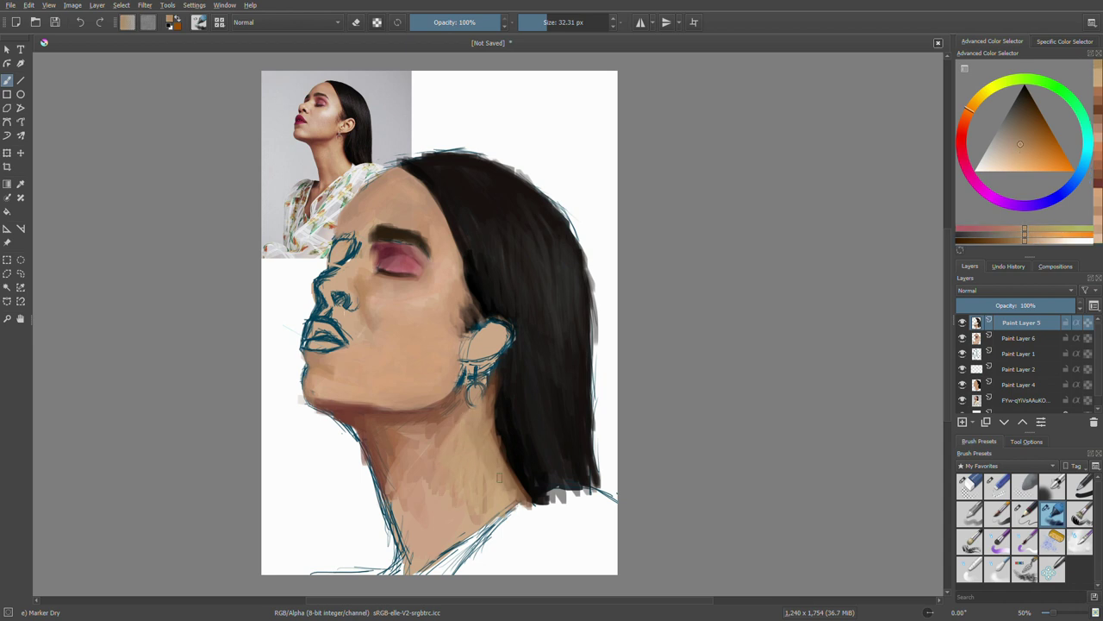
ctrl+click(431, 421)
drag(388, 487, 451, 417)
drag(398, 431, 379, 543)
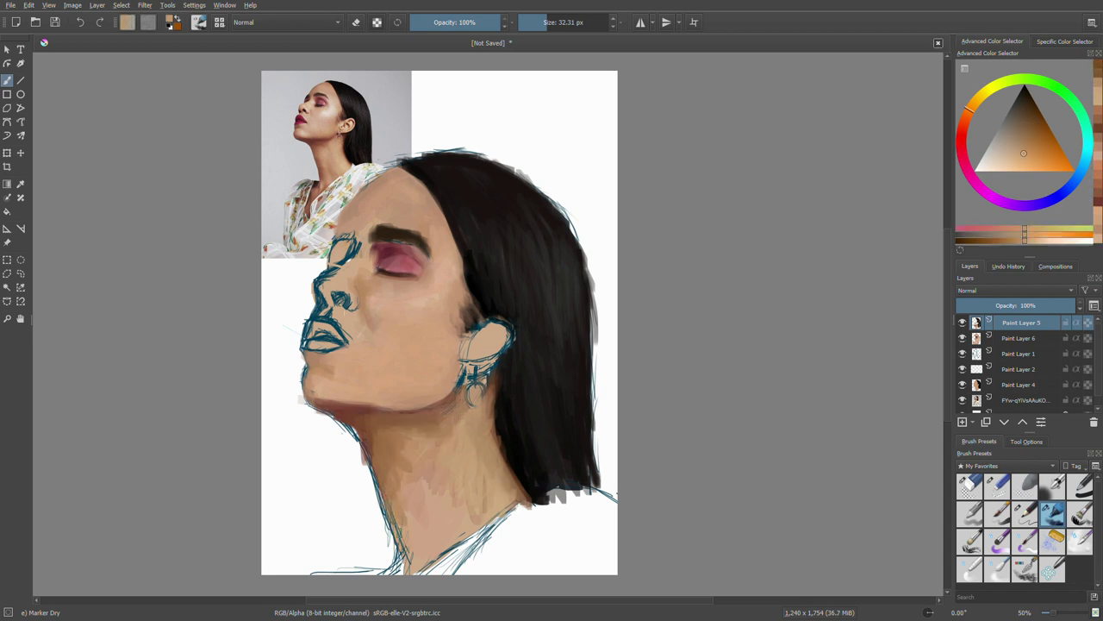
ctrl+click(473, 526)
drag(406, 474, 414, 569)
drag(436, 483, 422, 547)
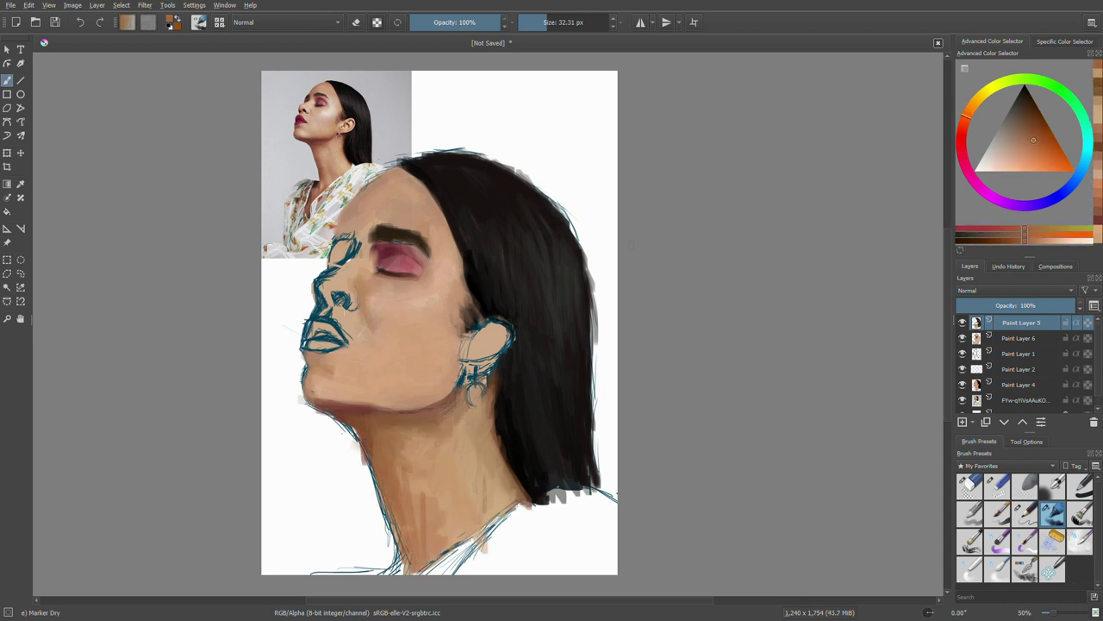
scroll(439, 323, down, 3)
ctrl+click(455, 439)
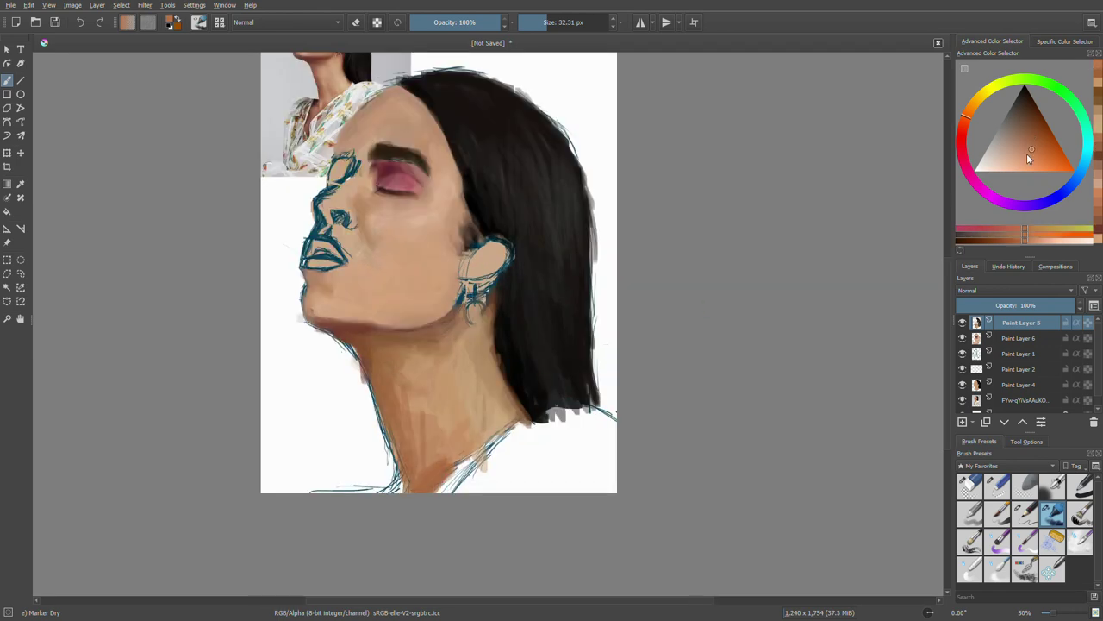
- Switch to Eraser Soft and back to Marker Dry, sampling orange skin tones from the face
click(1097, 127)
key(e)
click(1052, 513)
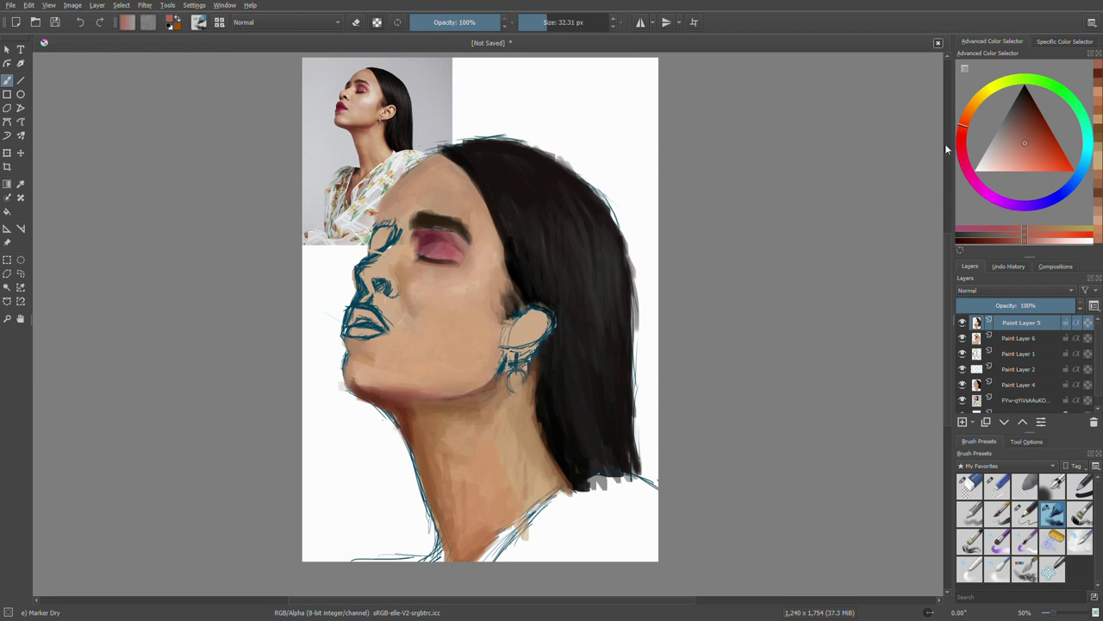
ctrl+click(457, 388)
ctrl+click(503, 340)
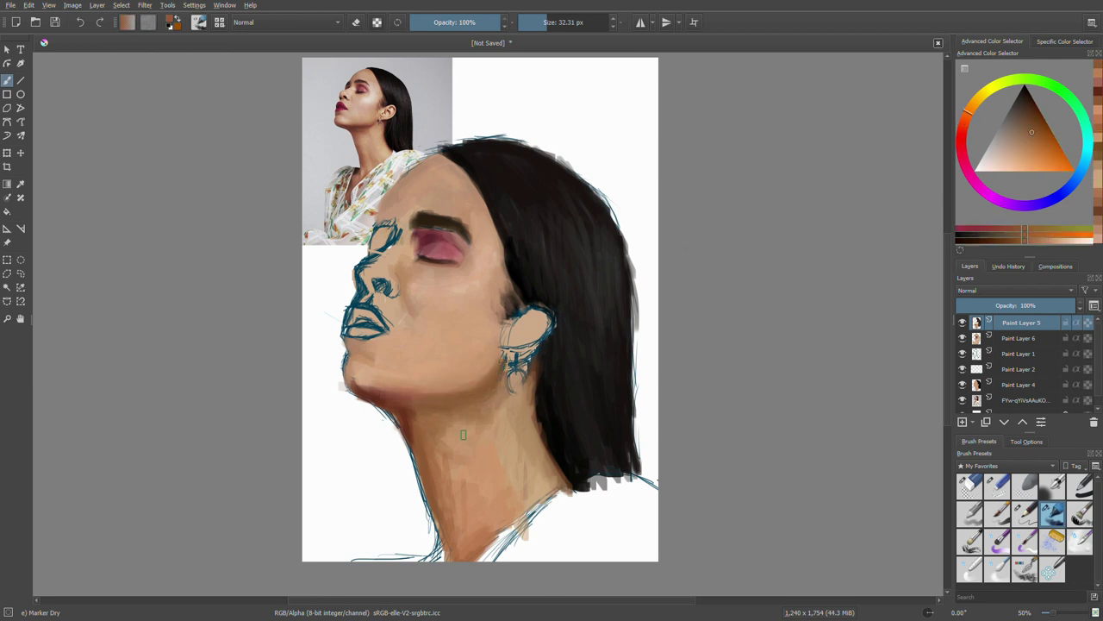
ctrl+click(406, 415)
- Paint skin tone over the blue earring lines below the ear, then nudge the lineart left
click(1025, 142)
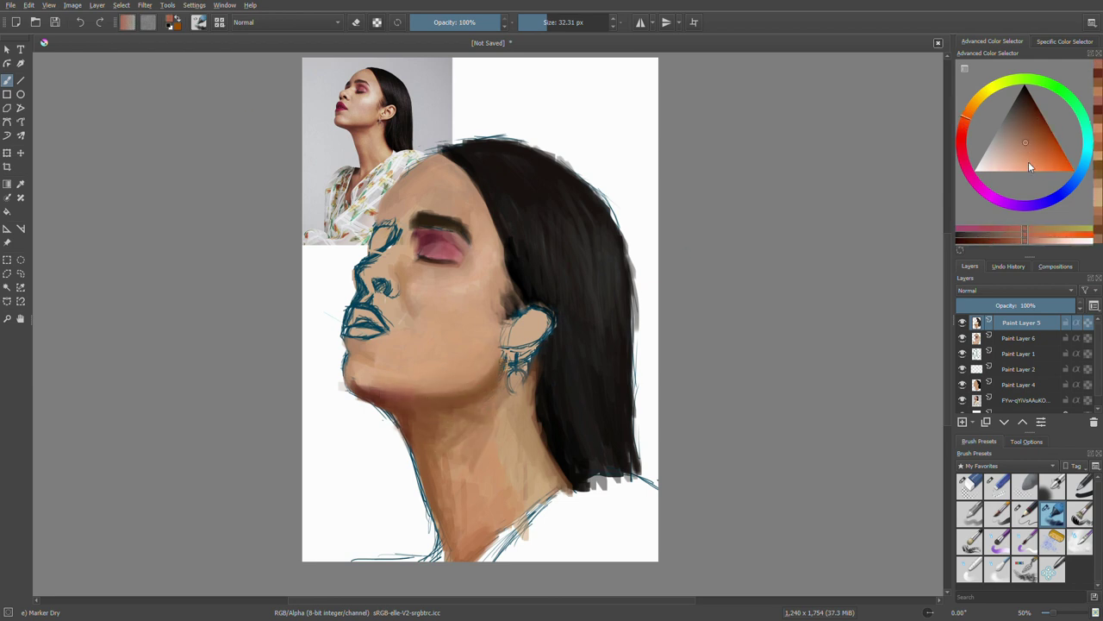
click(1029, 166)
ctrl+click(556, 476)
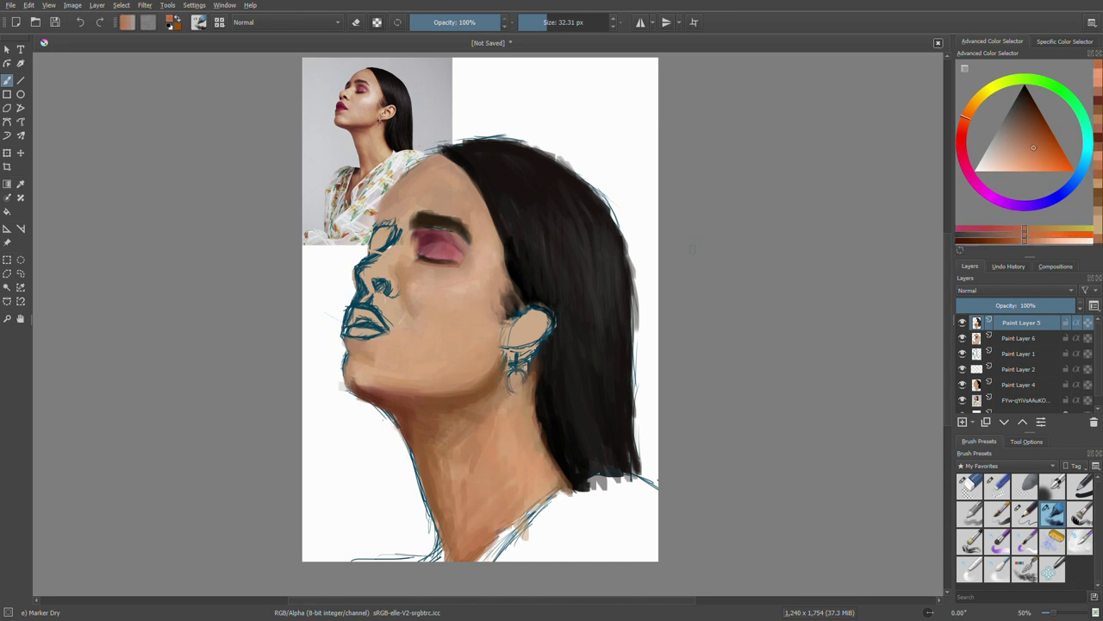
ctrl+click(366, 353)
ctrl+click(364, 382)
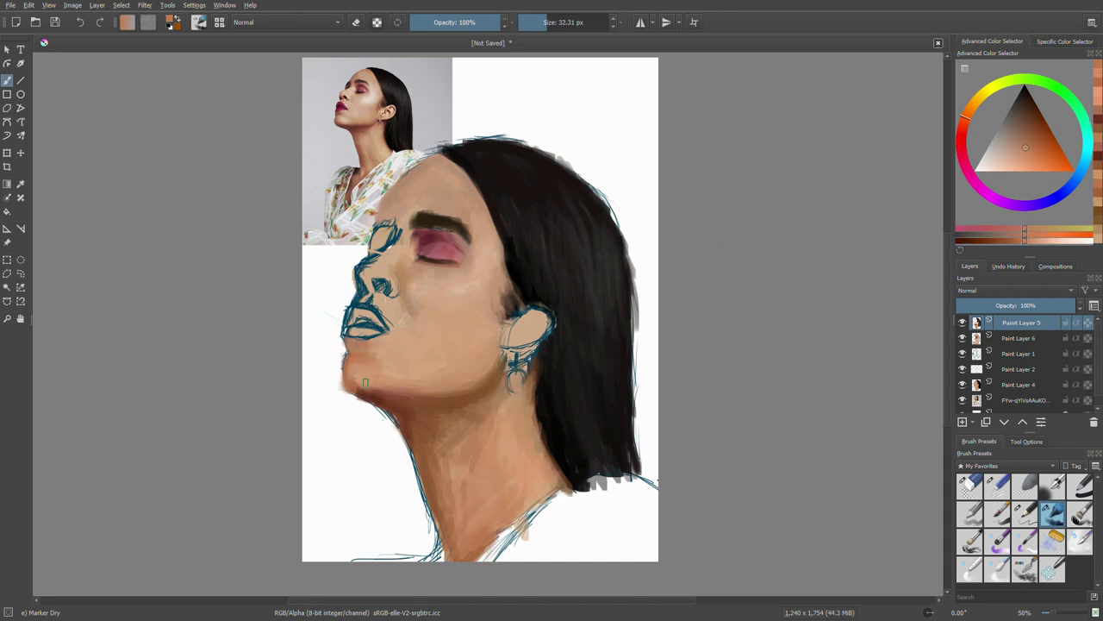
ctrl+click(472, 393)
mouse_move(508, 351)
mouse_down()
mouse_move(521, 379)
mouse_move(528, 372)
mouse_up()
ctrl+click(495, 414)
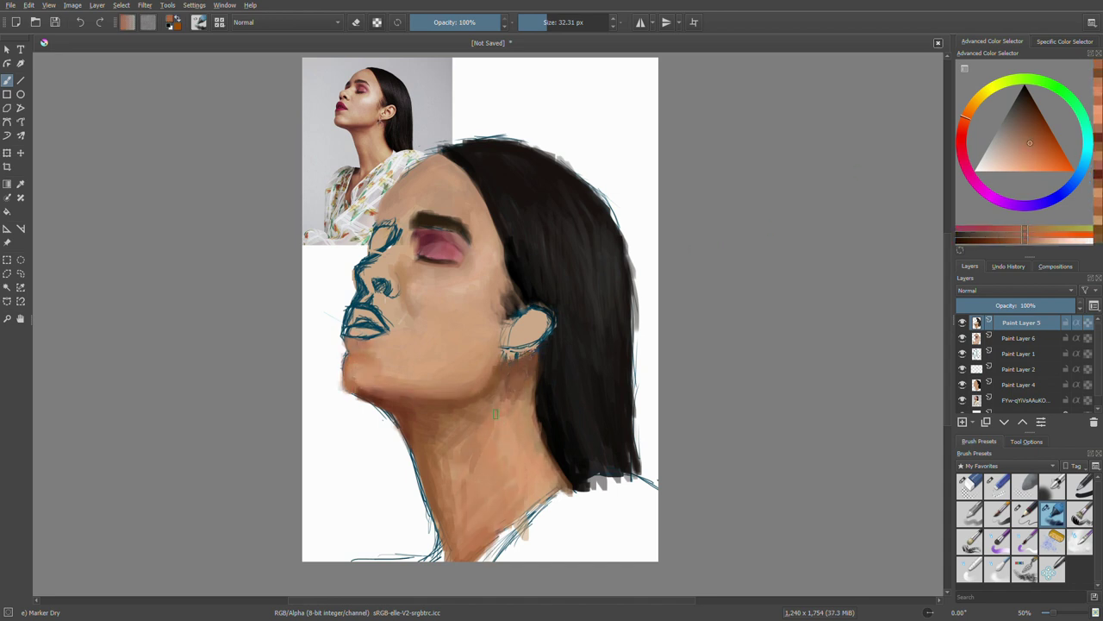
key(ctrl+t)
key(Return)
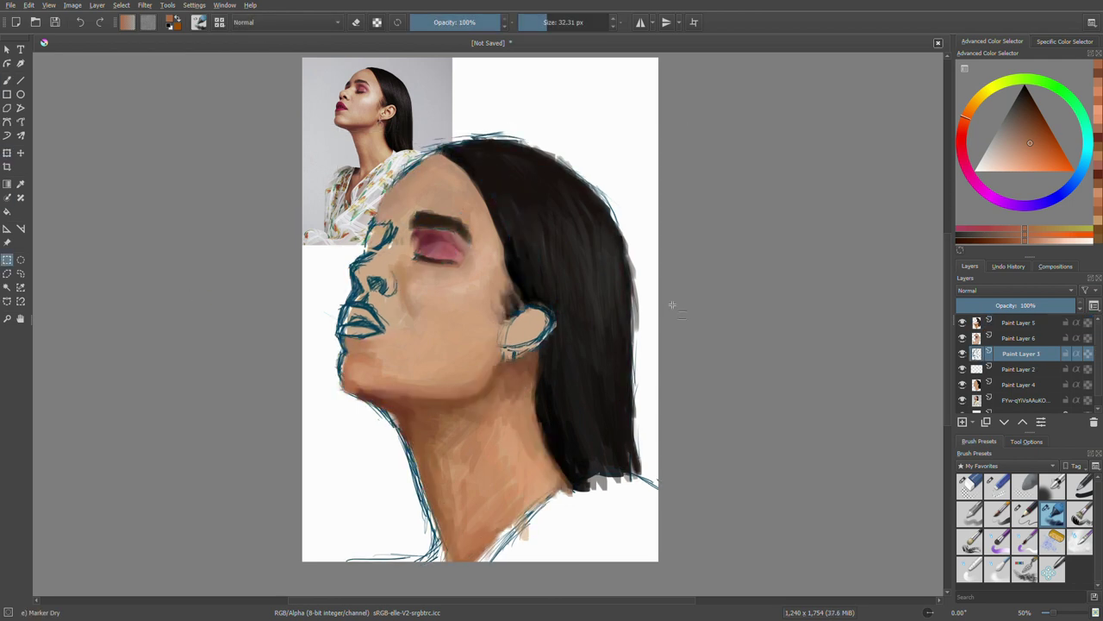
- Add a new paint layer and paint small skin strokes near the mouth and cheek
key(Insert)
click(415, 171)
key(b)
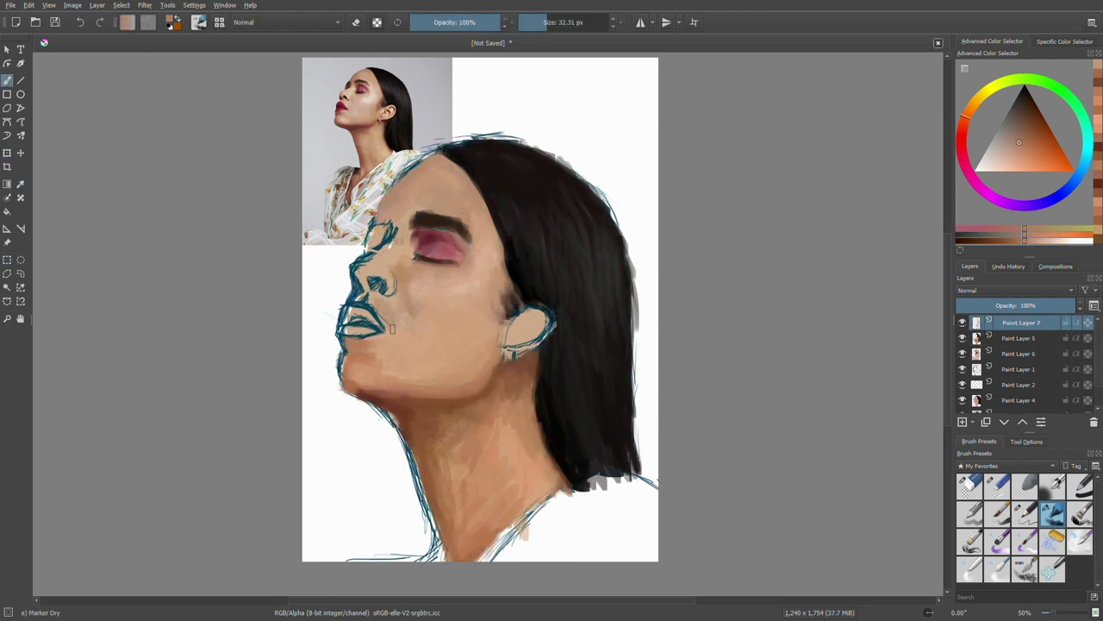
mouse_move(386, 310)
mouse_down()
mouse_move(405, 327)
mouse_move(405, 302)
mouse_move(448, 302)
mouse_up()
ctrl+click(406, 302)
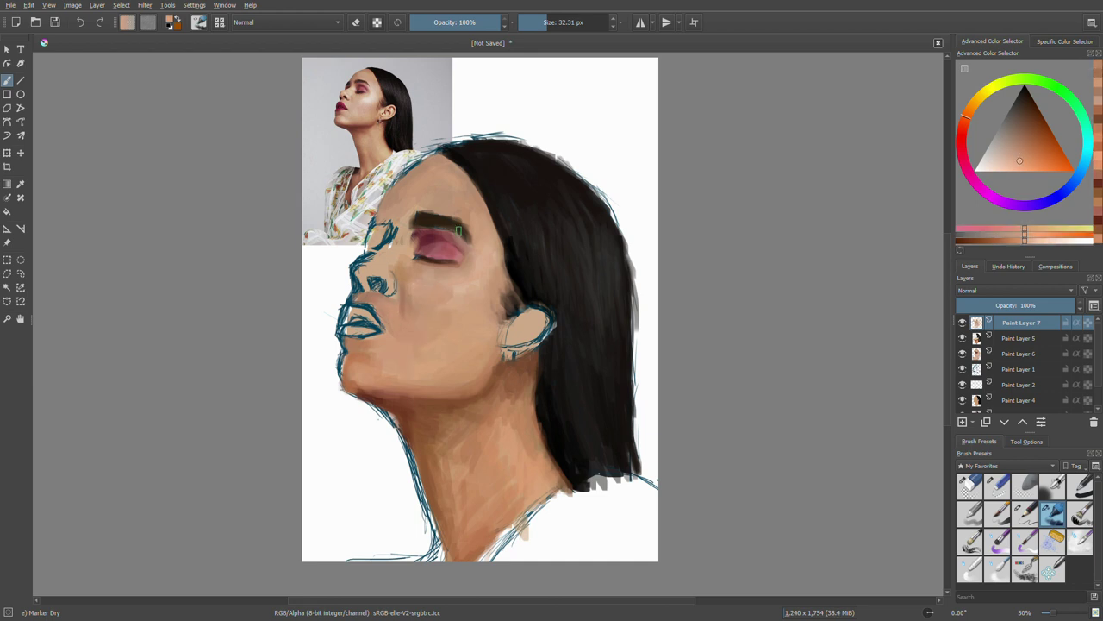
ctrl+click(469, 299)
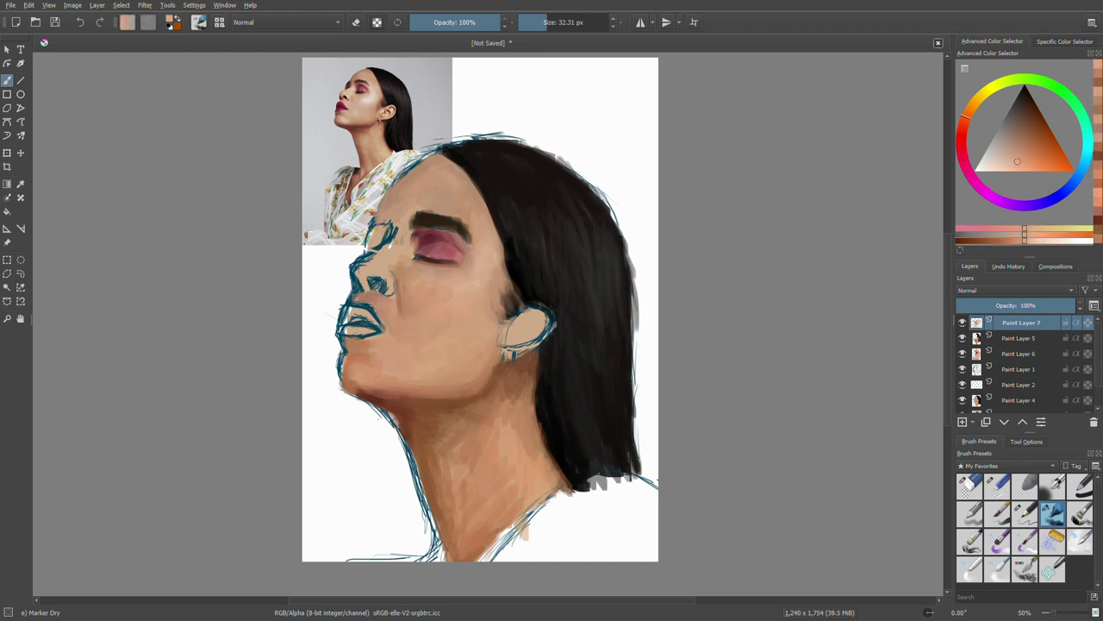
- Pick dark brown, near-black and reddish tones, sizing the brush for fine detail lines
ctrl+click(405, 256)
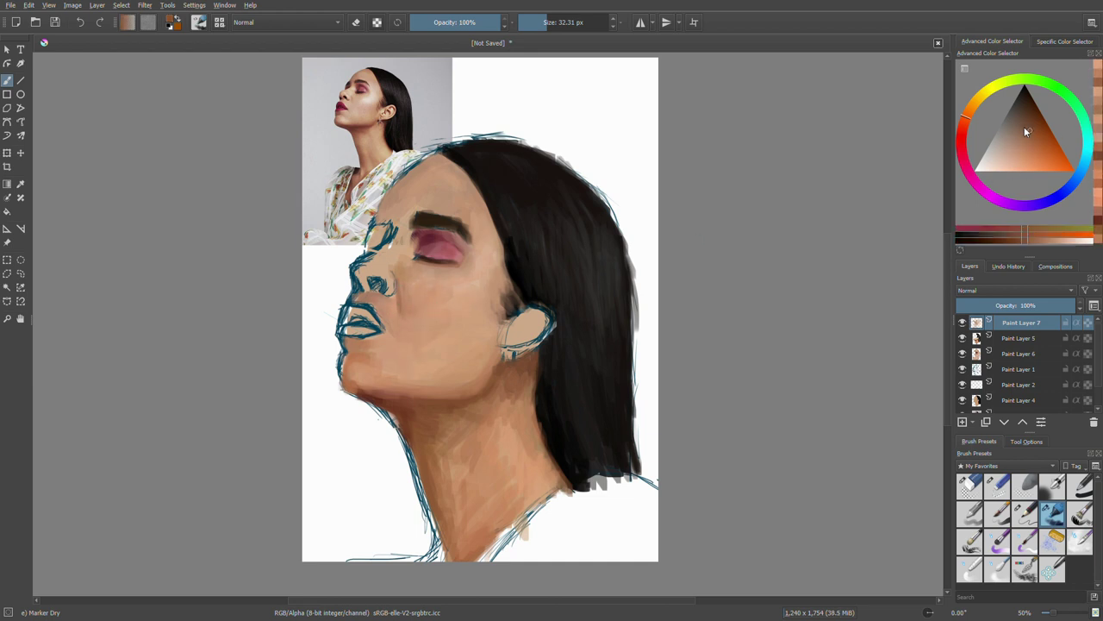
ctrl+click(406, 266)
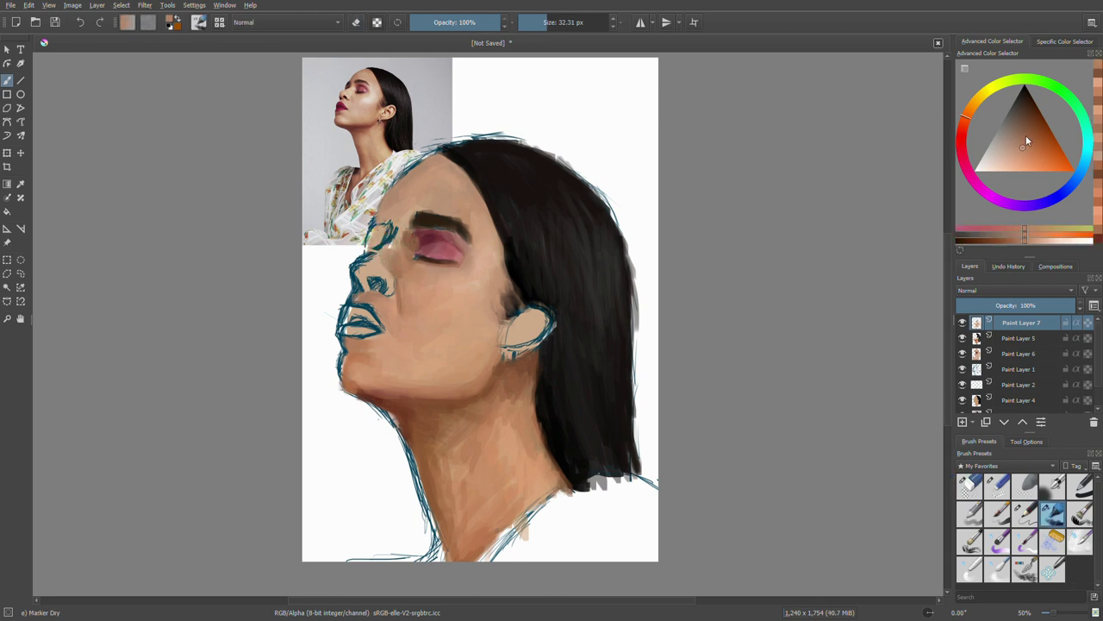
ctrl+click(431, 261)
drag(573, 21, 539, 21)
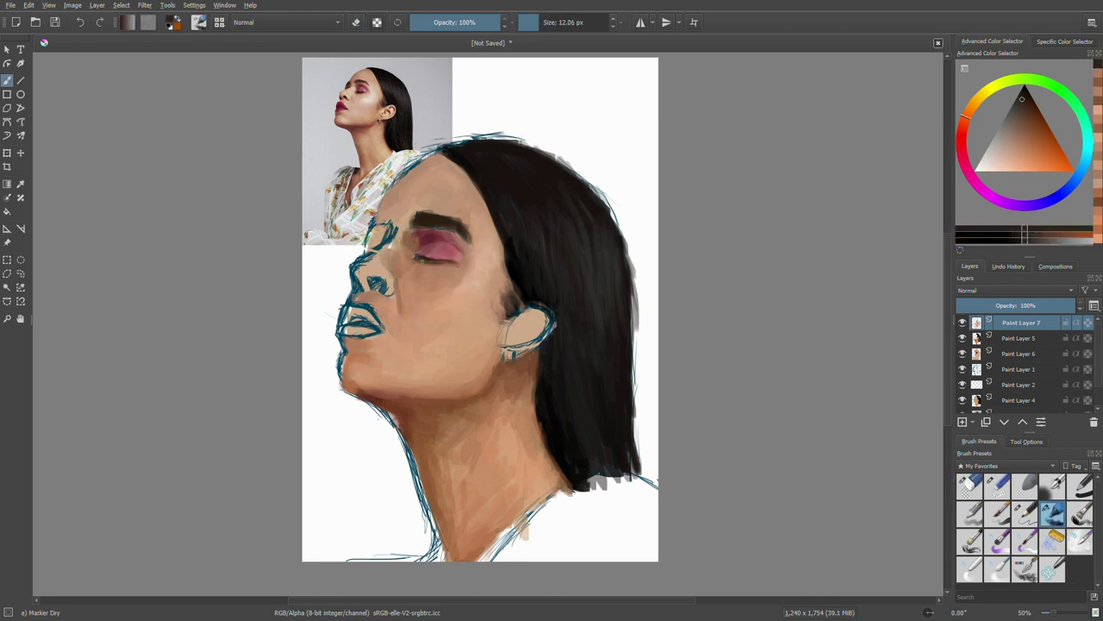
ctrl+click(417, 258)
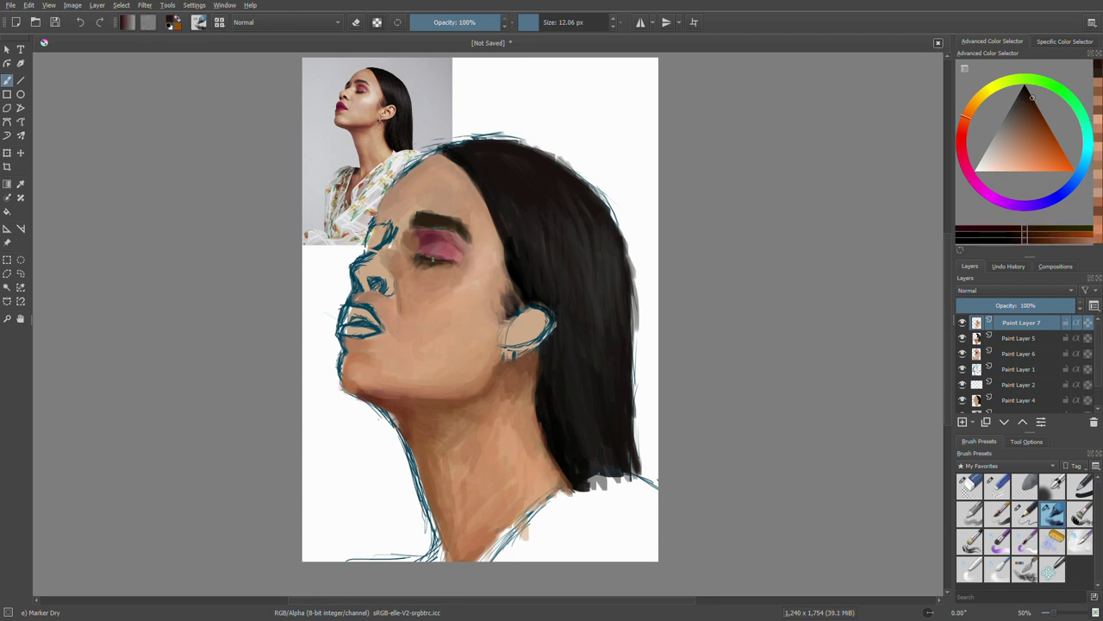
drag(556, 21, 566, 21)
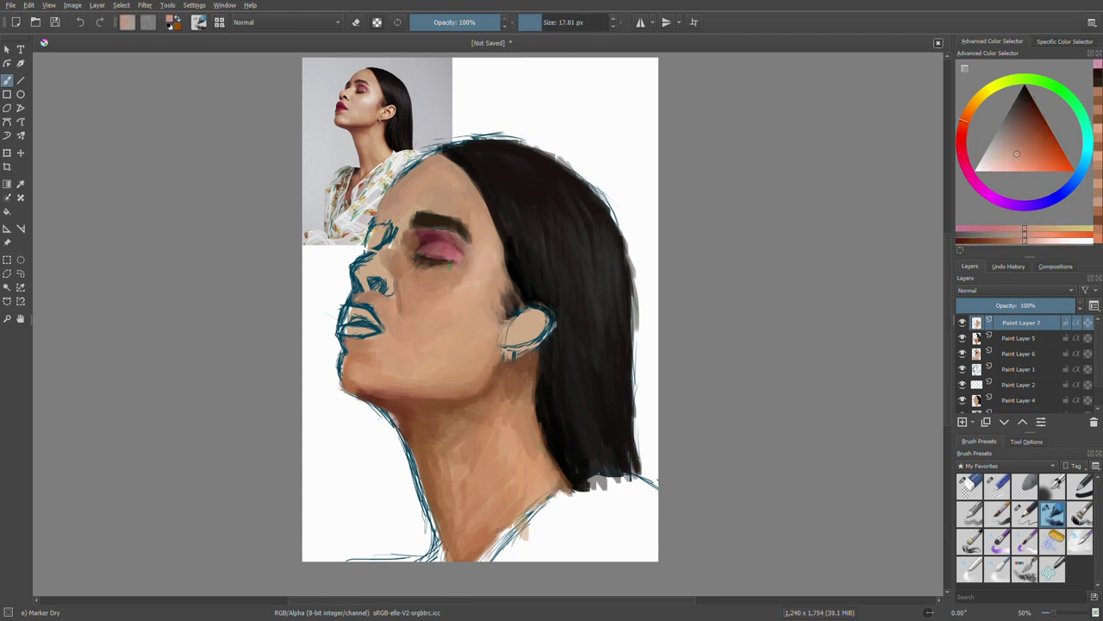
- Paint pink over the eyelid and crimson along the eyelid crease
ctrl+click(431, 237)
ctrl+click(448, 267)
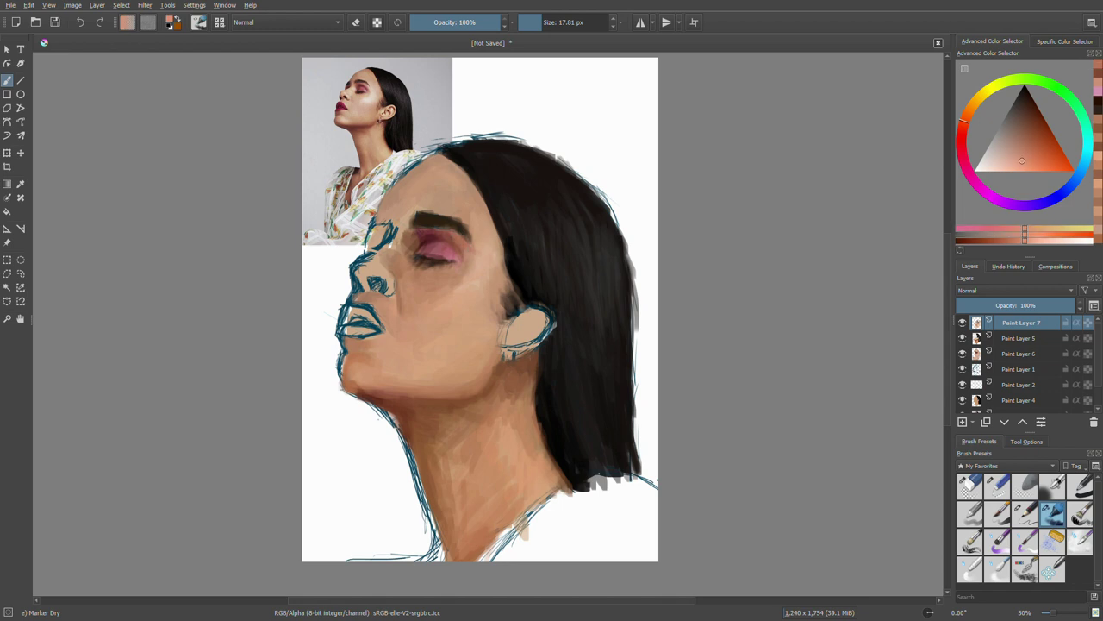
ctrl+click(436, 217)
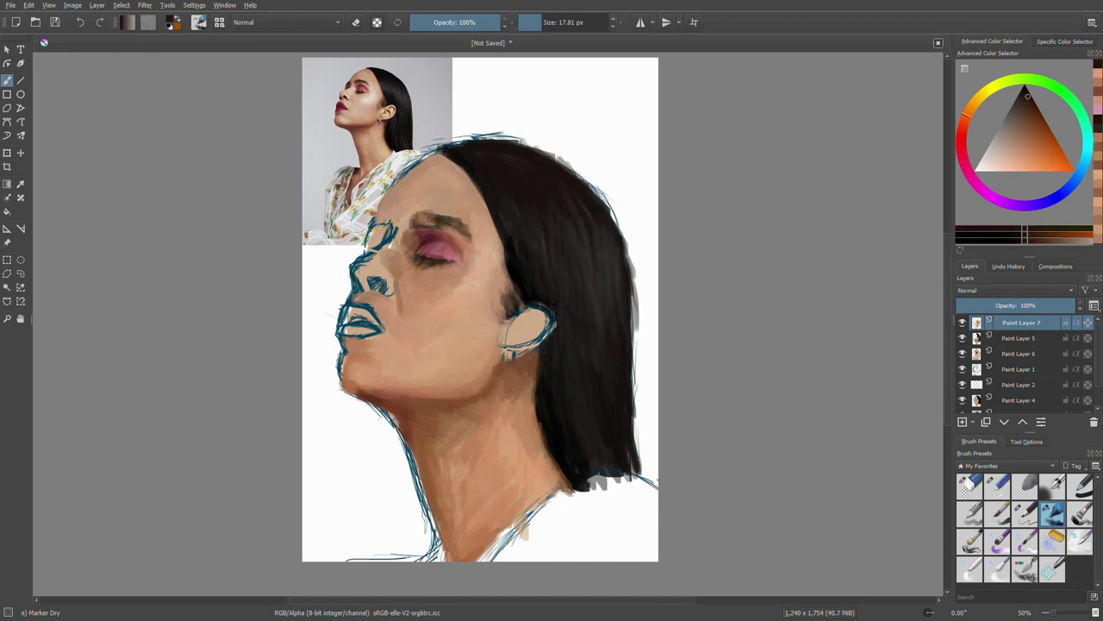
ctrl+click(444, 225)
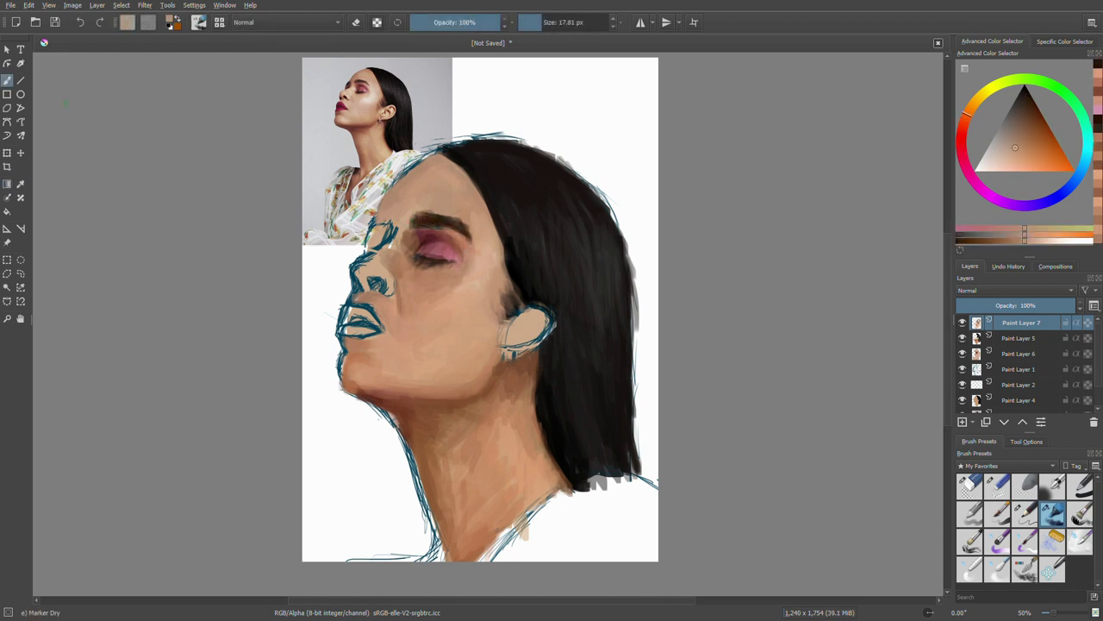
ctrl+click(423, 227)
ctrl+click(317, 153)
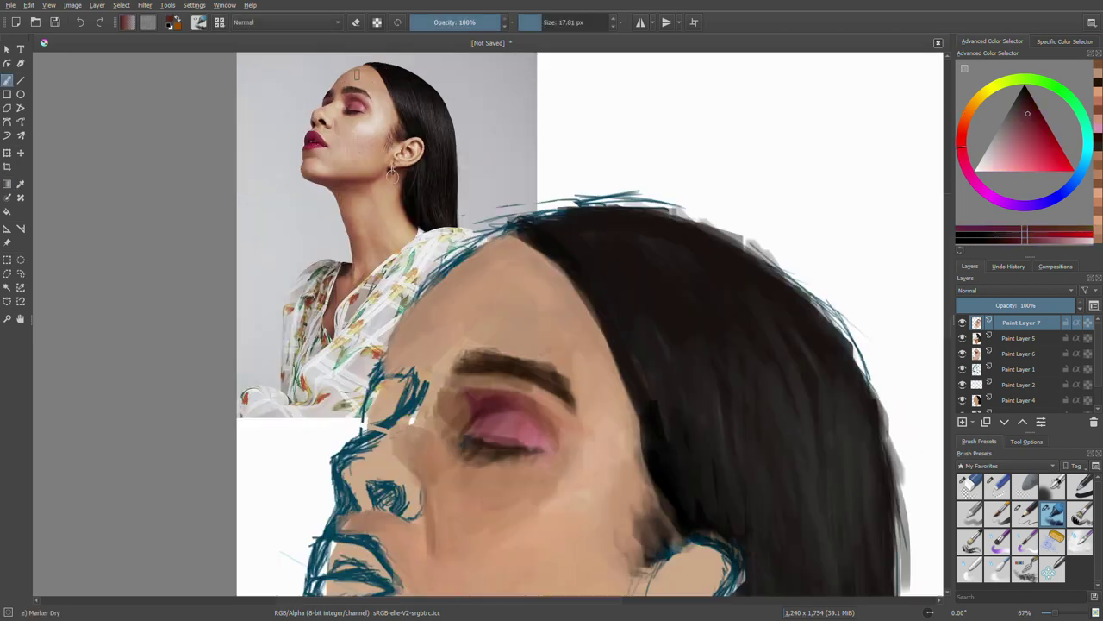
scroll(318, 154, up, 2)
drag(454, 312, 546, 352)
ctrl+click(435, 377)
mouse_move(436, 376)
mouse_down()
mouse_move(441, 329)
mouse_move(515, 372)
mouse_up()
- Paint and blend light tan skin beside the eyelid
ctrl+click(308, 119)
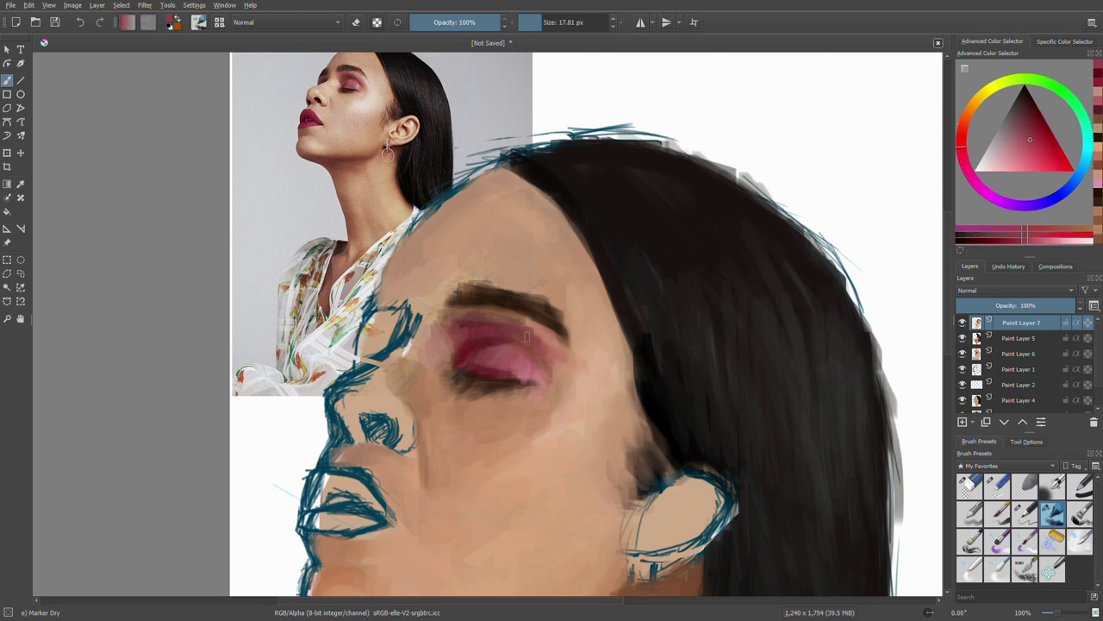
ctrl+click(519, 261)
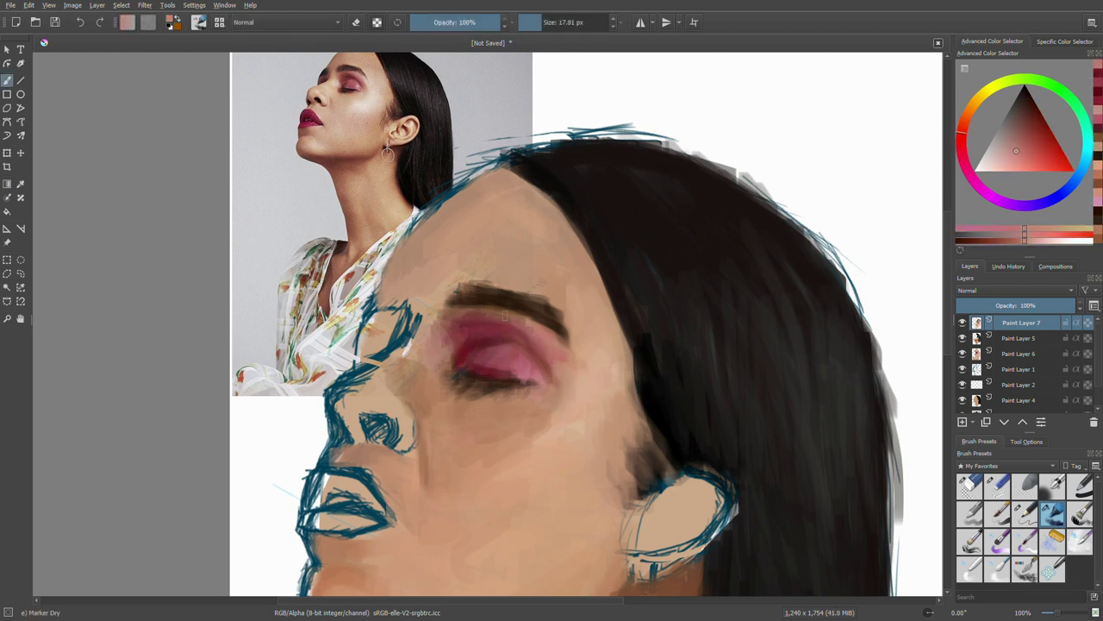
drag(518, 320, 595, 420)
ctrl+click(551, 379)
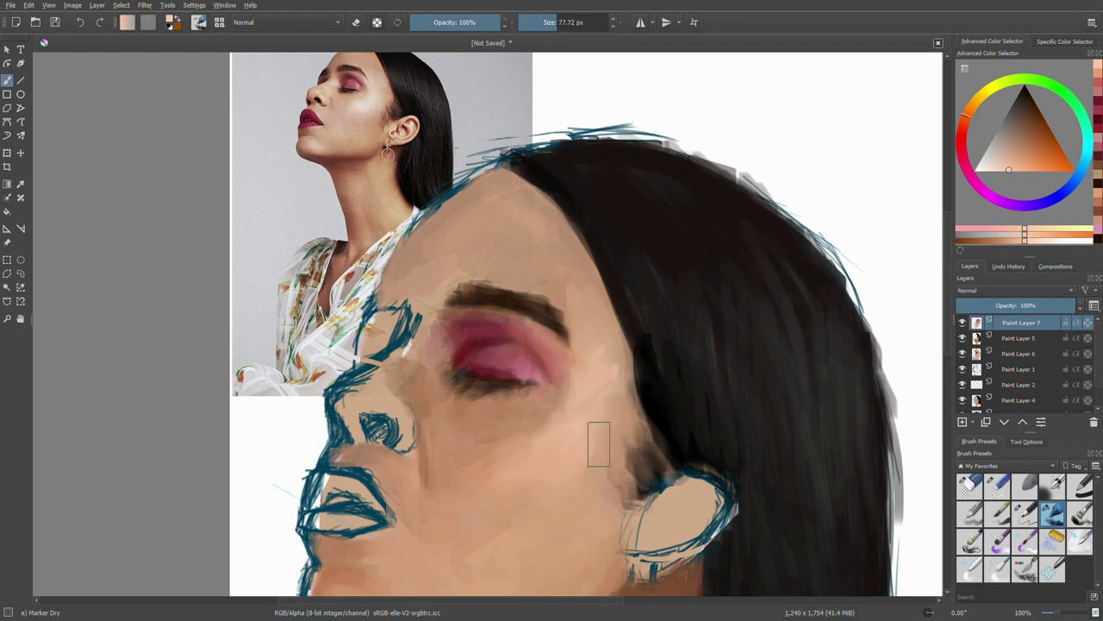
scroll(591, 443, down, 5)
scroll(529, 431, up, 4)
- Paint a darker skin stroke under the jaw and pick a lighter peach
ctrl+click(526, 483)
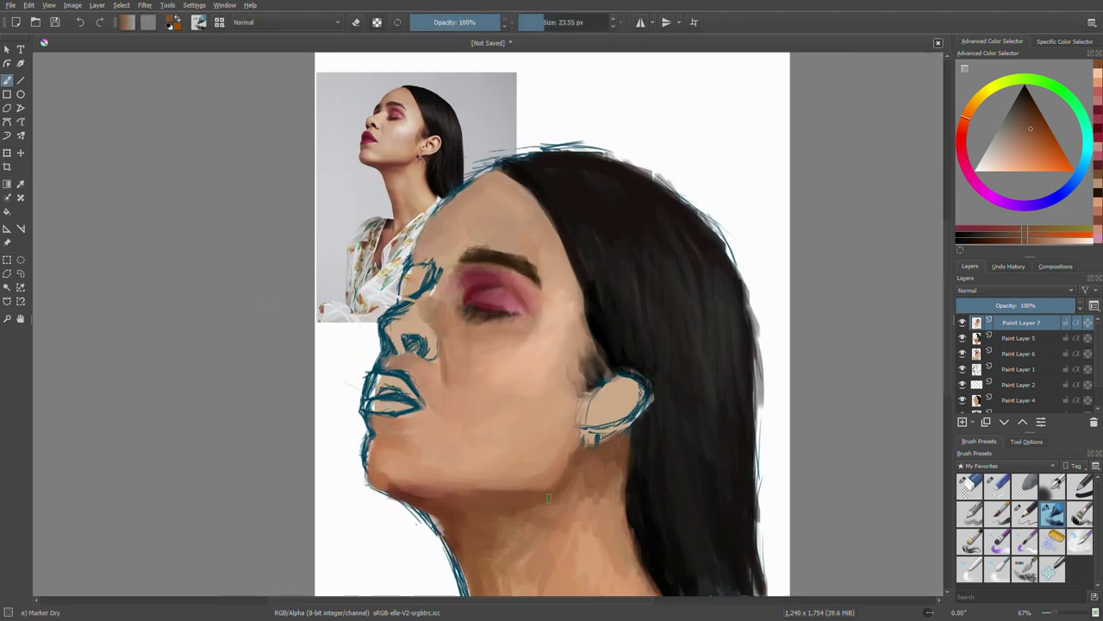
drag(526, 490, 435, 487)
ctrl+click(560, 470)
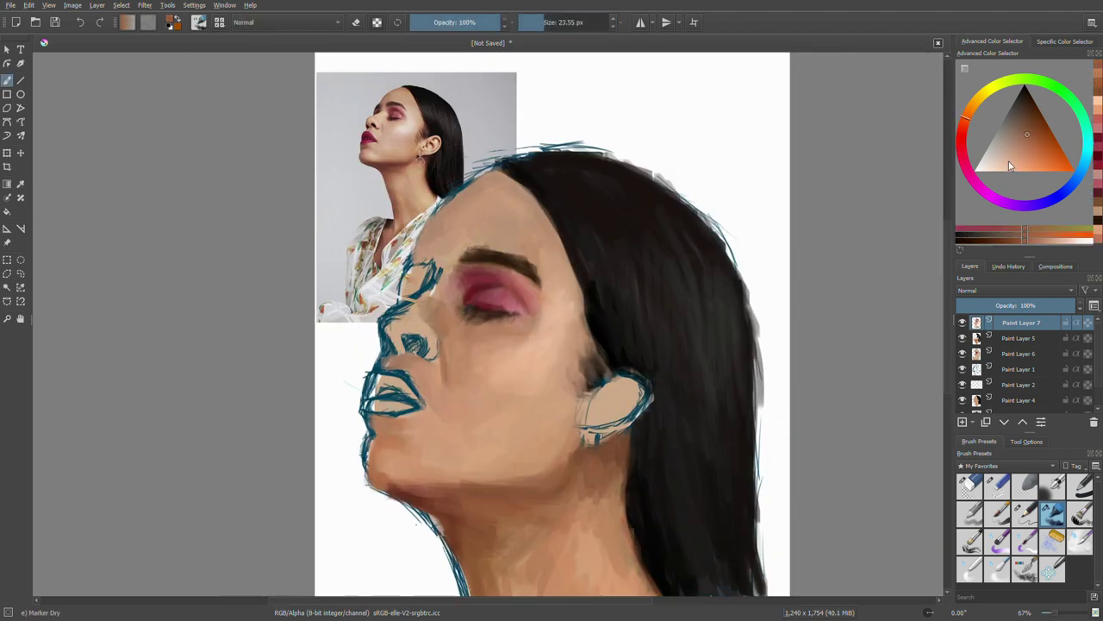
ctrl+click(562, 495)
scroll(600, 395, down, 2)
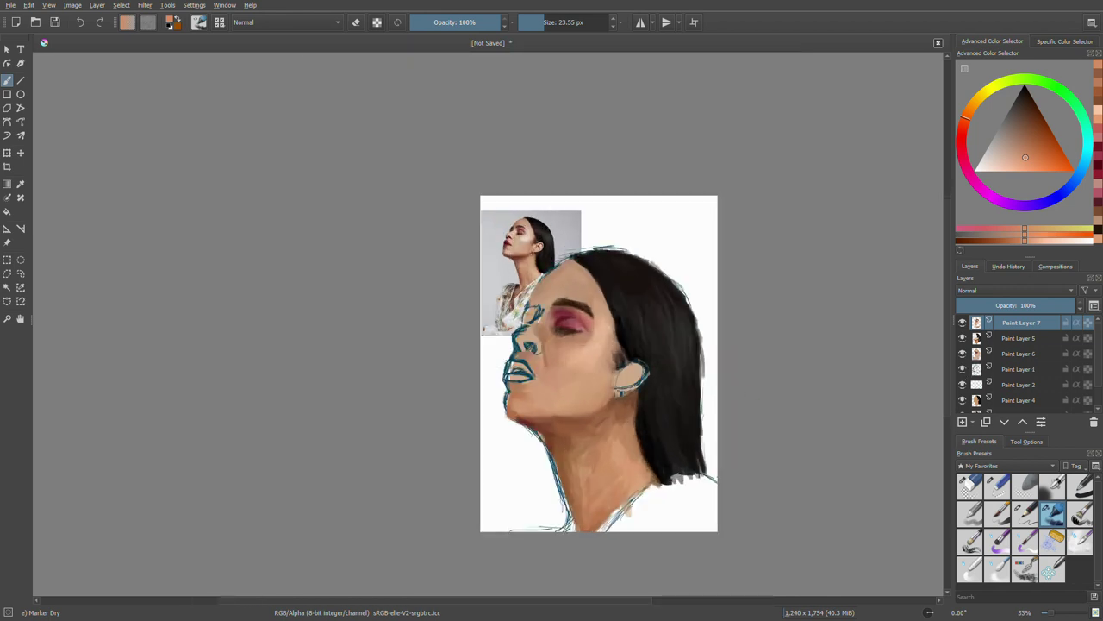
scroll(600, 396, up, 1)
- Choose a deep red, then add a faint peach skin stroke near the cheek
click(958, 153)
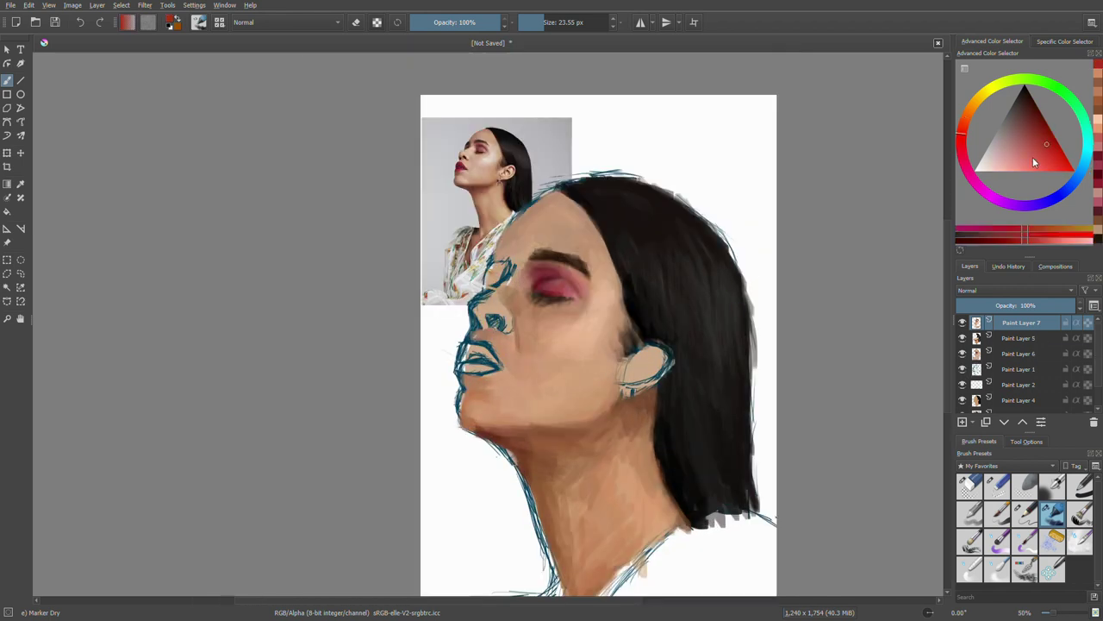
click(1033, 103)
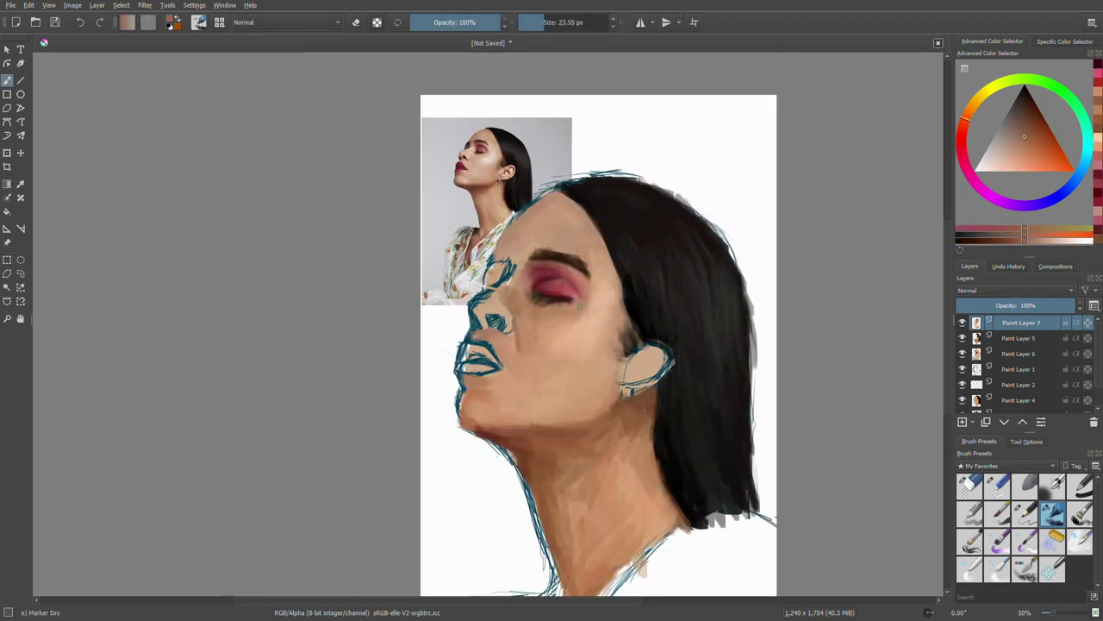
ctrl+click(497, 347)
mouse_move(498, 346)
mouse_down()
mouse_move(521, 355)
mouse_move(480, 368)
mouse_up()
- Add a lip layer and toggle the sketch and lip layers' visibility to check the painting
key(Insert)
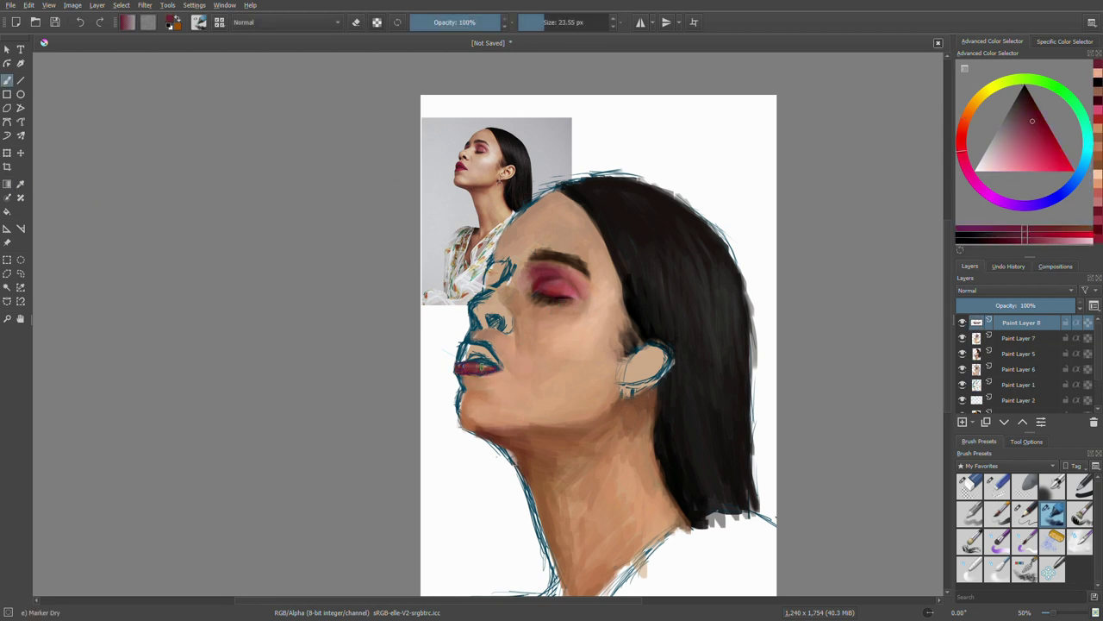
click(962, 384)
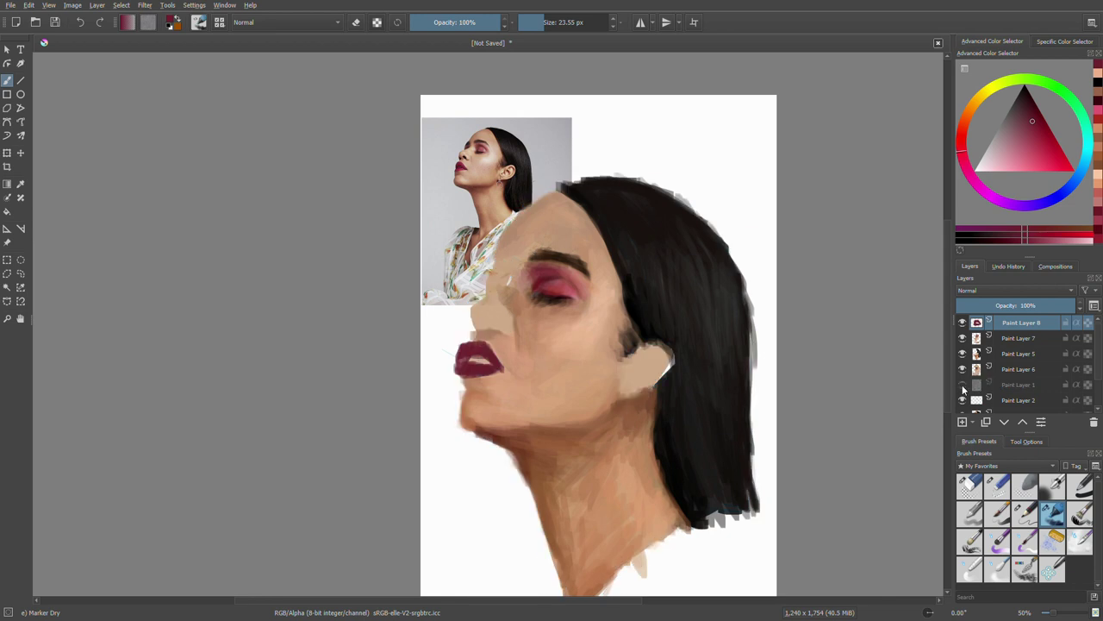
click(1022, 354)
click(963, 384)
click(963, 322)
click(963, 322)
click(962, 384)
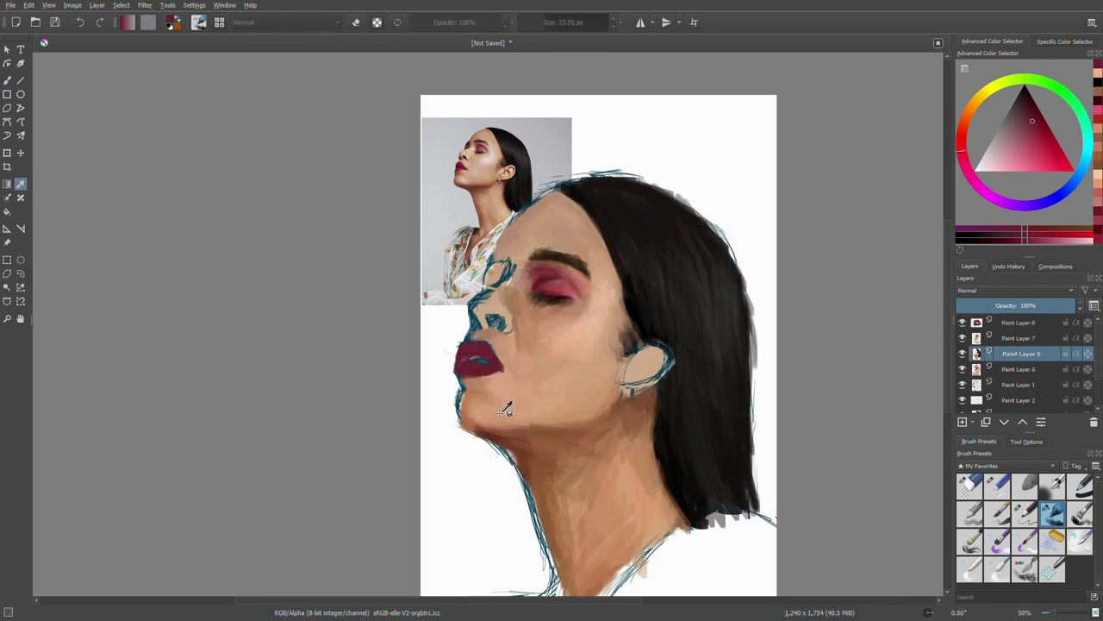
- Sample lighter and darker skin tones from the face with the brush active
ctrl+click(604, 285)
click(7, 79)
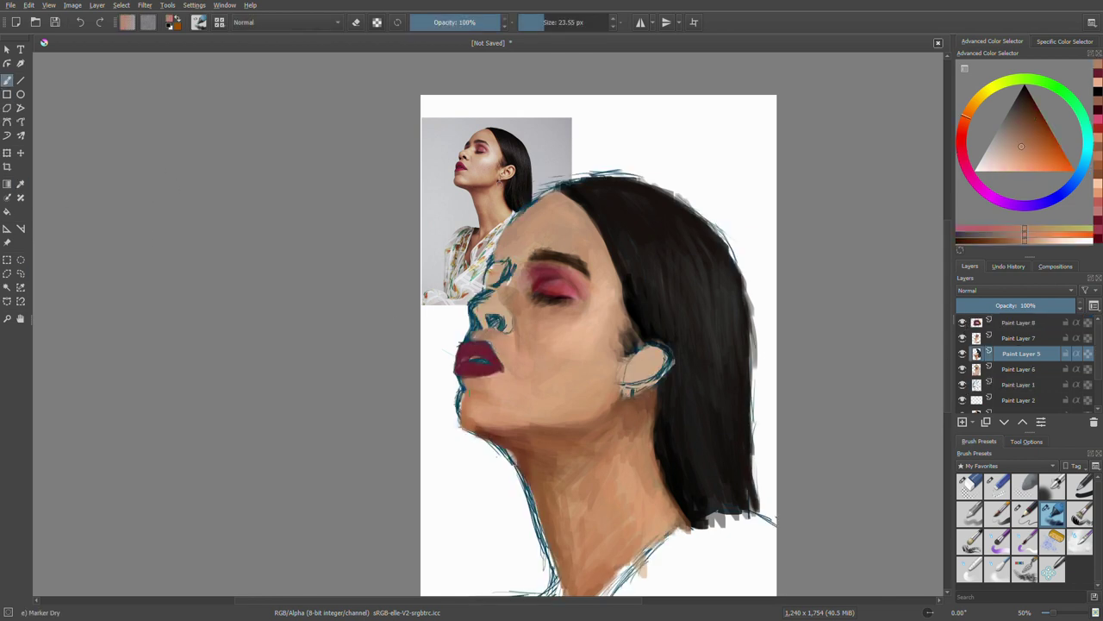
ctrl+click(459, 412)
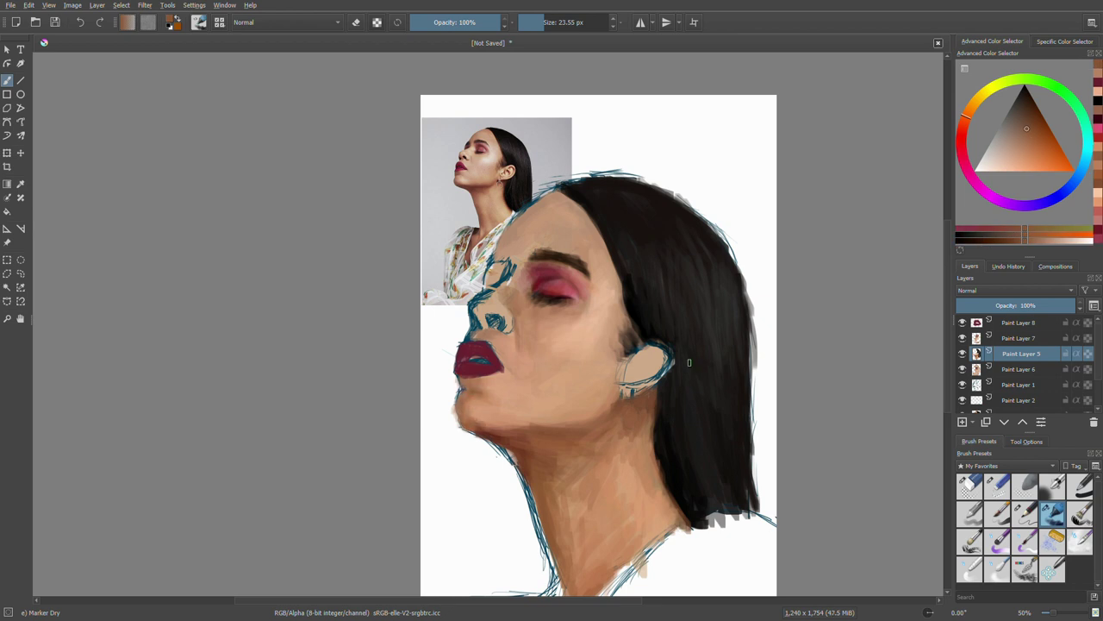
ctrl+click(475, 419)
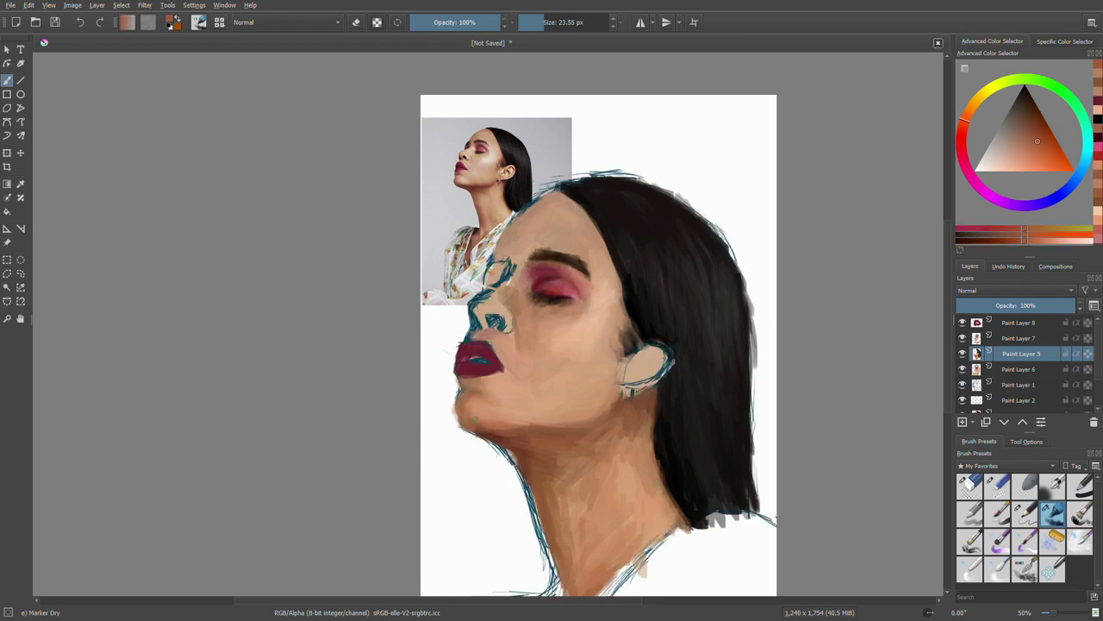
ctrl+click(513, 424)
ctrl+click(539, 428)
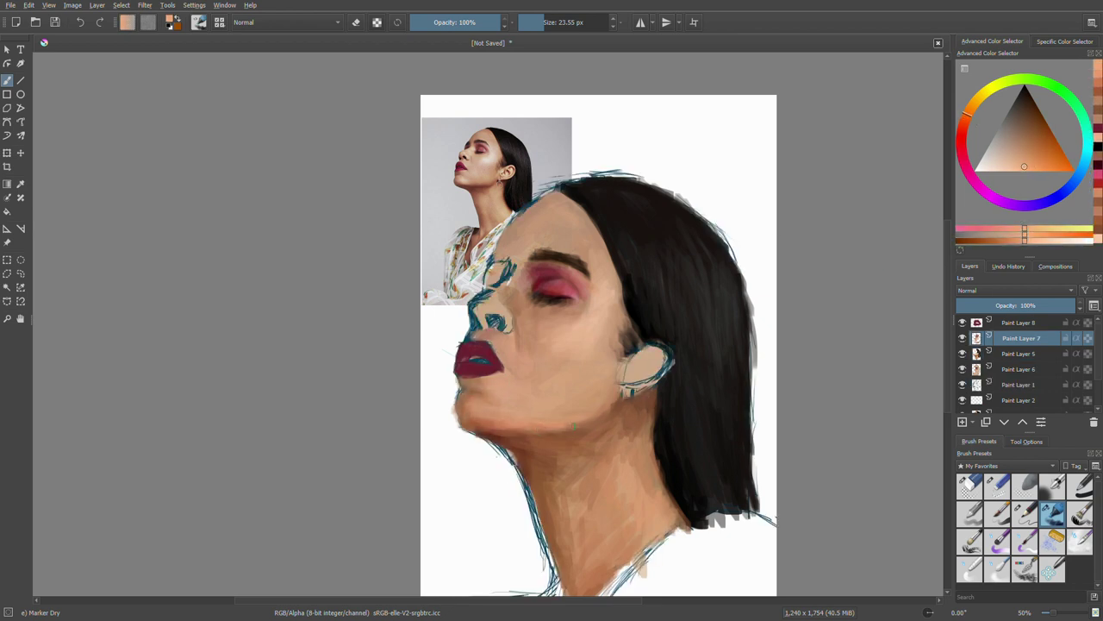
- Pick saturated and muted orange skin tones, enlarge the brush, then sample the hair colour
ctrl+click(613, 397)
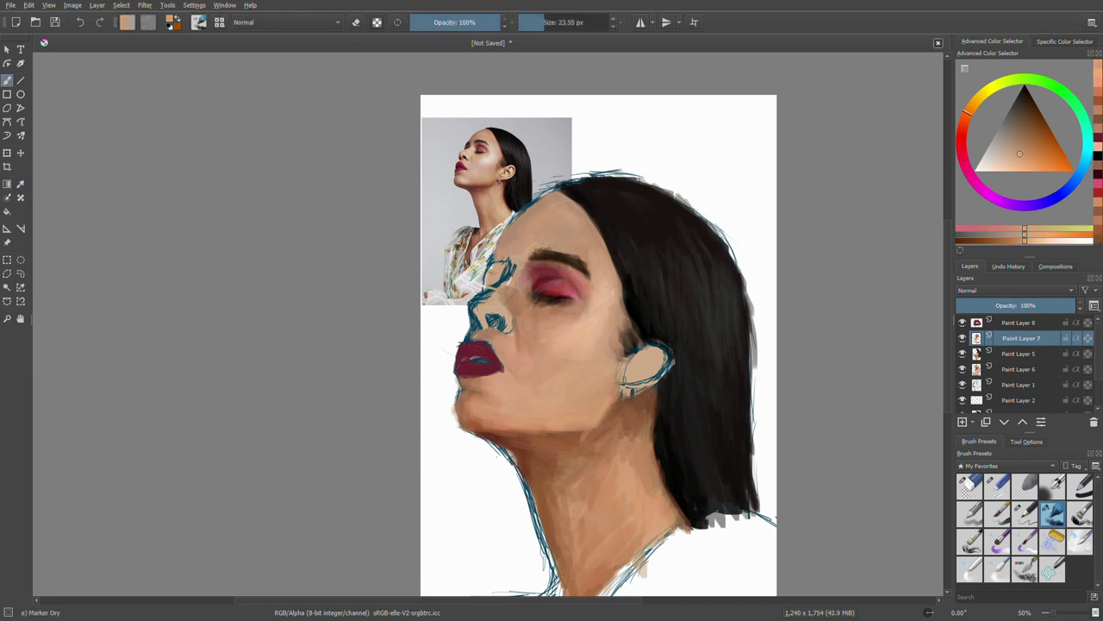
click(1038, 130)
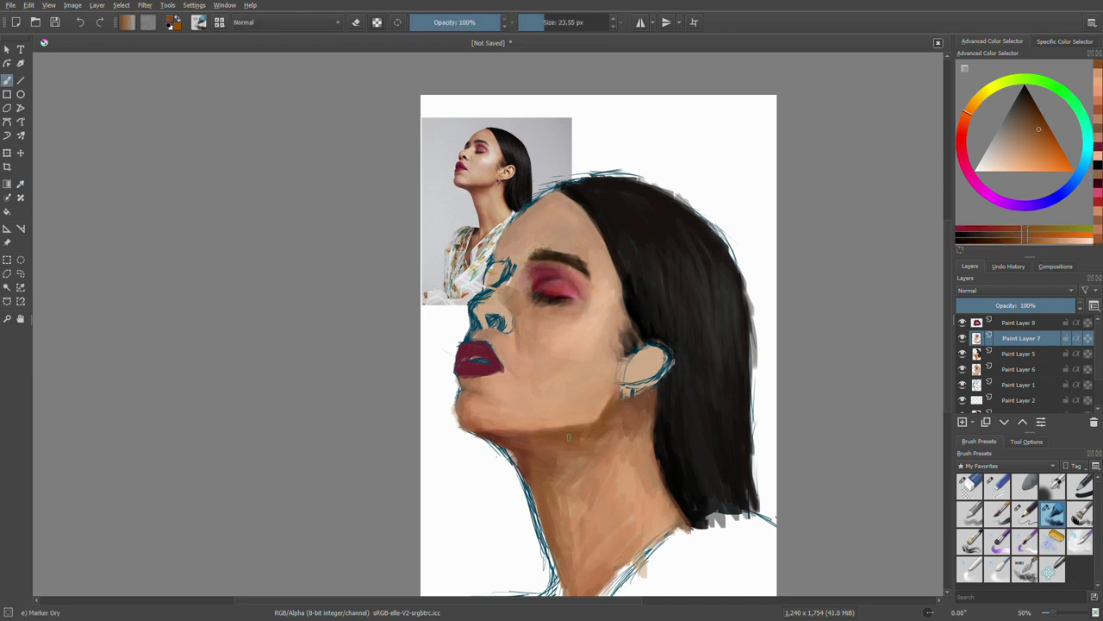
click(1025, 163)
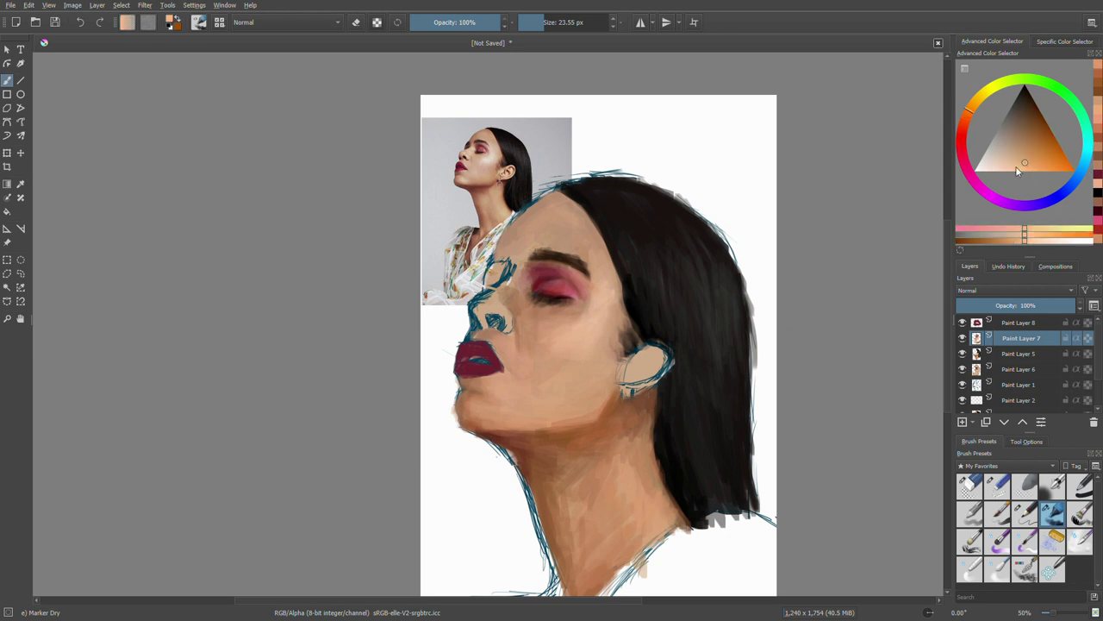
ctrl+click(601, 405)
ctrl+click(566, 420)
mouse_move(593, 377)
mouse_down()
mouse_move(620, 377)
mouse_move(569, 377)
mouse_up()
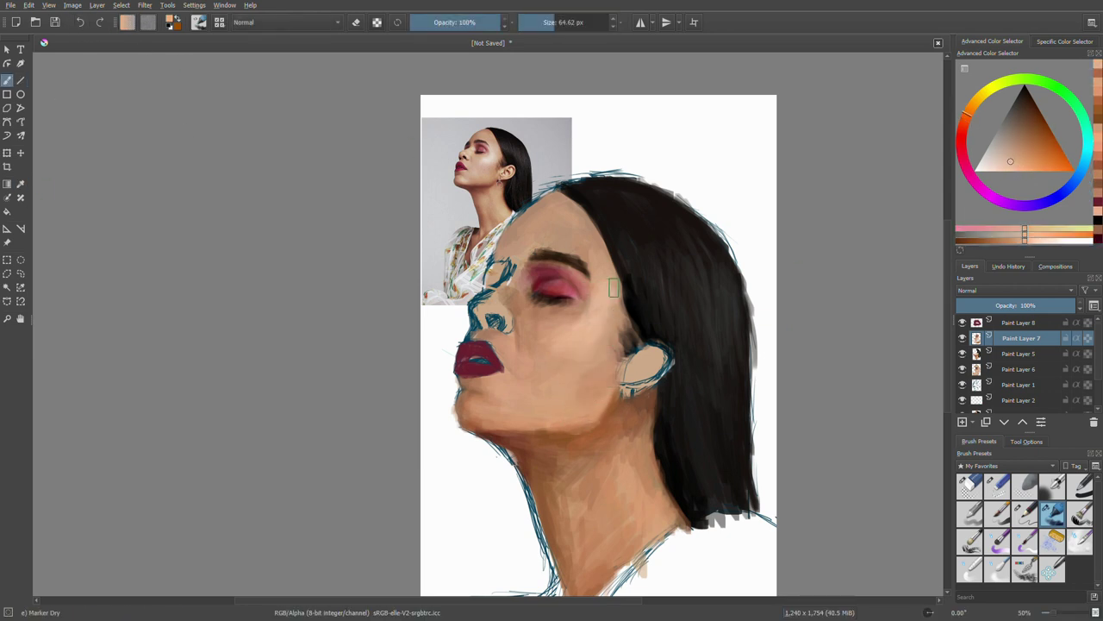
ctrl+click(576, 193)
- On Paint Layer 8, paint saturated dark red strokes over the lips
click(1022, 322)
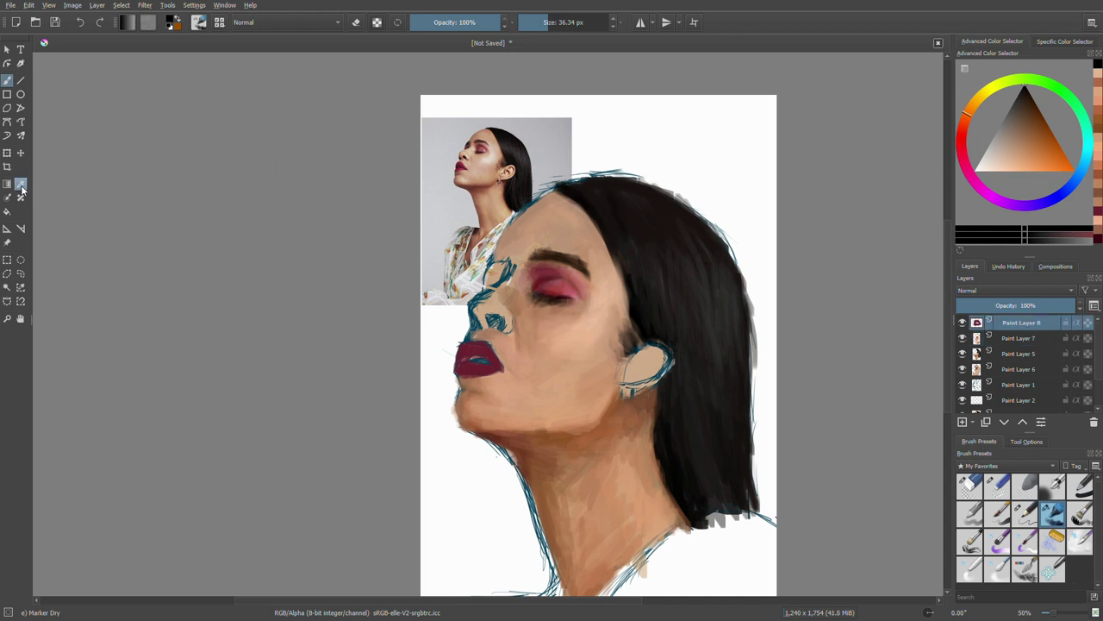
click(959, 155)
click(1037, 145)
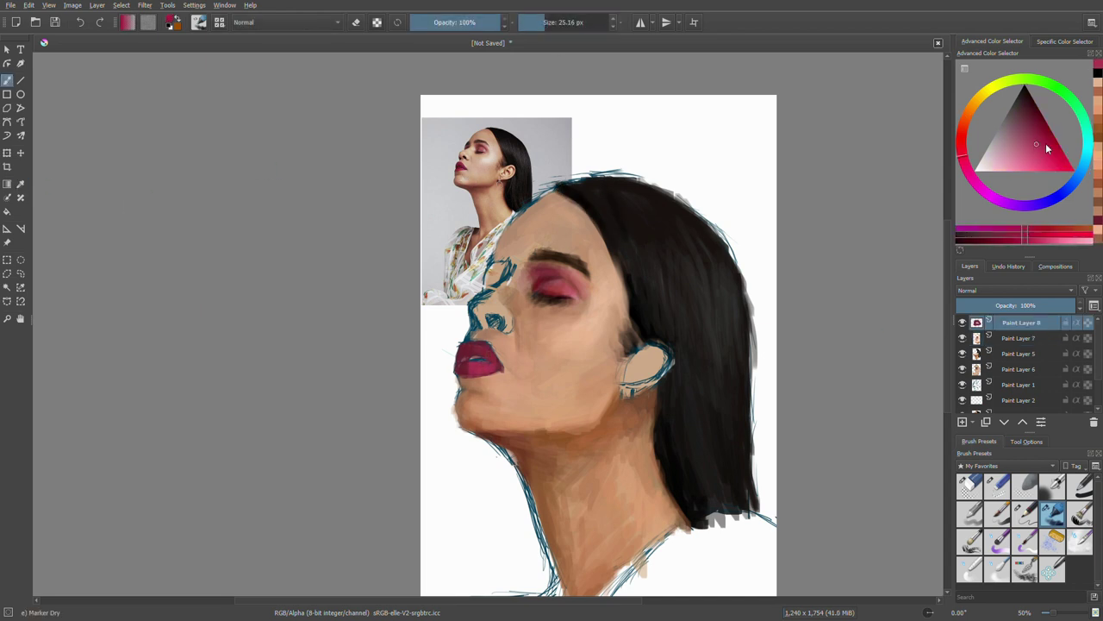
ctrl+click(474, 355)
mouse_move(457, 366)
mouse_down()
mouse_move(480, 370)
mouse_move(487, 359)
mouse_up()
ctrl+click(507, 369)
- Alternate between lip red and pale skin tones, resizing the brush for mouth touch-ups
key(d)
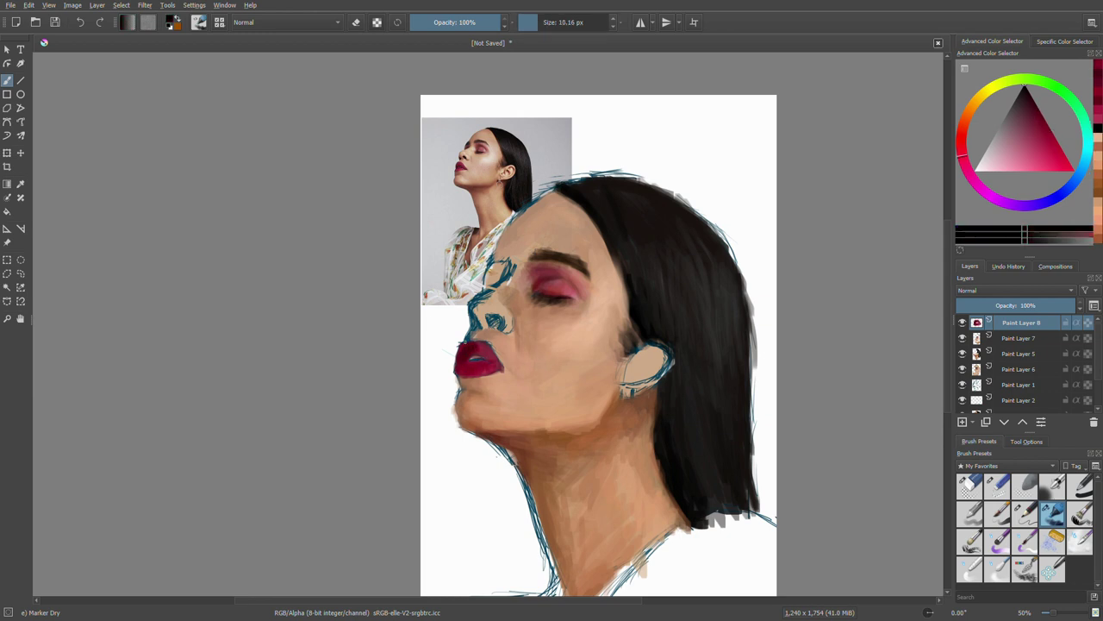
key(bracketleft)
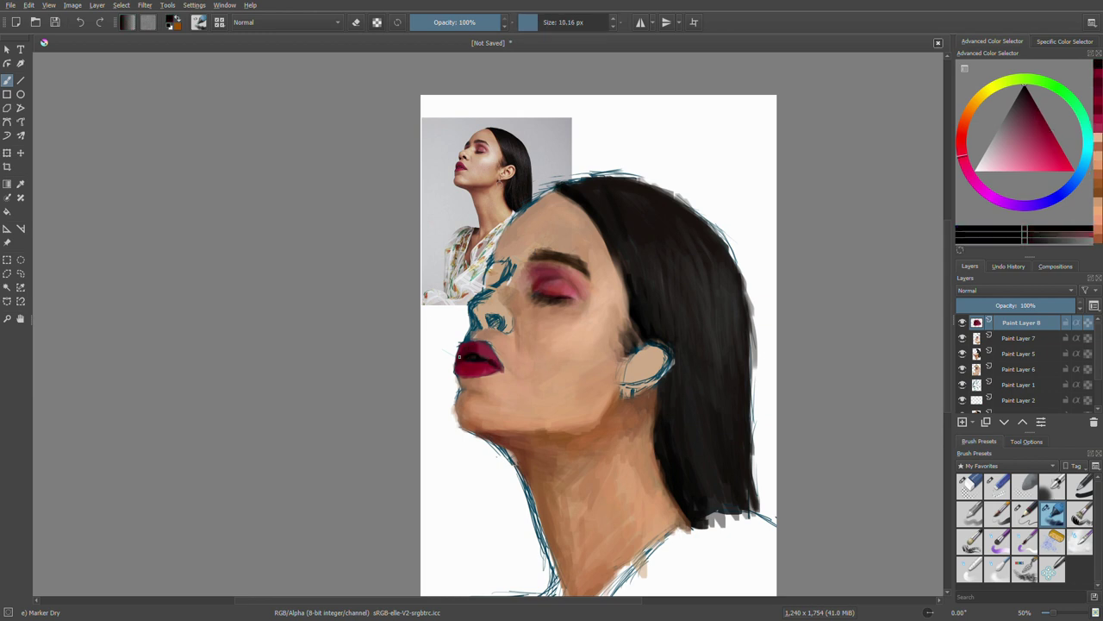
ctrl+click(460, 355)
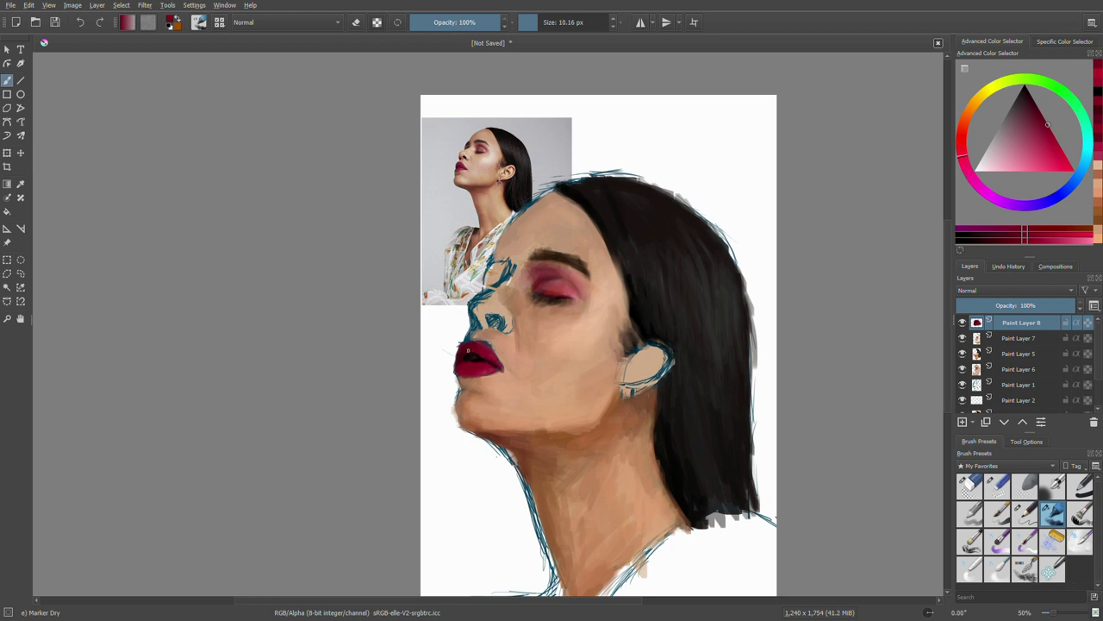
ctrl+click(592, 298)
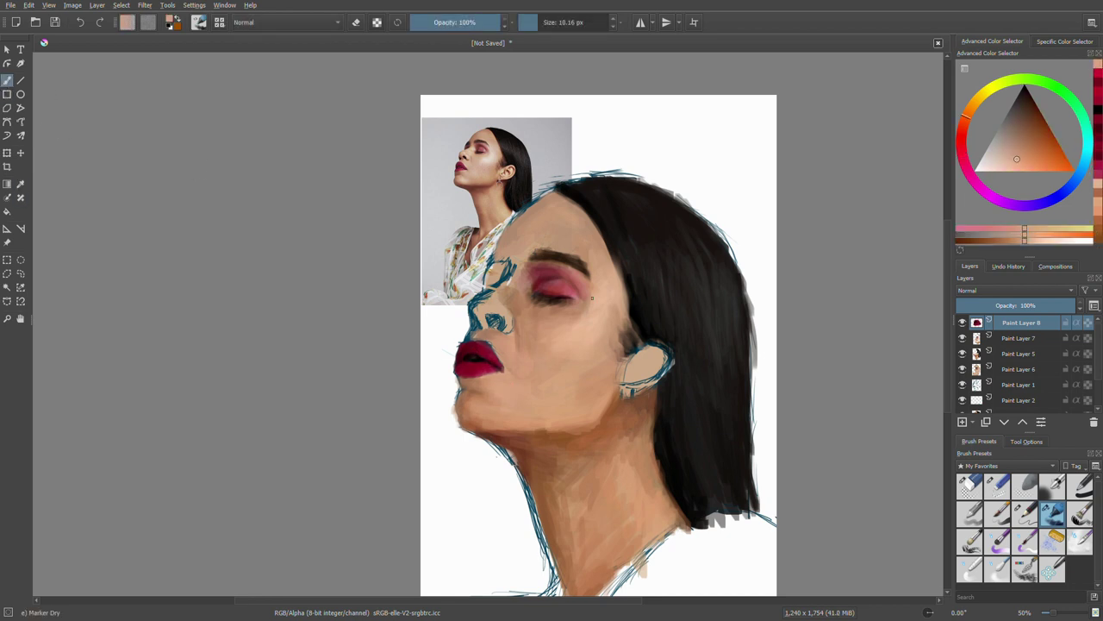
key(bracketright)
key(bracketright)
key(bracketright)
ctrl+click(515, 387)
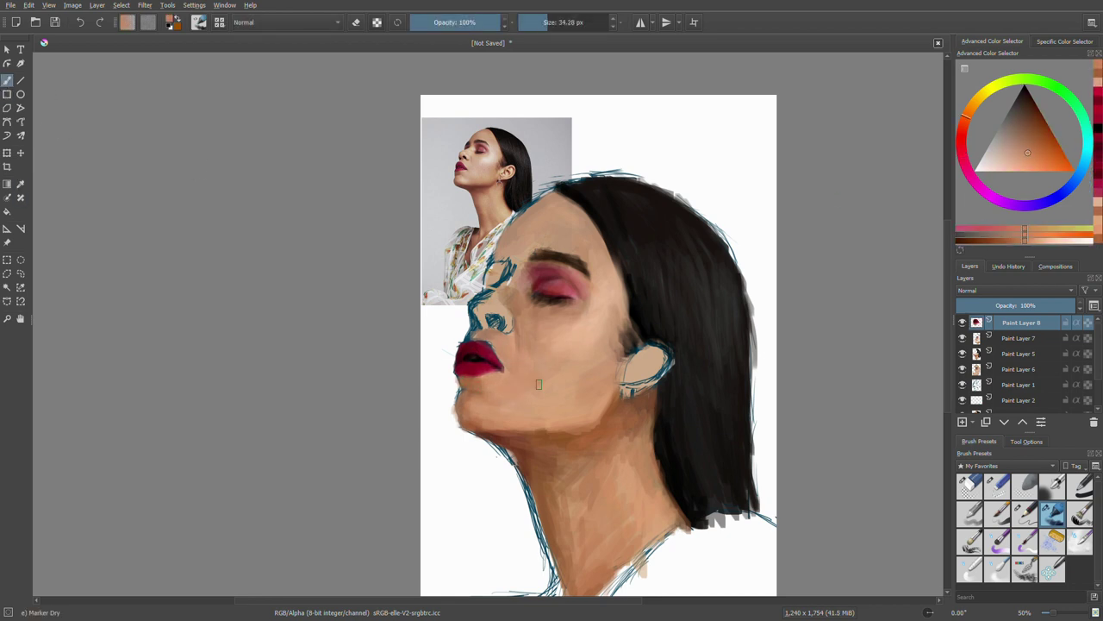
ctrl+click(469, 353)
key(bracketleft)
key(bracketleft)
key(bracketleft)
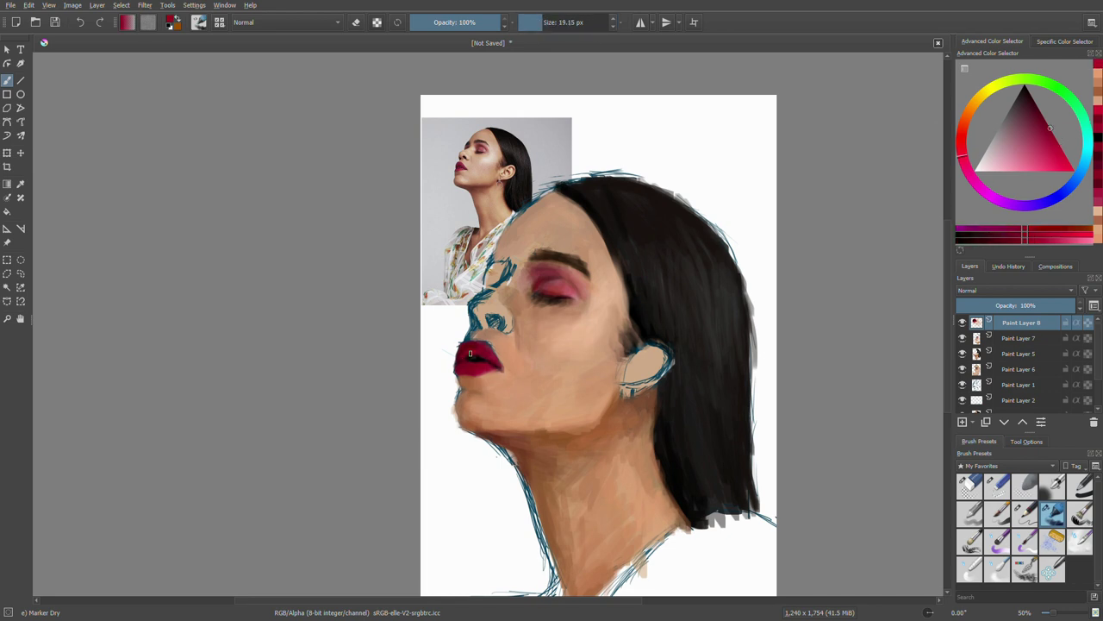
- Switch between Paint Layers 7 and 8 and pick a lighter peach skin tone
ctrl+click(560, 362)
click(1019, 338)
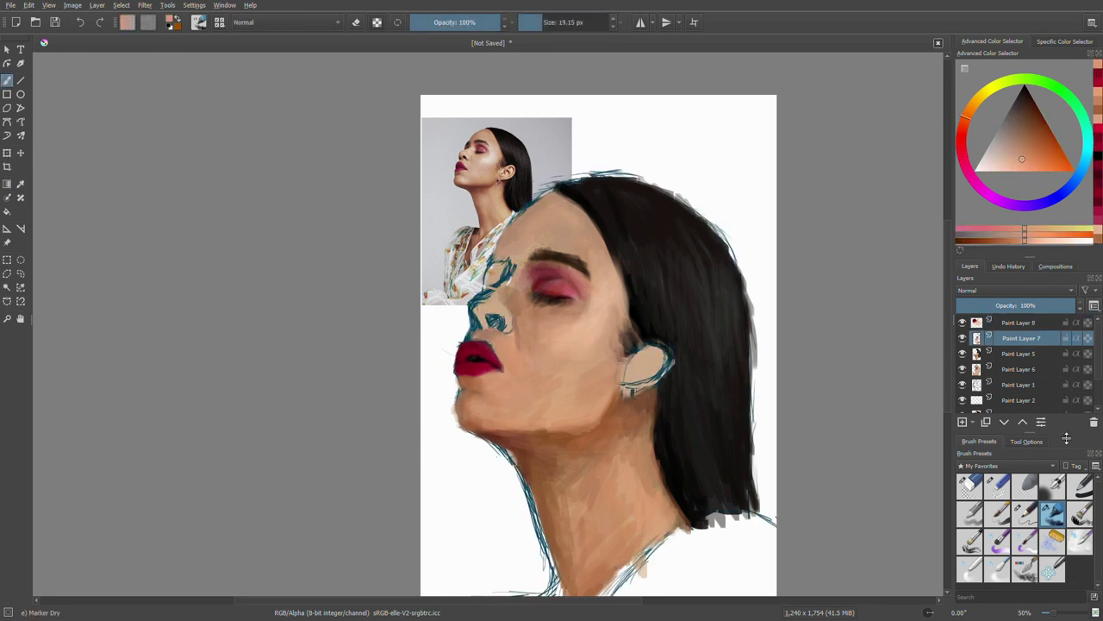
ctrl+click(504, 369)
key(Page_Up)
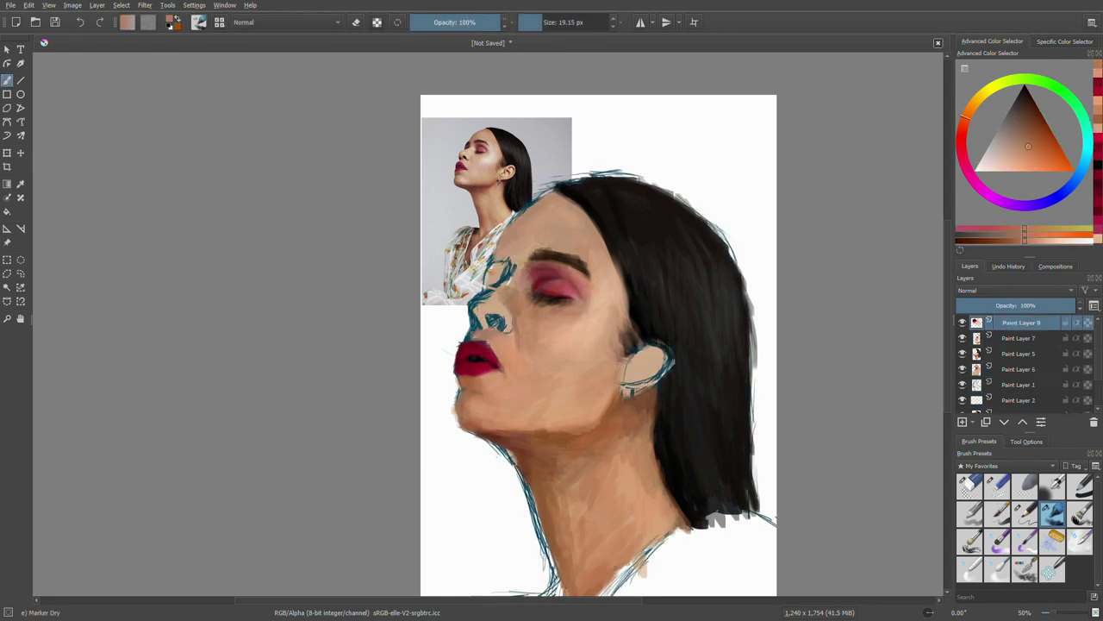
ctrl+click(505, 363)
- Add a new paint layer and paint light skin tone over the nose-bridge sketch lines
key(Insert)
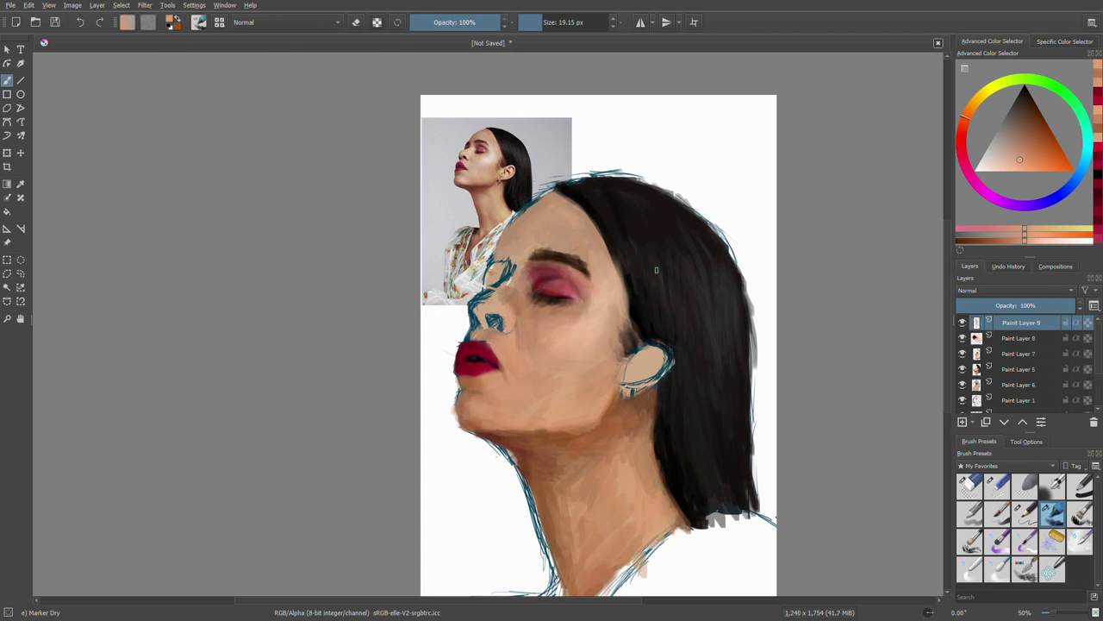
ctrl+click(597, 273)
ctrl+click(559, 256)
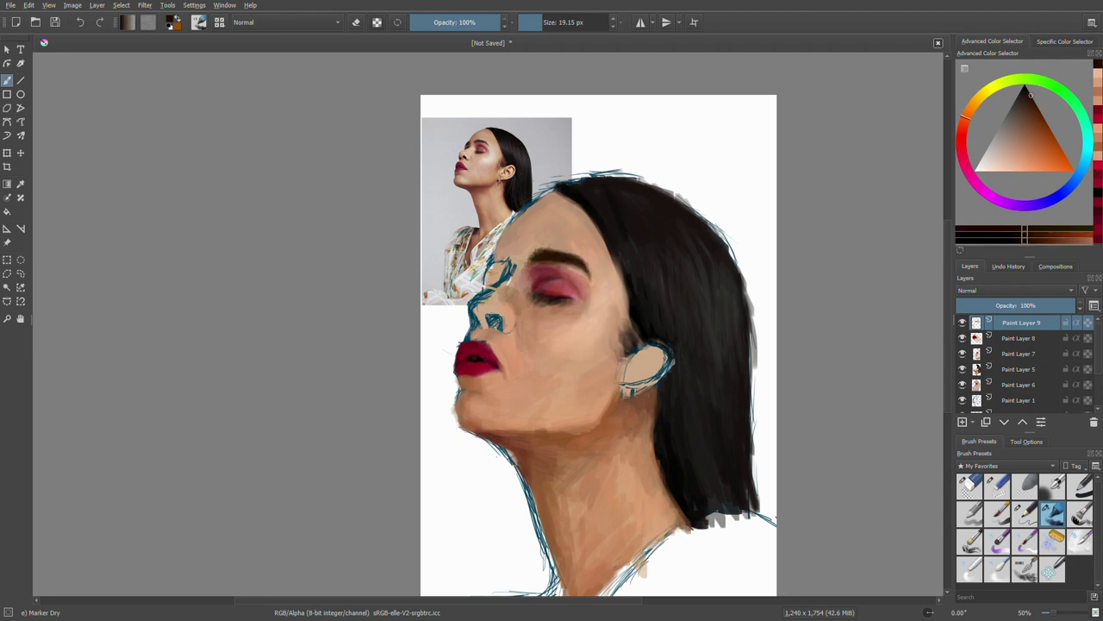
ctrl+click(556, 197)
scroll(556, 197, up, 1)
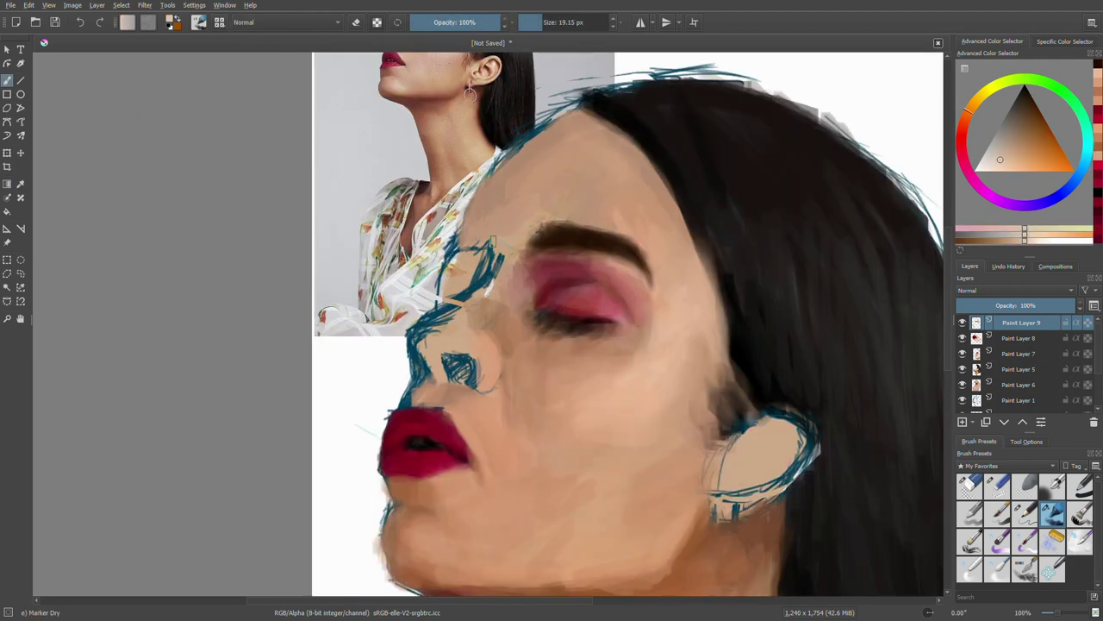
scroll(556, 196, up, 1)
mouse_move(491, 376)
mouse_down()
mouse_move(452, 362)
mouse_move(388, 431)
mouse_move(440, 388)
mouse_up()
- Shade the left side of the nose in dark tan and repaint the nose in skin tone
click(1036, 151)
drag(397, 421, 413, 463)
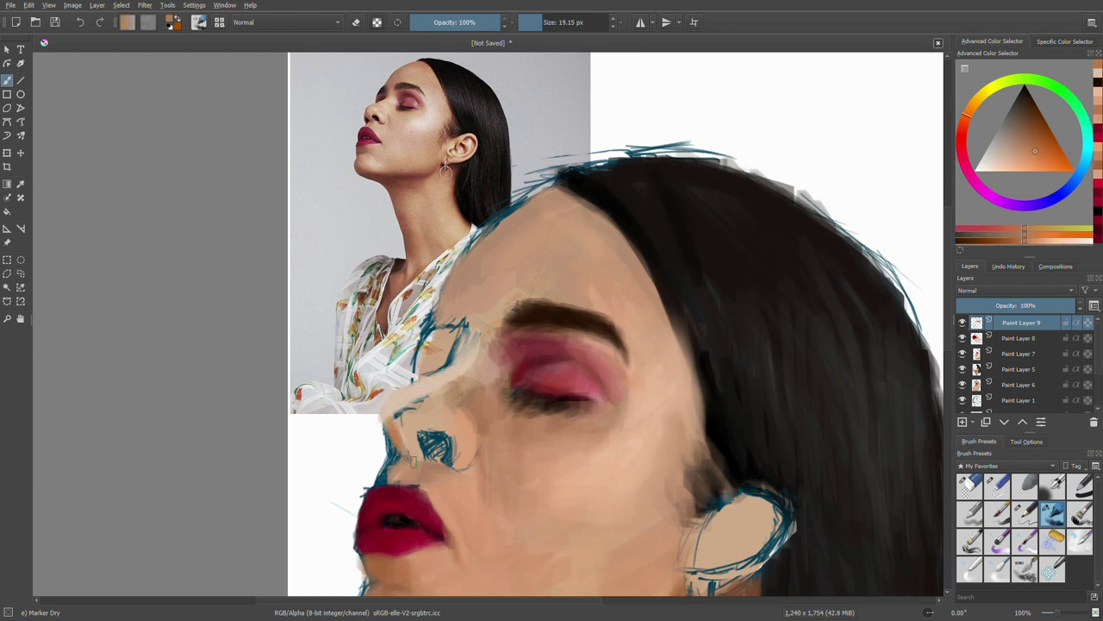
drag(388, 395, 465, 340)
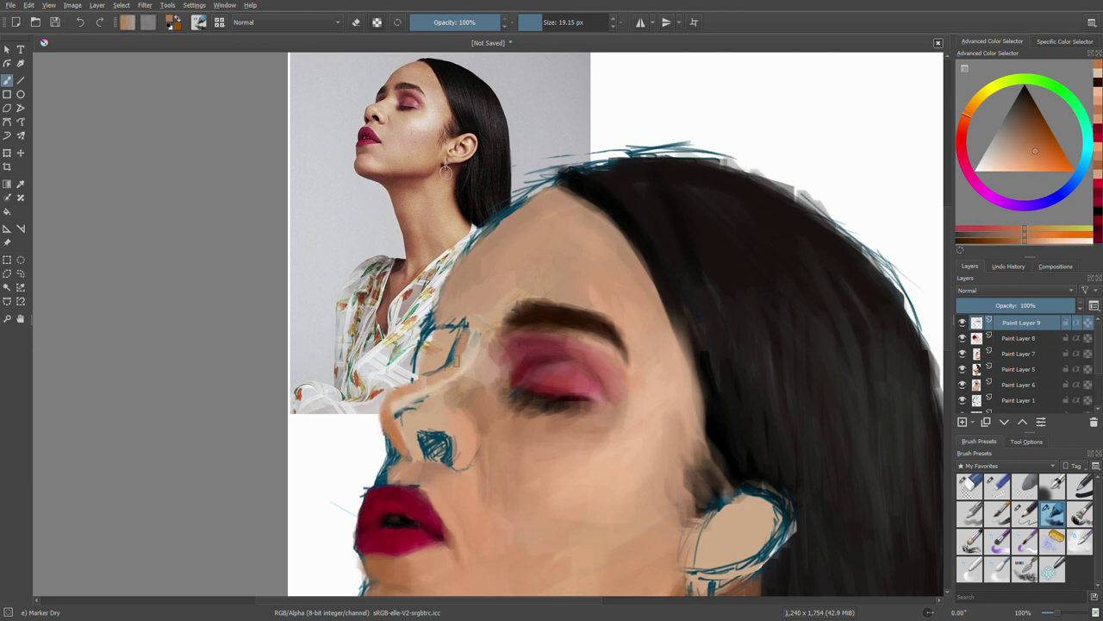
drag(379, 413, 448, 358)
ctrl+click(398, 396)
drag(414, 396, 470, 358)
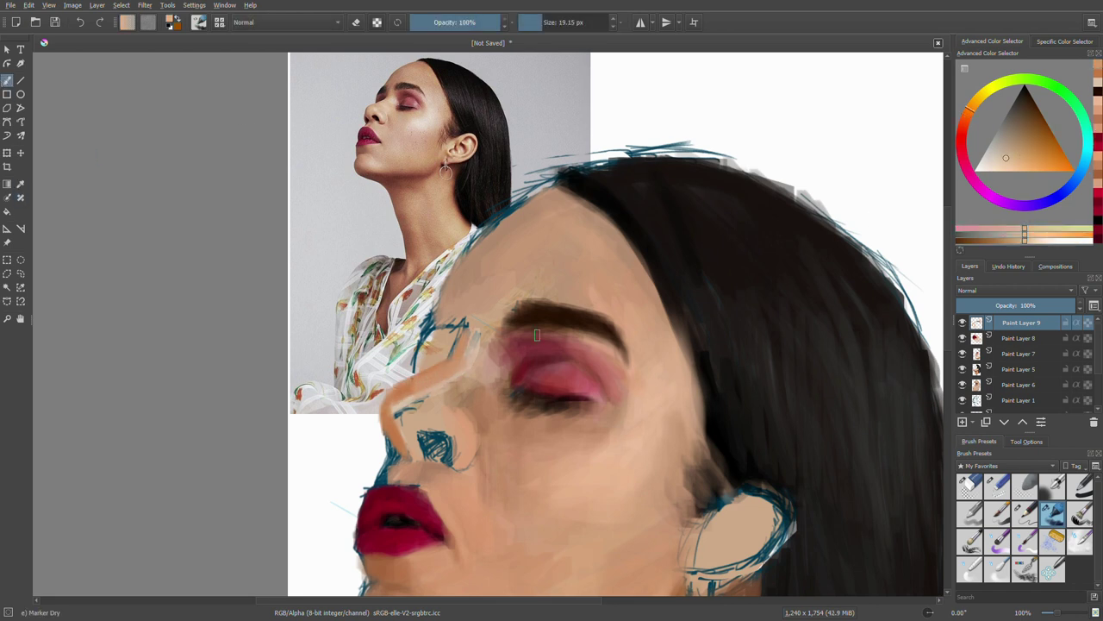
- Add a light tan stroke on the nose and pick lighter, greyer tan skin colours
click(971, 118)
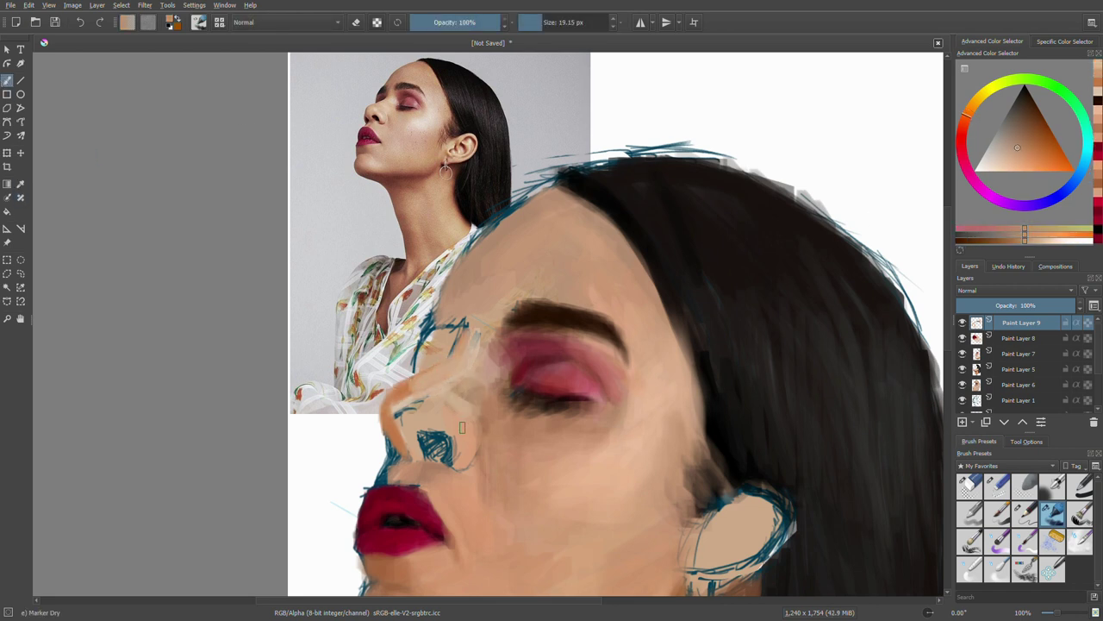
drag(414, 430, 397, 435)
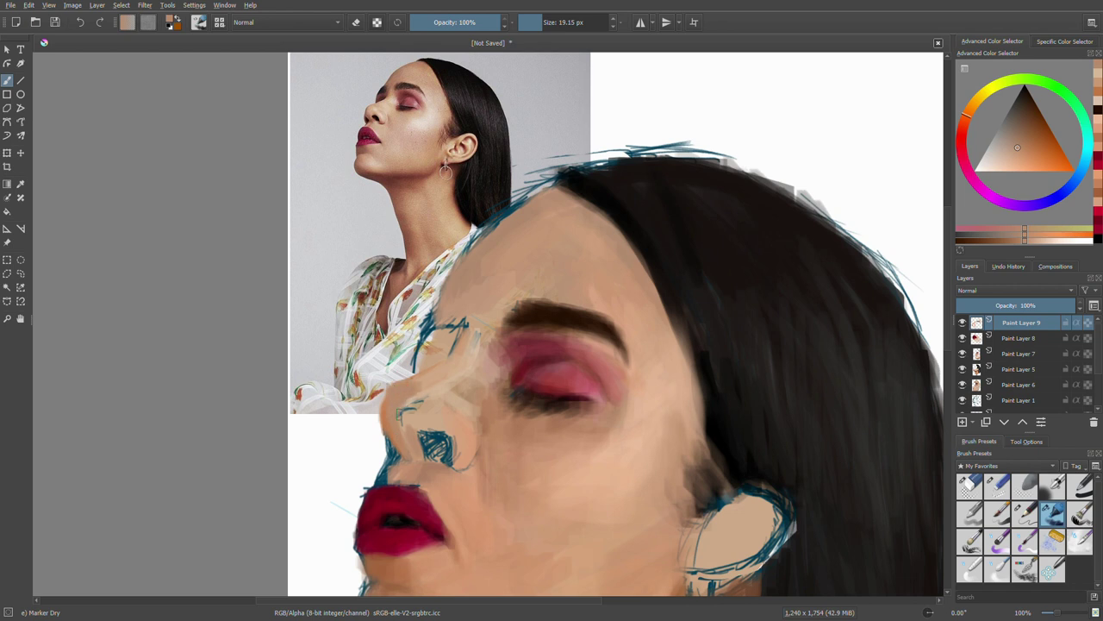
ctrl+click(426, 388)
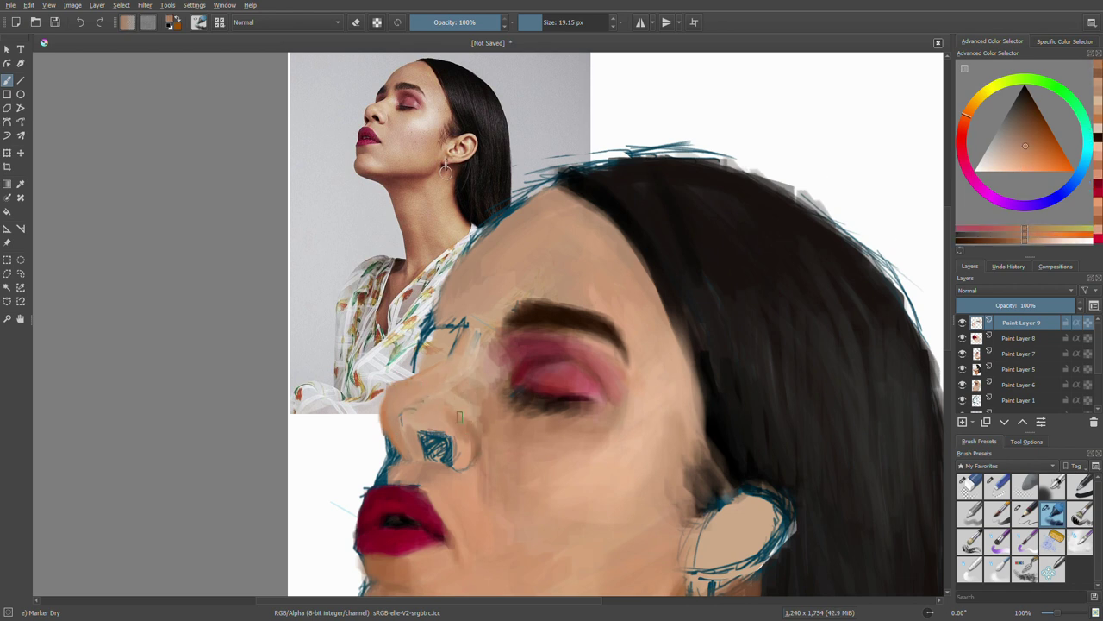
ctrl+click(464, 456)
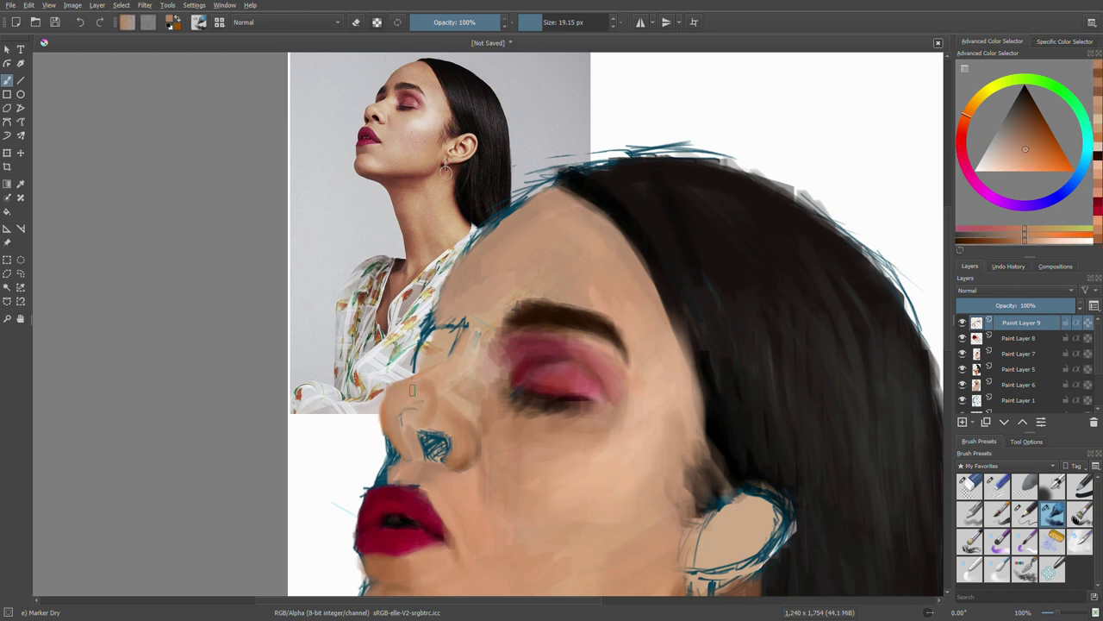
scroll(437, 409, down, 2)
scroll(558, 443, up, 2)
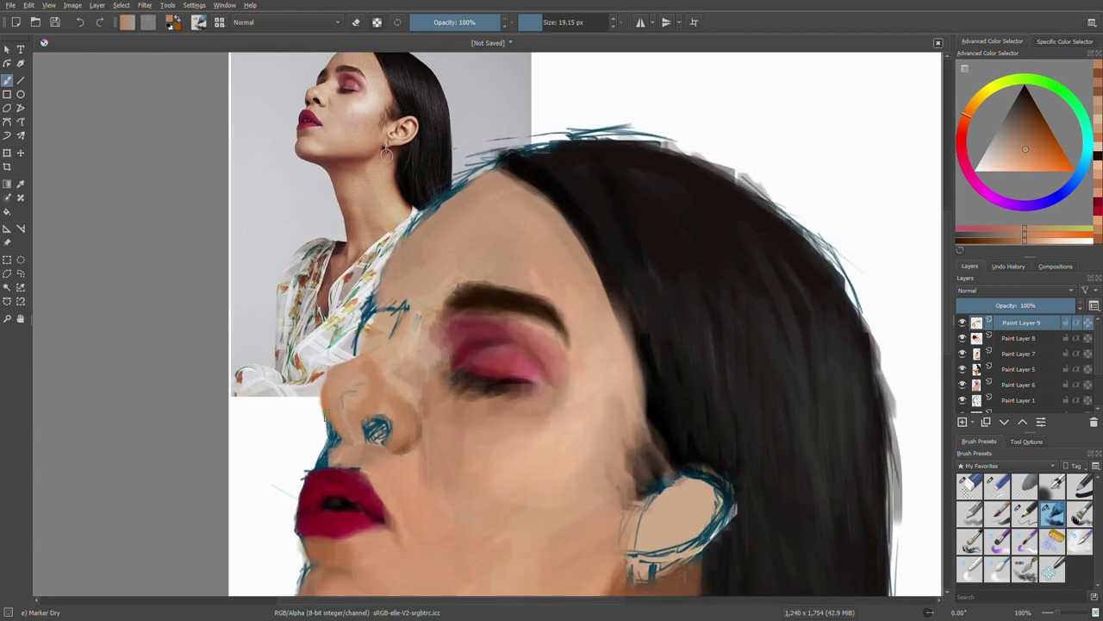
ctrl+click(357, 377)
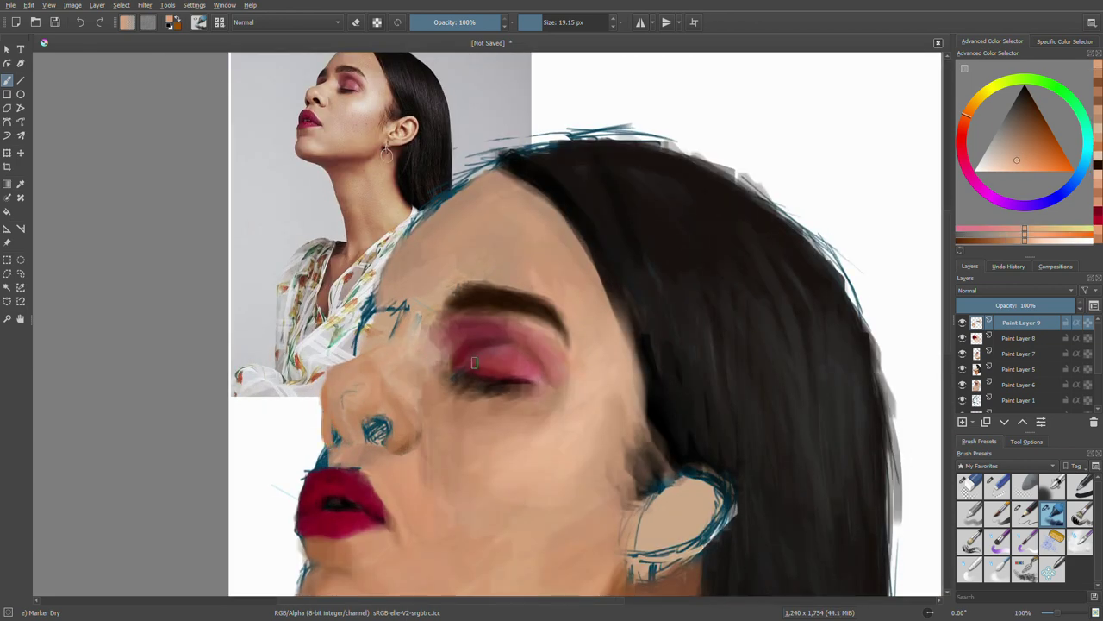
ctrl+click(356, 415)
- Darken the left nostril with brown and choose a lighter pinkish skin tone
ctrl+click(372, 427)
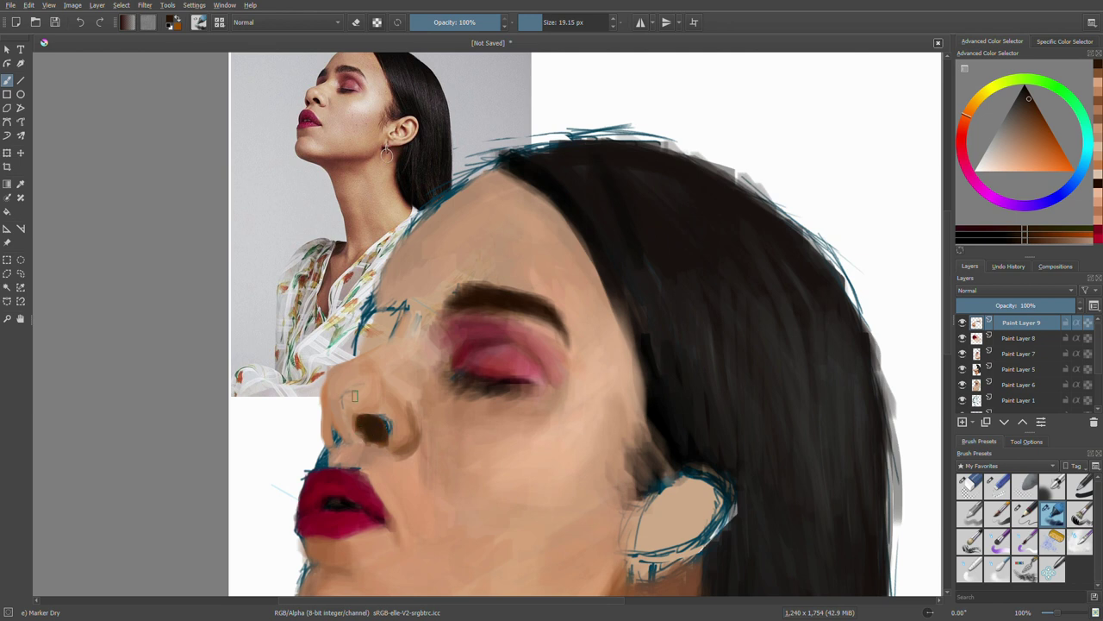
mouse_move(336, 436)
mouse_down()
mouse_move(332, 426)
mouse_move(383, 436)
mouse_up()
ctrl+click(392, 435)
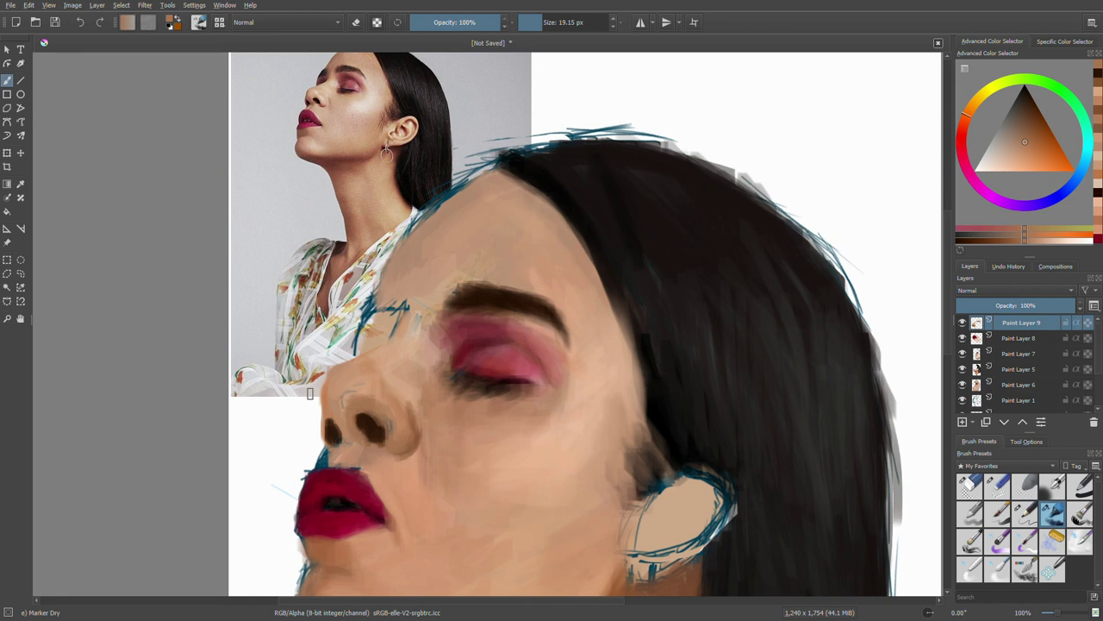
click(1027, 161)
drag(1021, 164, 1013, 170)
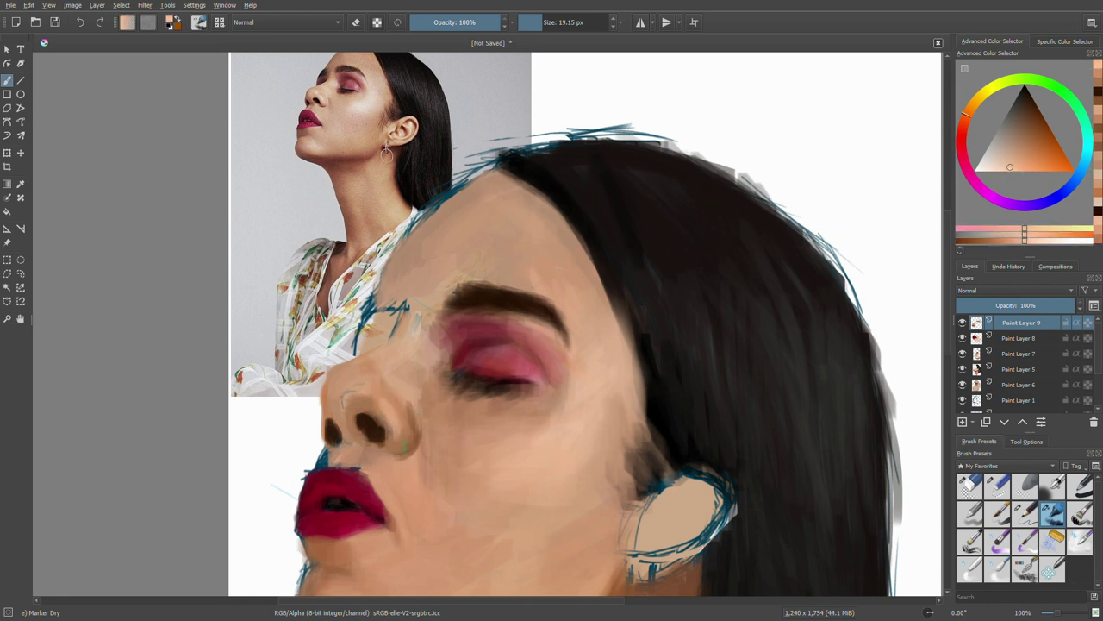
- Settle on a slightly darker tan, then sample a dark brown and a lighter tan
ctrl+click(422, 328)
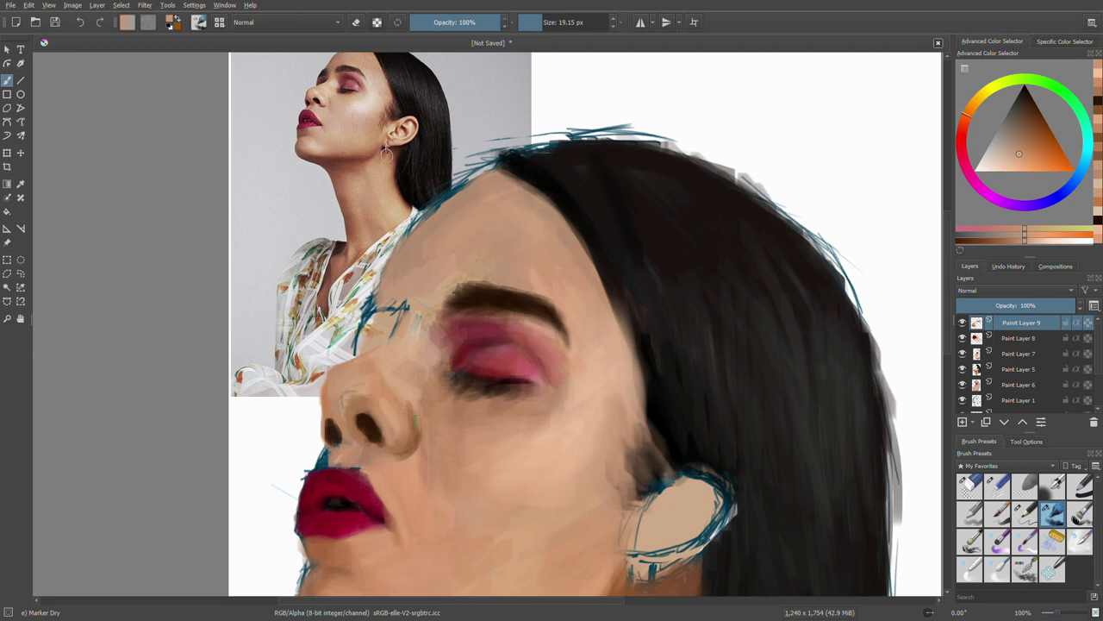
ctrl+click(414, 420)
ctrl+click(422, 415)
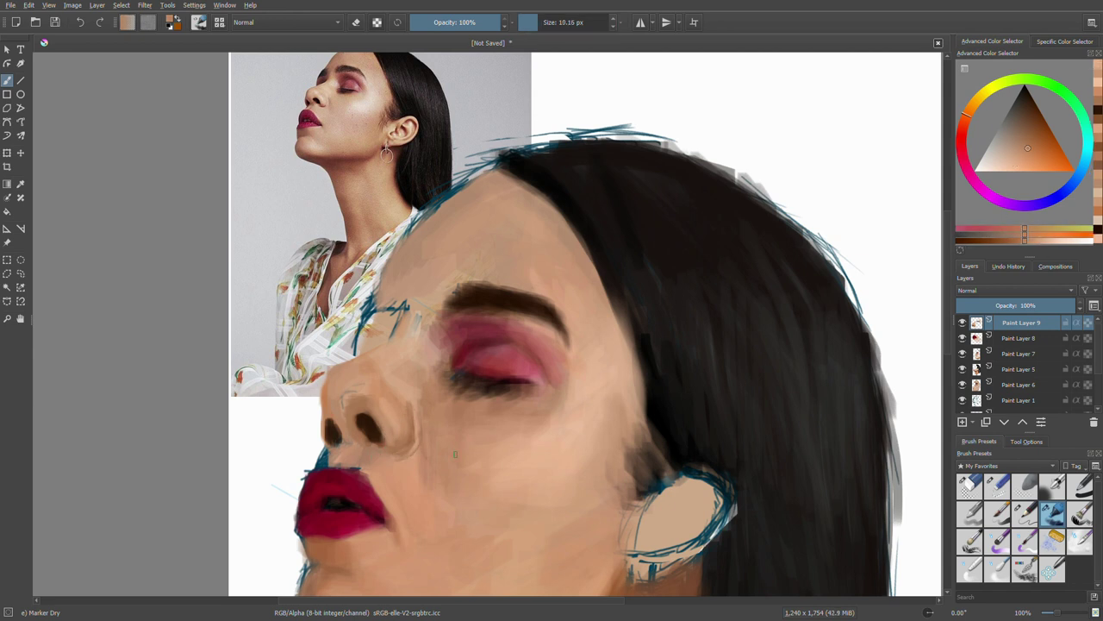
ctrl+click(423, 414)
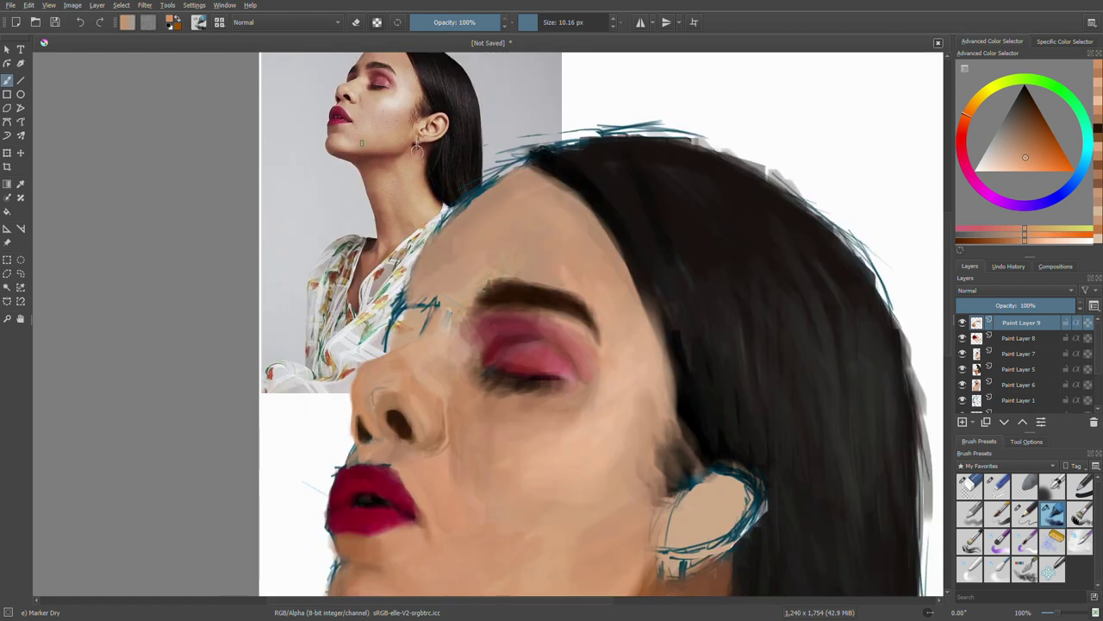
click(1032, 120)
click(1015, 158)
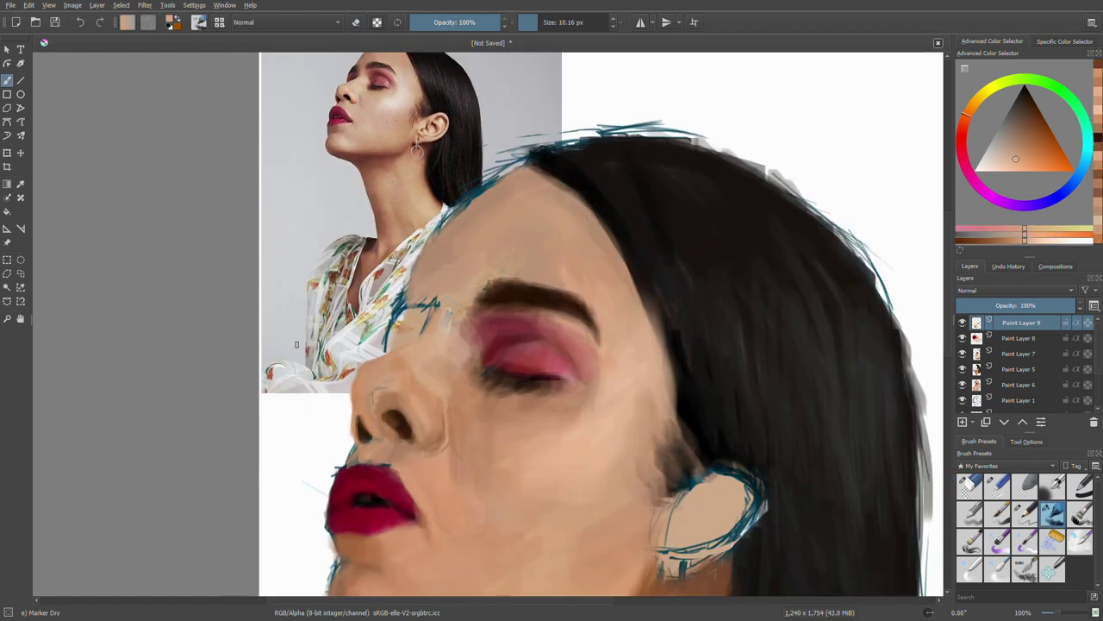
- Try dark brown, lighter tan and light pinkish red, then sample tan skin from the canvas
click(1034, 106)
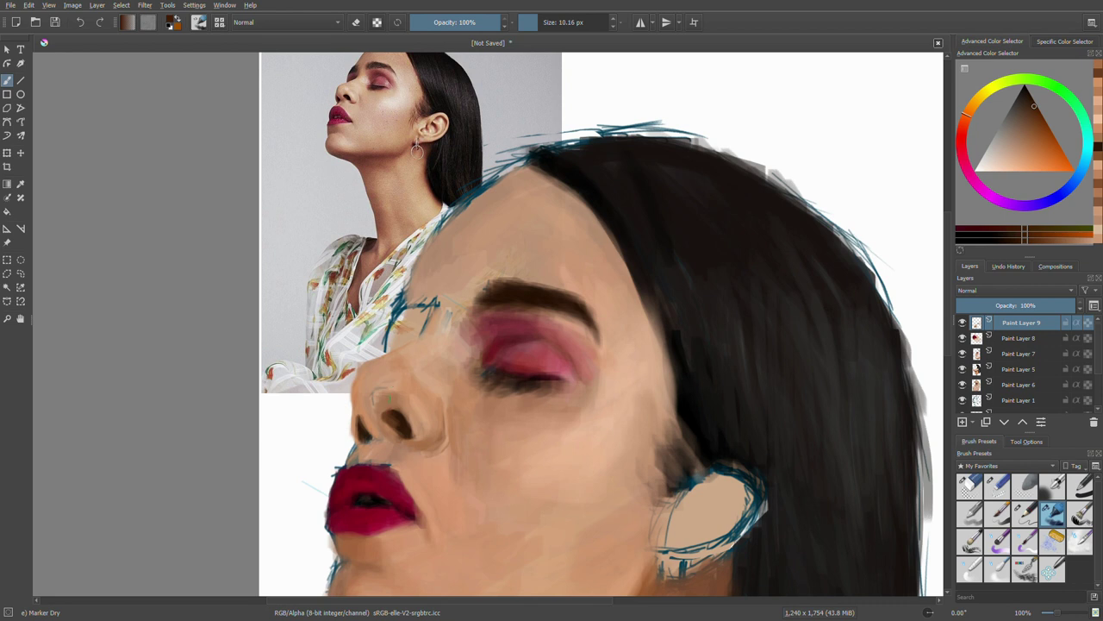
ctrl+click(431, 339)
click(961, 127)
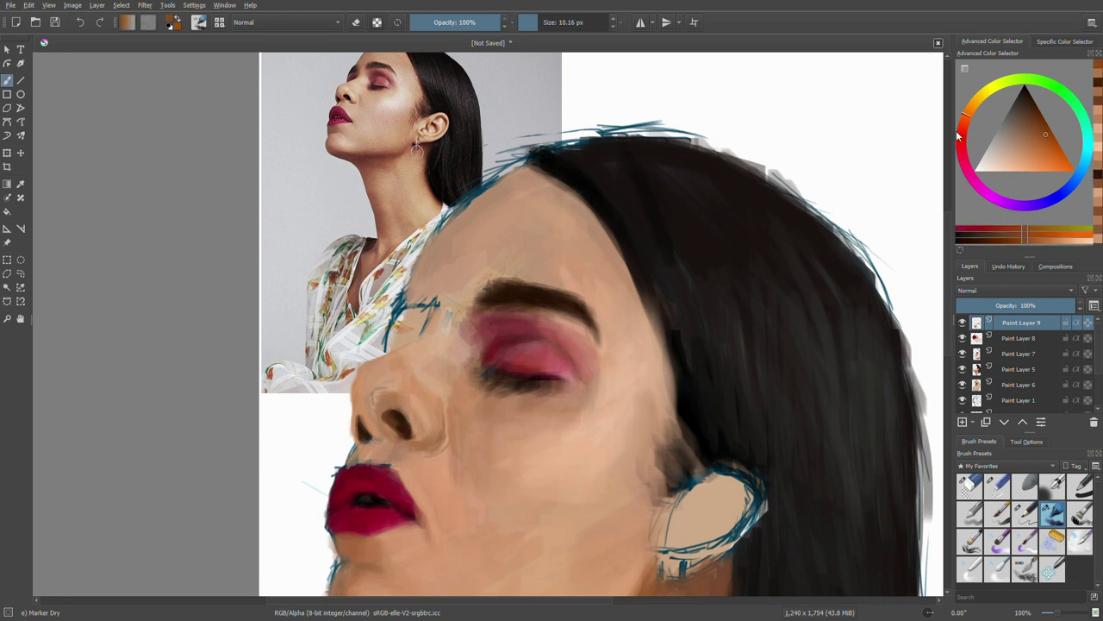
click(1016, 169)
ctrl+click(439, 439)
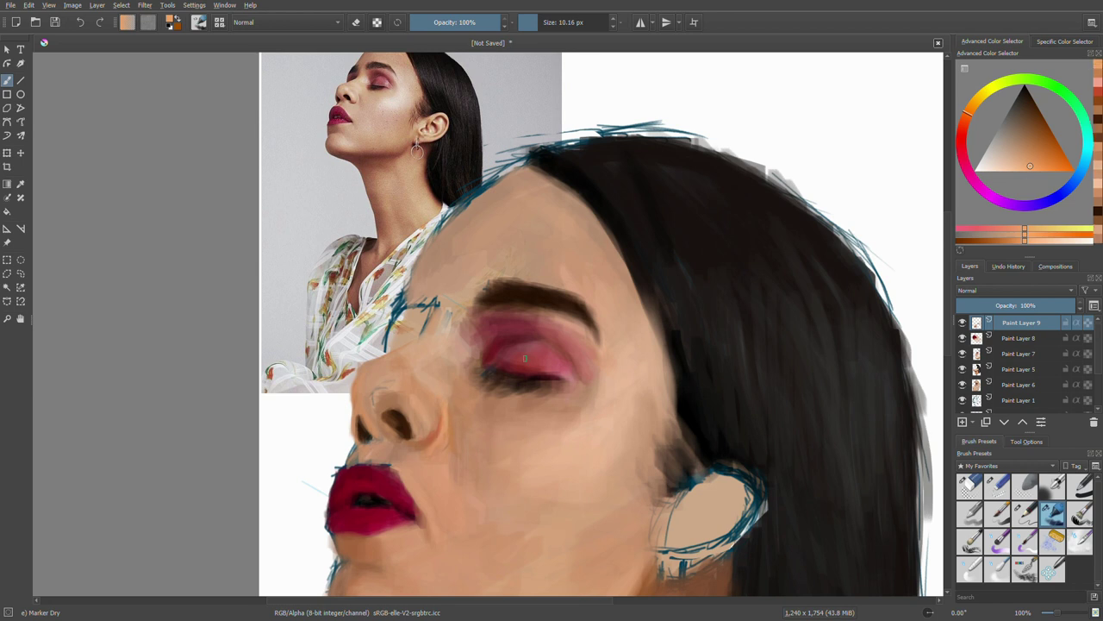
- Fine-tune the skin shade lighter and darker, and set the brush size to 17.81 px
click(1030, 139)
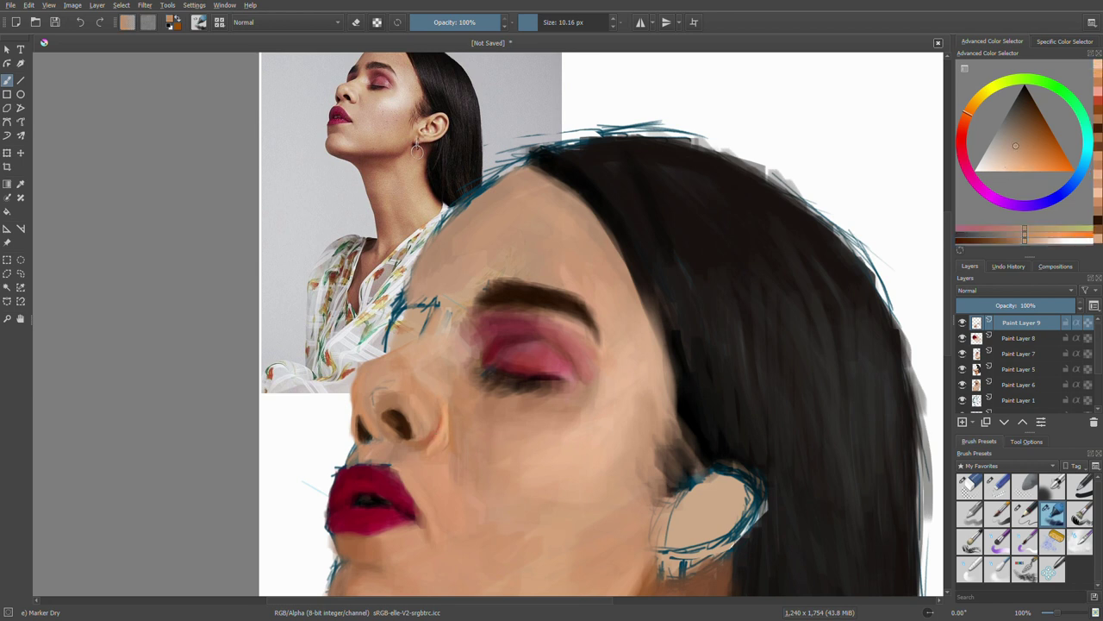
click(1015, 160)
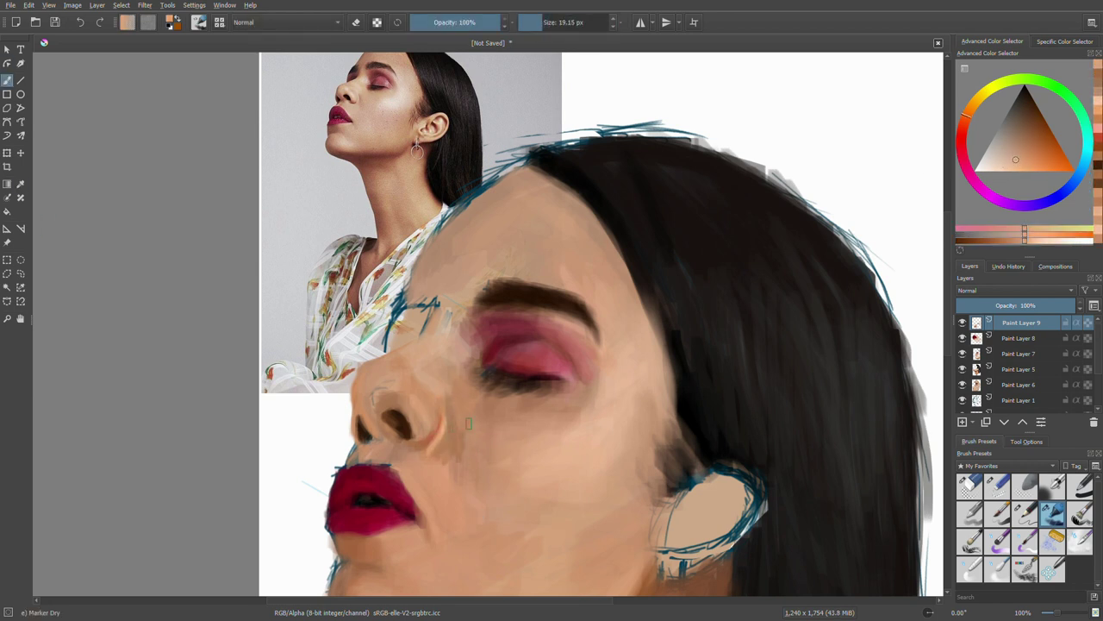
click(1029, 146)
click(1023, 161)
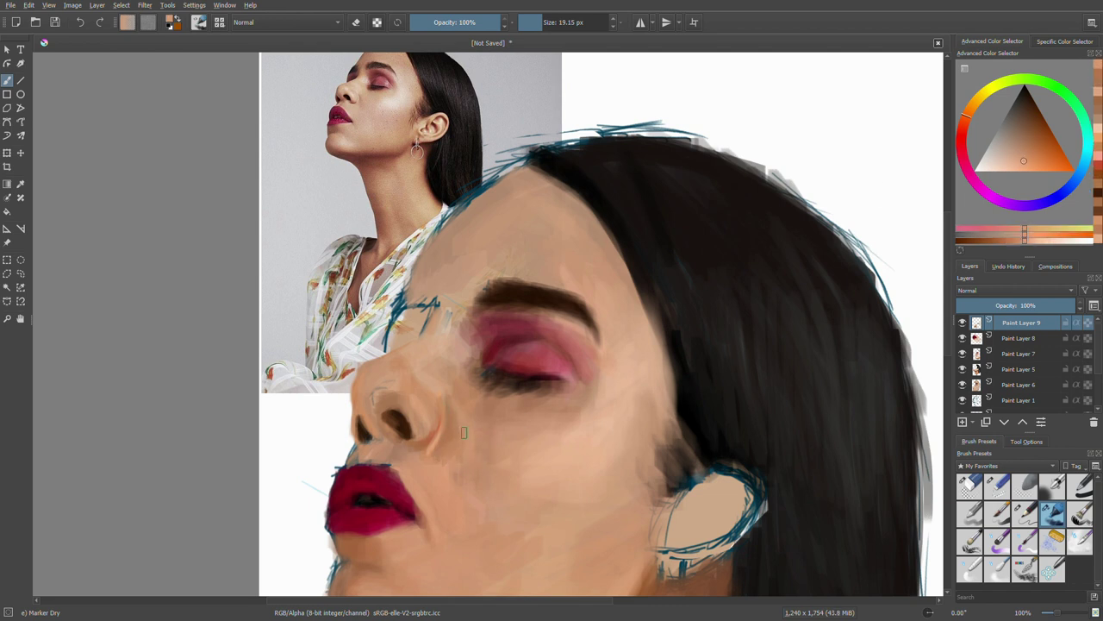
ctrl+click(452, 446)
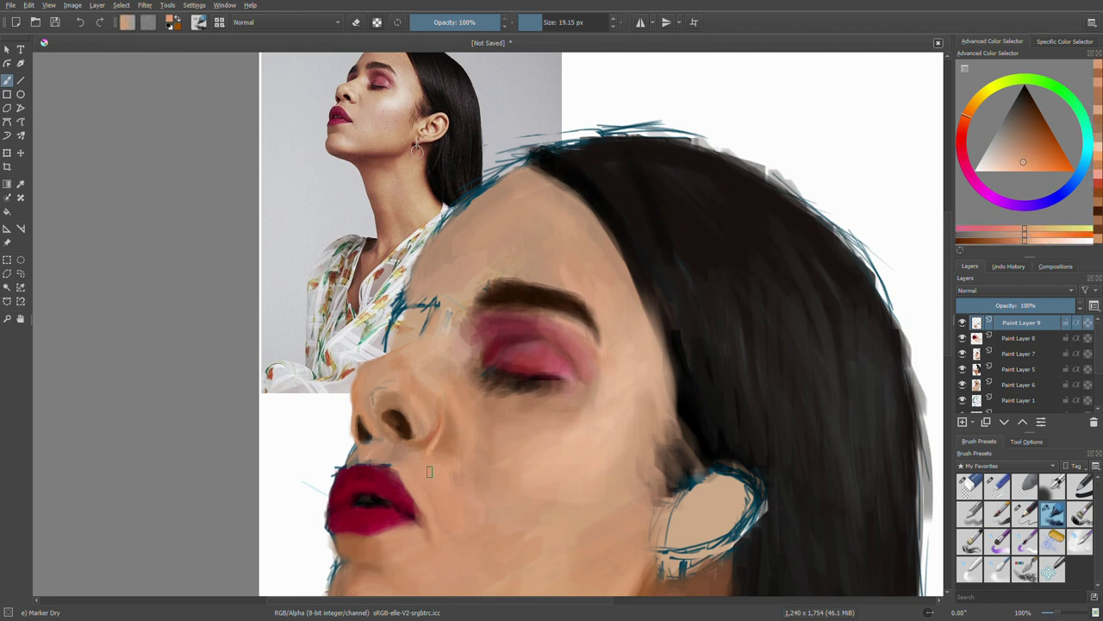
ctrl+click(445, 449)
ctrl+click(431, 441)
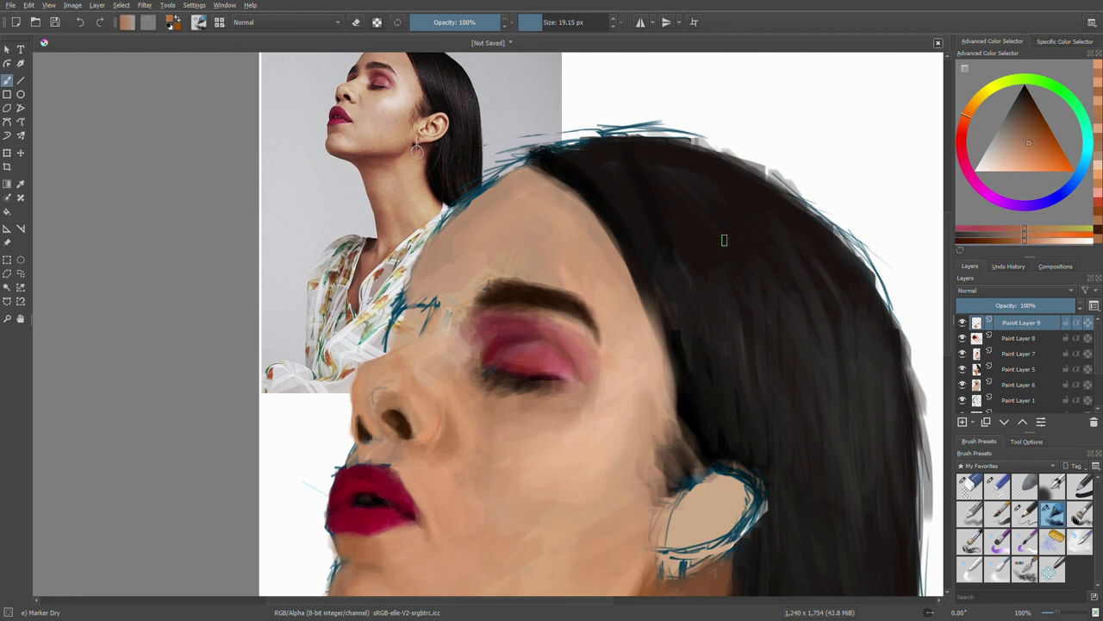
ctrl+click(419, 417)
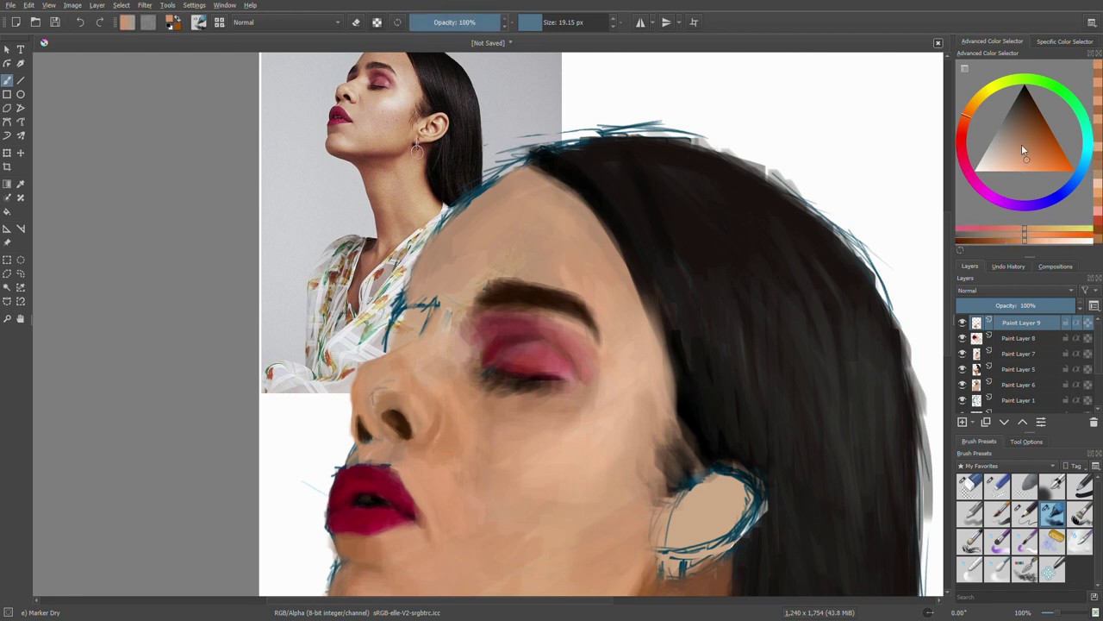
ctrl+click(470, 443)
drag(550, 32, 541, 32)
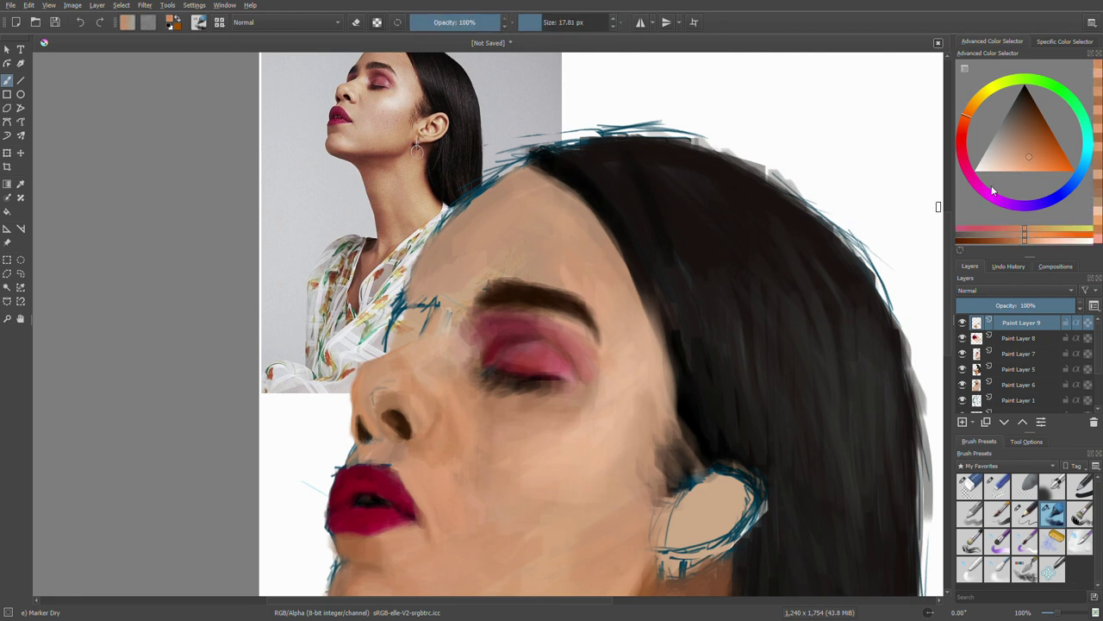
- Pick a lighter skin shade and switch to a round eraser
ctrl+click(440, 418)
ctrl+click(413, 385)
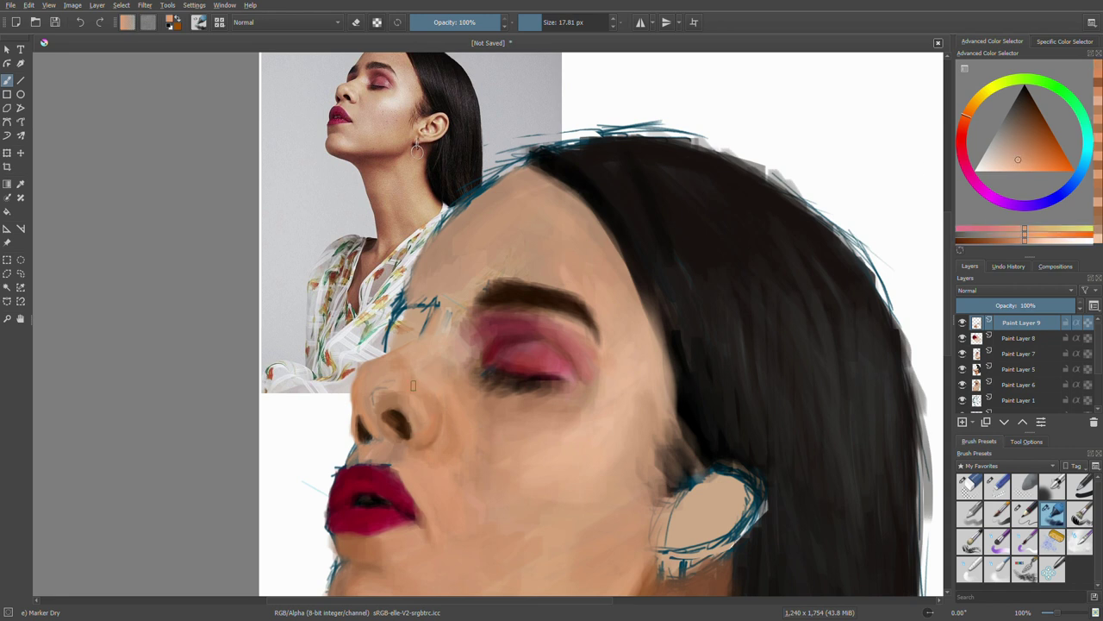
ctrl+click(447, 354)
key(e)
key(e)
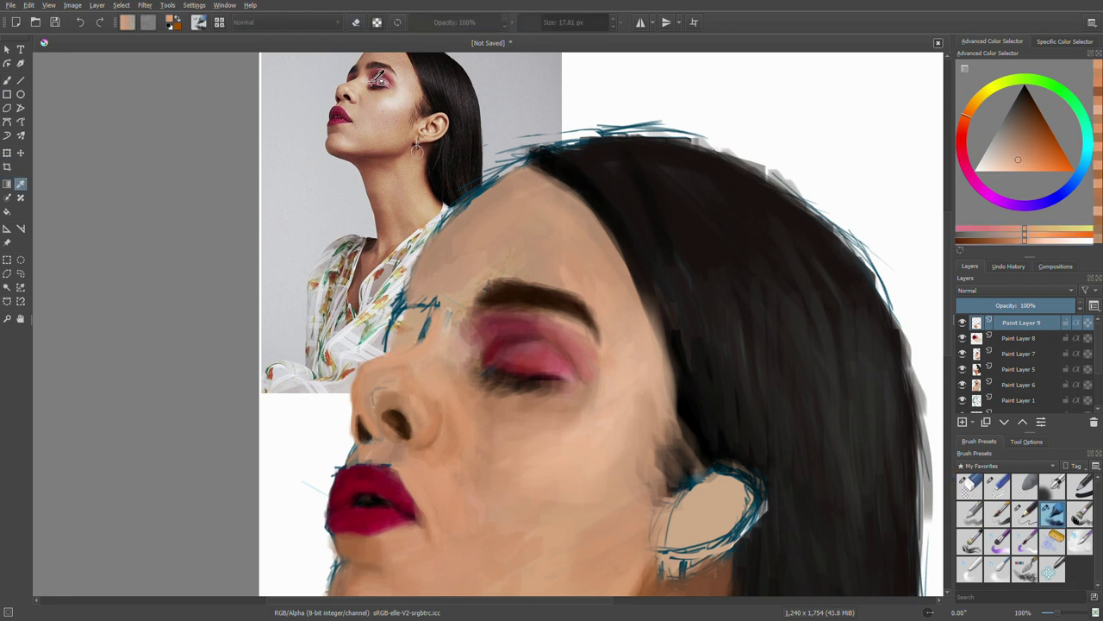
- Select the nose area and apply a transform to it
ctrl+click(549, 330)
click(20, 274)
drag(389, 332, 387, 341)
key(ctrl+t)
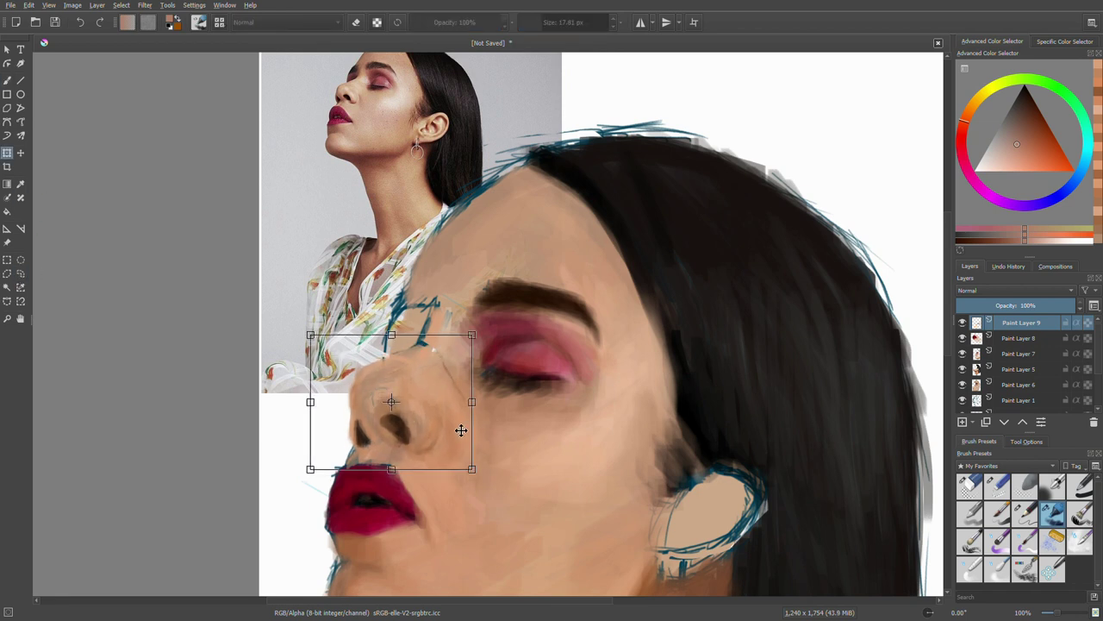
key(Return)
- Transform the selected eye region and paint dark strokes left of the eye
key(ctrl+r)
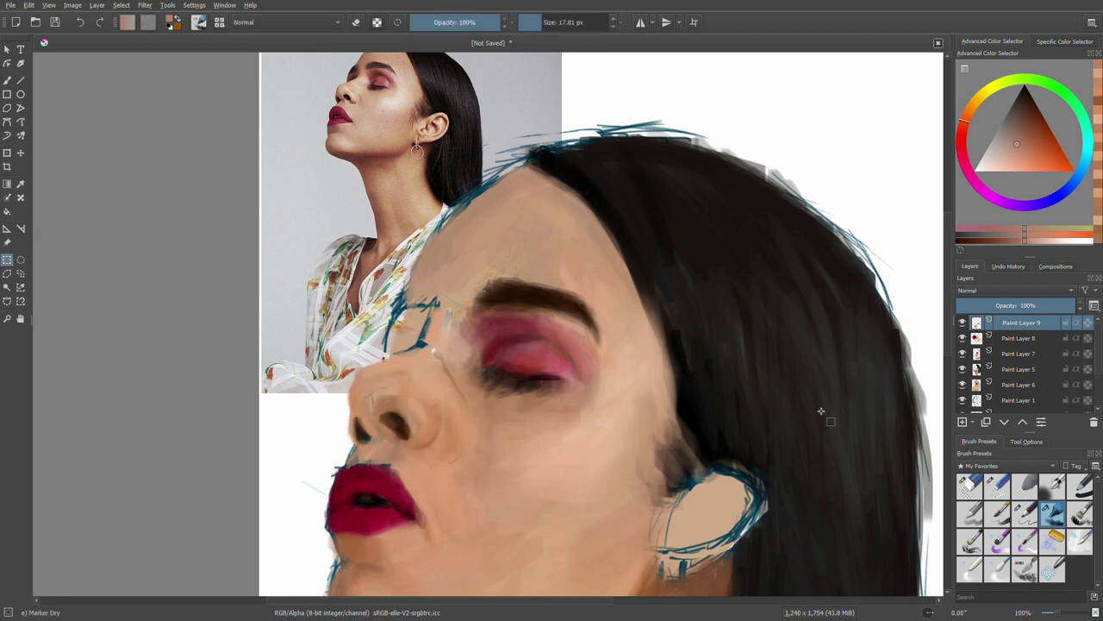
key(b)
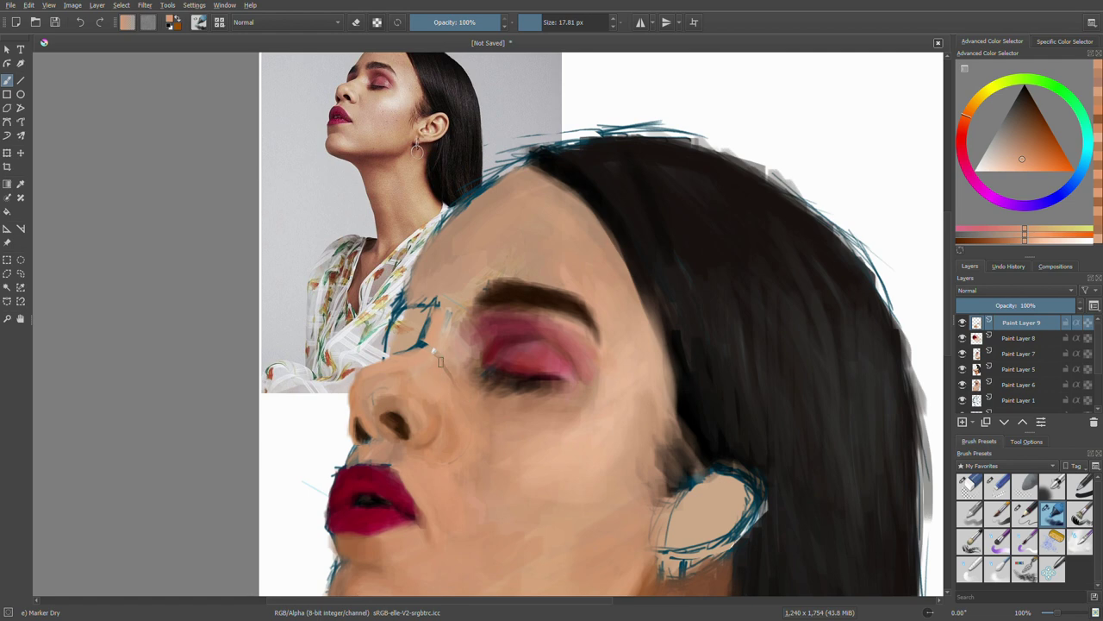
key(ctrl+t)
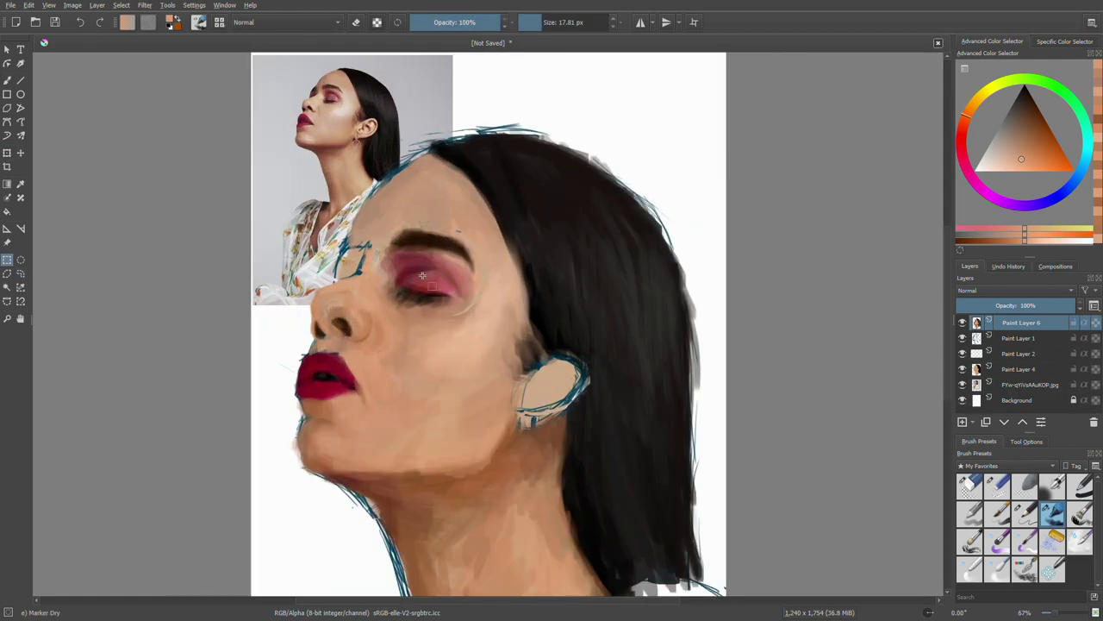
key(b)
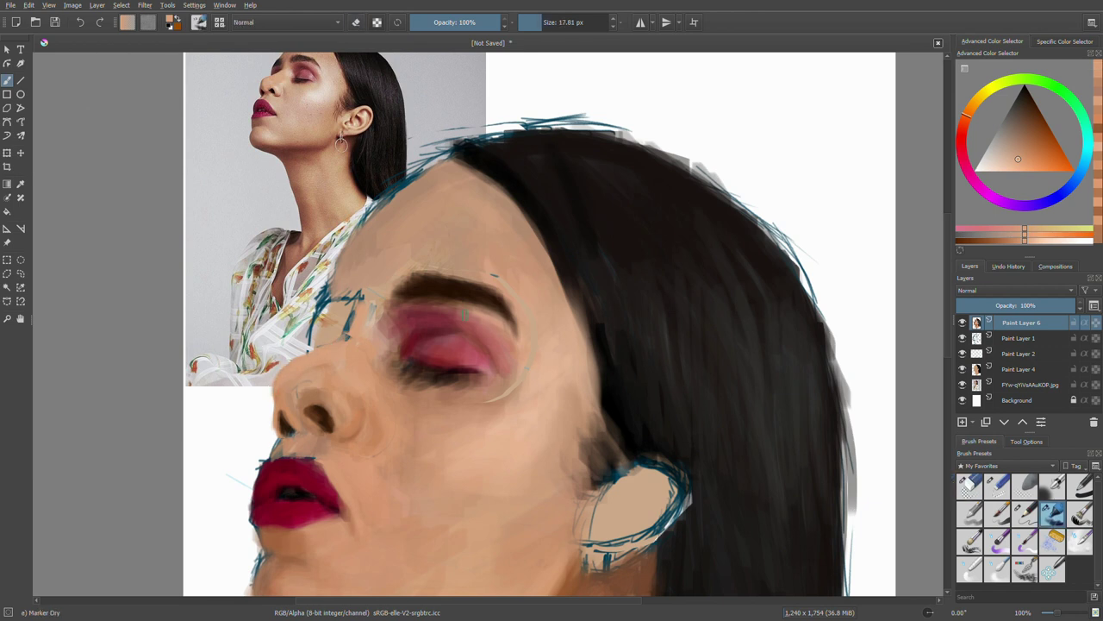
drag(320, 286, 357, 290)
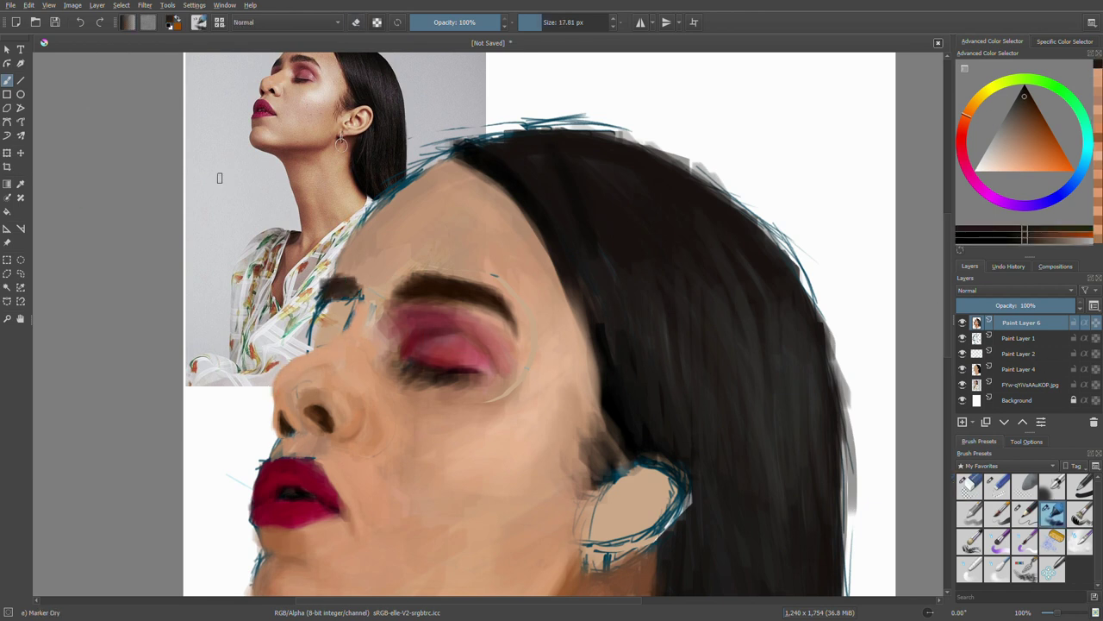
key(e)
- Smooth and lighten the nose-bridge skin, resampling skin tones and dark brown
click(370, 258)
key(b)
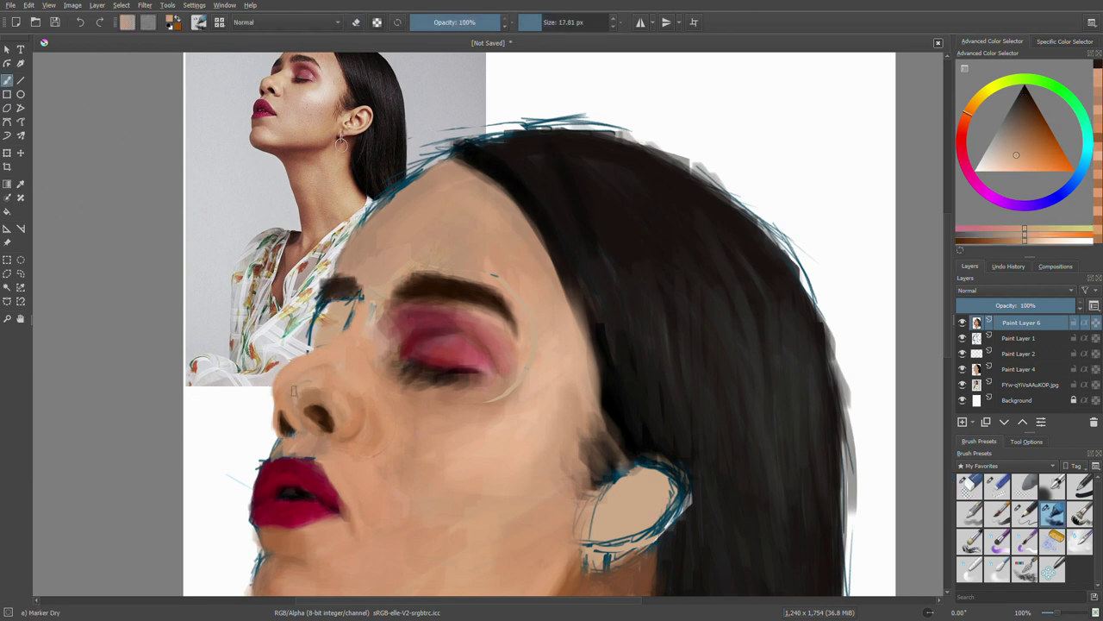
mouse_move(293, 391)
mouse_down()
mouse_move(329, 371)
mouse_move(327, 349)
mouse_up()
ctrl+click(319, 379)
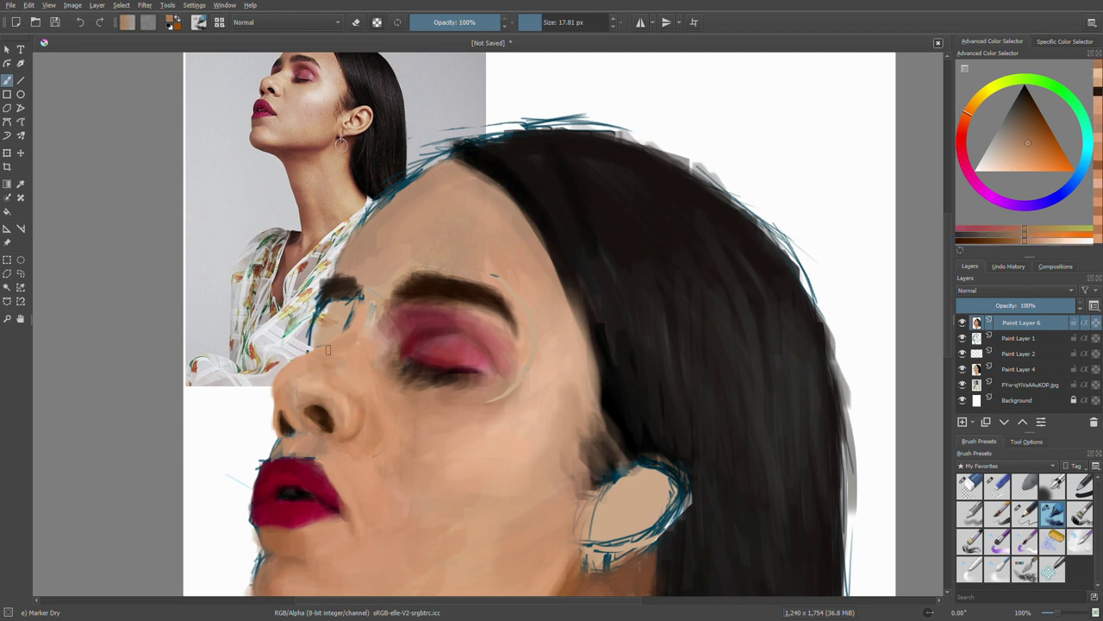
ctrl+click(359, 297)
key(e)
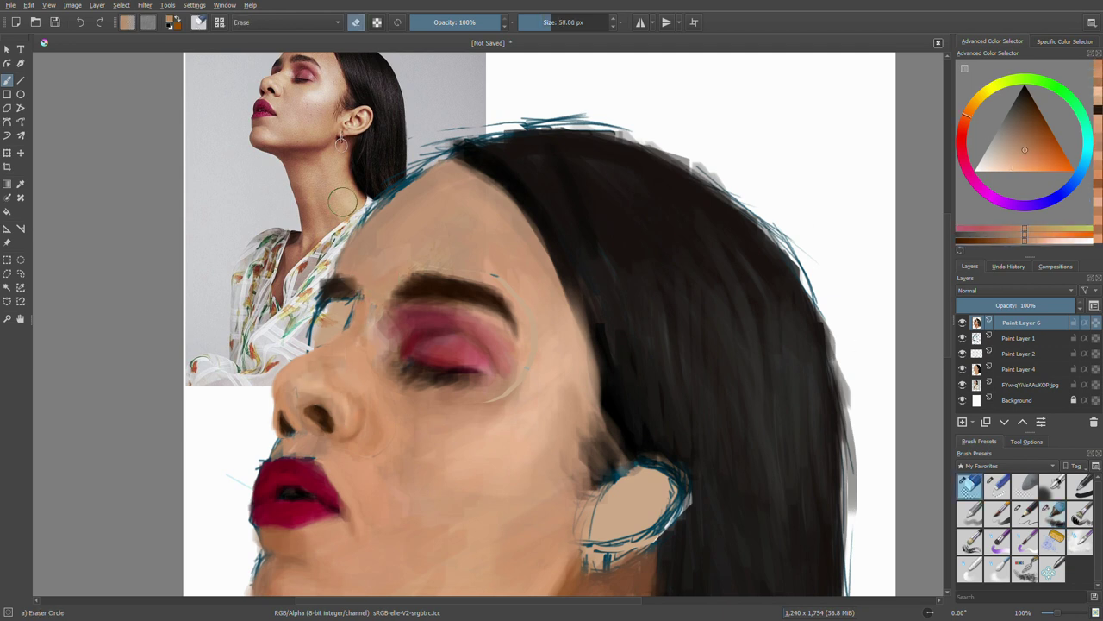
key(e)
ctrl+click(362, 284)
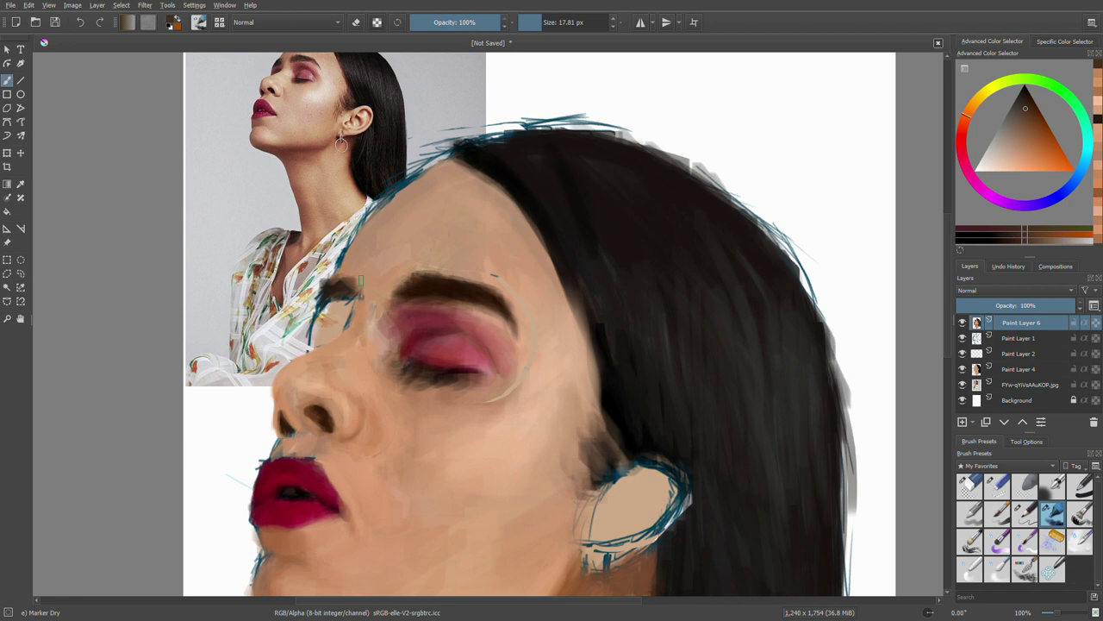
ctrl+click(320, 350)
key(e)
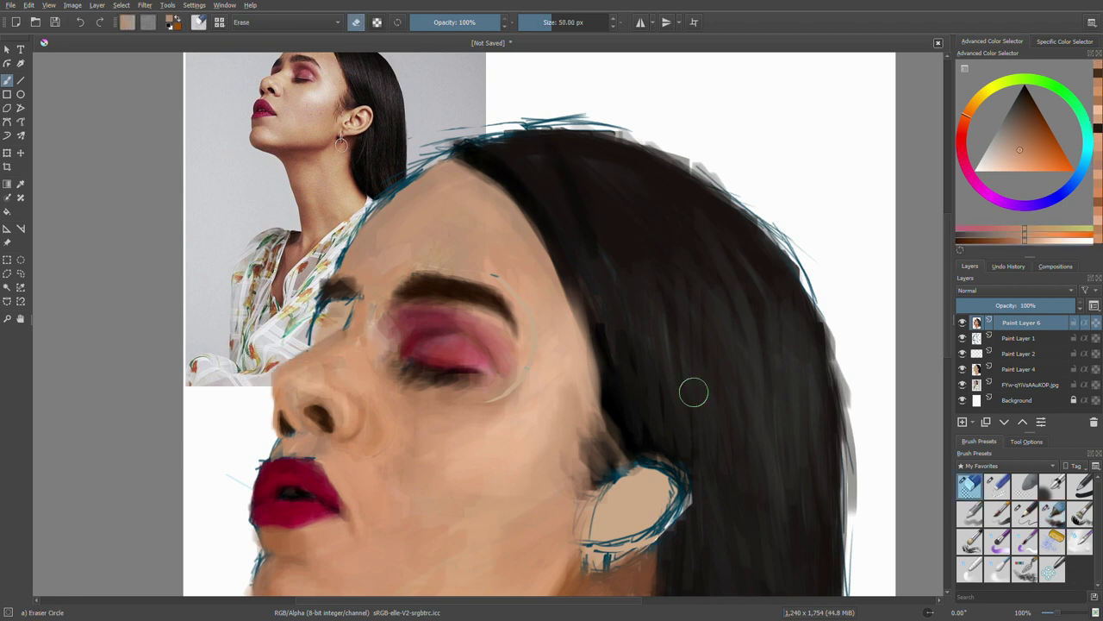
key(e)
- Select a rectangle around the nose and transform it, nudging the region into place
key(ctrl+r)
drag(232, 375, 392, 447)
key(ctrl+t)
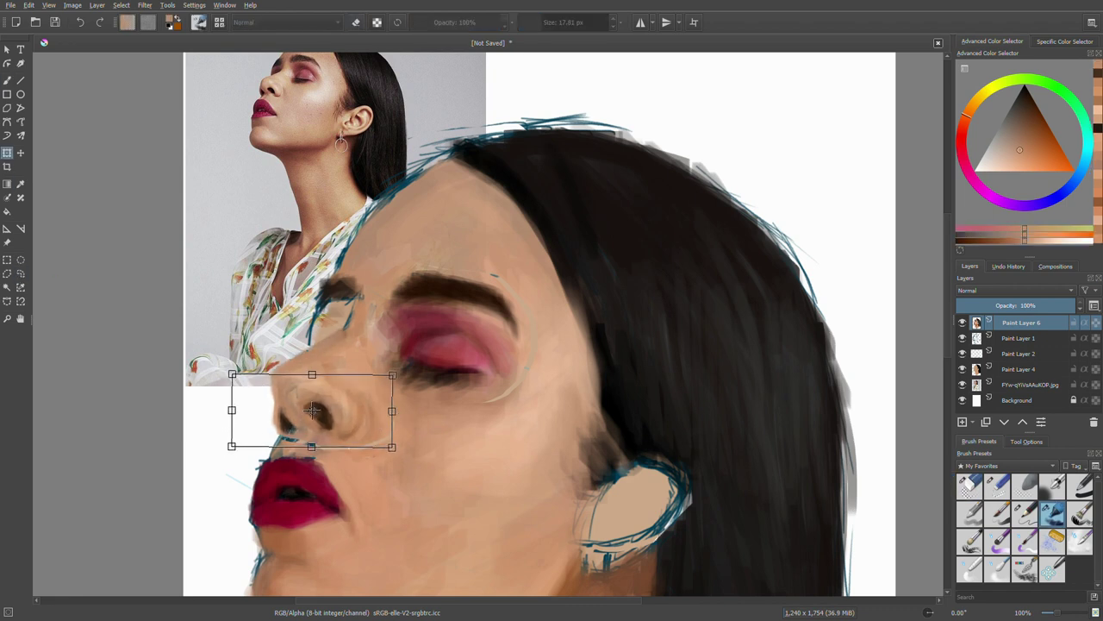
key(b)
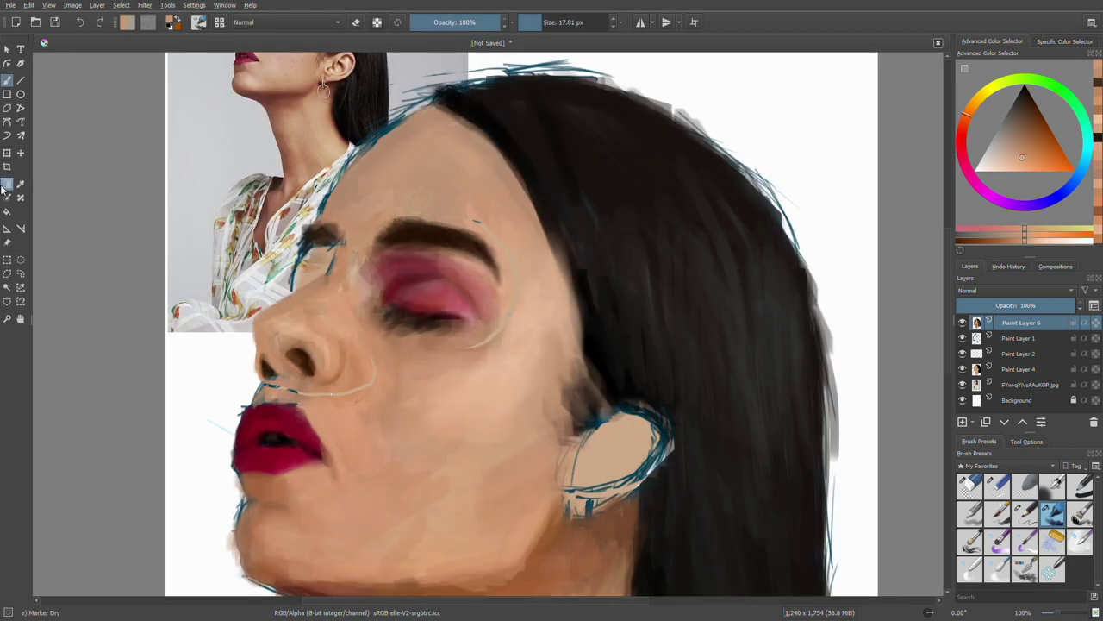
key(ctrl+t)
drag(374, 394, 374, 411)
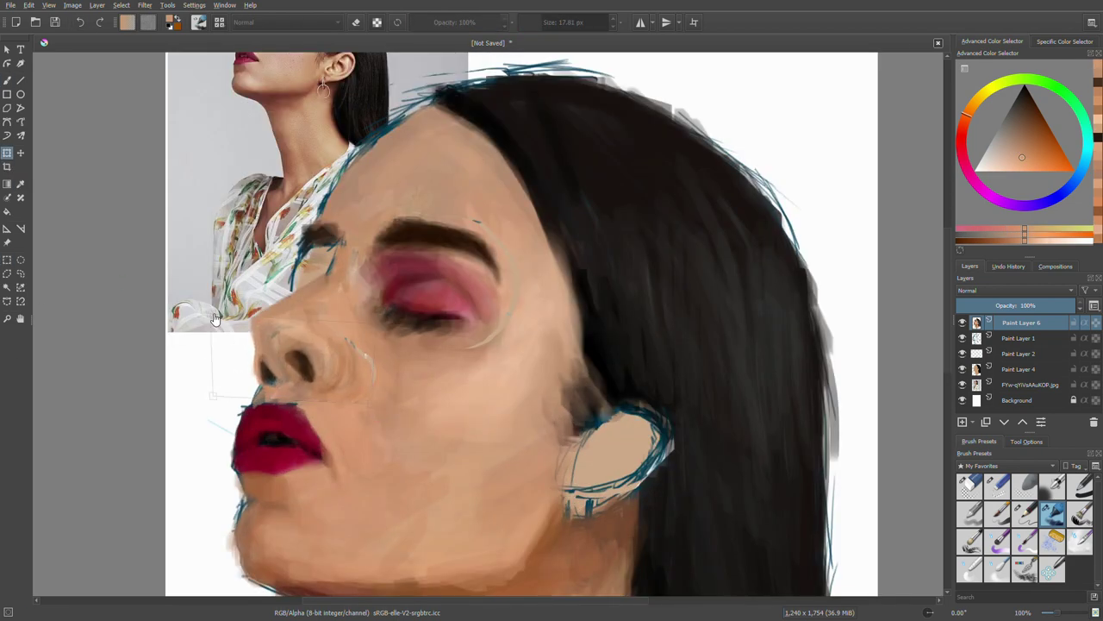
drag(215, 319, 212, 314)
- Commit the nose transform and return to the Marker Dry brush
key(b)
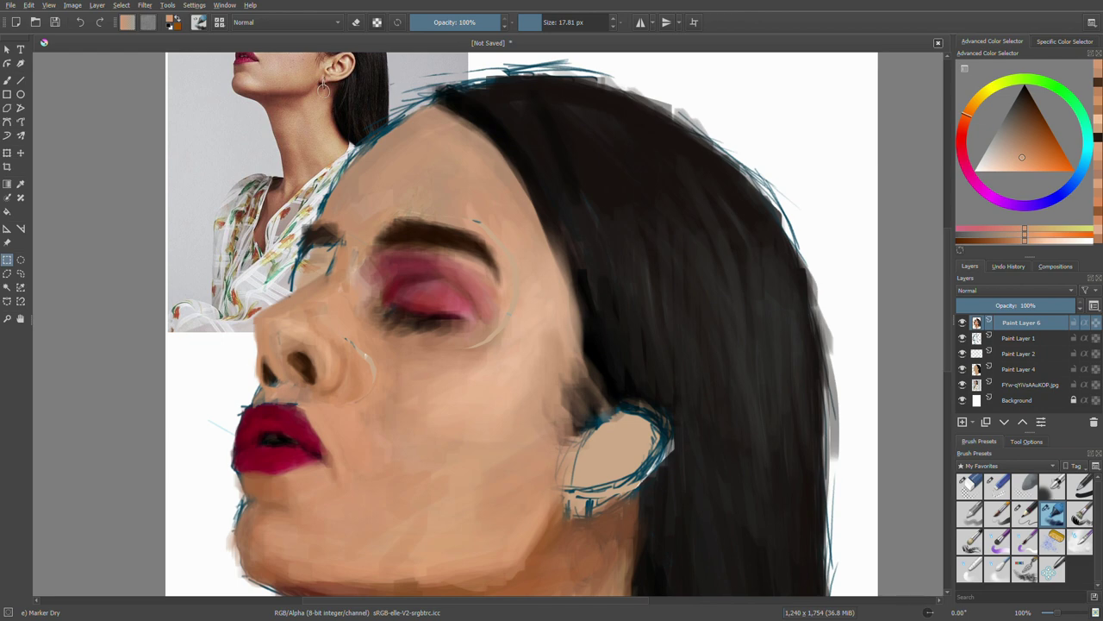
- Paint lighter skin tone over the forehead and hairline
scroll(649, 322, down, 1)
scroll(649, 322, down, 2)
scroll(649, 323, up, 2)
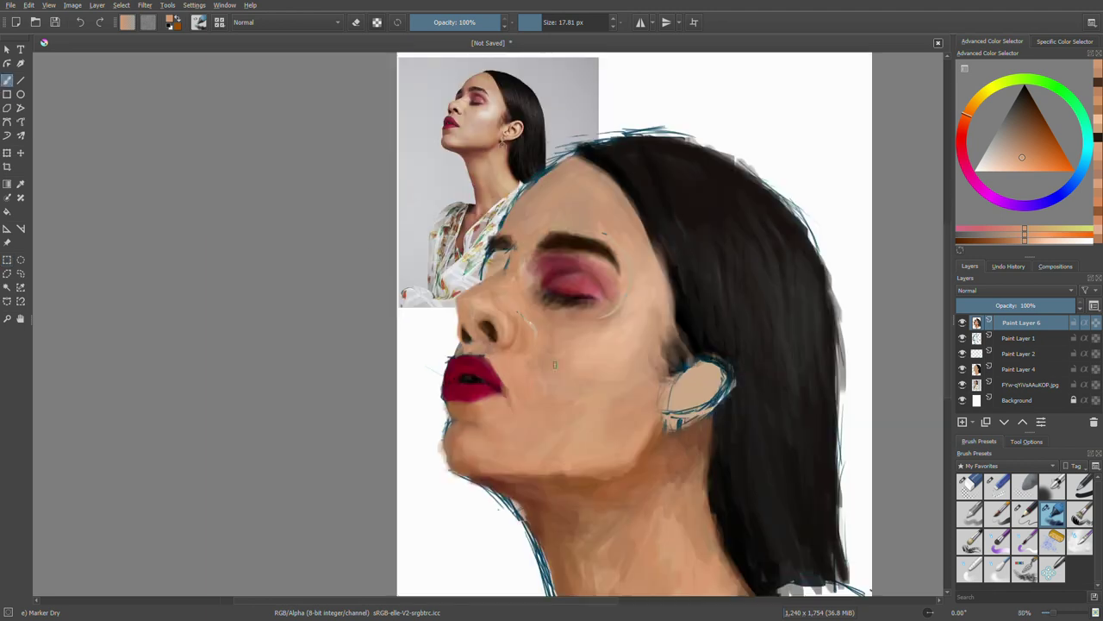
key(p)
click(649, 323)
key(b)
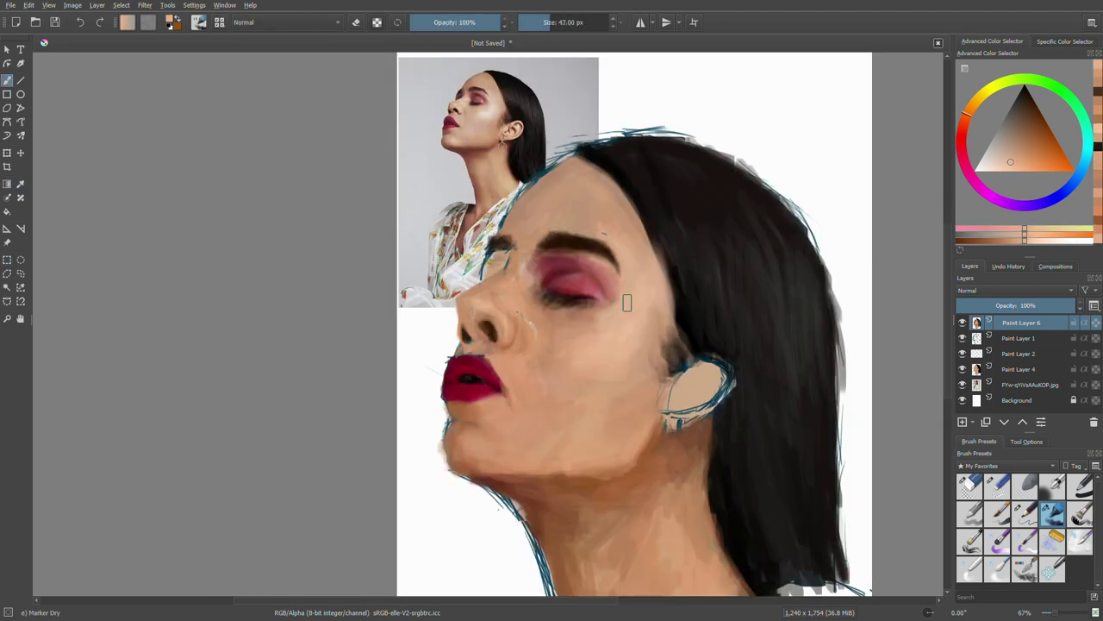
ctrl+click(618, 246)
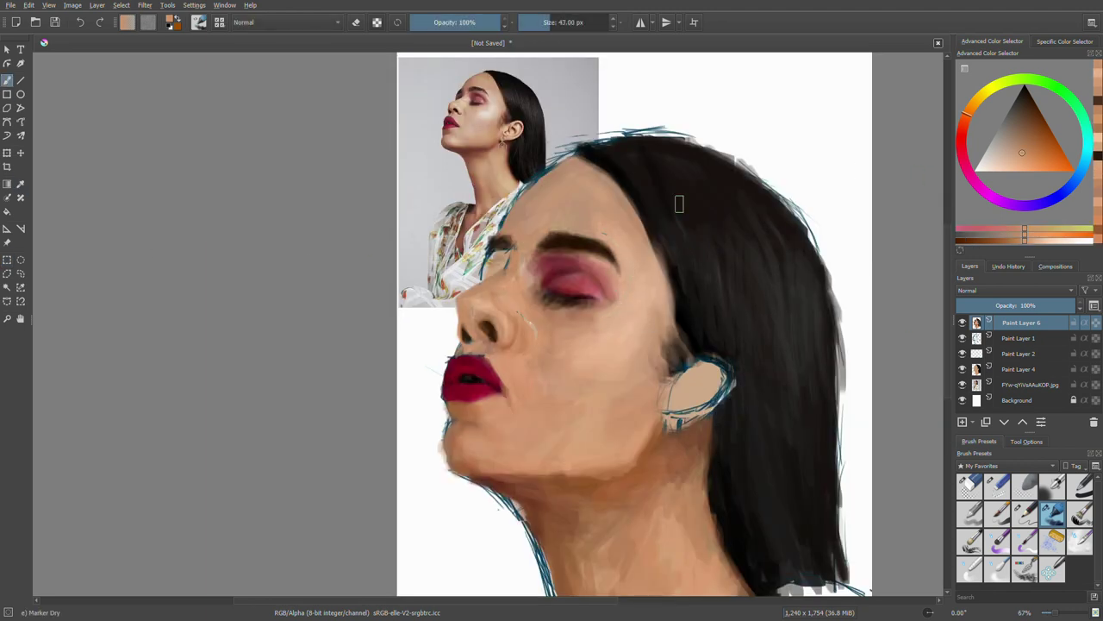
mouse_move(571, 184)
mouse_down()
mouse_move(544, 169)
mouse_move(595, 175)
mouse_up()
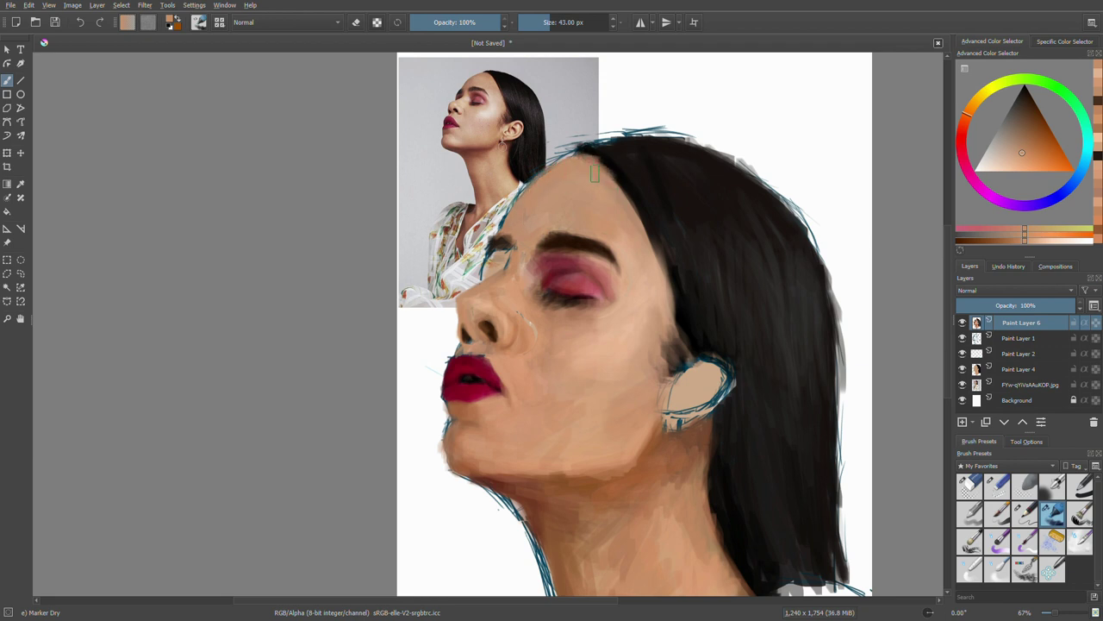
ctrl+click(594, 173)
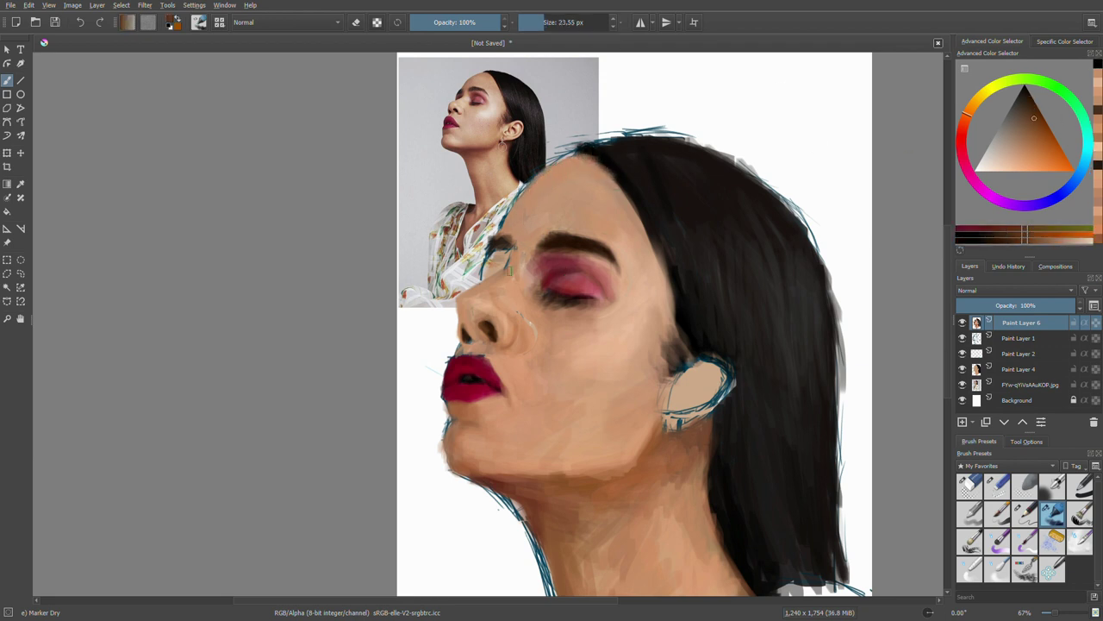
- Transform the selected nose and cover the teal line beneath it with peach skin
key(ctrl+r)
drag(414, 282, 525, 349)
key(ctrl+t)
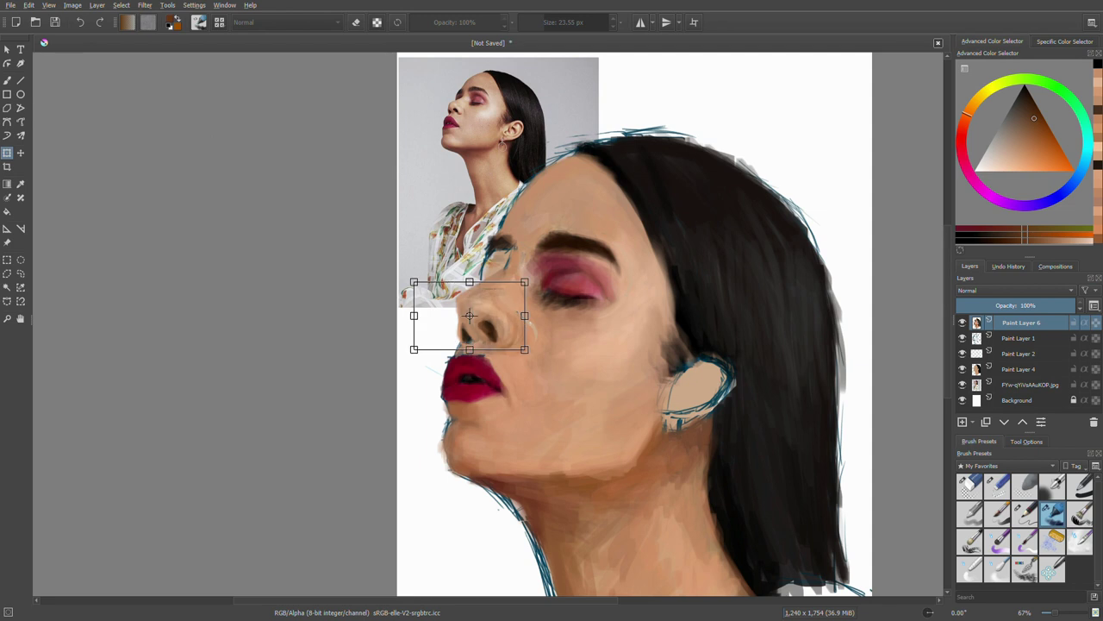
key(b)
ctrl+click(534, 335)
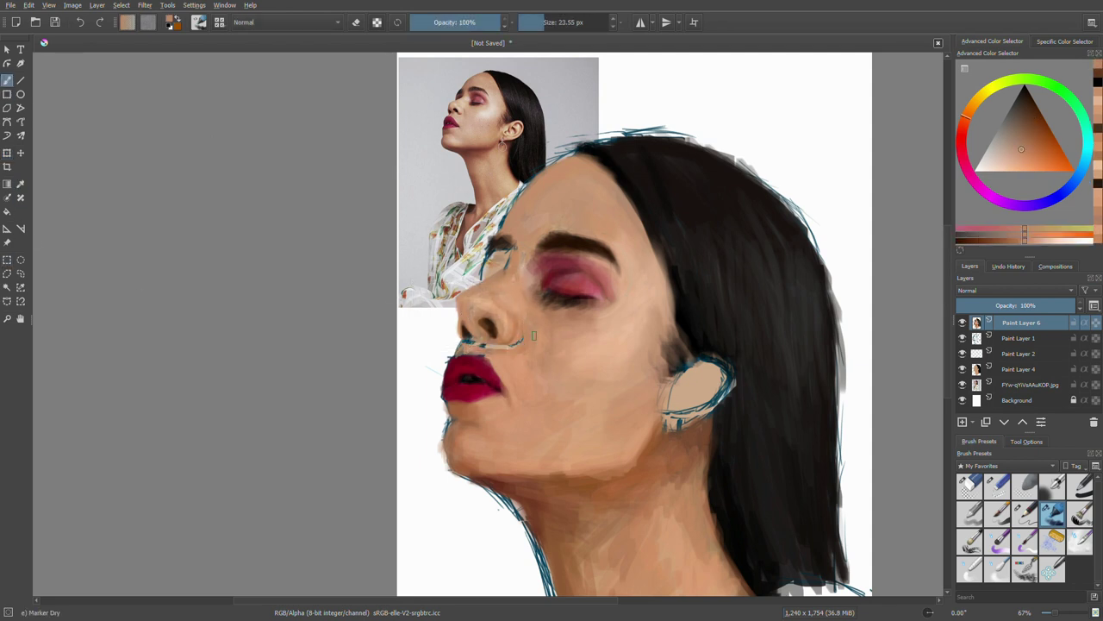
drag(524, 341, 463, 348)
ctrl+click(487, 352)
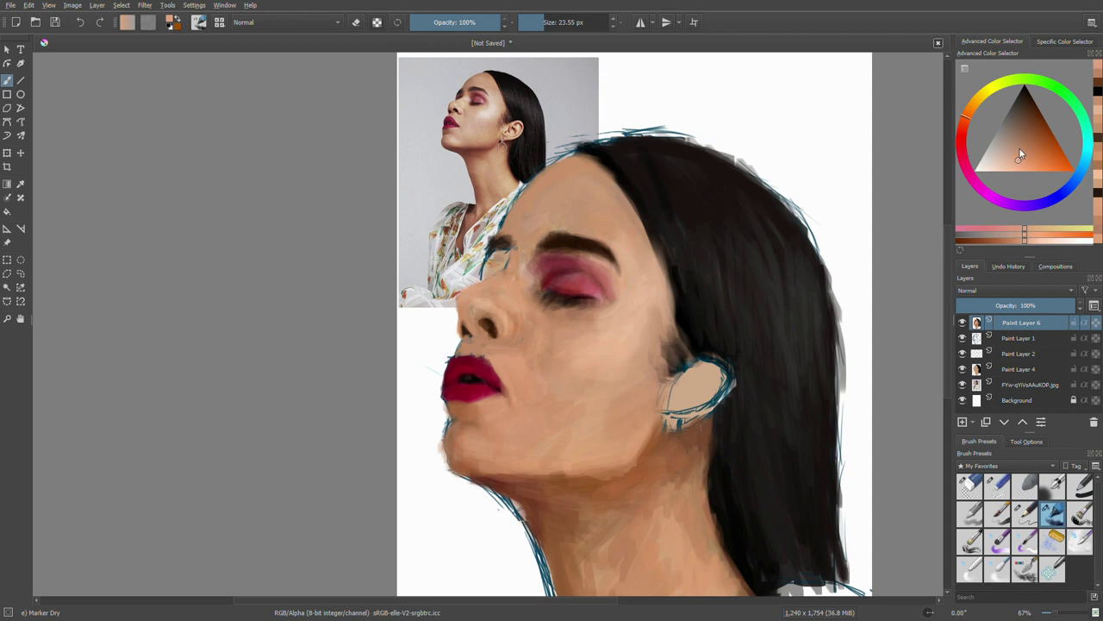
- Resample darker and lighter skin tones below the nose, then touch up the lower lip in crimson
click(997, 486)
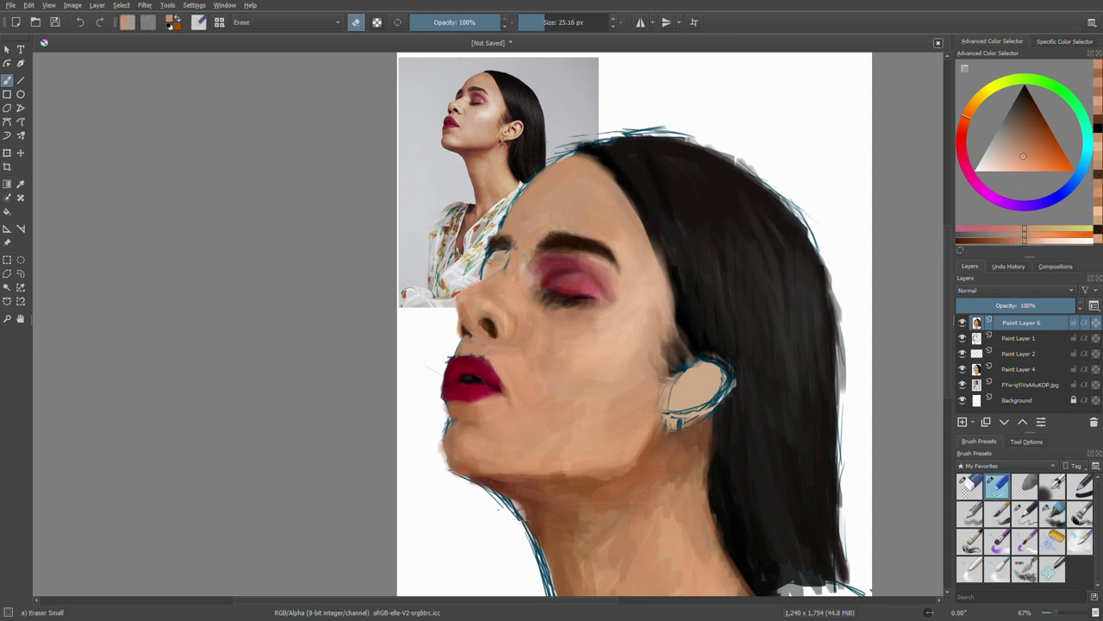
key(slash)
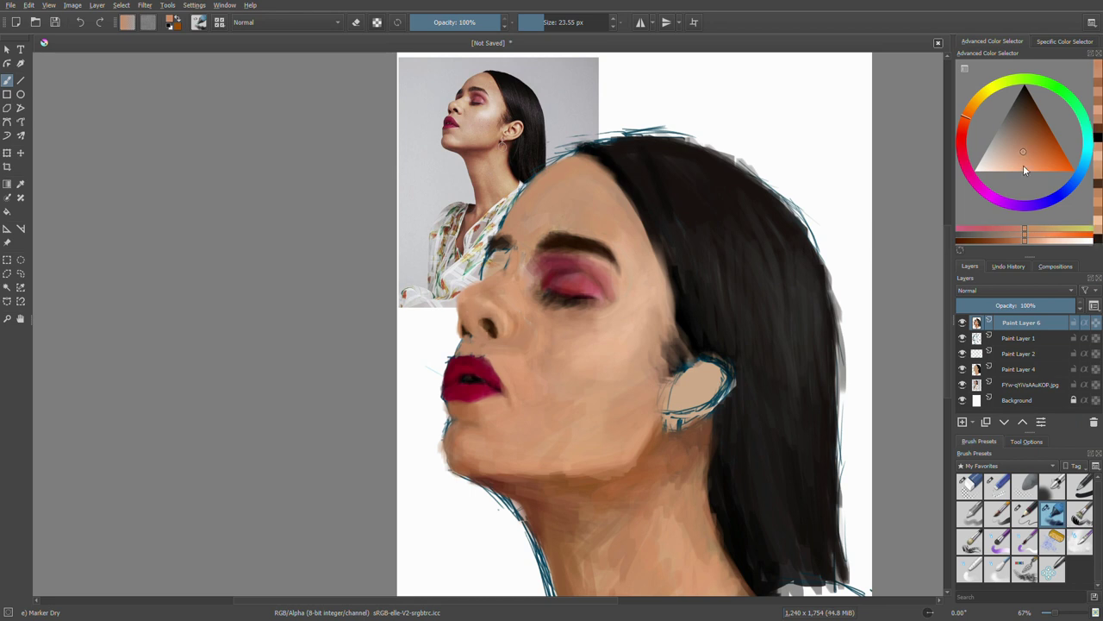
drag(1025, 171, 1032, 135)
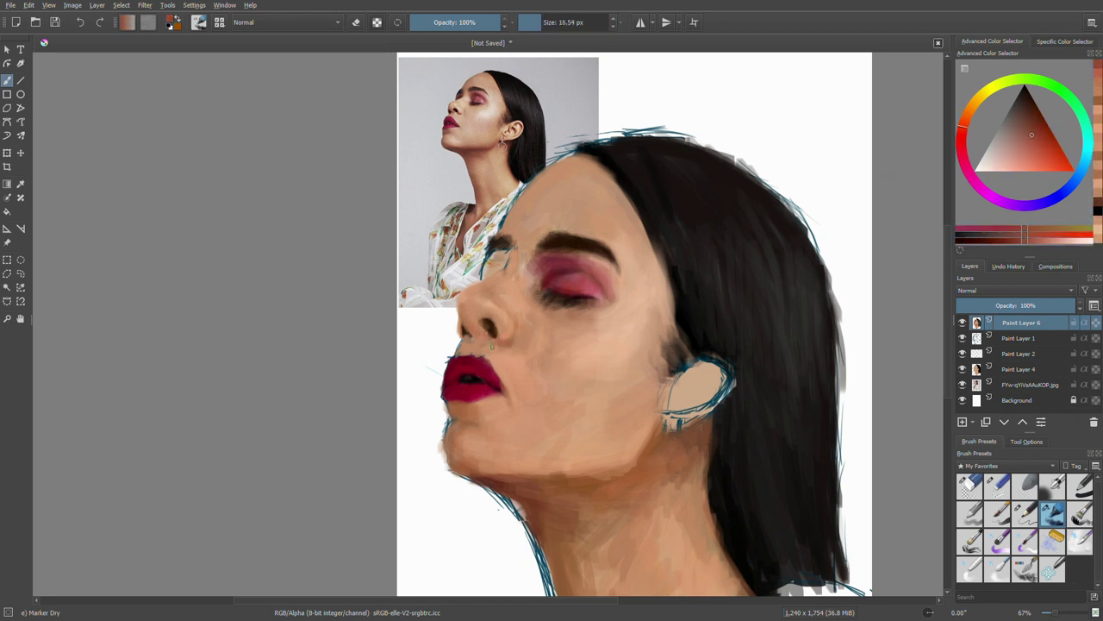
ctrl+click(469, 341)
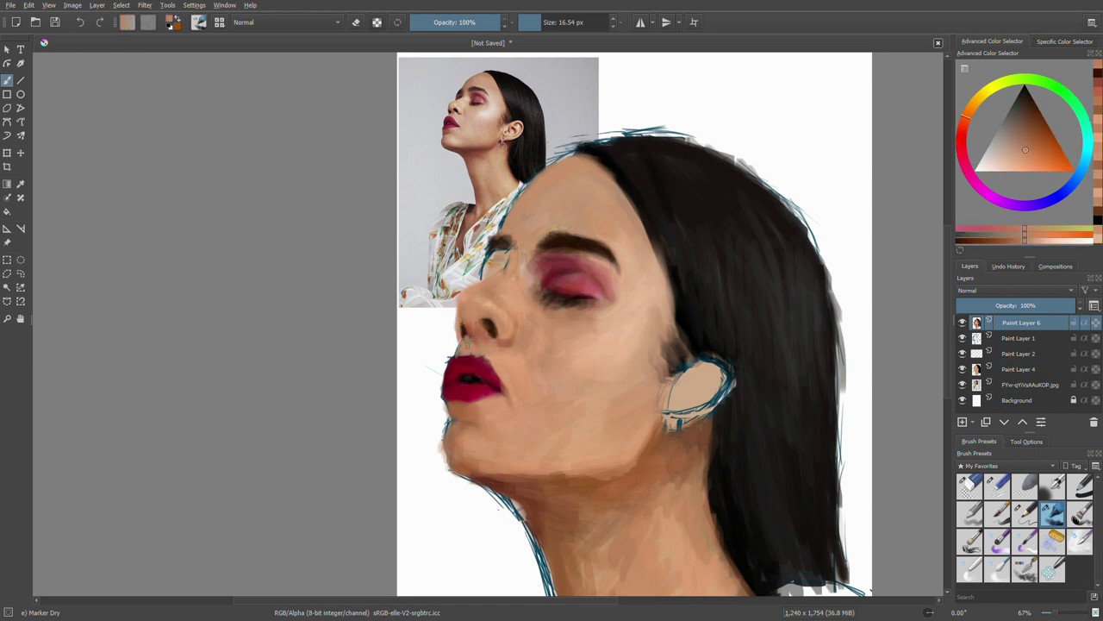
ctrl+click(472, 339)
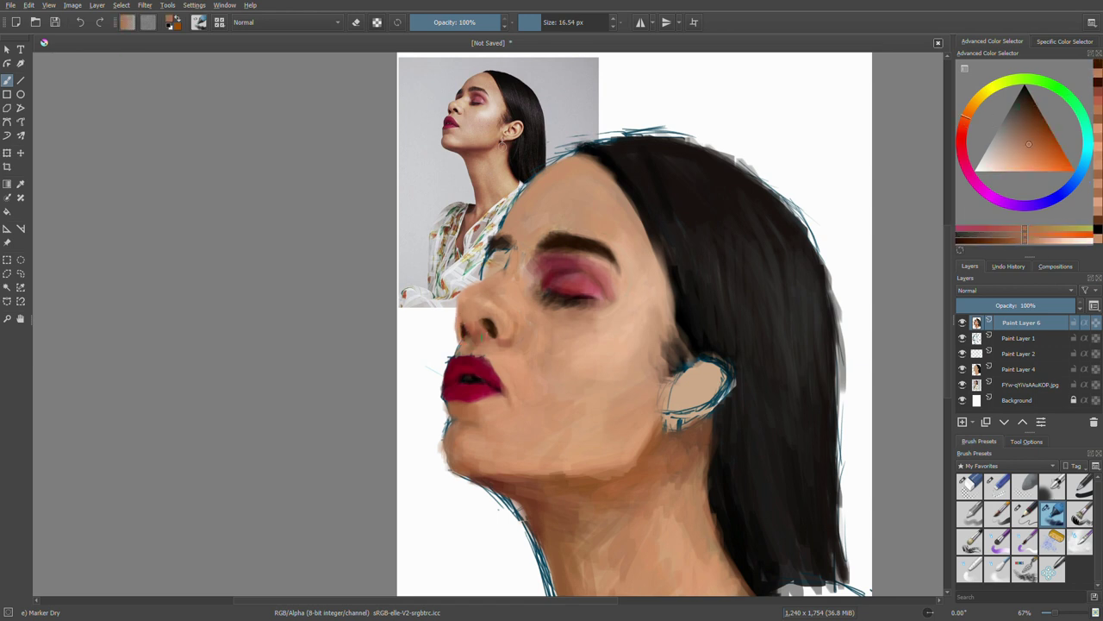
ctrl+click(468, 346)
ctrl+click(462, 355)
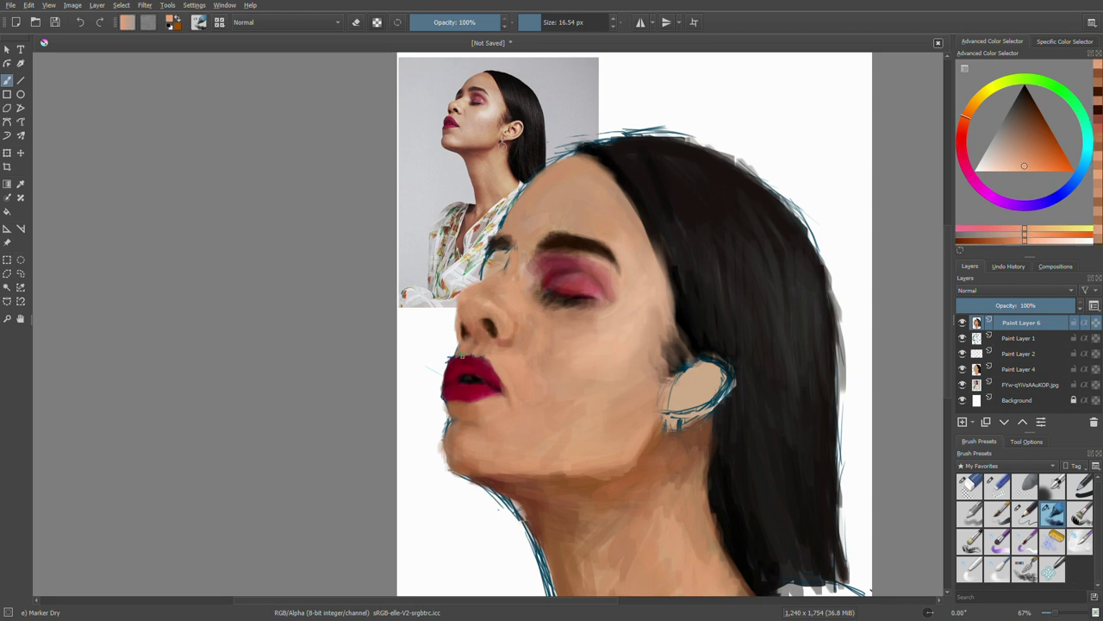
ctrl+click(462, 336)
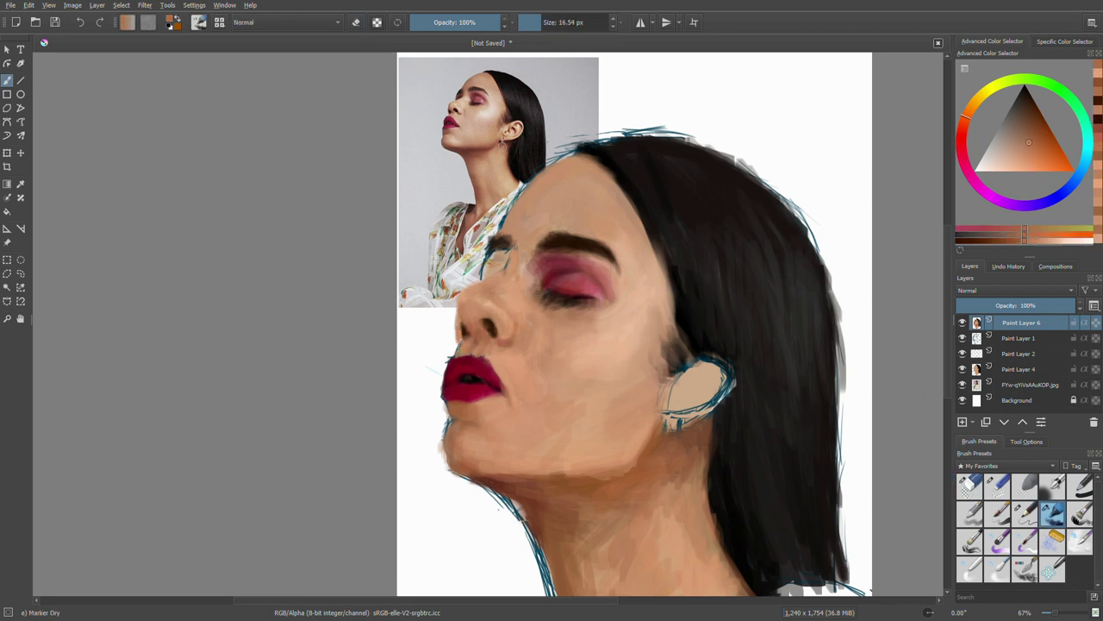
ctrl+click(480, 363)
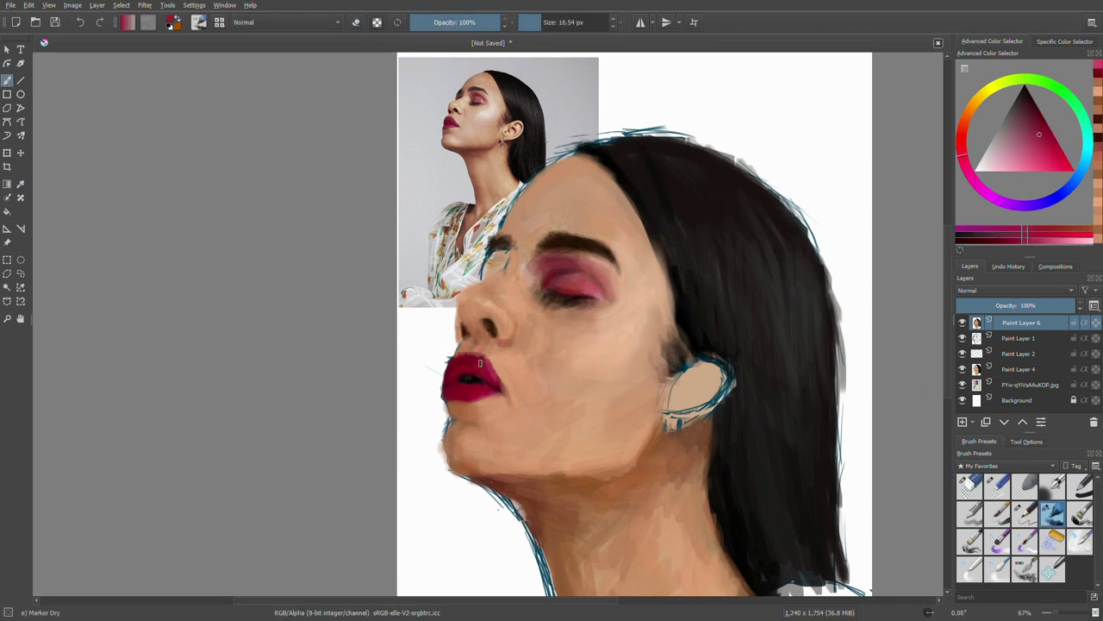
drag(477, 379, 492, 382)
- Zoom in and paint skin over the pale stroke under the nose, resampling lighter and darker shades
key(1)
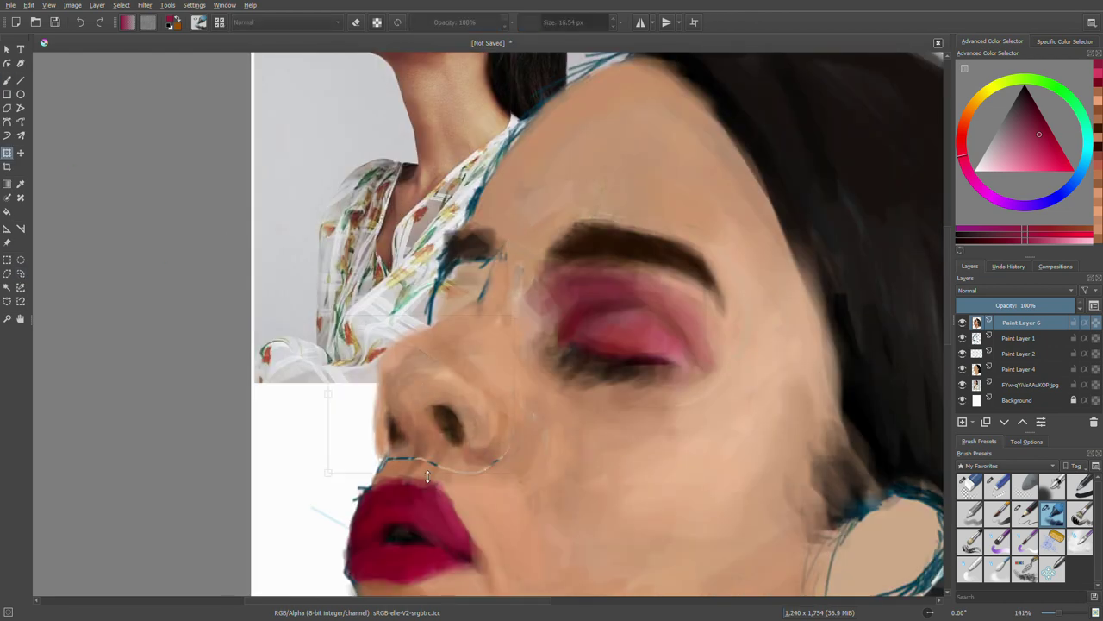
key(2)
key(1)
key(b)
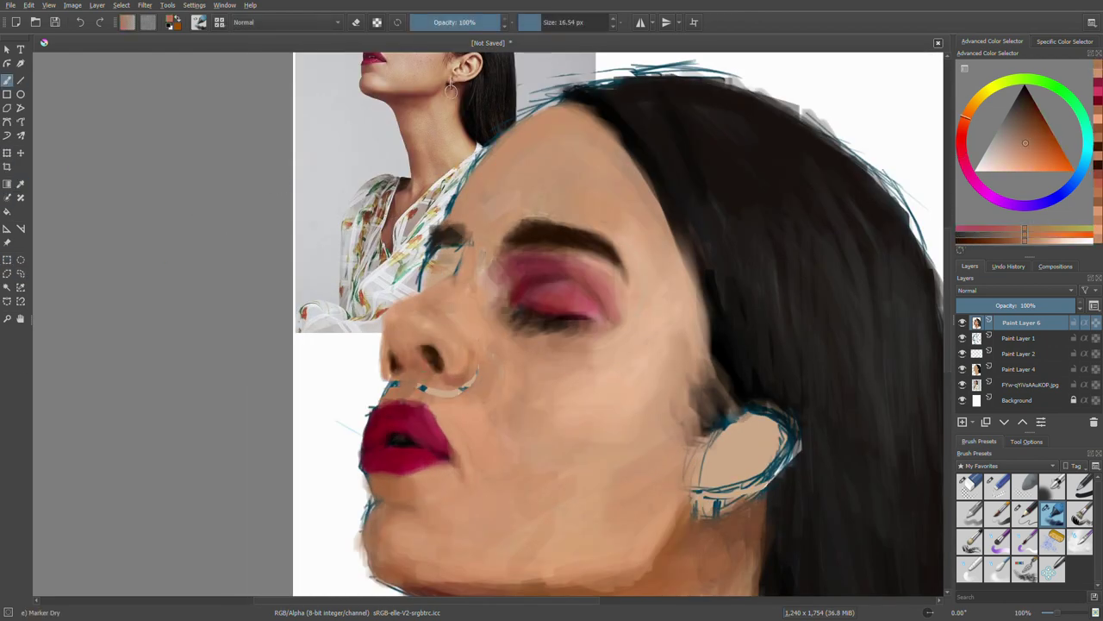
mouse_move(427, 390)
mouse_down()
mouse_move(470, 393)
mouse_move(437, 393)
mouse_up()
click(1022, 163)
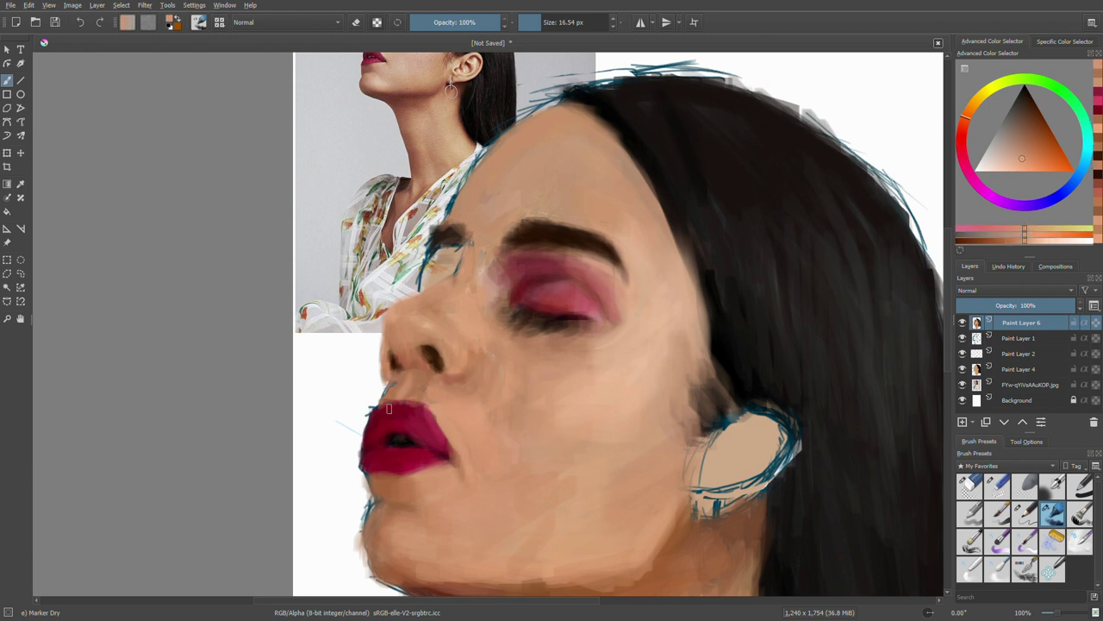
ctrl+click(395, 370)
ctrl+click(414, 362)
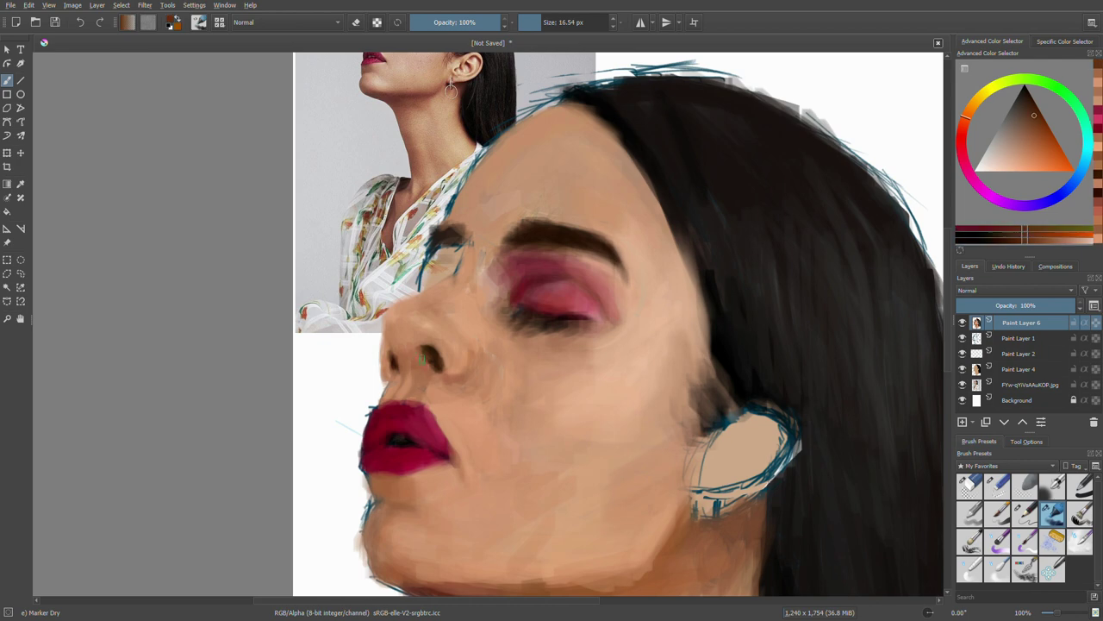
ctrl+click(472, 381)
- Sample a range of lighter and darker skin tones from the face and nose
scroll(393, 302, down, 1)
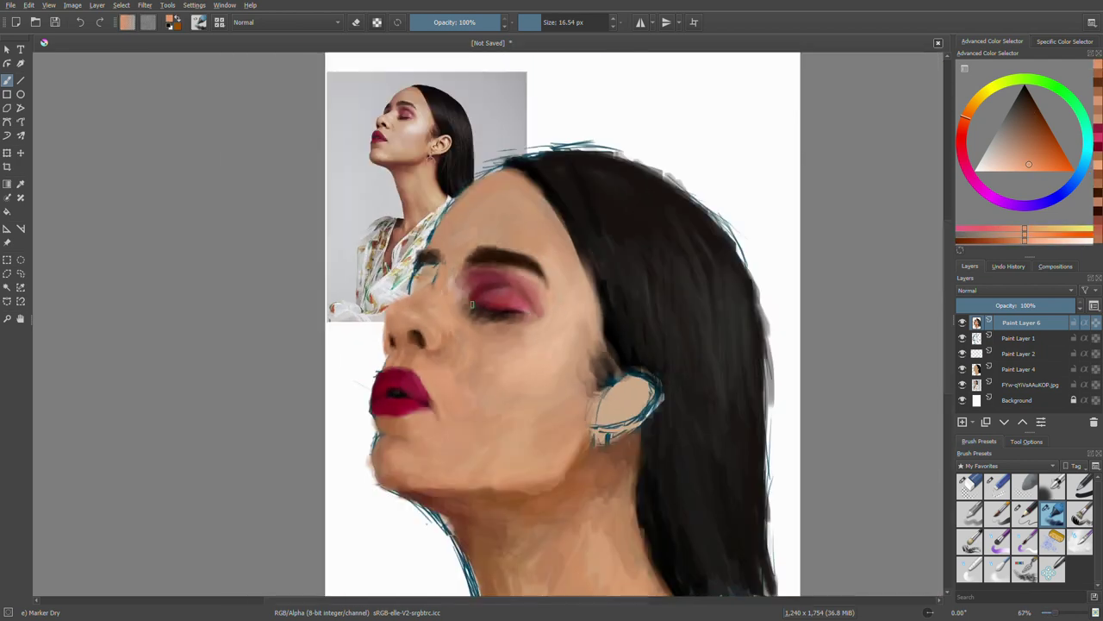
ctrl+click(406, 328)
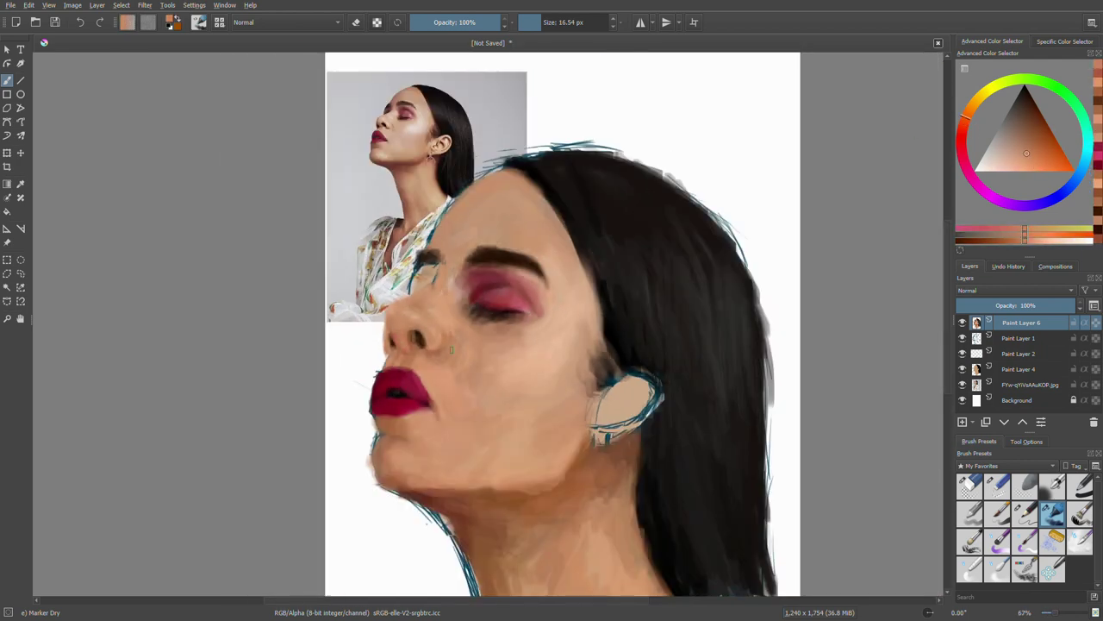
ctrl+click(415, 341)
click(1025, 151)
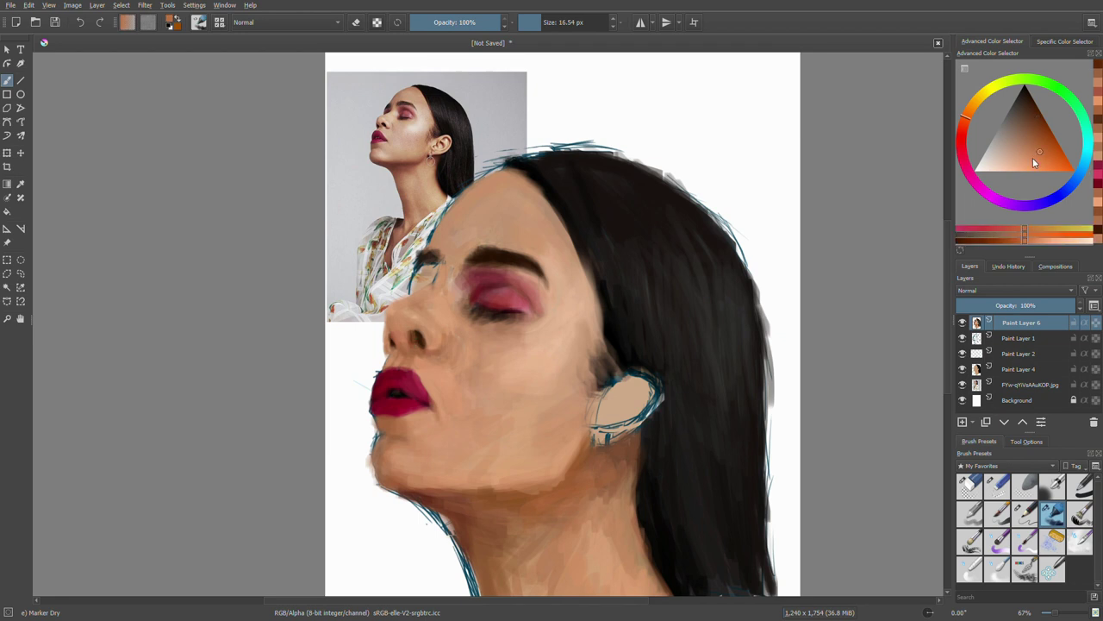
ctrl+click(398, 321)
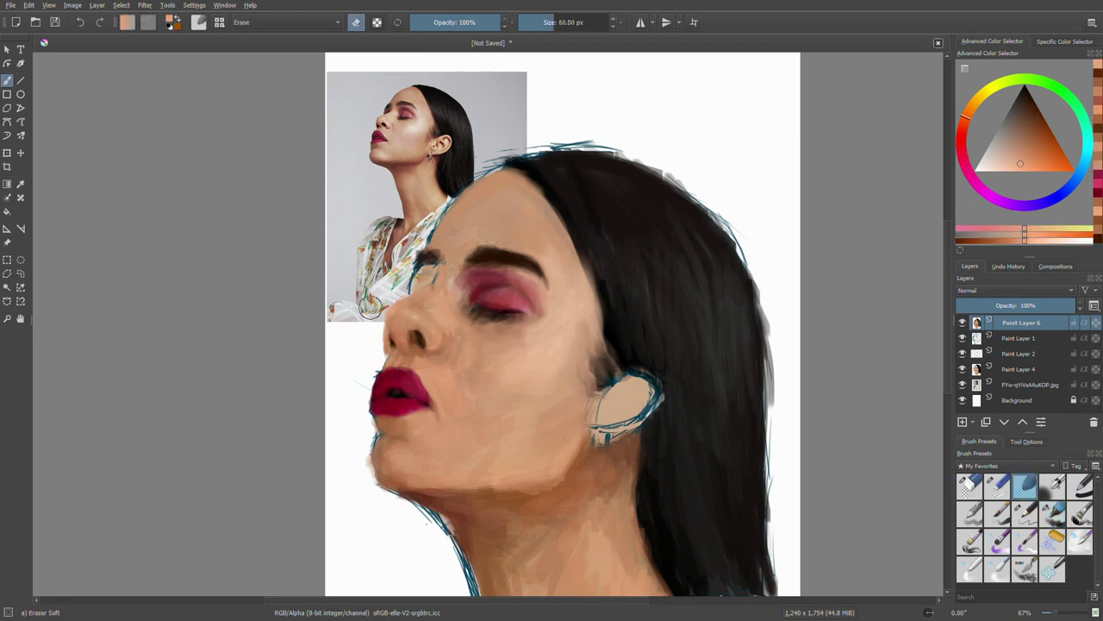
ctrl+click(431, 327)
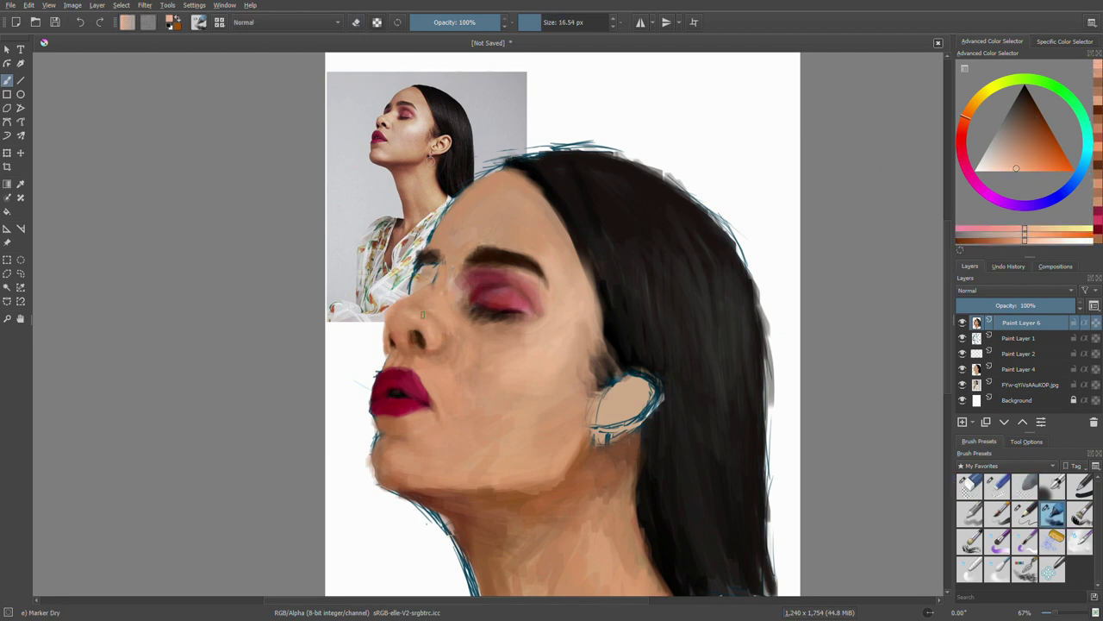
ctrl+click(427, 326)
ctrl+click(428, 326)
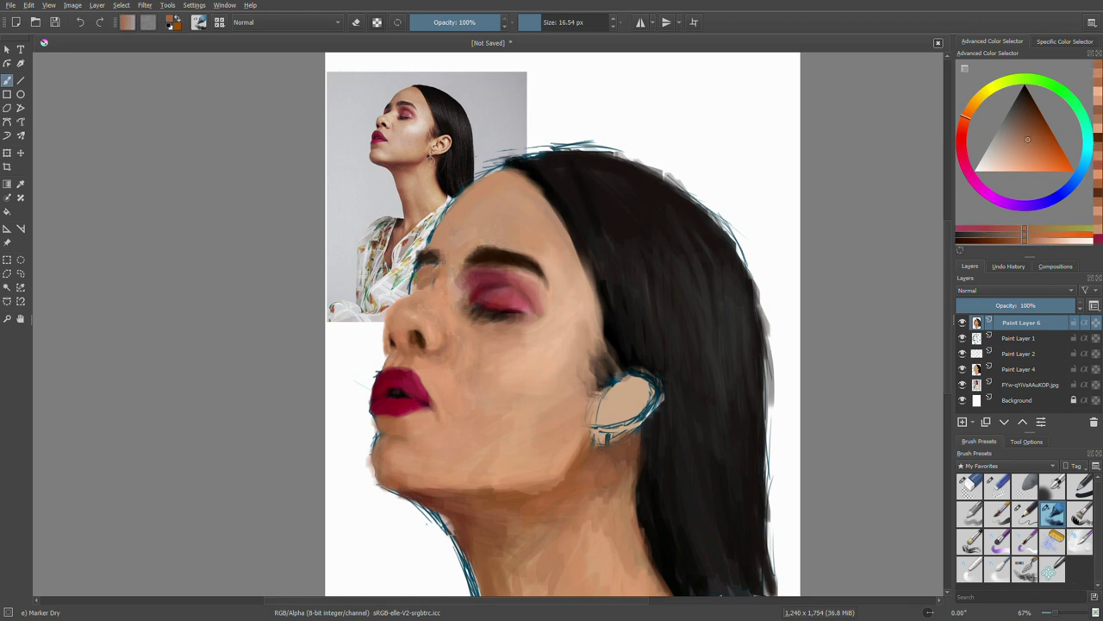
- Choose a pinkish red and dab it near the inner corner of the eye
ctrl+click(425, 287)
ctrl+click(445, 267)
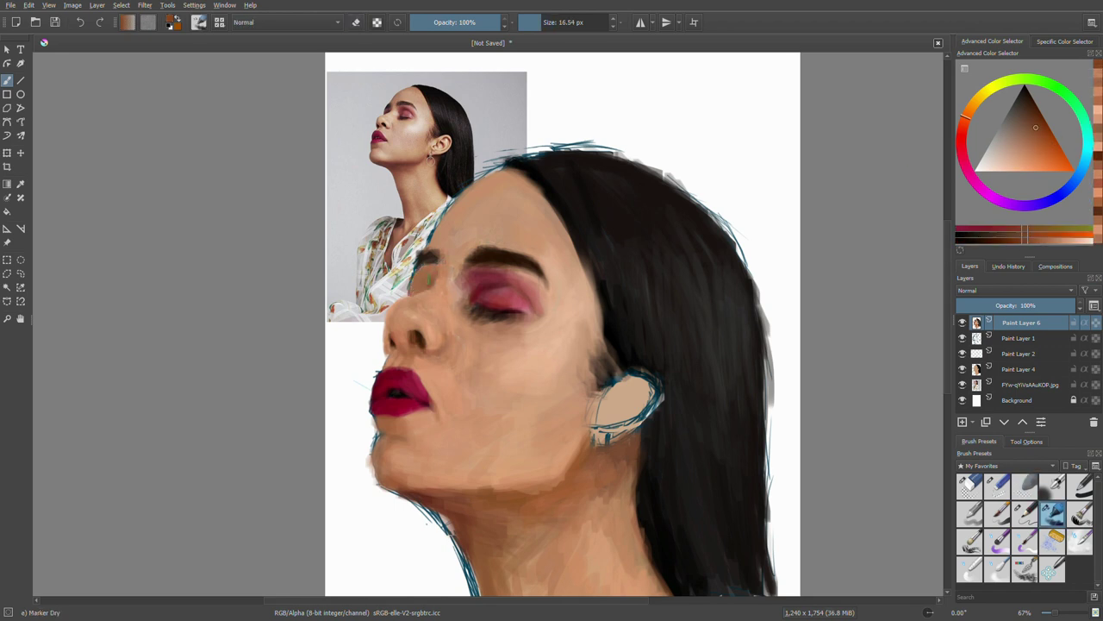
ctrl+click(417, 291)
ctrl+click(505, 295)
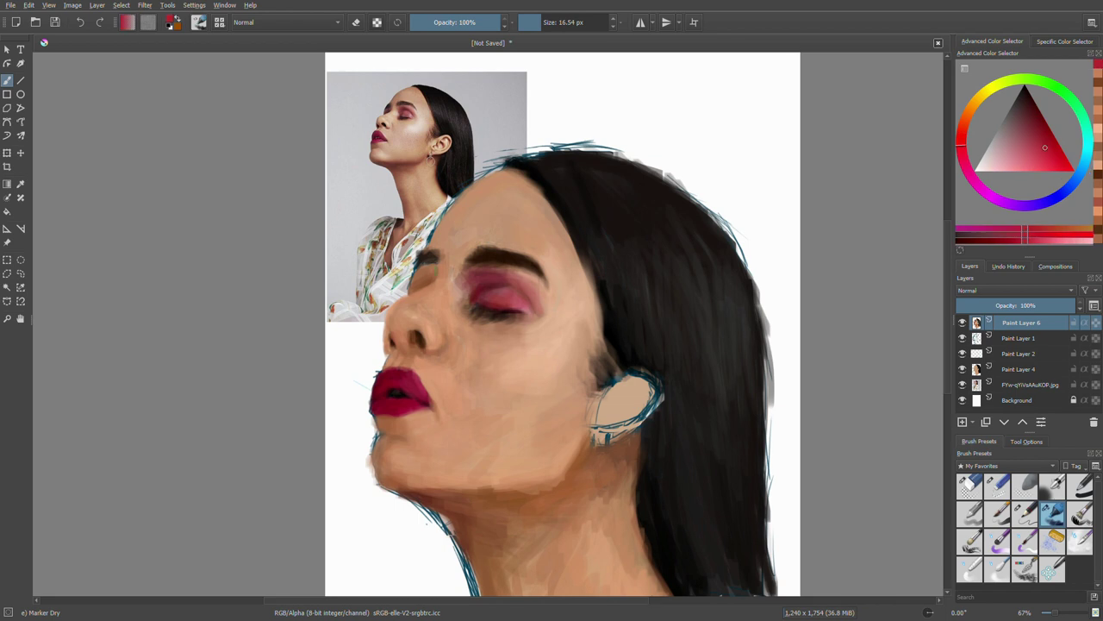
drag(422, 277, 433, 284)
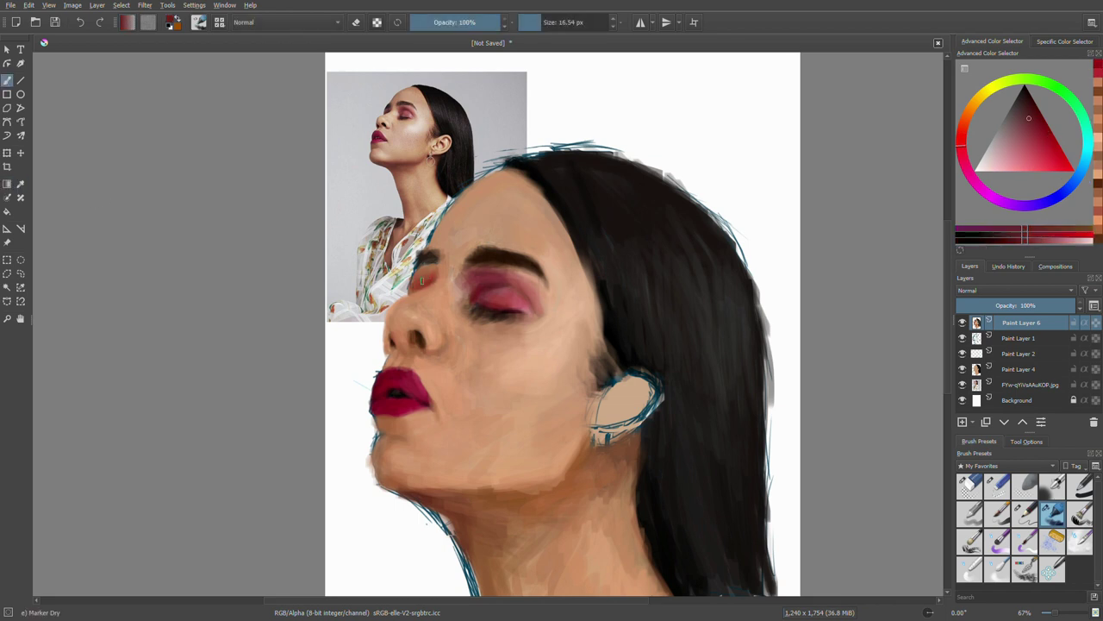
- Try a lighter pink, then go back to sampling skin tones from the face
click(1030, 140)
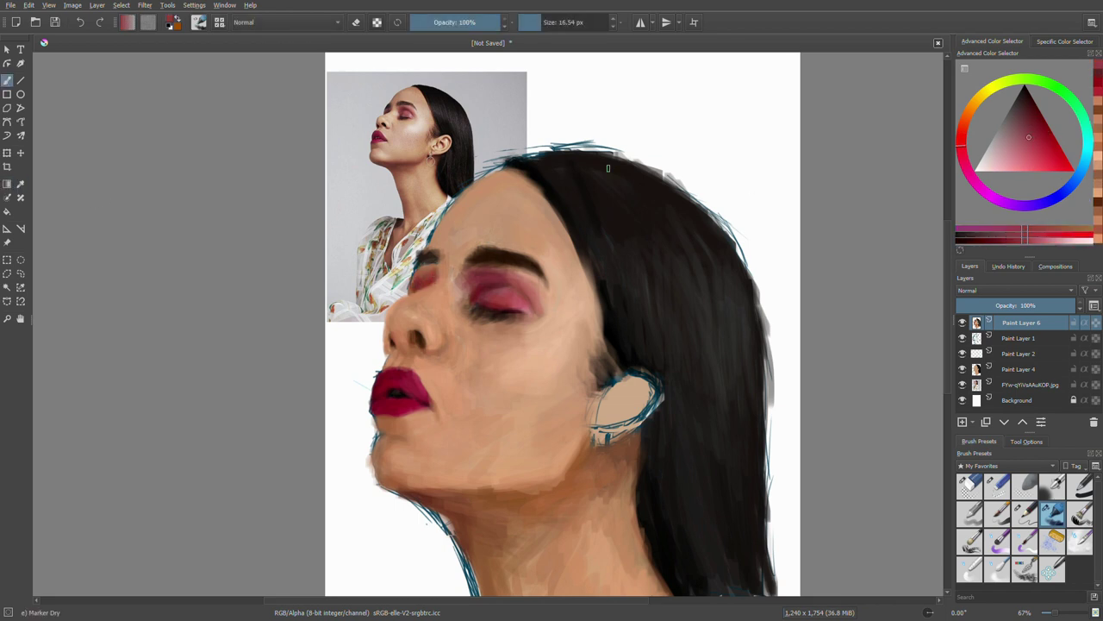
click(1097, 145)
ctrl+click(450, 267)
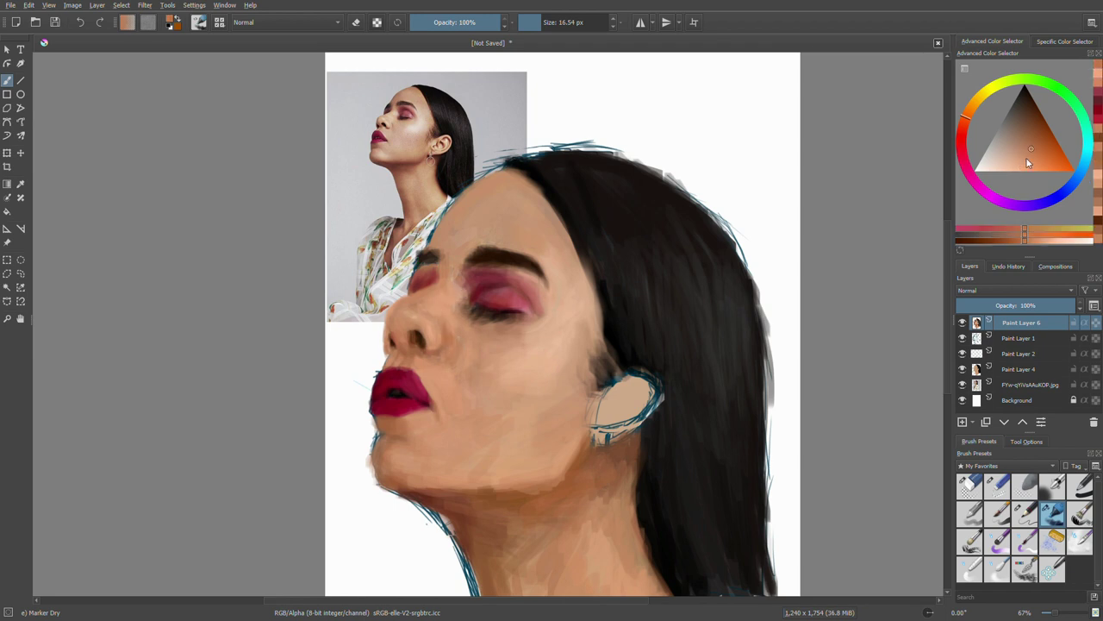
ctrl+click(435, 326)
ctrl+click(461, 328)
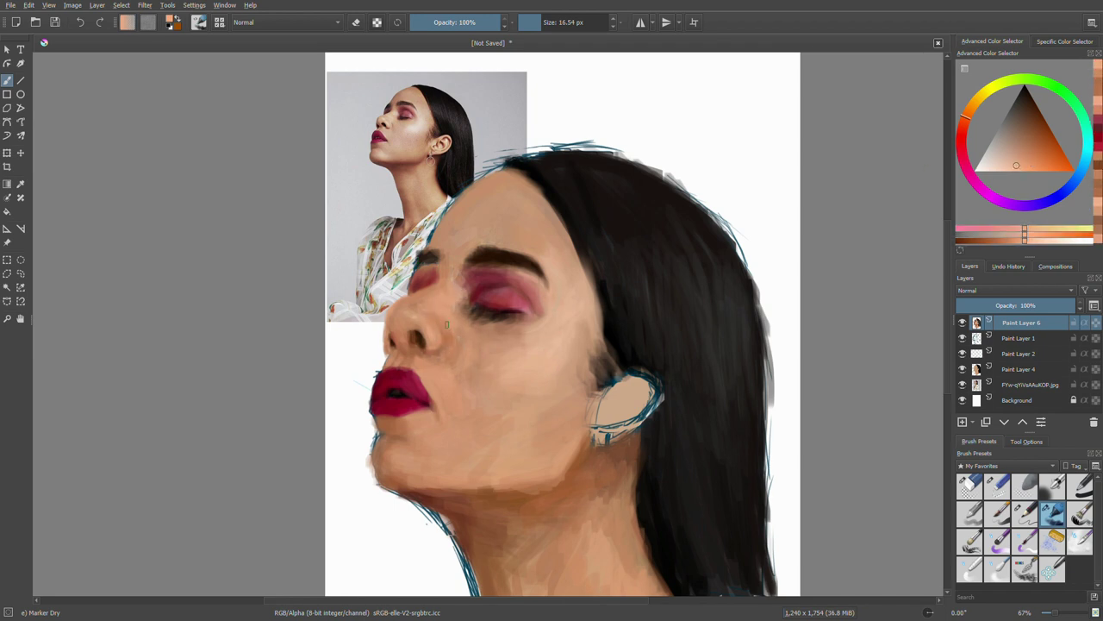
ctrl+click(454, 328)
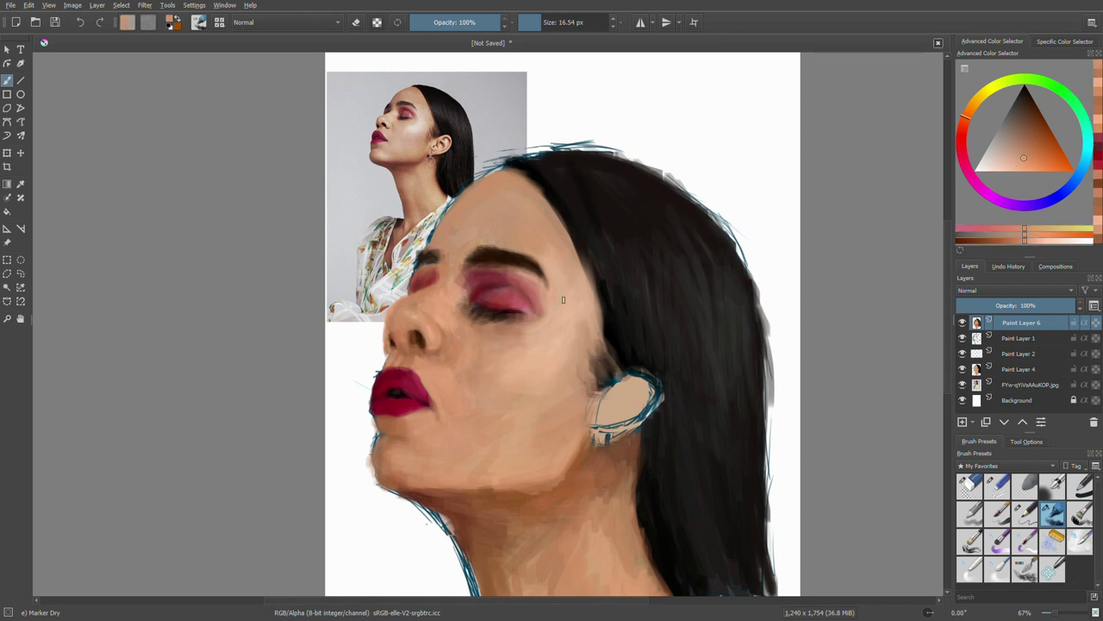
ctrl+click(436, 333)
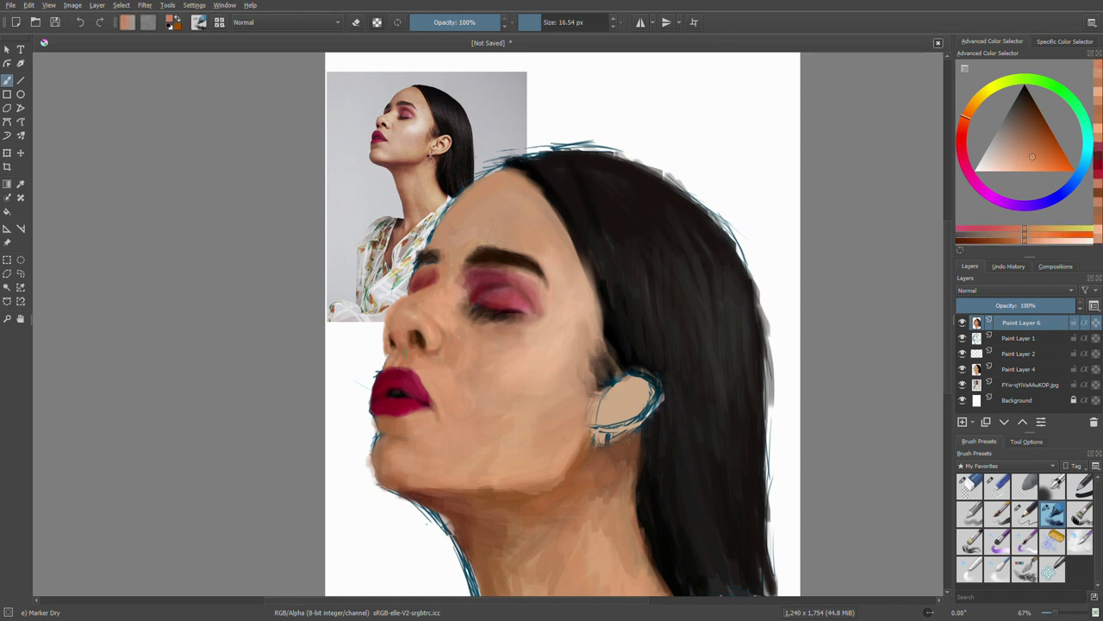
ctrl+click(427, 345)
- Erase the rough hair along its top edge with the eraser
key(e)
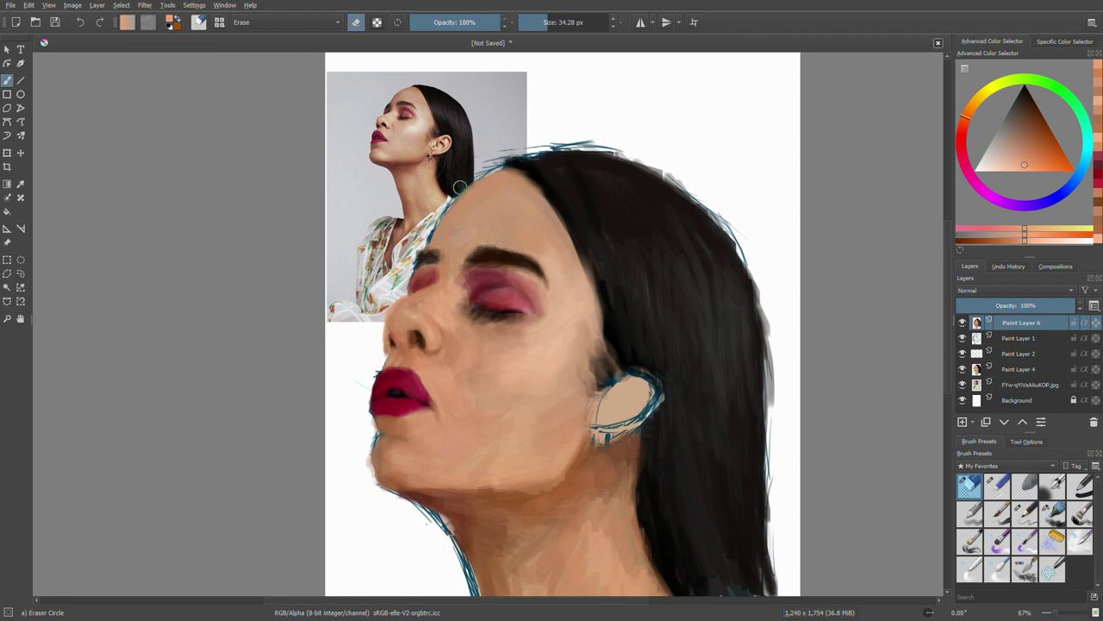
drag(509, 168, 643, 156)
key(e)
- Return to Marker Dry, hide Paint Layer 1's blue sketch and add Paint Layer 7
click(1004, 124)
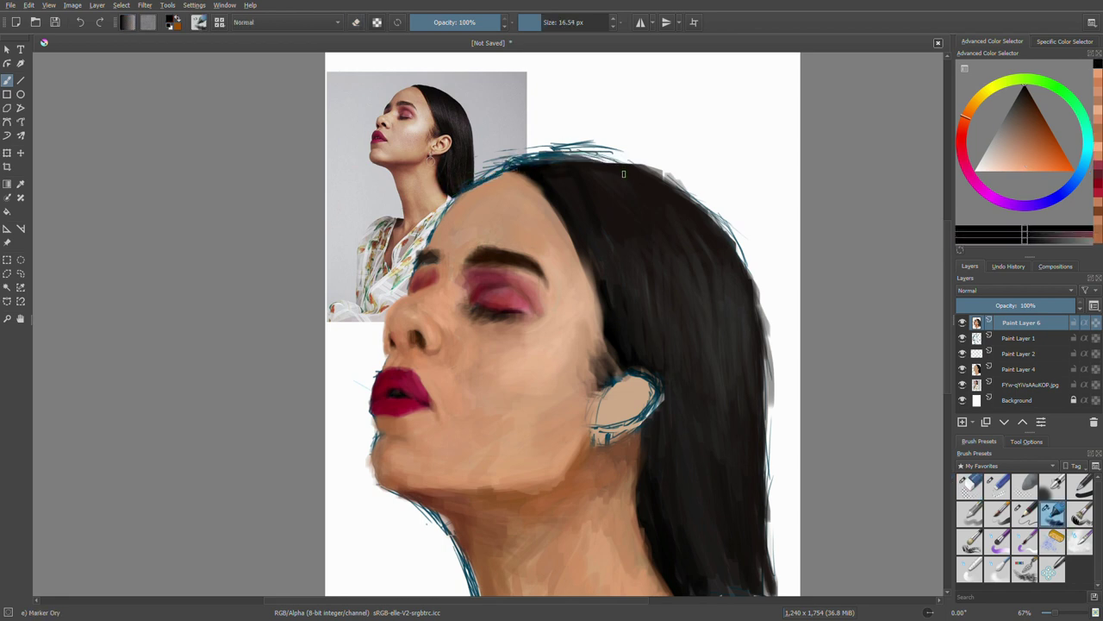
ctrl+click(497, 185)
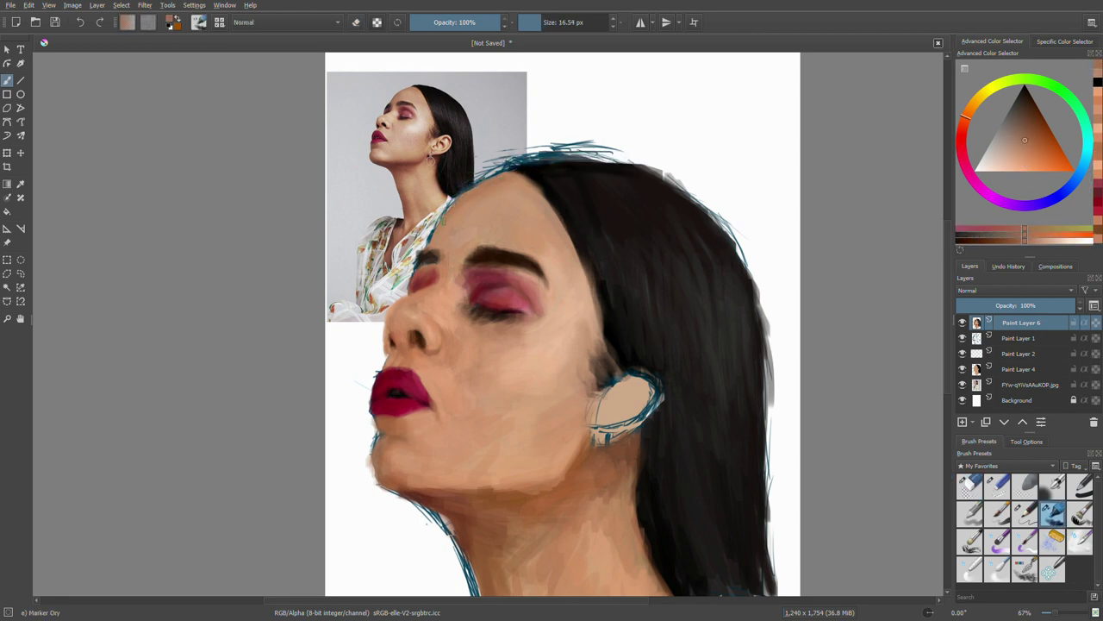
click(962, 338)
click(1017, 368)
- Reselect Paint Layer 6, enlarge the brush and sample lighter skin tones from the face
click(962, 422)
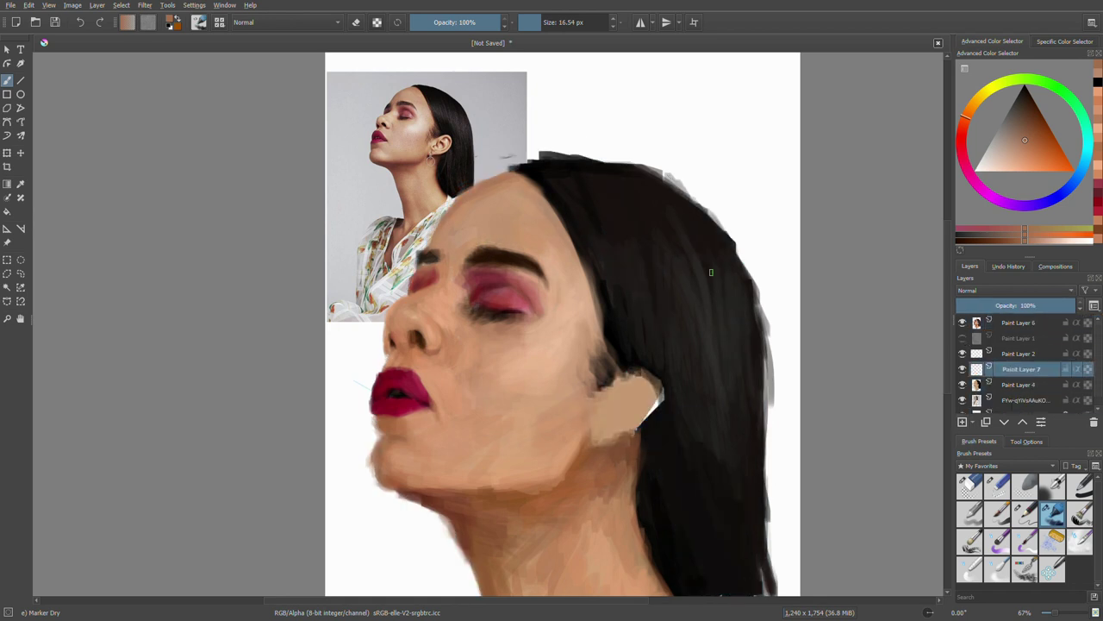
click(1022, 322)
ctrl+click(558, 301)
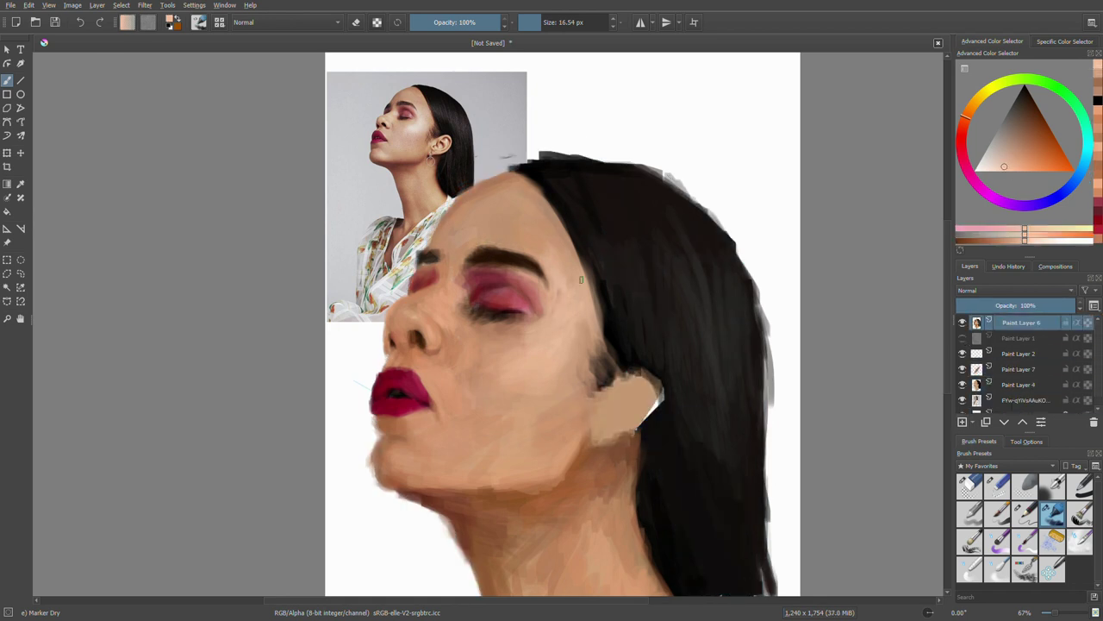
key(])
ctrl+click(504, 345)
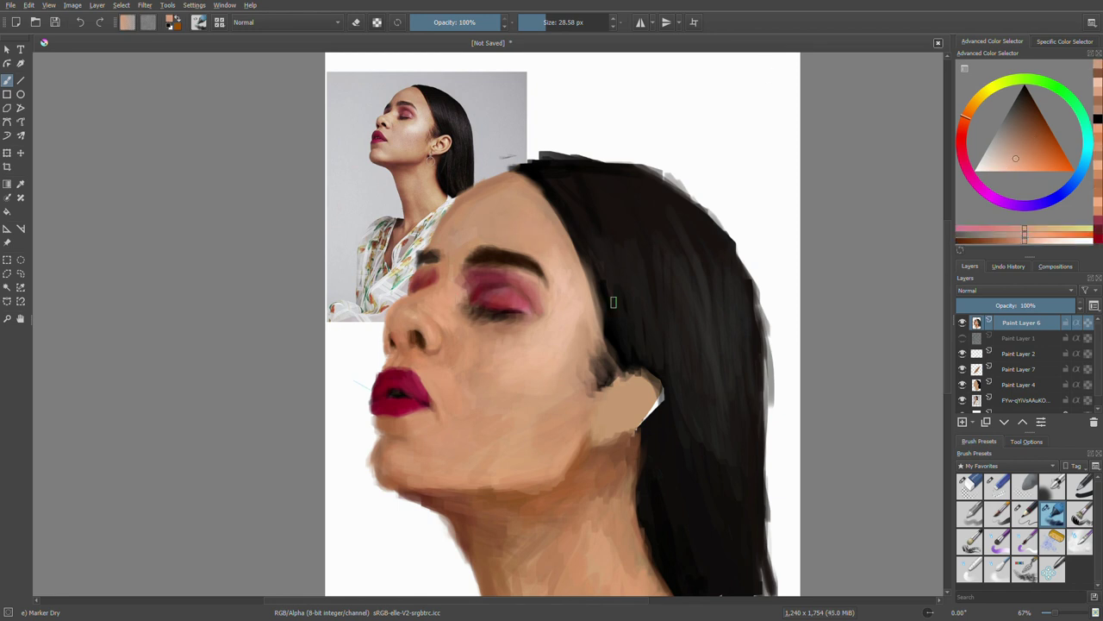
ctrl+click(500, 338)
ctrl+click(520, 365)
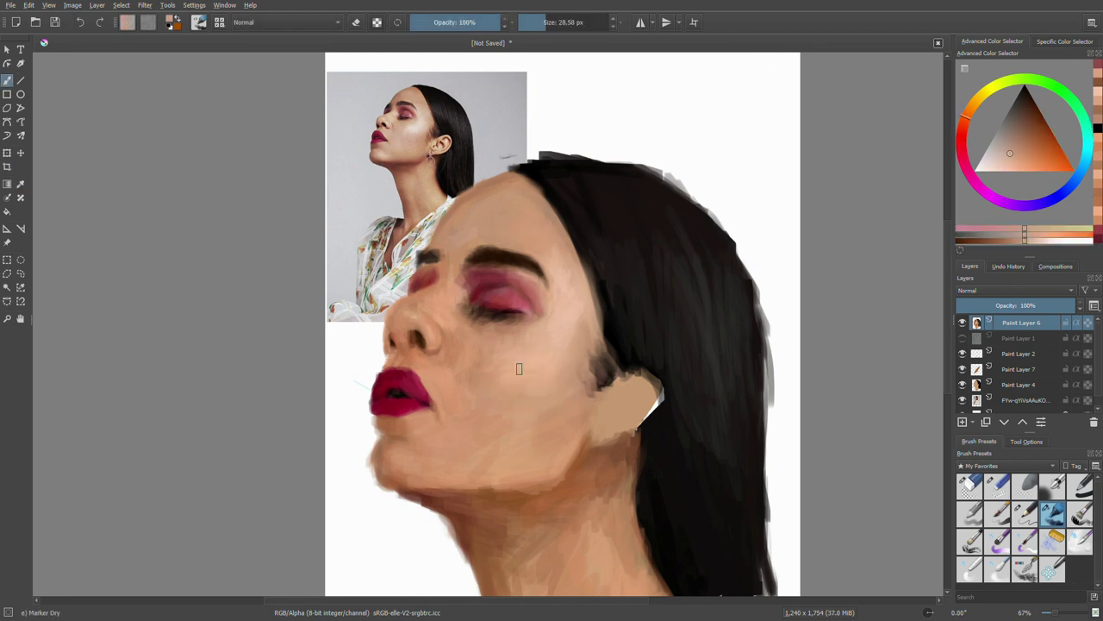
ctrl+click(578, 349)
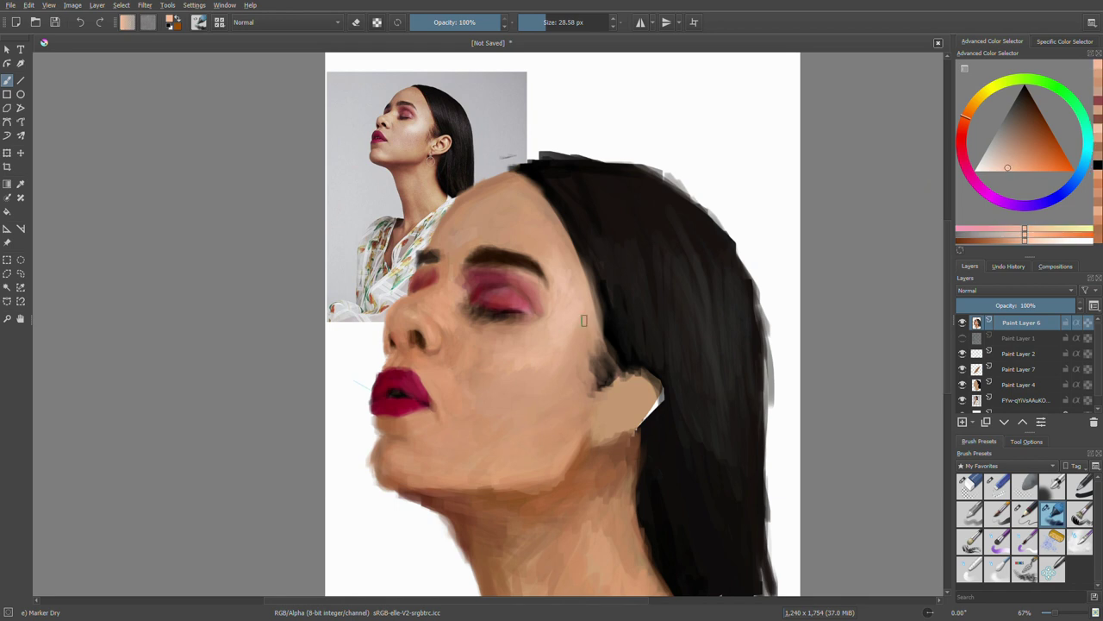
scroll(601, 288, down, 2)
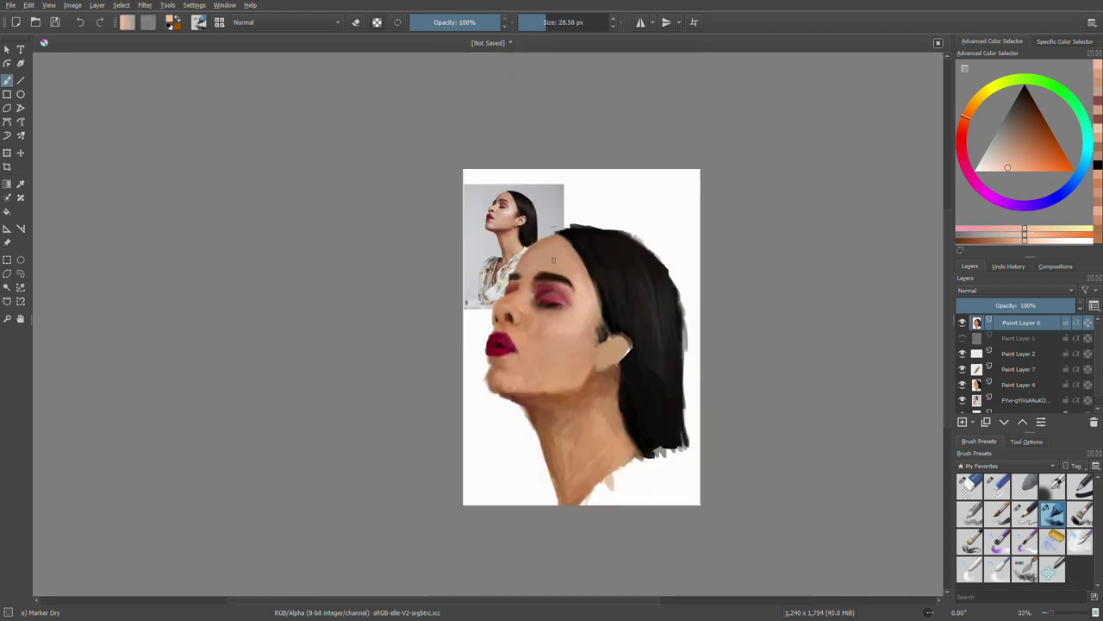
scroll(683, 285, up, 1)
- Try a small eraser, go back to Marker Dry and reset colours to black
click(1000, 488)
click(1052, 514)
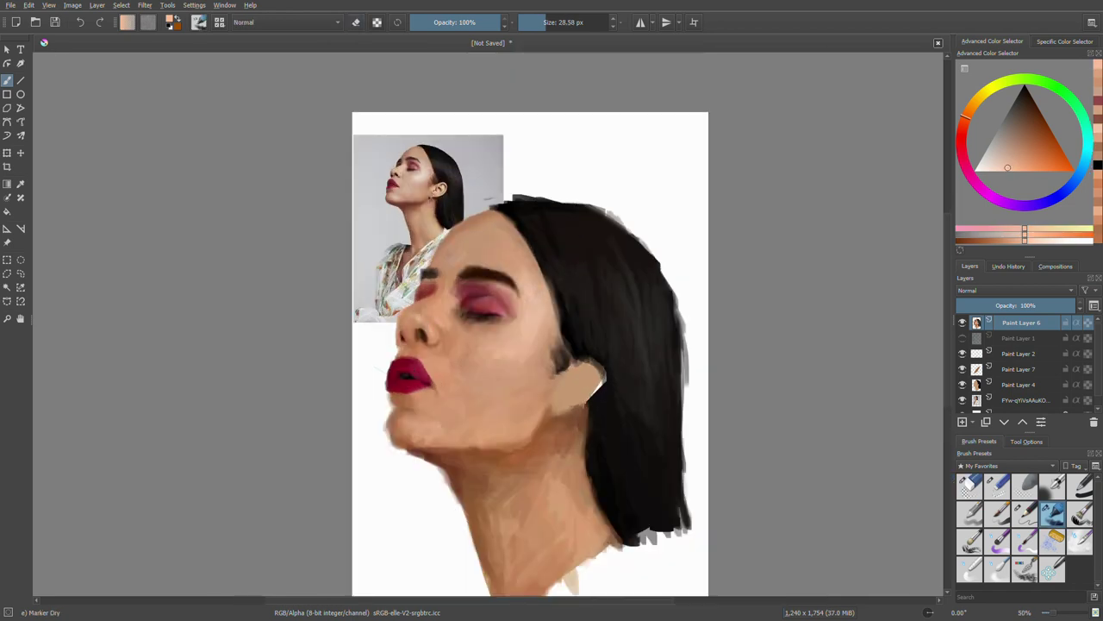
key(d)
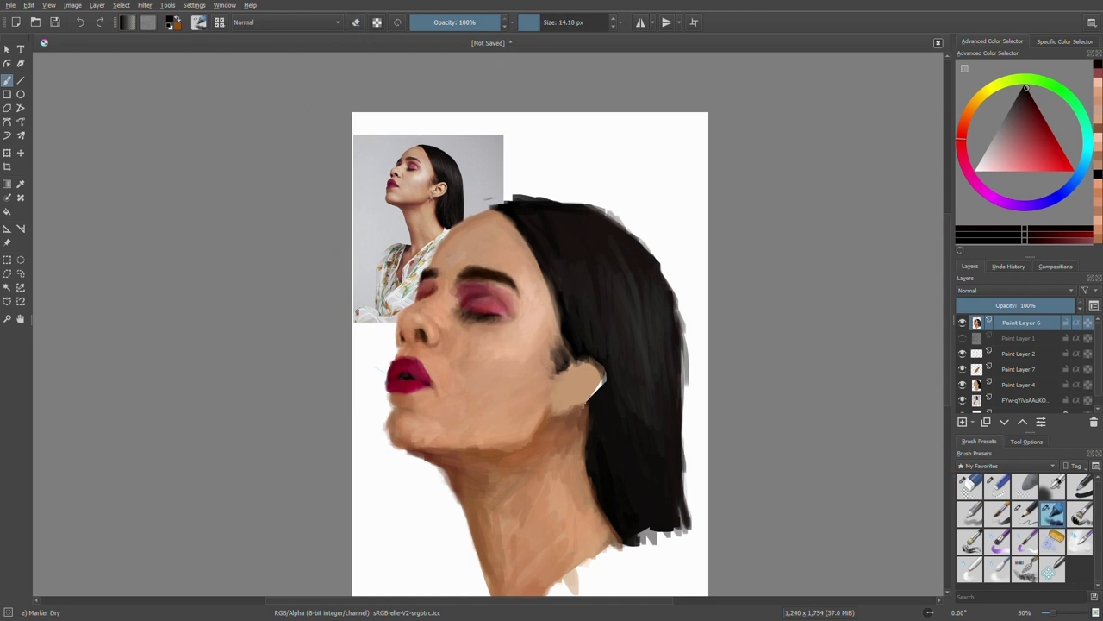
- Select Paint Layer 2 and delete it
click(21, 184)
click(1018, 354)
key(shift+Delete)
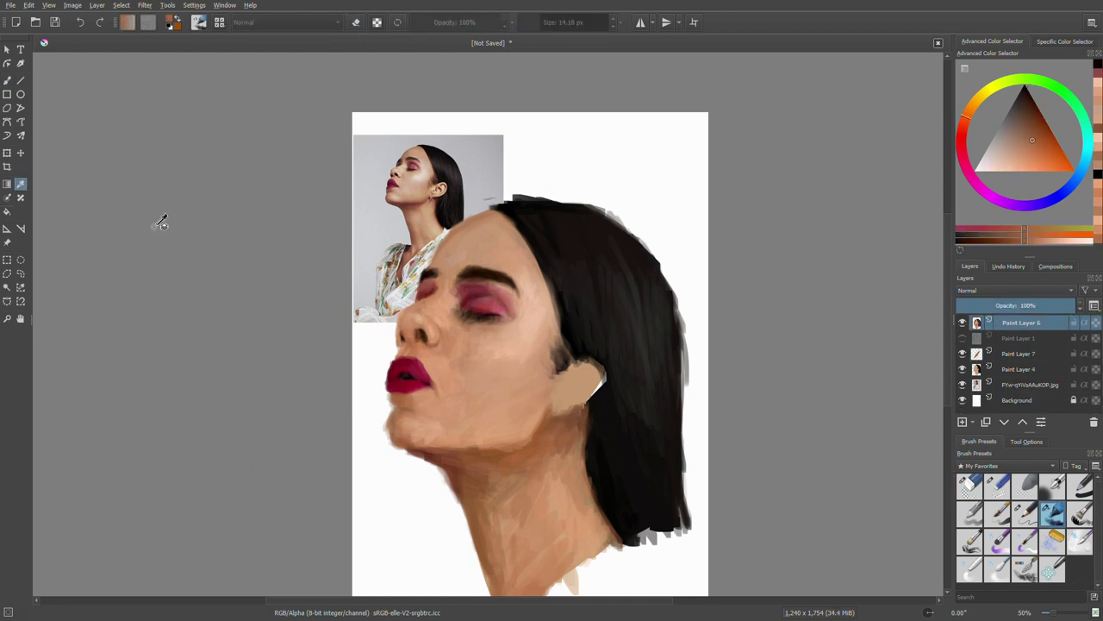
- Reselect the Marker Dry brush, lighten the painting colour and enlarge the brush
key(b)
key(e)
click(1051, 515)
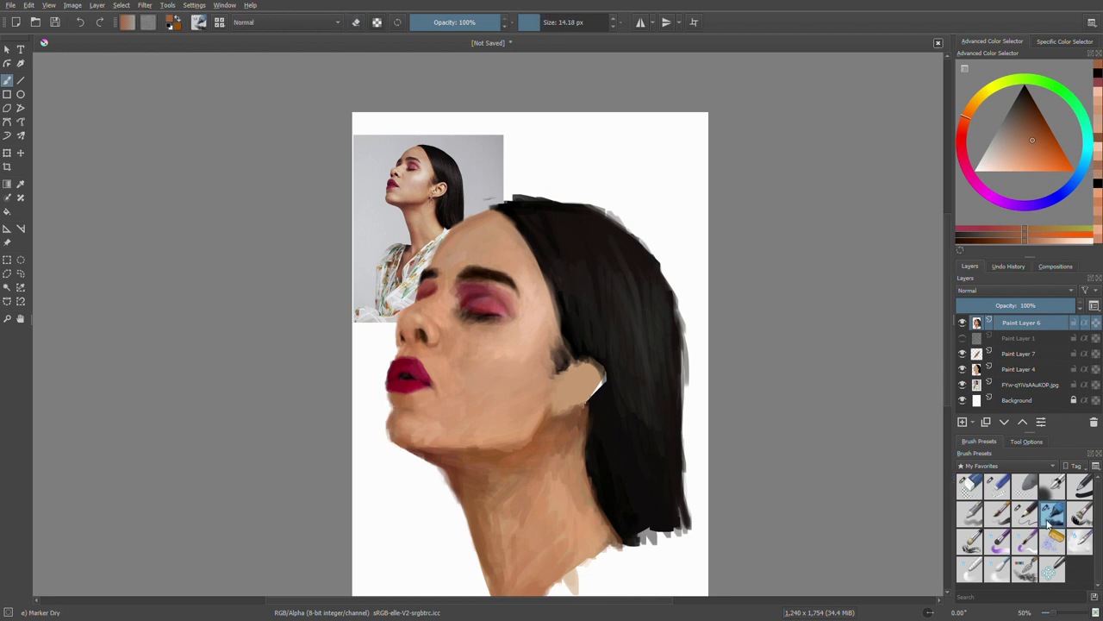
drag(1026, 138, 1029, 123)
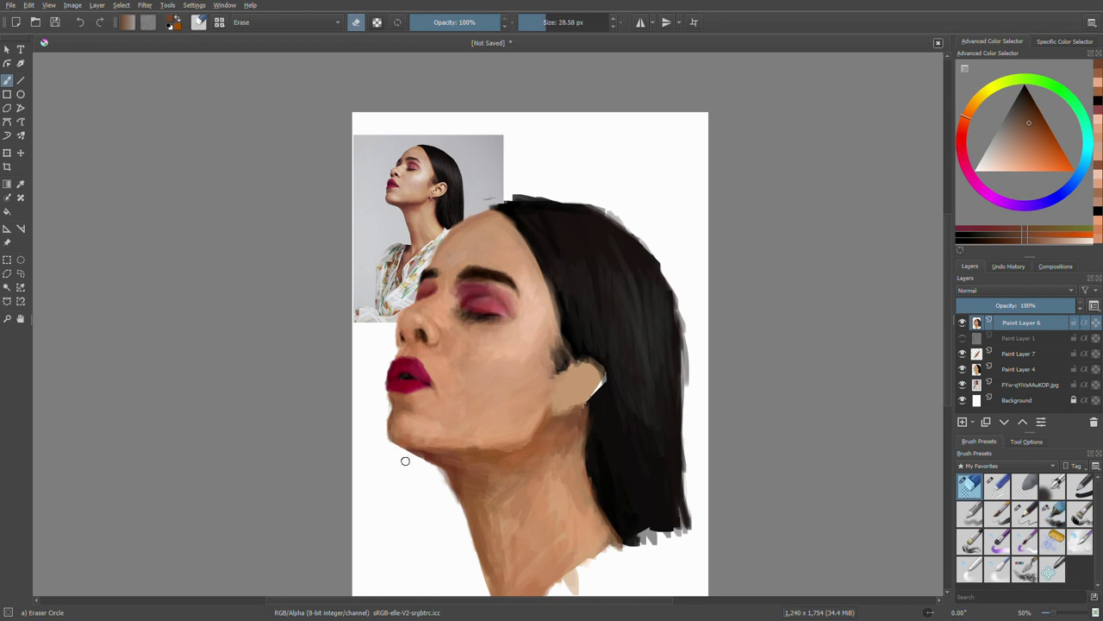
key(bracketright)
- On a new top layer, round off the ear shape and use a smaller brush
key(Insert)
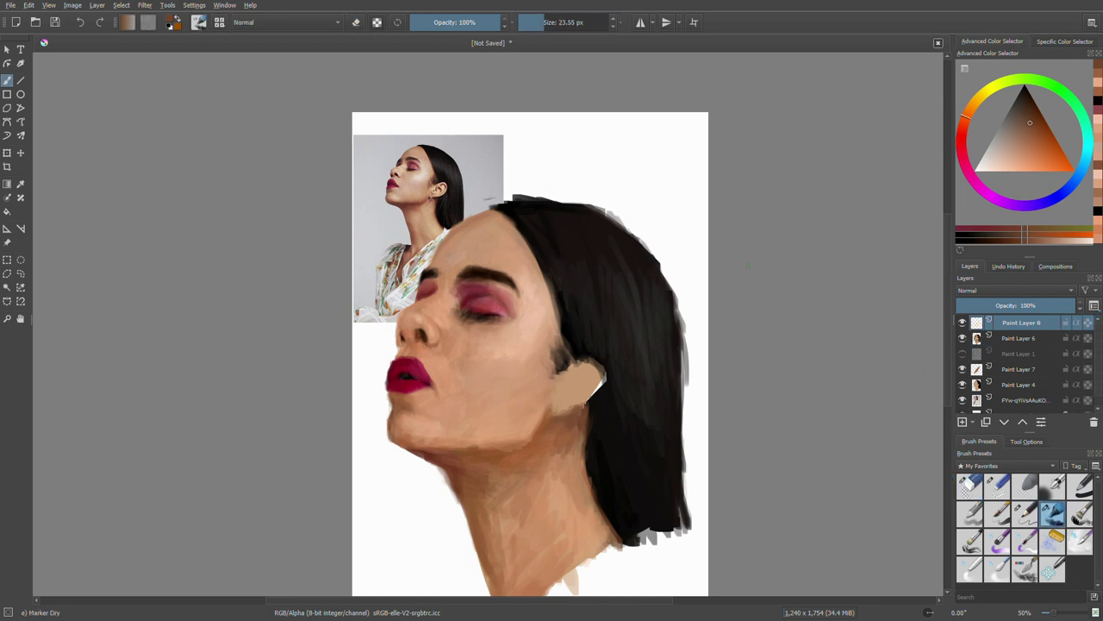
mouse_move(560, 372)
mouse_down()
mouse_move(581, 357)
mouse_move(608, 392)
mouse_move(556, 411)
mouse_up()
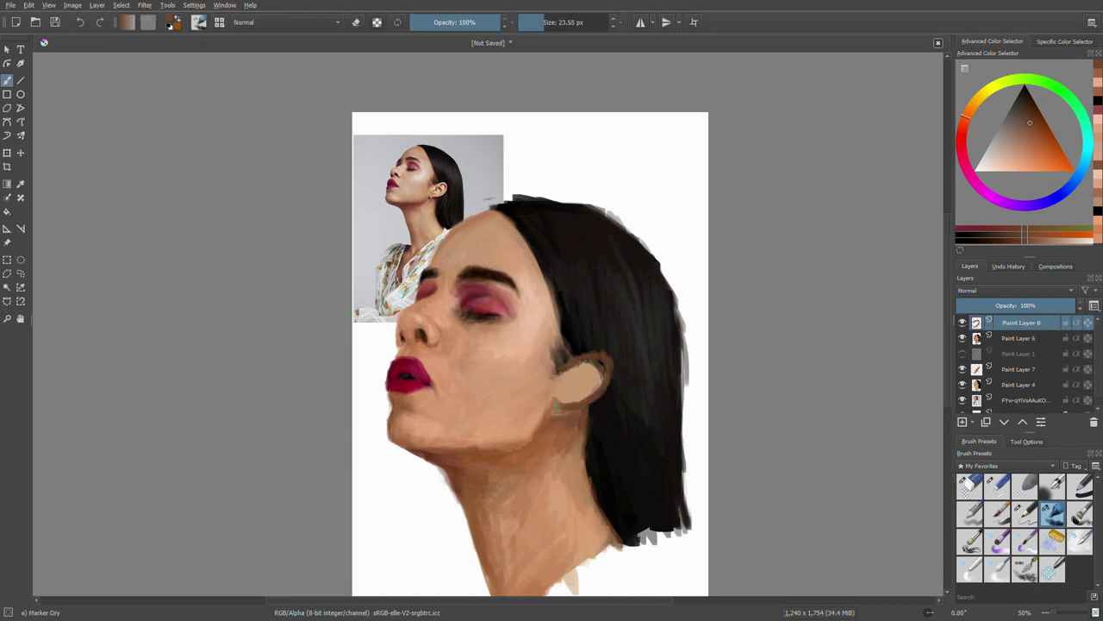
ctrl+click(590, 362)
key(bracketleft)
ctrl+click(602, 367)
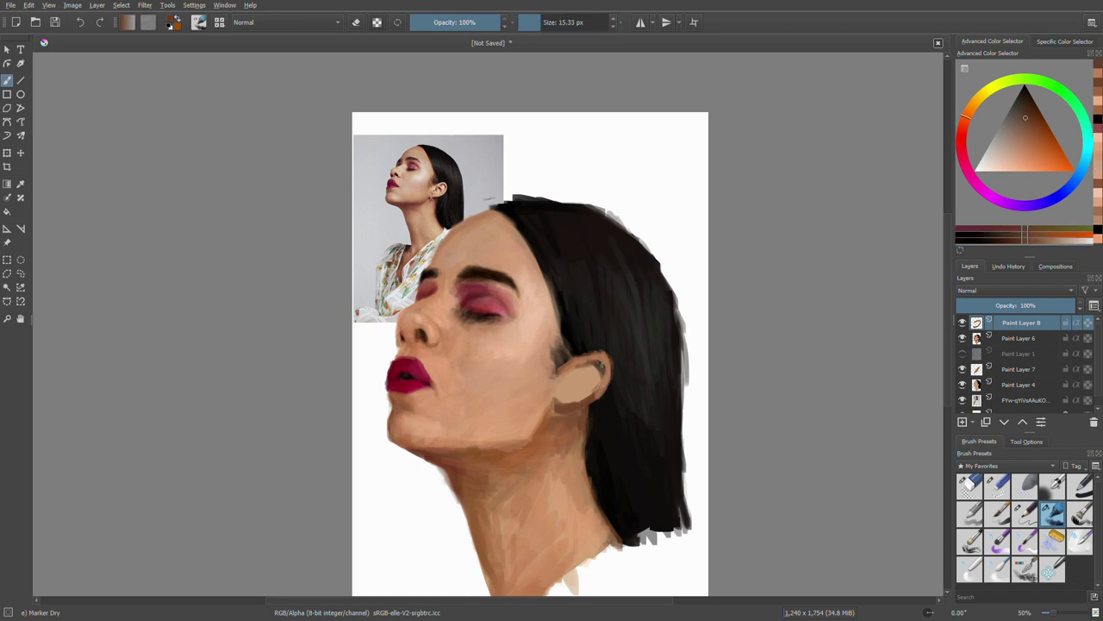
ctrl+click(600, 371)
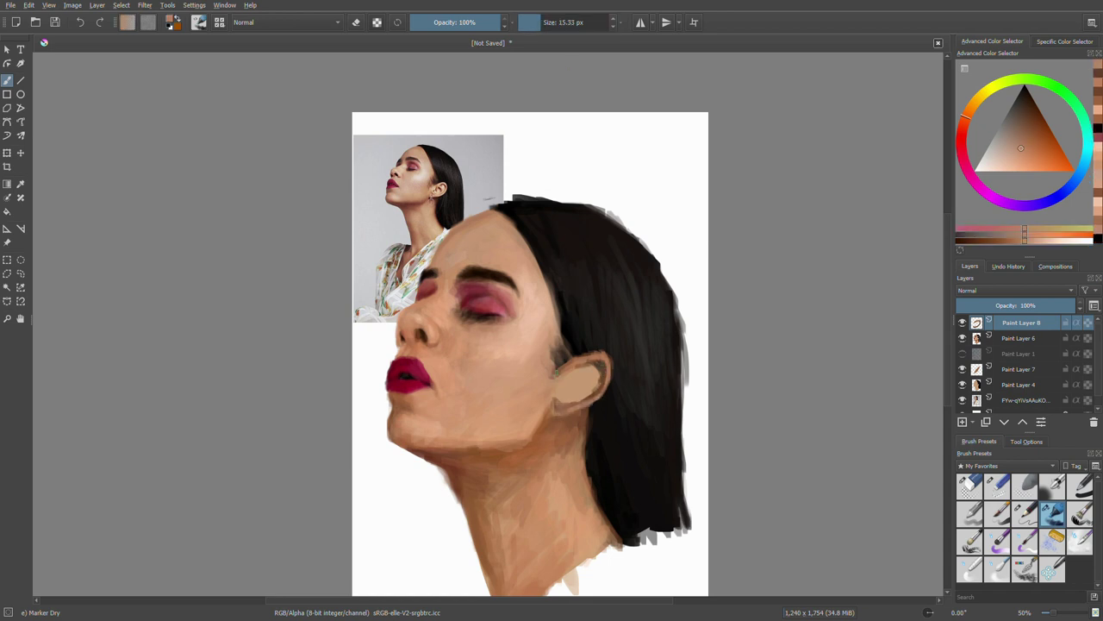
ctrl+click(587, 378)
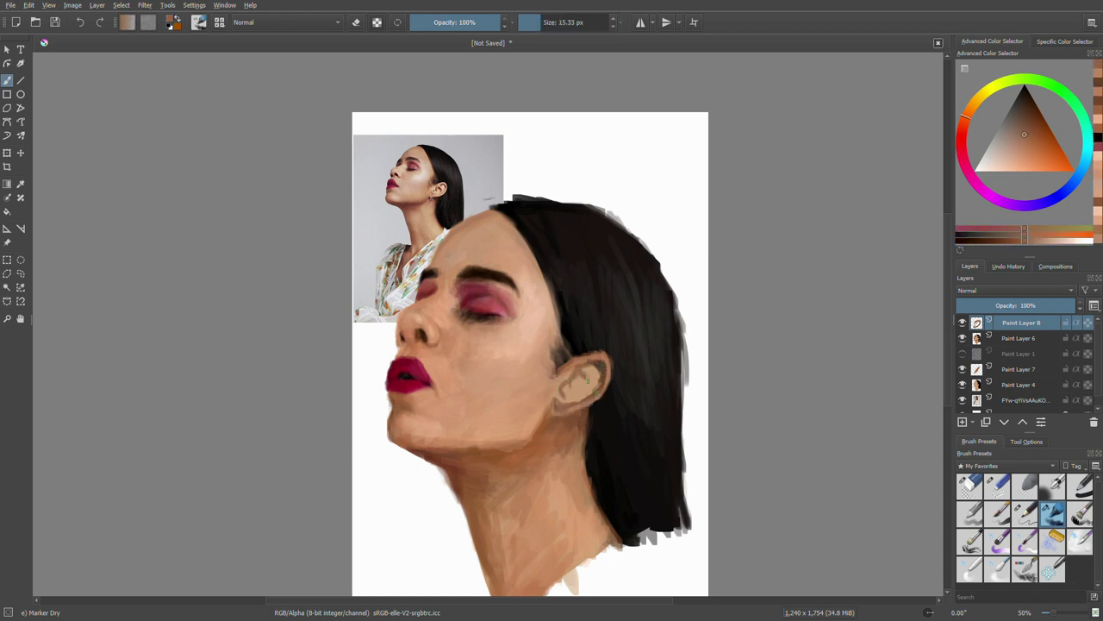
- Choose warm orange and skin tones and paint a small stroke on the ear
ctrl+click(597, 365)
click(1099, 139)
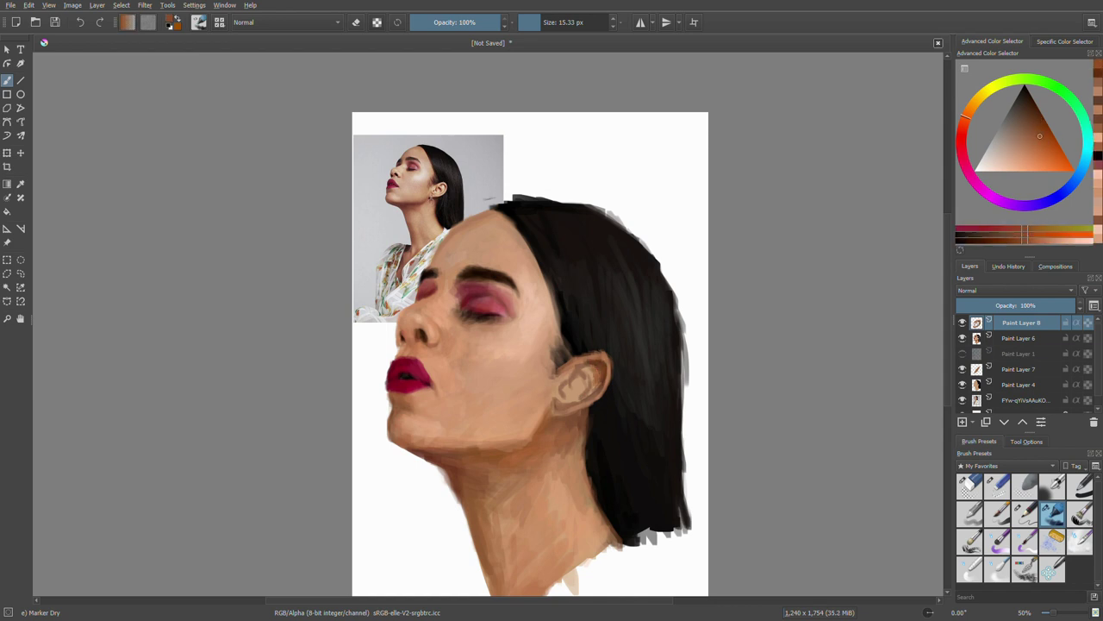
ctrl+click(578, 378)
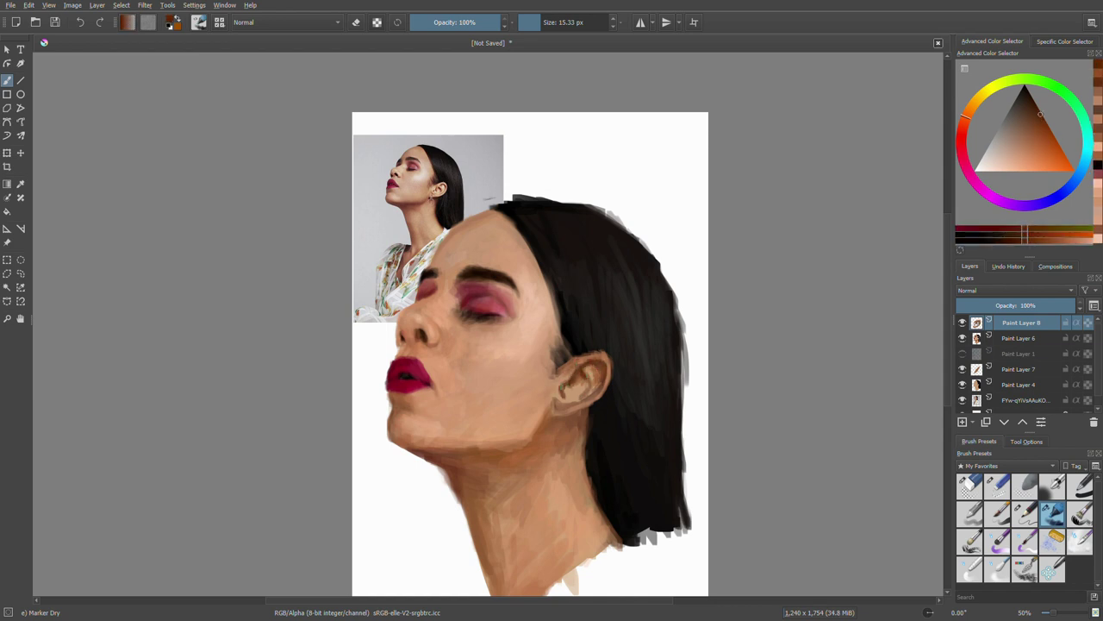
ctrl+click(596, 398)
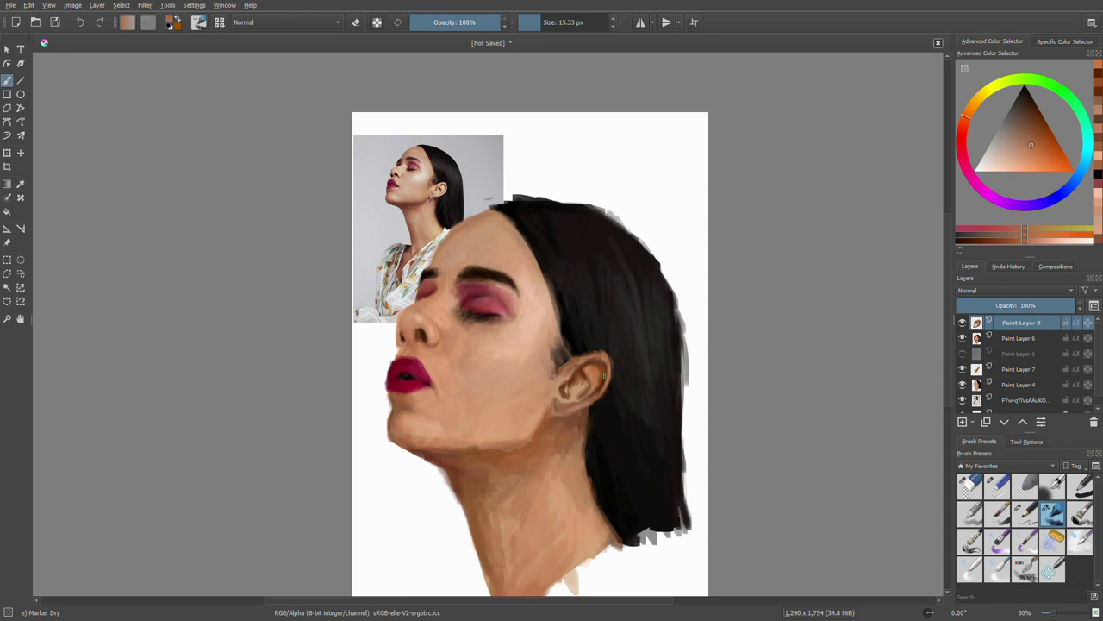
drag(579, 376, 573, 392)
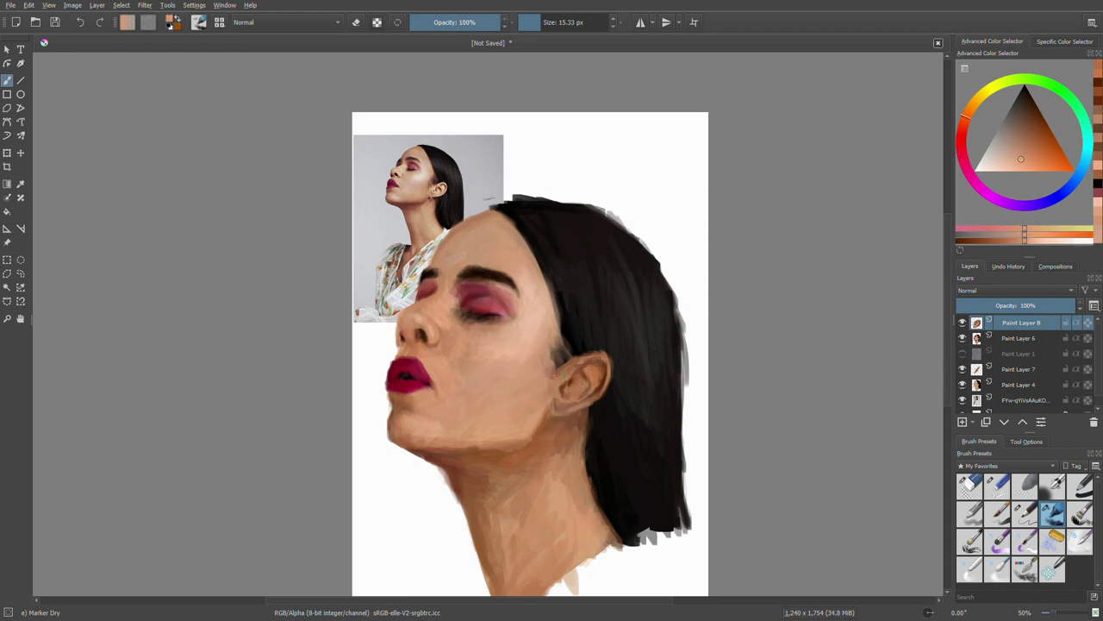
- Sample lighter and darker tones around the ear and settle on a medium skin tone
ctrl+click(558, 381)
ctrl+click(569, 381)
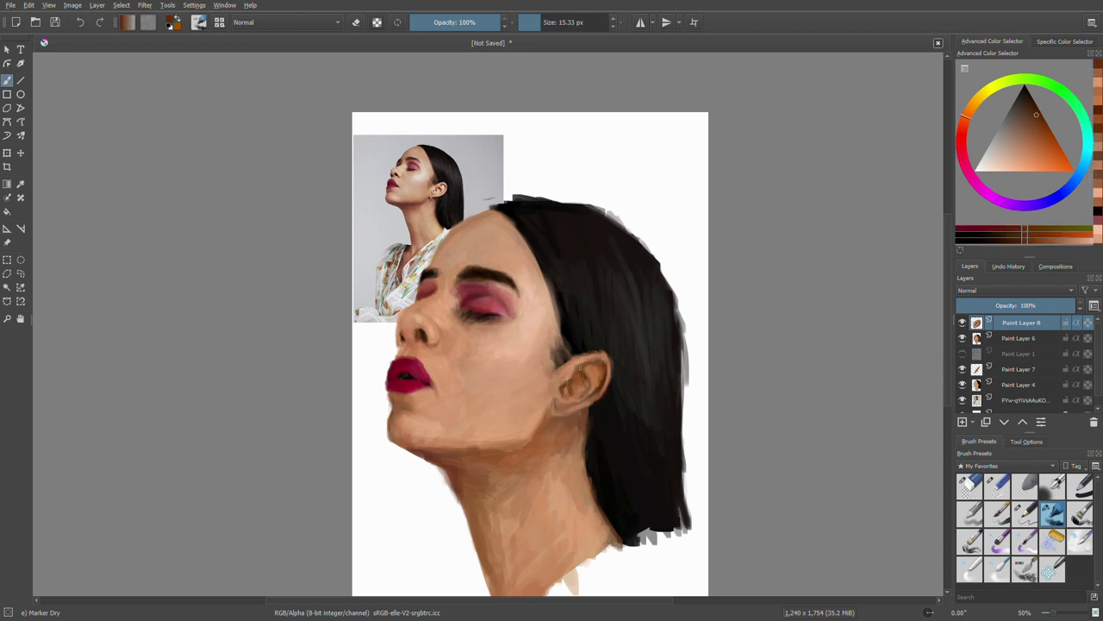
ctrl+click(591, 371)
ctrl+click(569, 384)
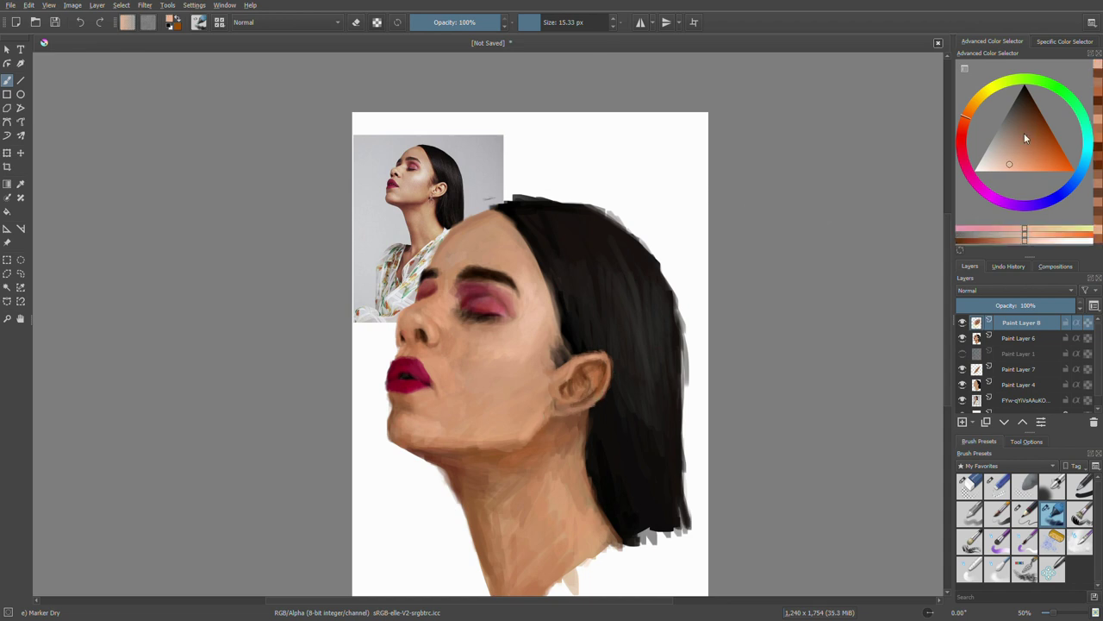
click(1030, 139)
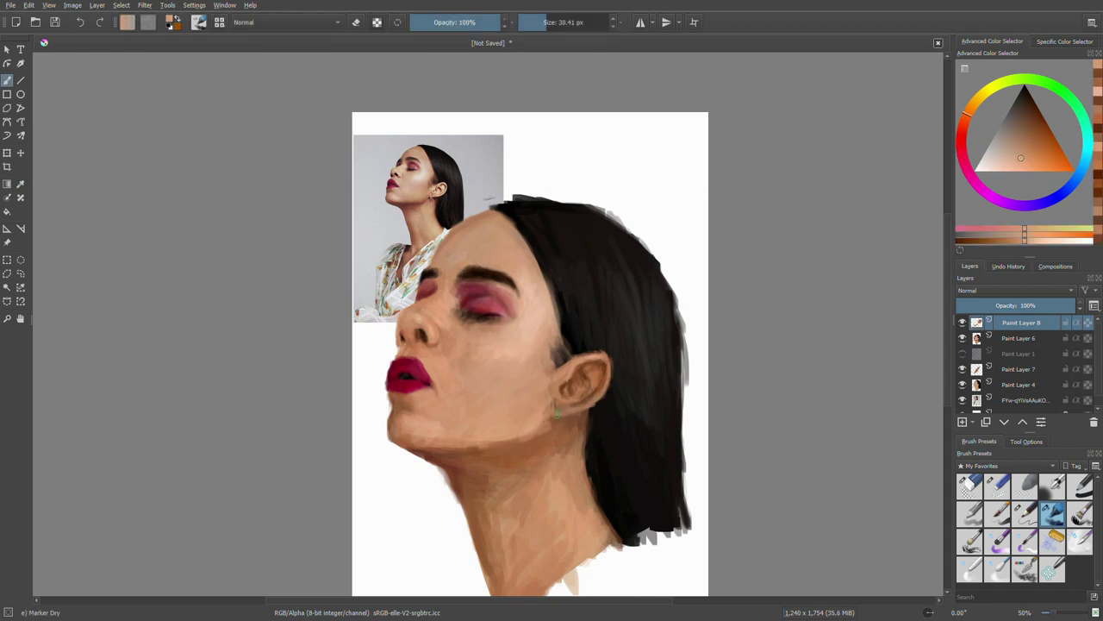
- Sample lighter and redder neck skin tones, then briefly hide the top layer to compare
ctrl+click(531, 440)
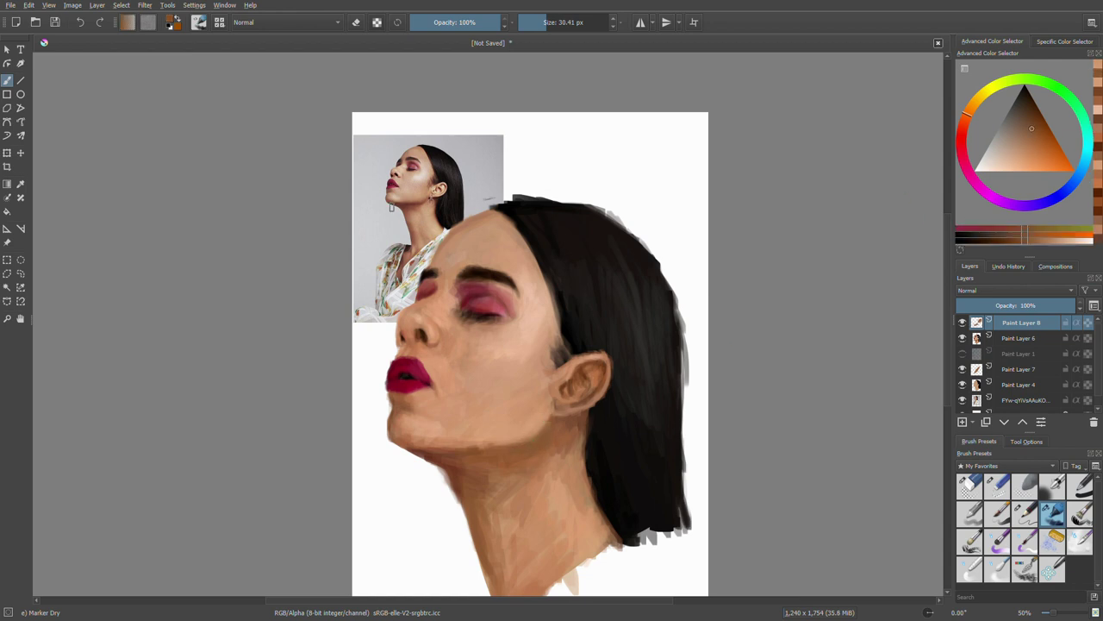
ctrl+click(511, 466)
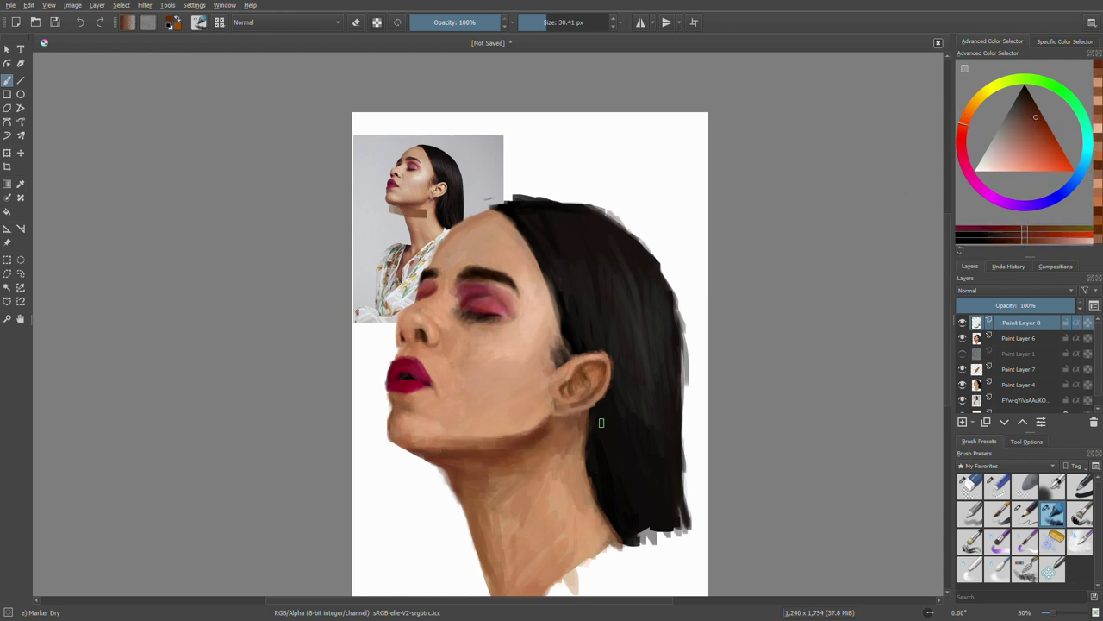
ctrl+click(571, 435)
ctrl+click(491, 458)
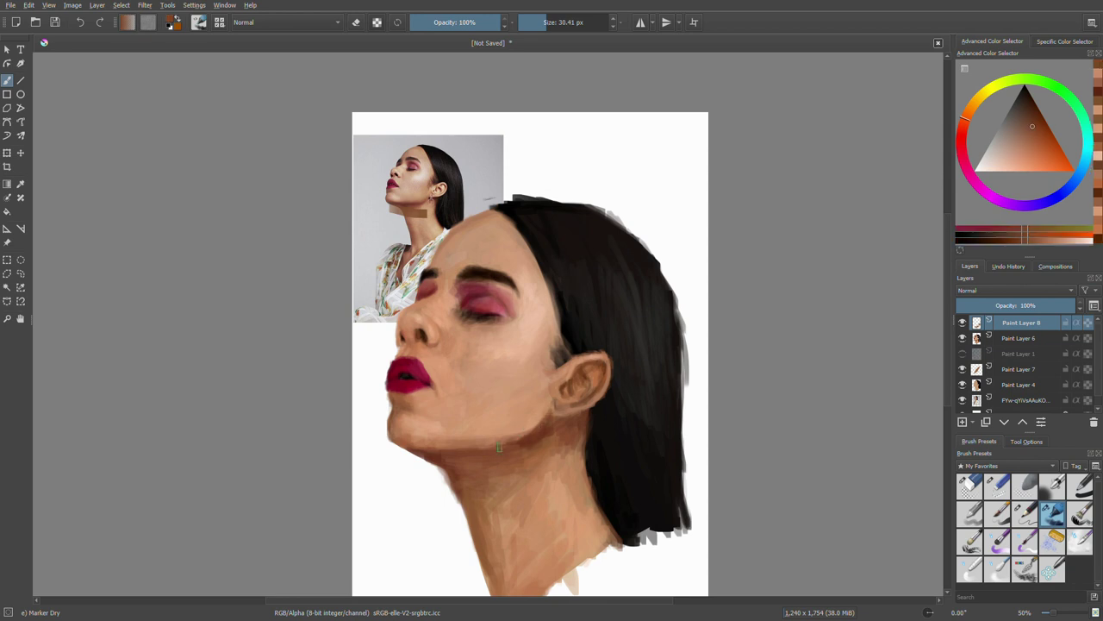
ctrl+click(535, 422)
click(963, 321)
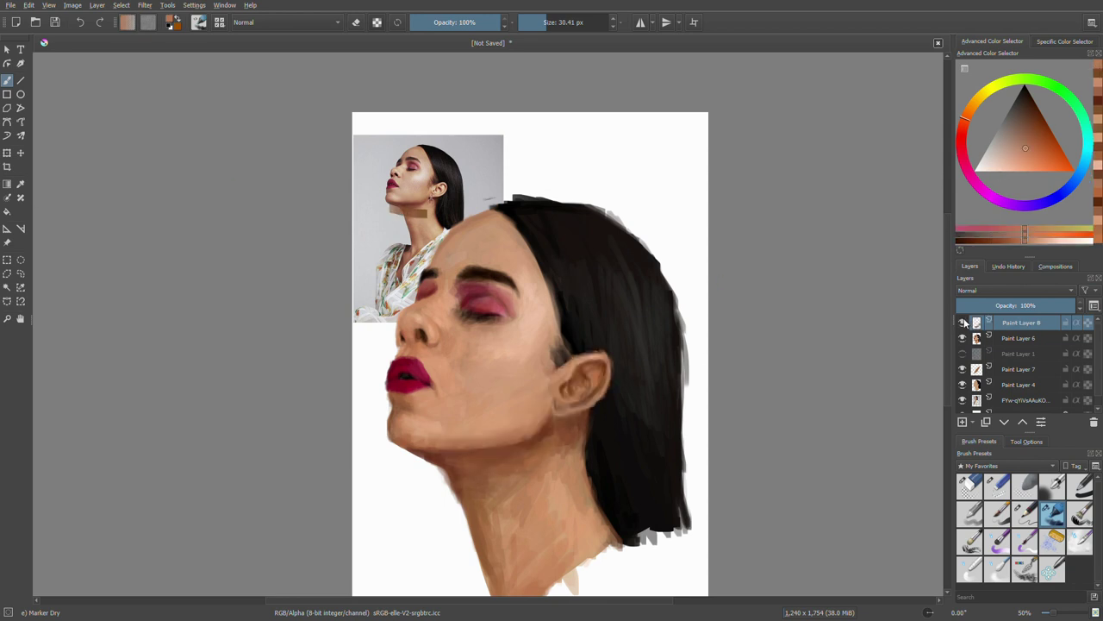
key(ctrl+t)
drag(612, 401, 620, 407)
key(b)
key(ctrl+t)
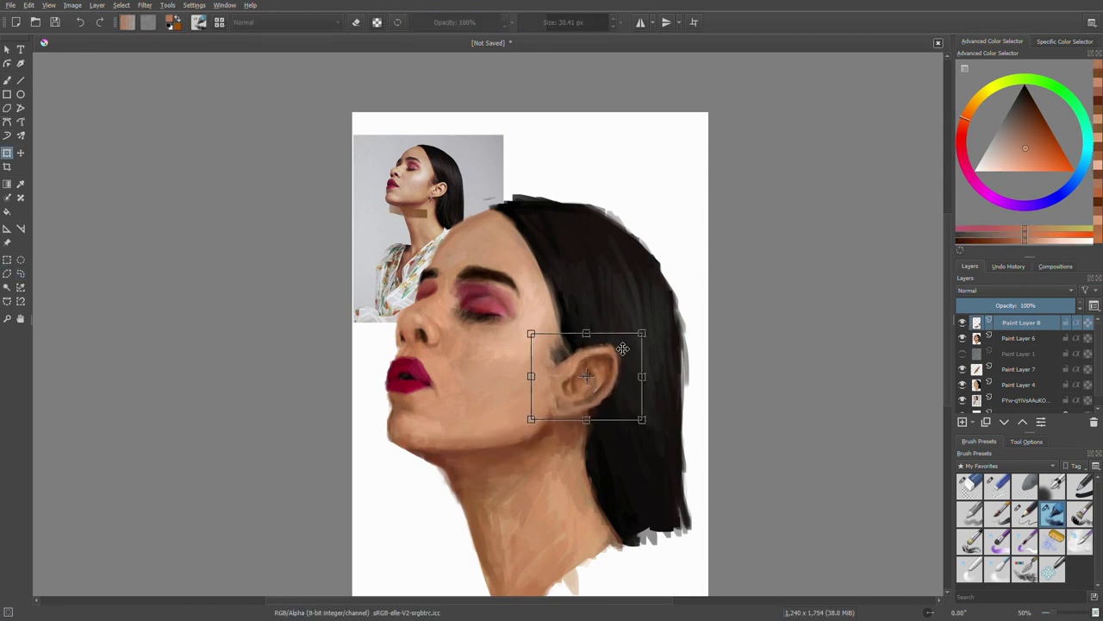
key(b)
ctrl+click(536, 416)
ctrl+click(620, 383)
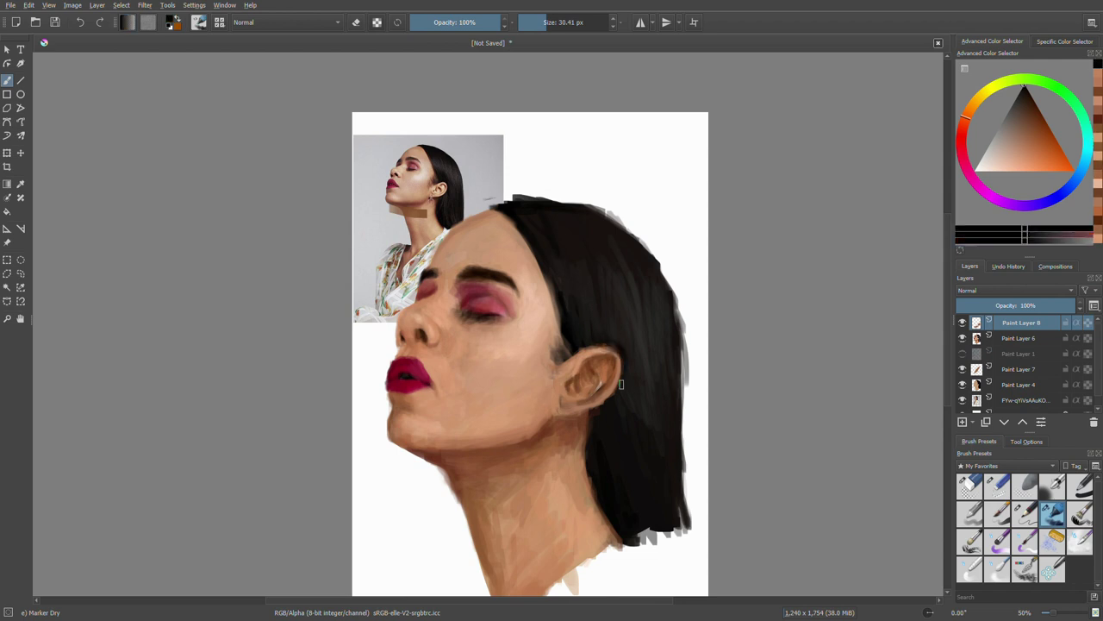
click(79, 22)
key(ctrl+r)
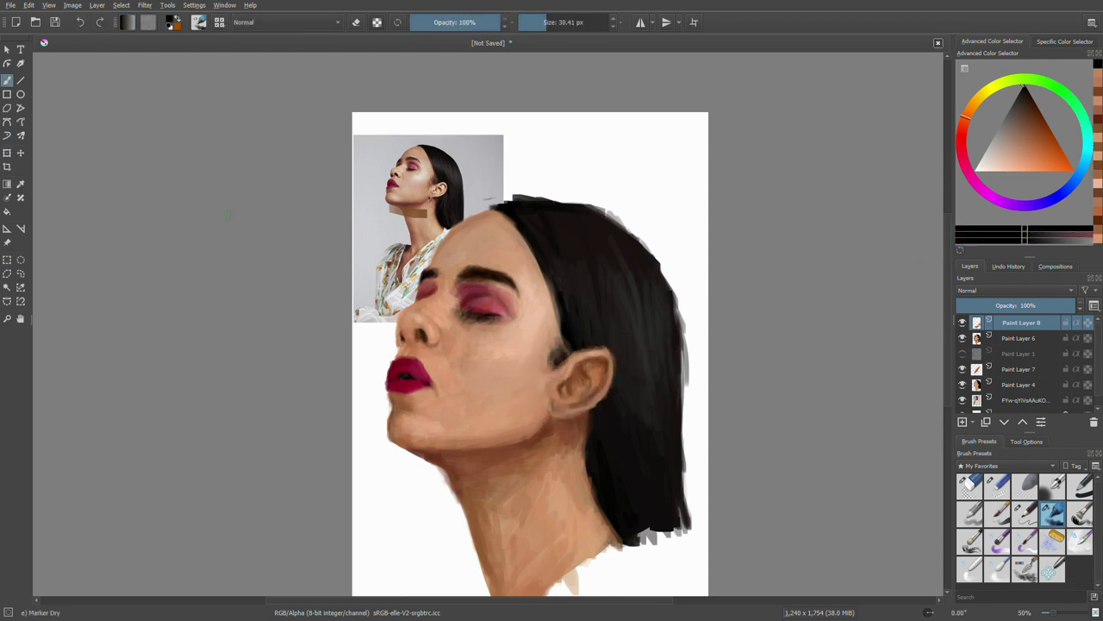
ctrl+click(564, 412)
key(bracketleft)
- Sample several lighter and darker skin tones around the neck
ctrl+click(564, 412)
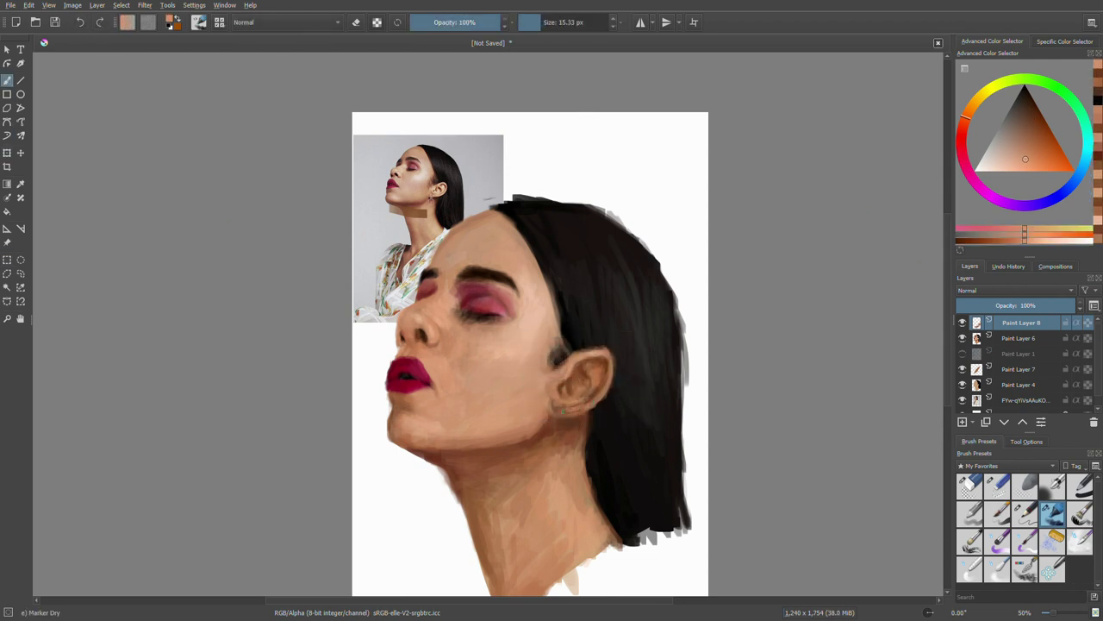
ctrl+click(566, 411)
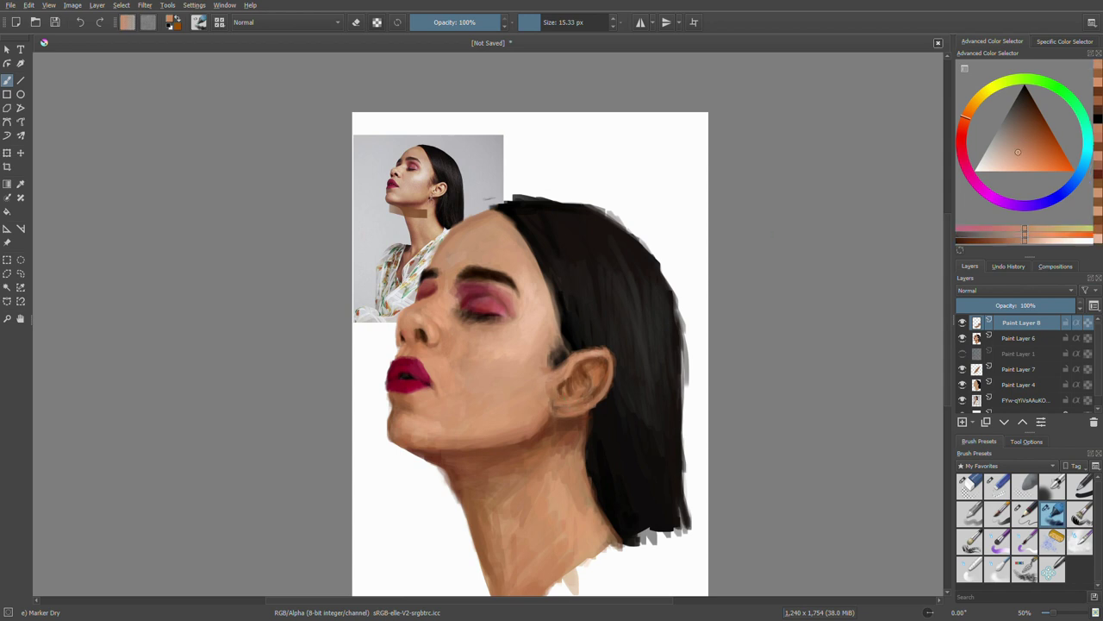
ctrl+click(574, 403)
ctrl+click(574, 404)
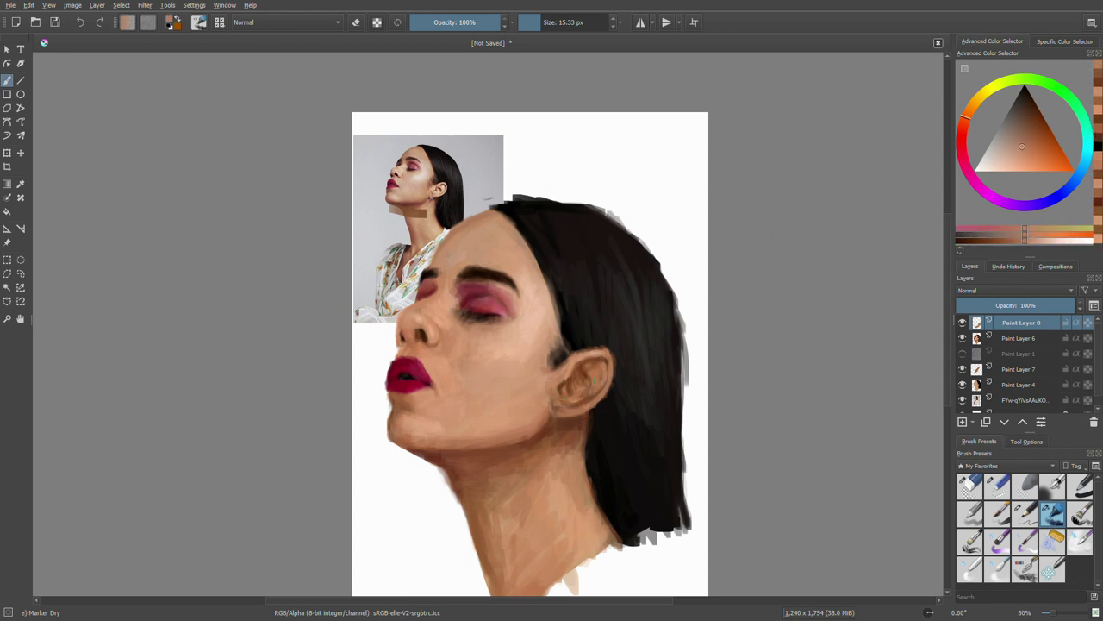
ctrl+click(578, 401)
ctrl+click(551, 419)
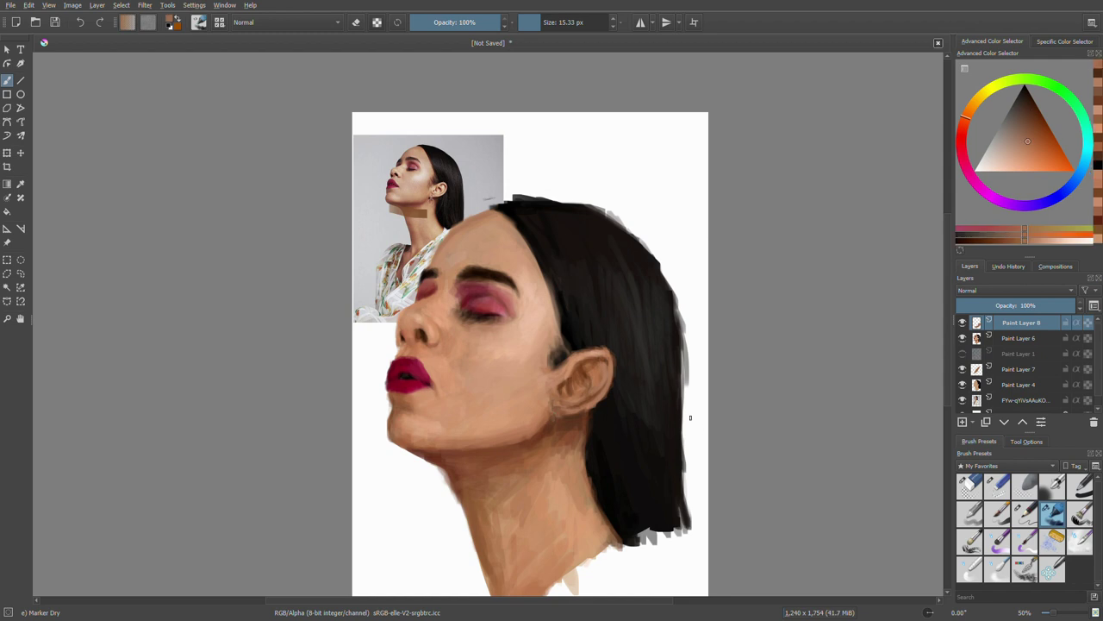
- Paint thin dark grey strokes along the hair's right edge
ctrl+click(614, 293)
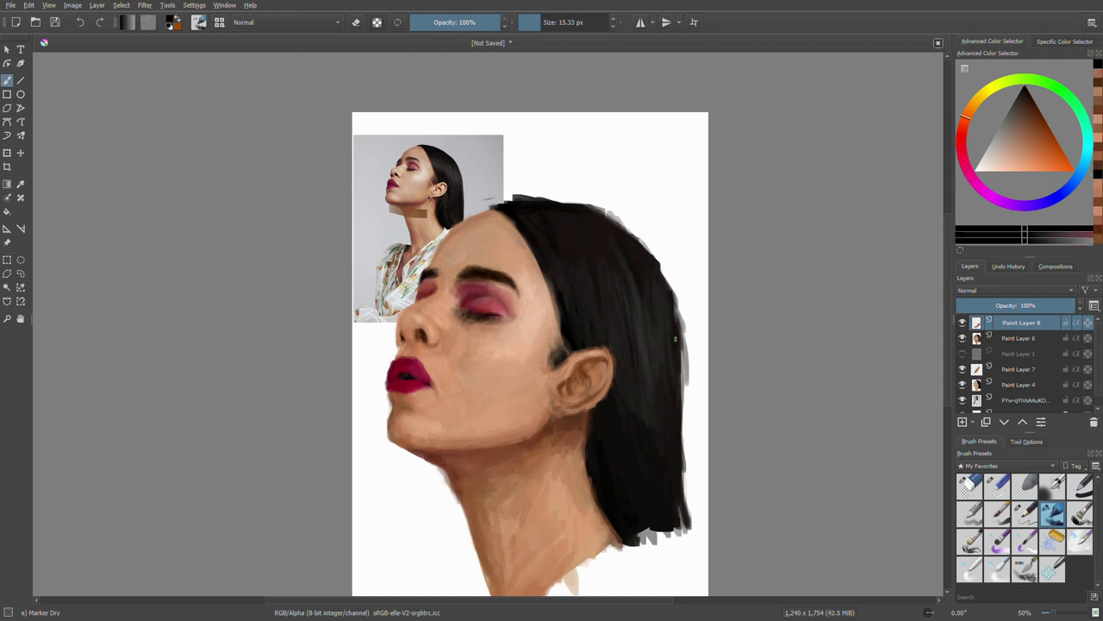
click(1015, 97)
drag(689, 429, 684, 493)
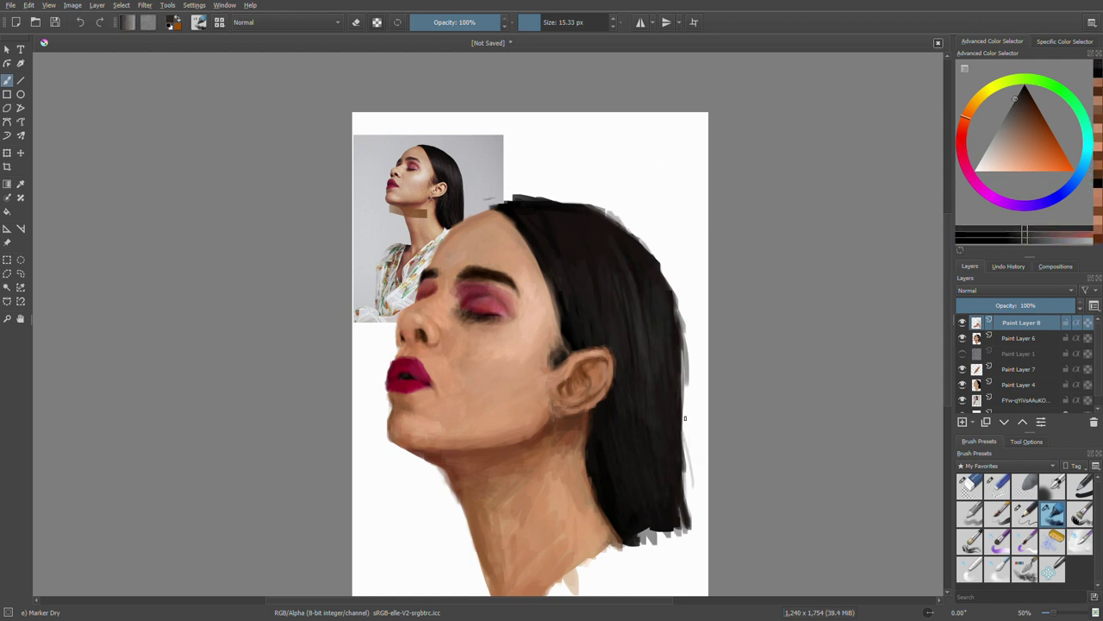
drag(702, 317, 691, 472)
- Darken the hair interior and its upper-right edge with near-black and dark grey strokes
click(1035, 102)
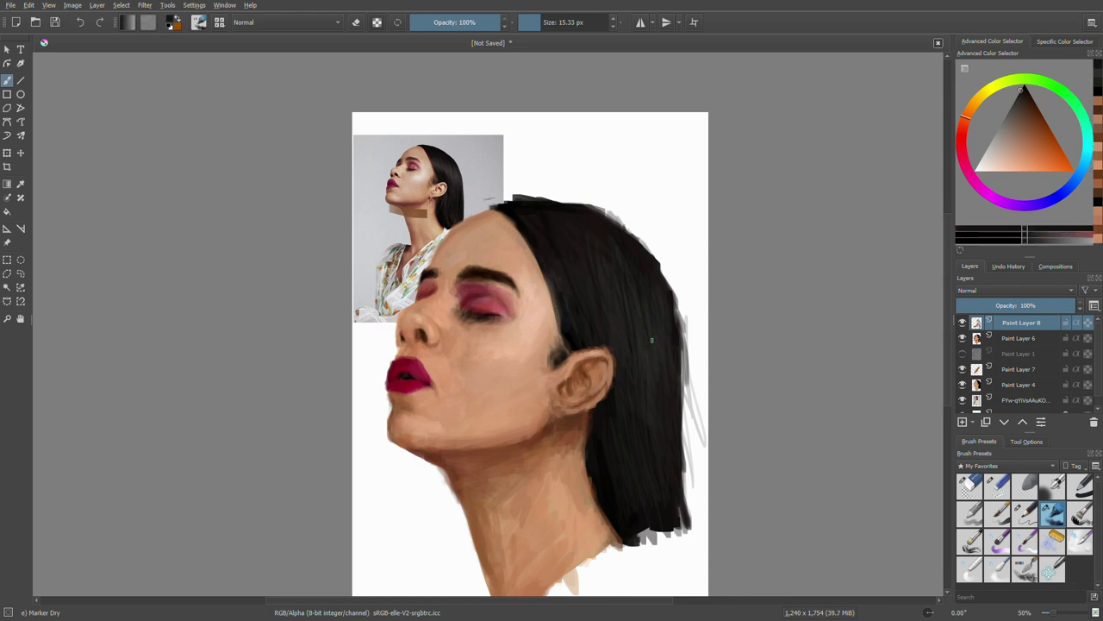
drag(559, 246, 557, 290)
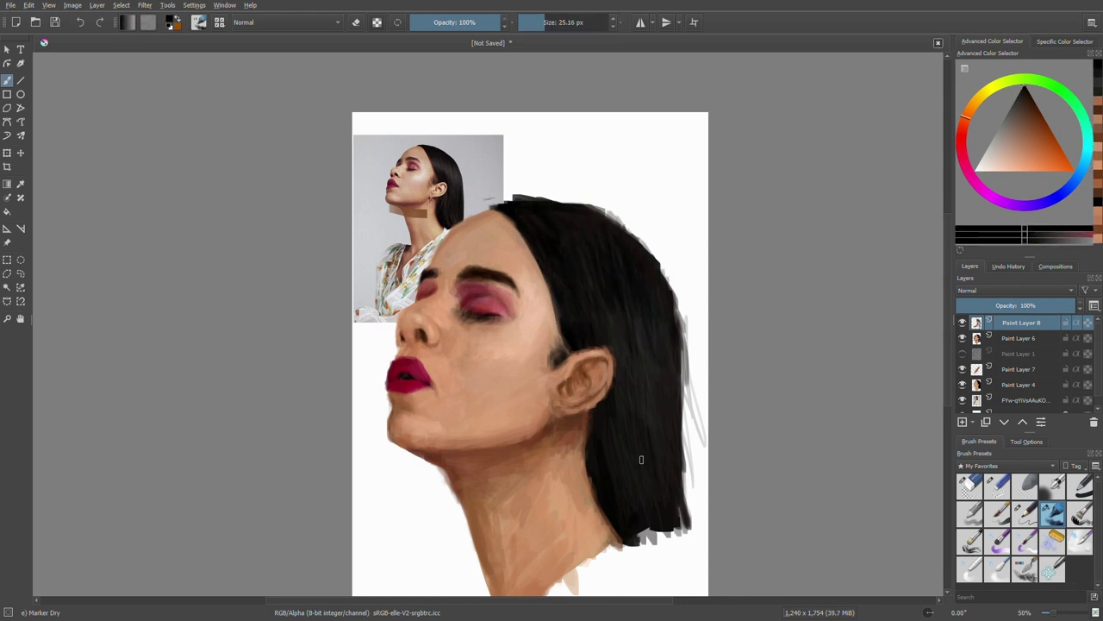
ctrl+click(635, 380)
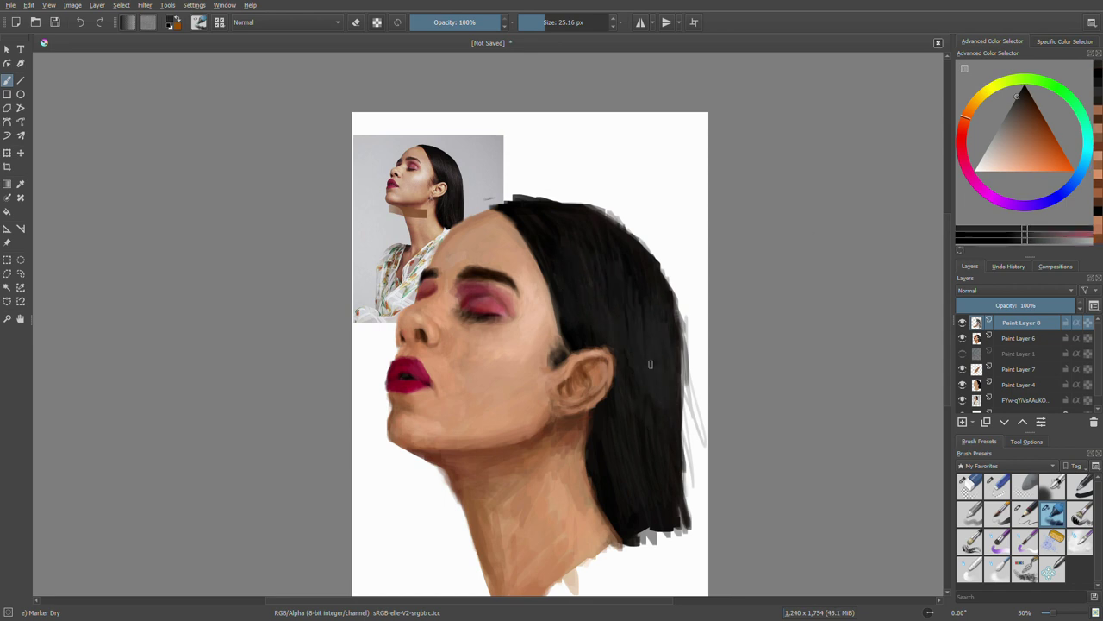
click(1019, 95)
drag(630, 255, 631, 230)
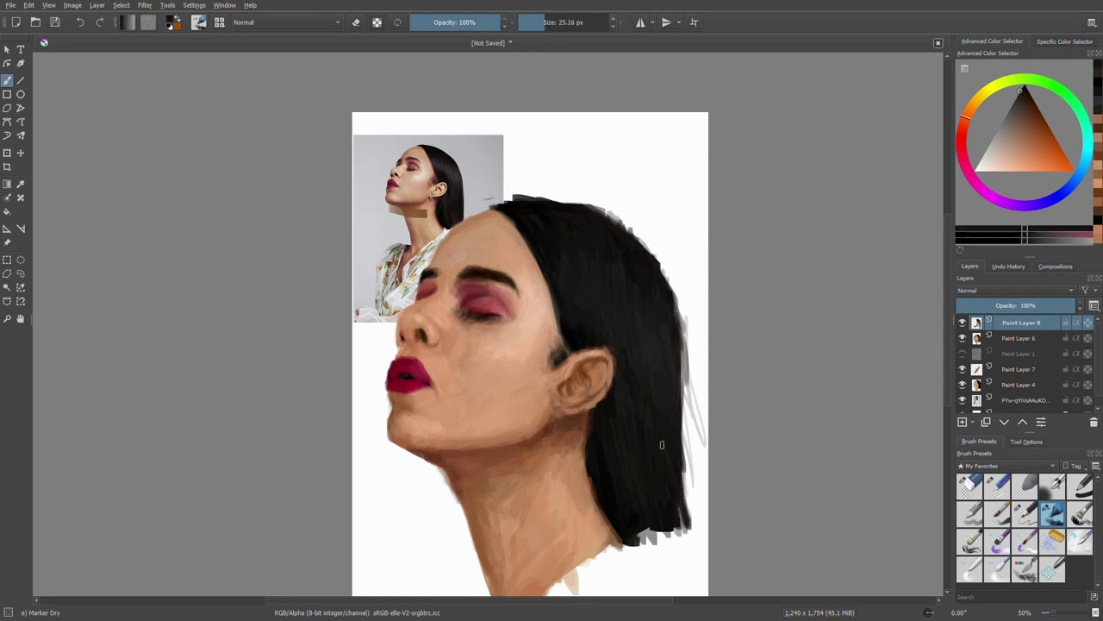
ctrl+click(629, 190)
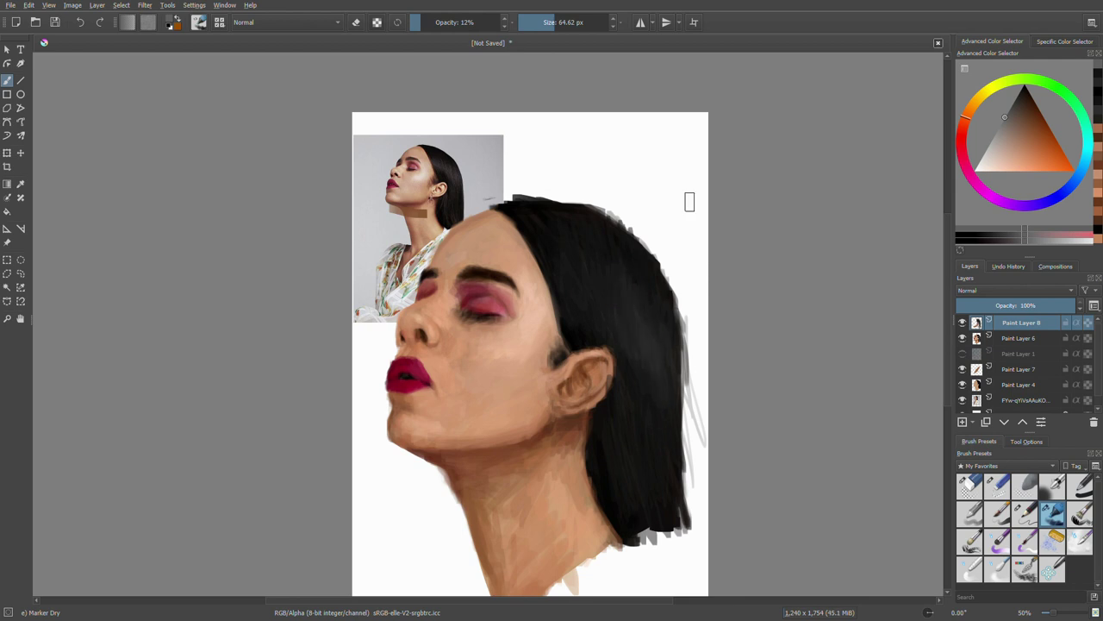
- Paint a light skin tone along the chin edge
ctrl+click(574, 315)
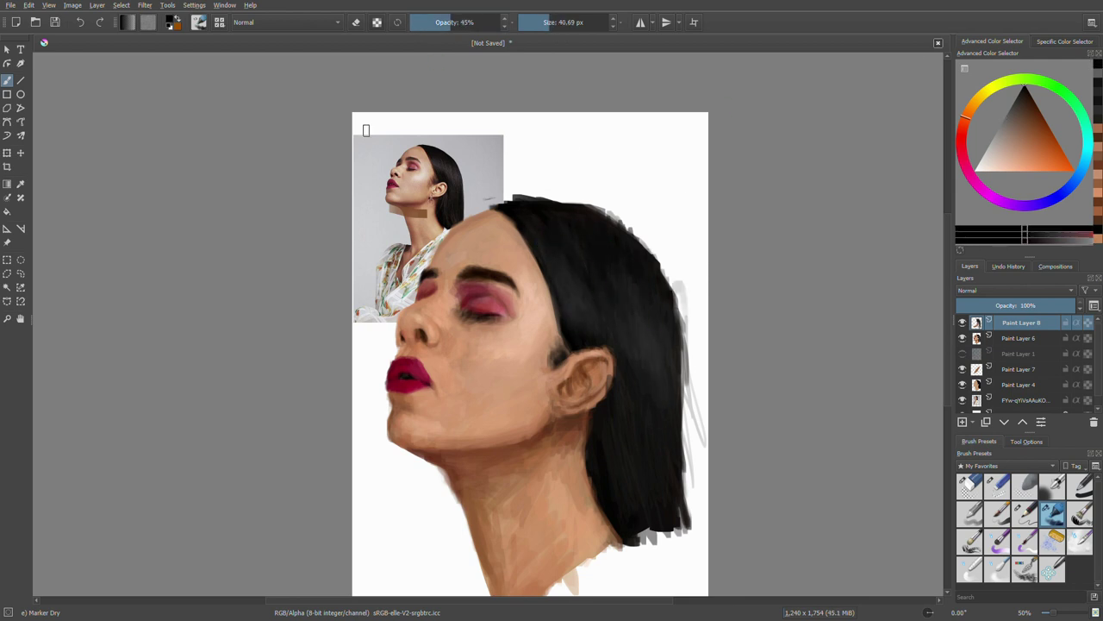
ctrl+click(431, 414)
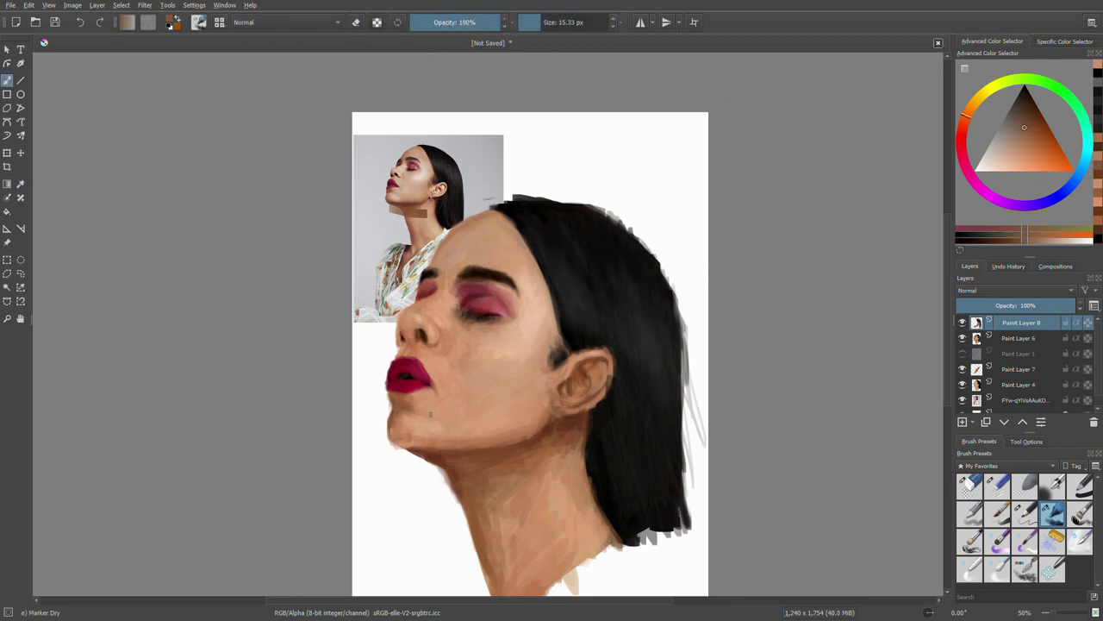
drag(395, 421, 419, 447)
ctrl+click(405, 449)
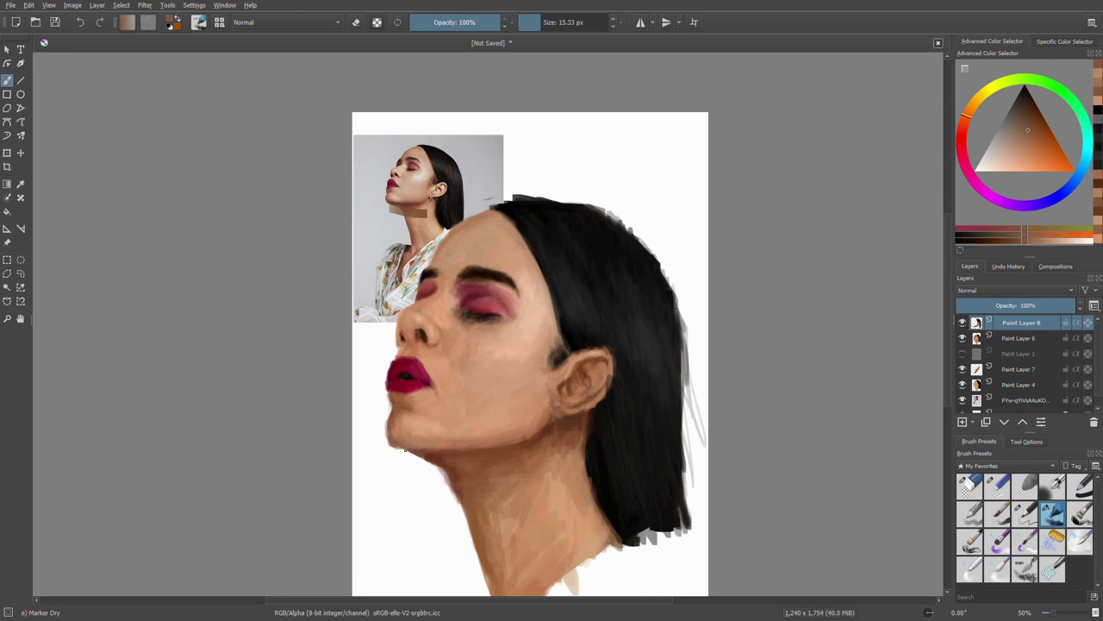
ctrl+click(437, 437)
- Sample lighter, darker and dark red skin tones, varying opacity and brush size
ctrl+click(517, 337)
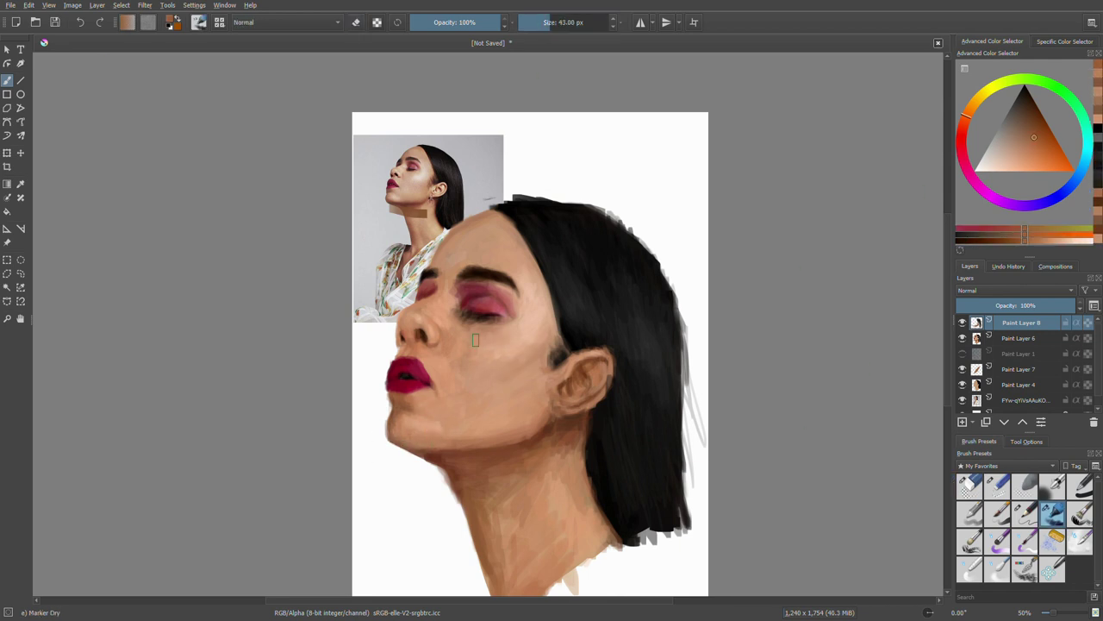
ctrl+click(496, 440)
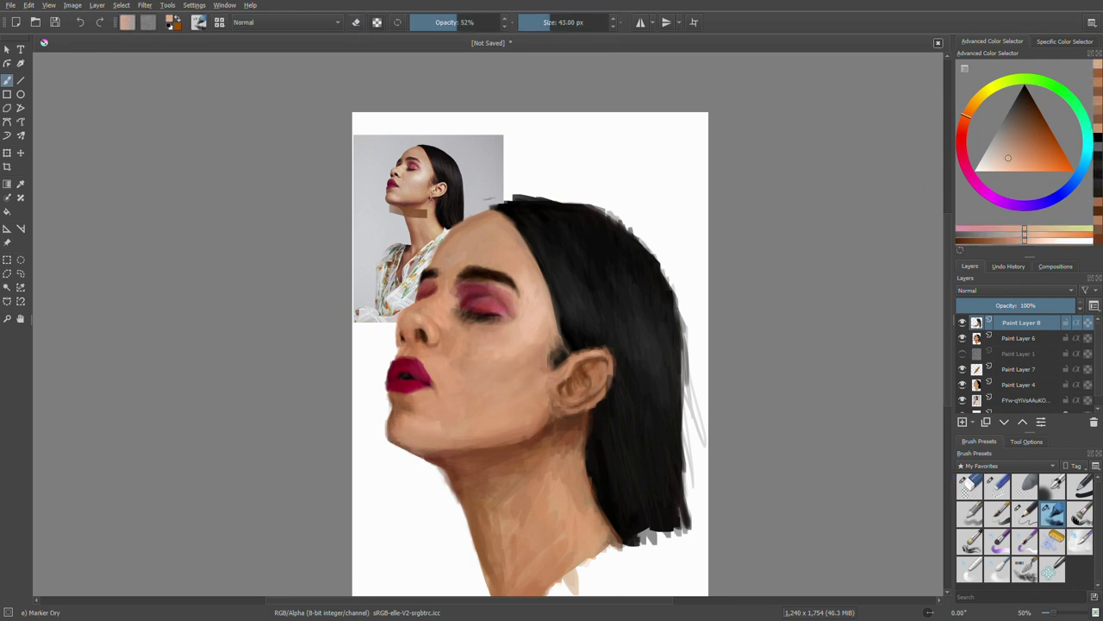
ctrl+click(463, 453)
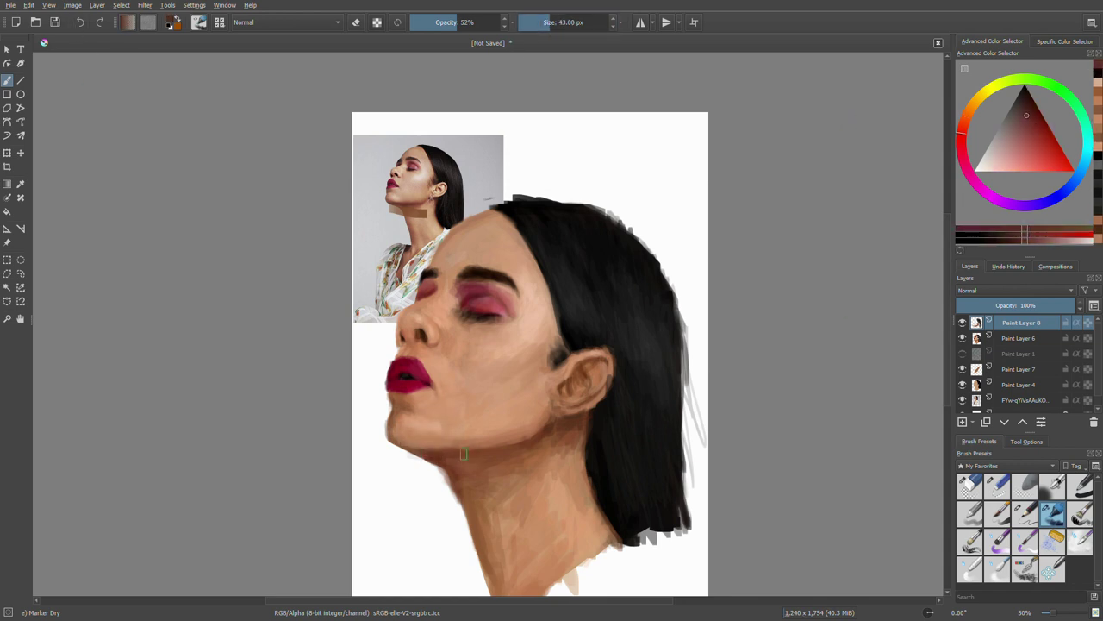
ctrl+click(483, 436)
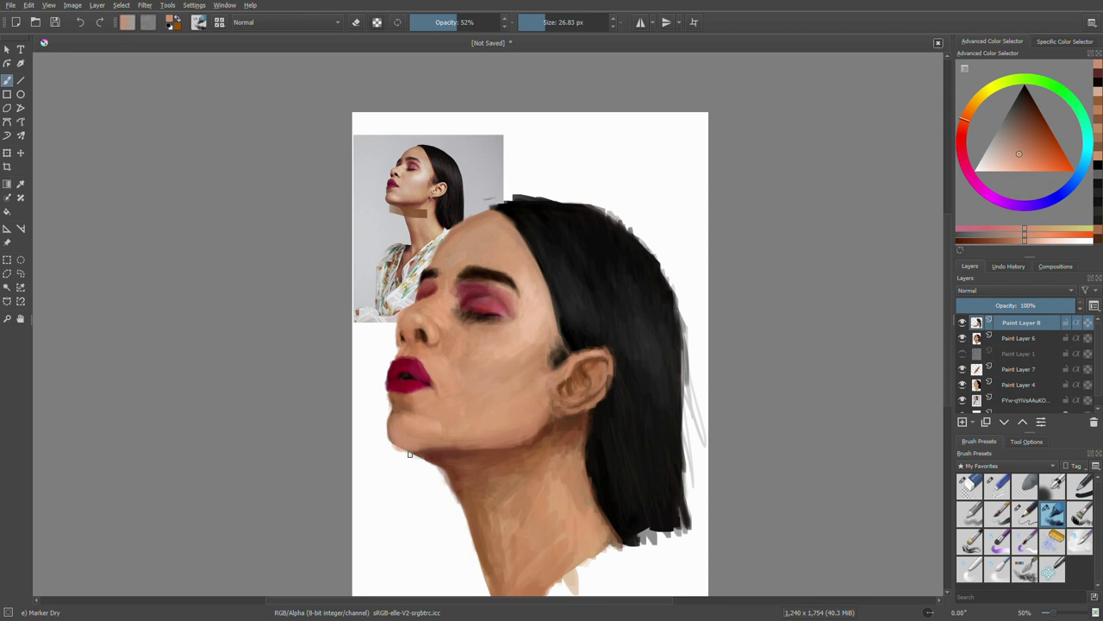
ctrl+click(409, 412)
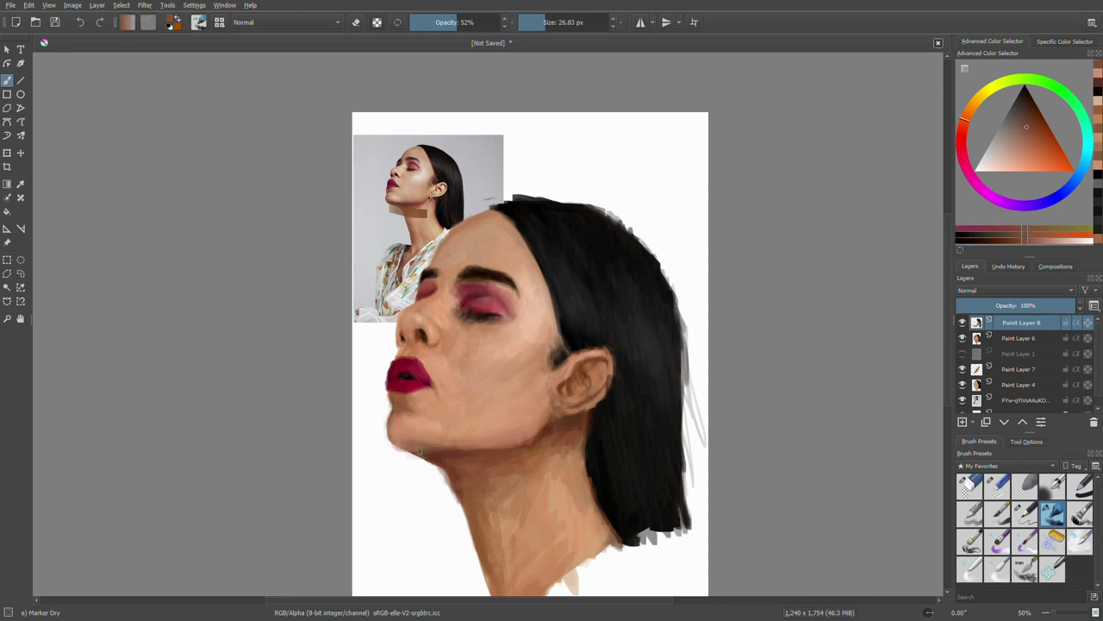
ctrl+click(496, 470)
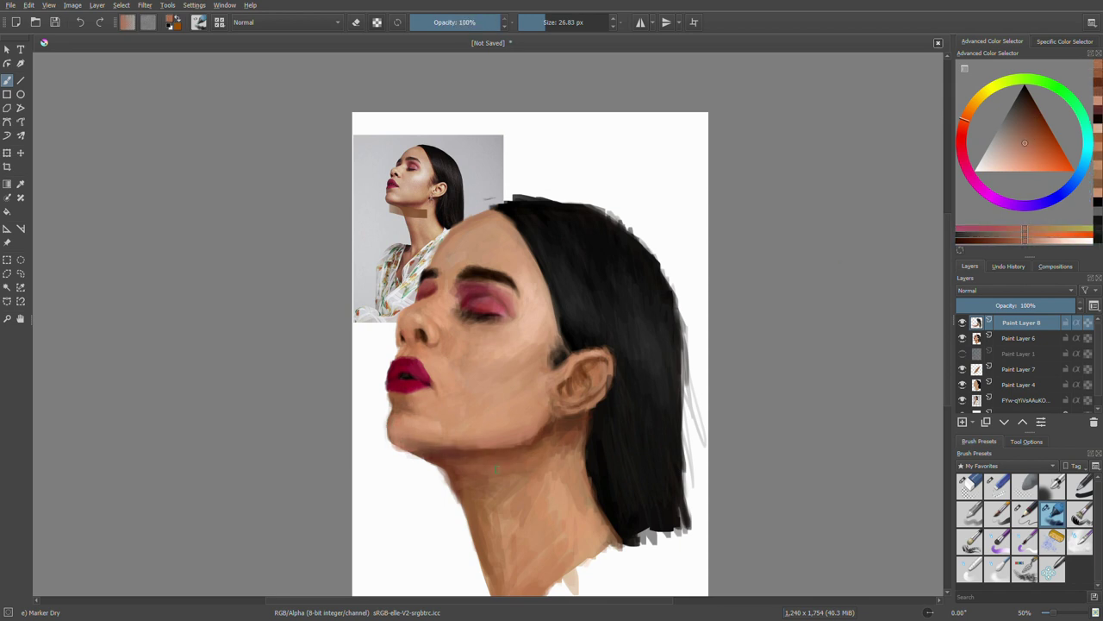
ctrl+click(564, 445)
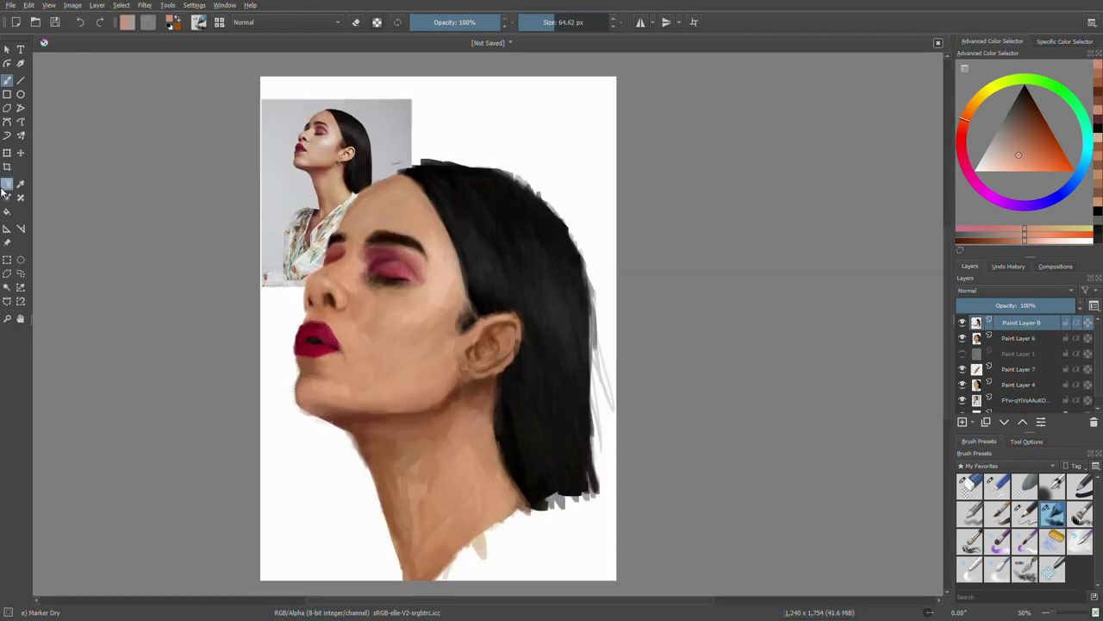
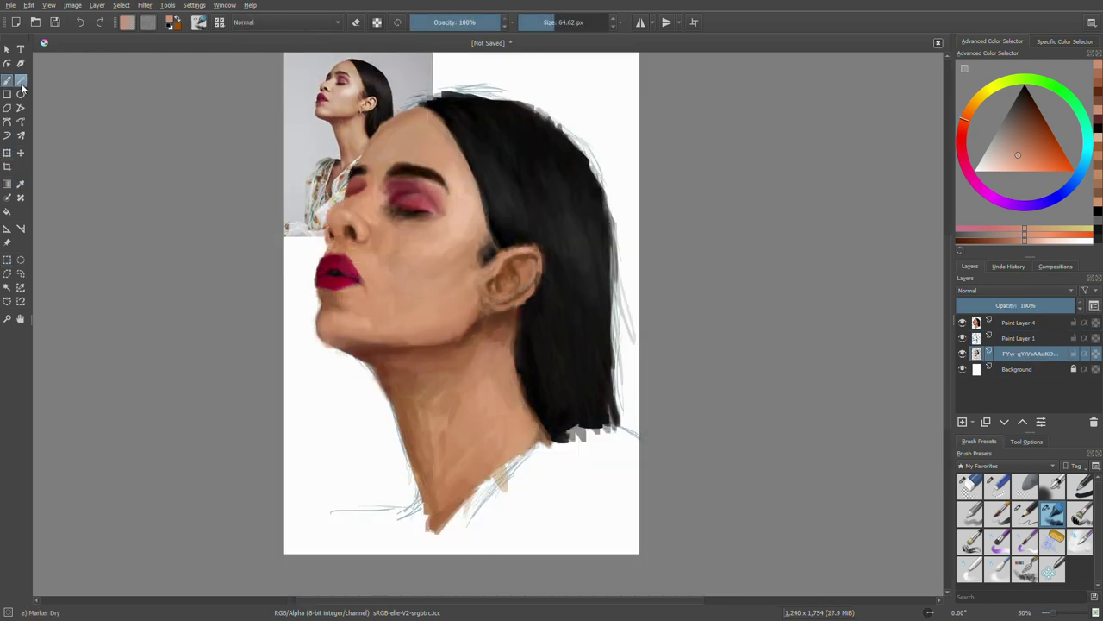
- Sample a darker skin tone and move Paint Layer 5 above the reference photo
key(d)
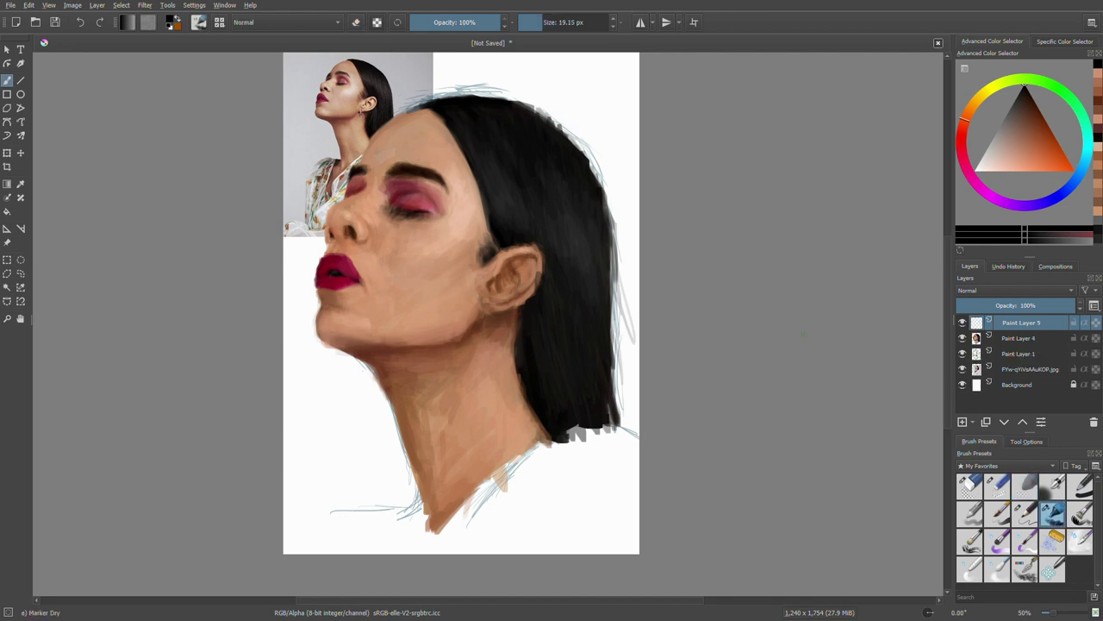
click(538, 388)
key(b)
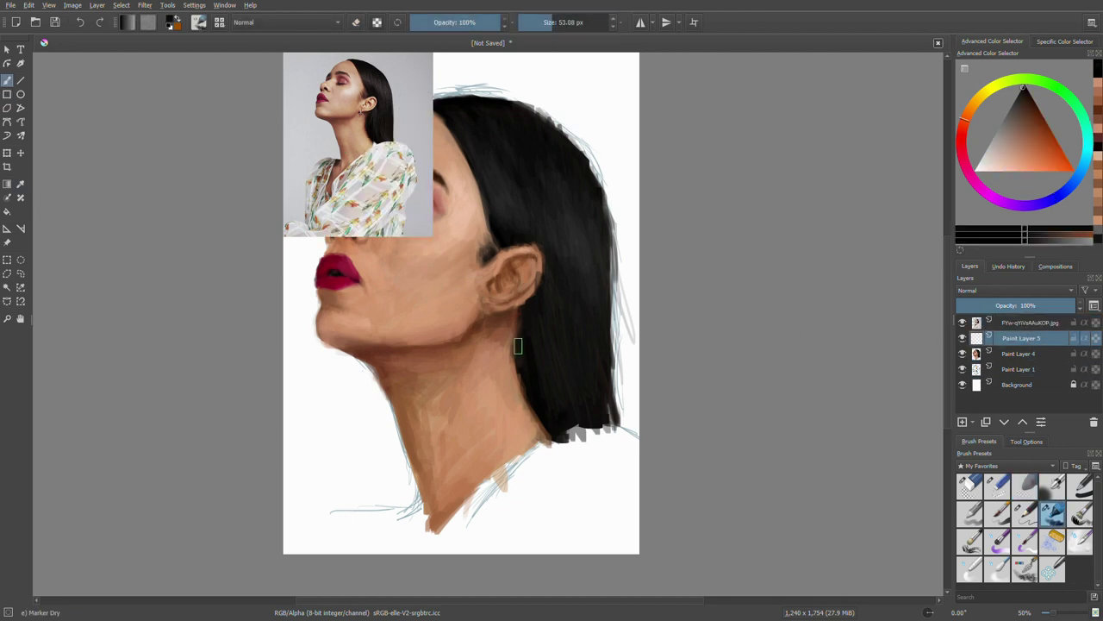
drag(984, 327, 1028, 335)
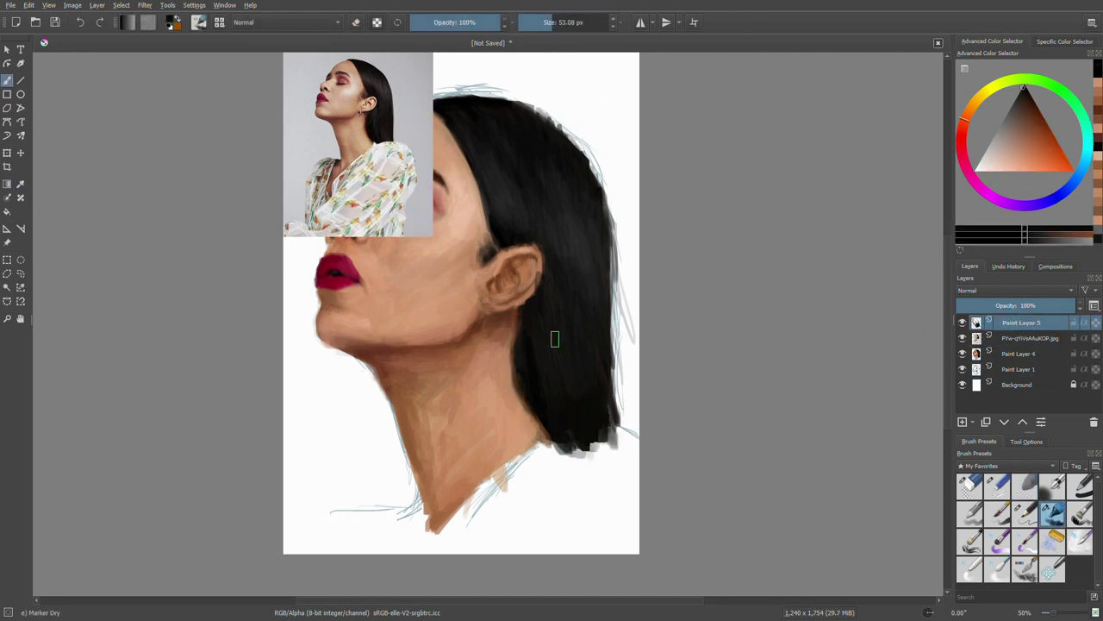
- Paint beige and dark brown shadow strokes along the lower neck and shoulder
mouse_move(551, 435)
mouse_down()
mouse_move(423, 532)
mouse_move(535, 439)
mouse_up()
drag(431, 538, 508, 470)
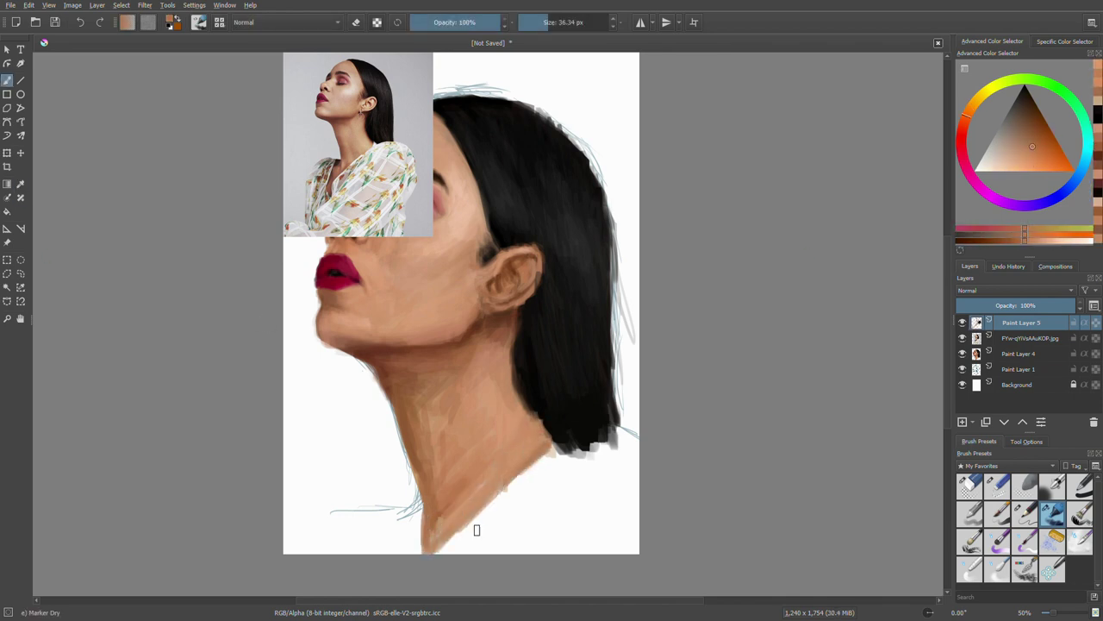
ctrl+click(457, 388)
drag(432, 543, 470, 513)
mouse_move(552, 444)
mouse_down()
mouse_move(465, 521)
mouse_move(535, 462)
mouse_move(532, 428)
mouse_up()
- Add lighter neck skin tones and a dark hair-edge stroke, then create Paint Layer 6
ctrl+click(483, 487)
ctrl+click(518, 449)
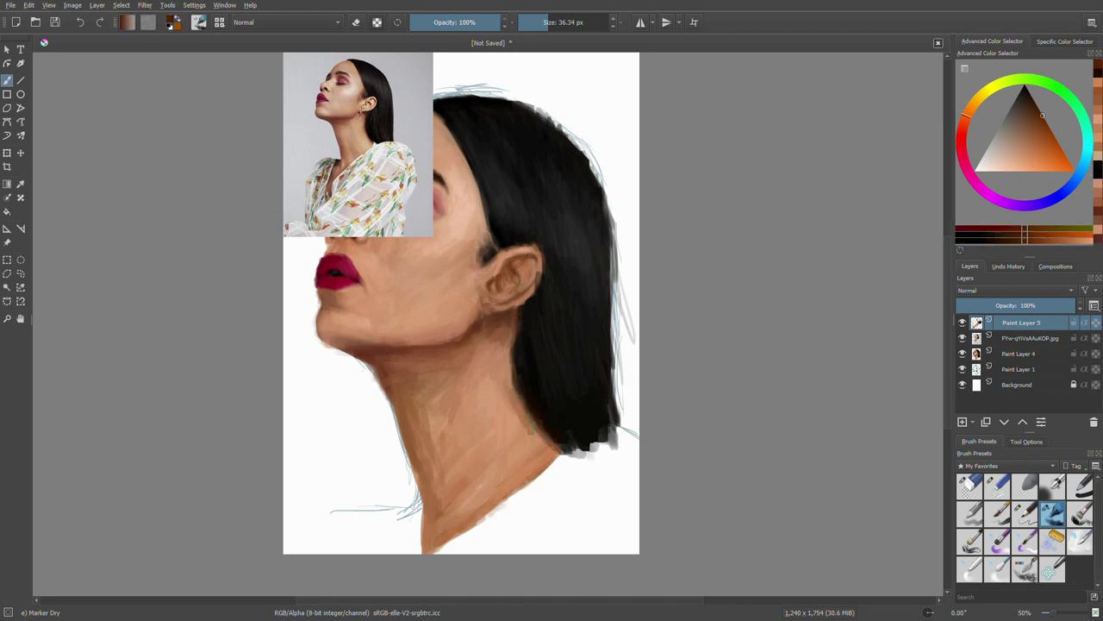
drag(525, 312, 516, 418)
key(Insert)
- Paint near-white blouse strokes along the neck and shoulder on Paint Layer 6
ctrl+click(606, 475)
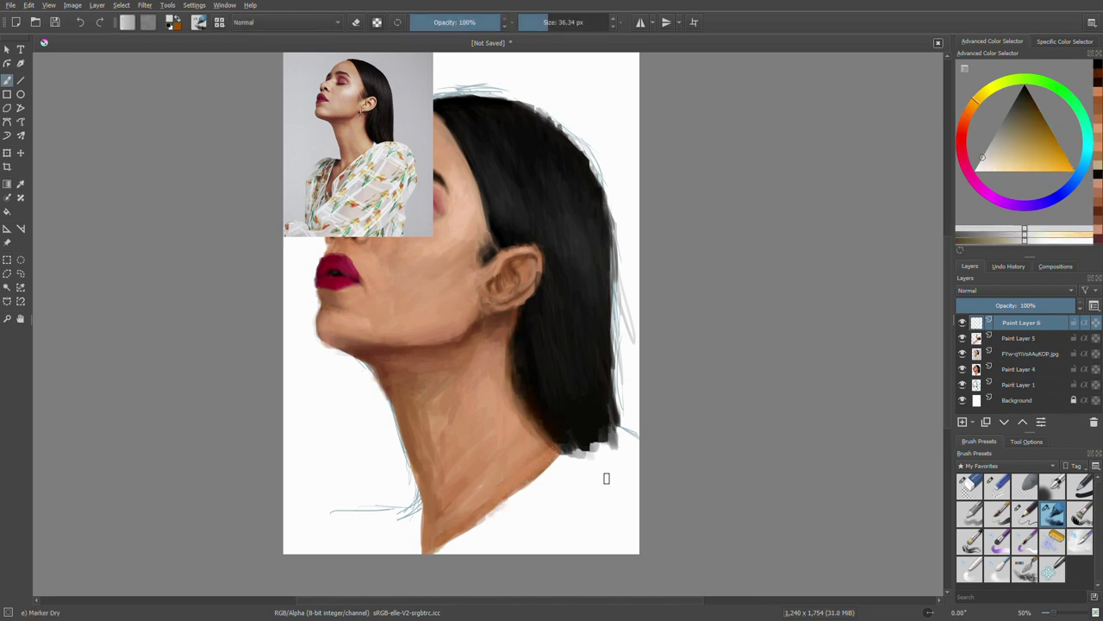
drag(638, 431, 560, 453)
mouse_move(590, 448)
mouse_down()
mouse_move(518, 483)
mouse_move(612, 457)
mouse_move(494, 584)
mouse_up()
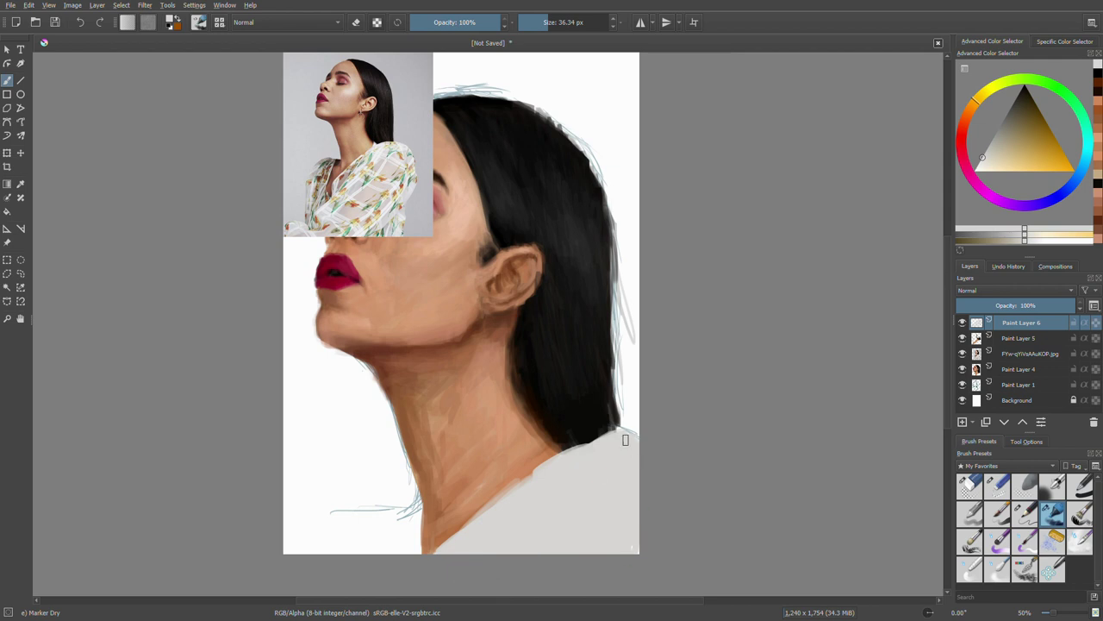
click(980, 162)
drag(614, 431, 444, 555)
drag(515, 495, 441, 555)
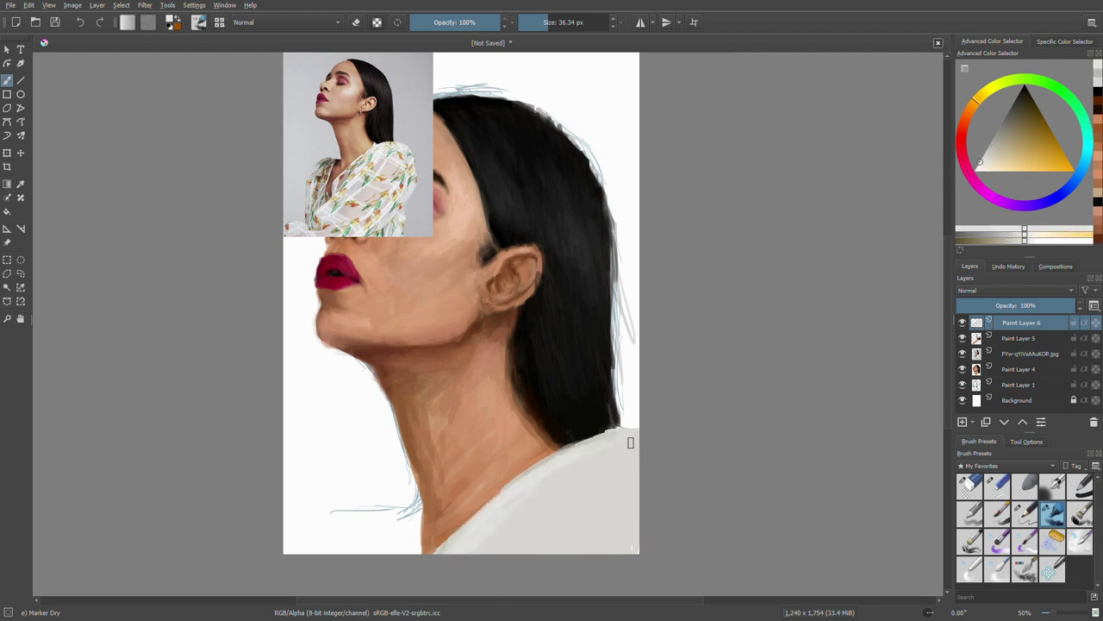
- Fill the blouse with light pinkish strokes and crossing lines using a smaller brush
ctrl+click(617, 457)
drag(638, 433, 550, 488)
drag(564, 471, 493, 553)
drag(616, 445, 528, 553)
drag(638, 483, 611, 543)
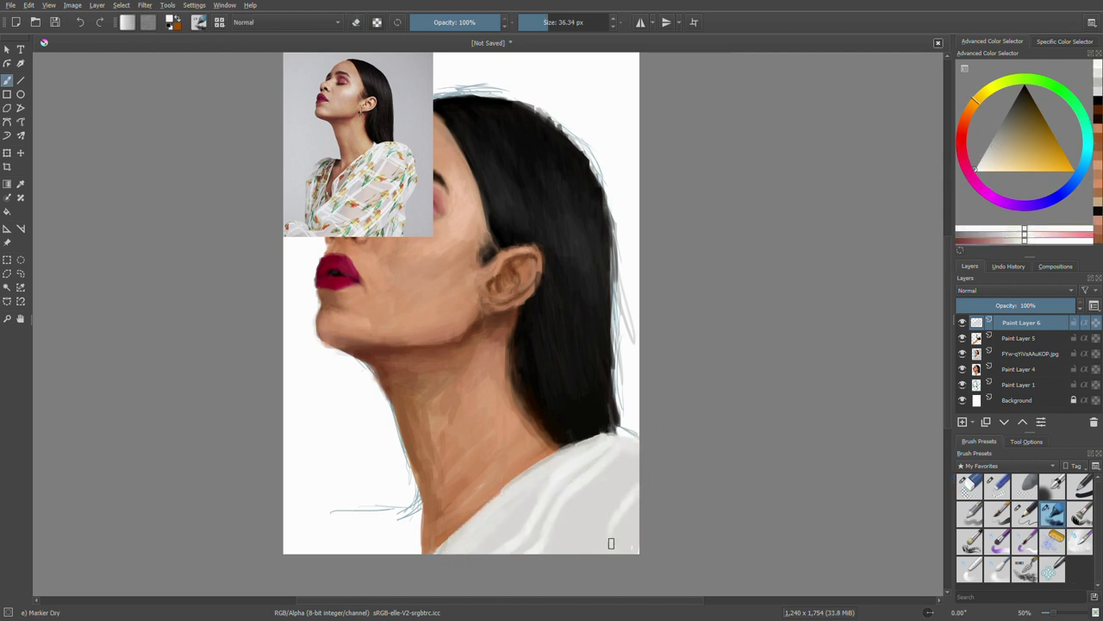
key(bracketleft)
drag(600, 437, 474, 550)
drag(503, 493, 425, 554)
- Brighten the neck-to-blouse edge in light grey and try skin-tone strokes over the shoulder
ctrl+click(488, 514)
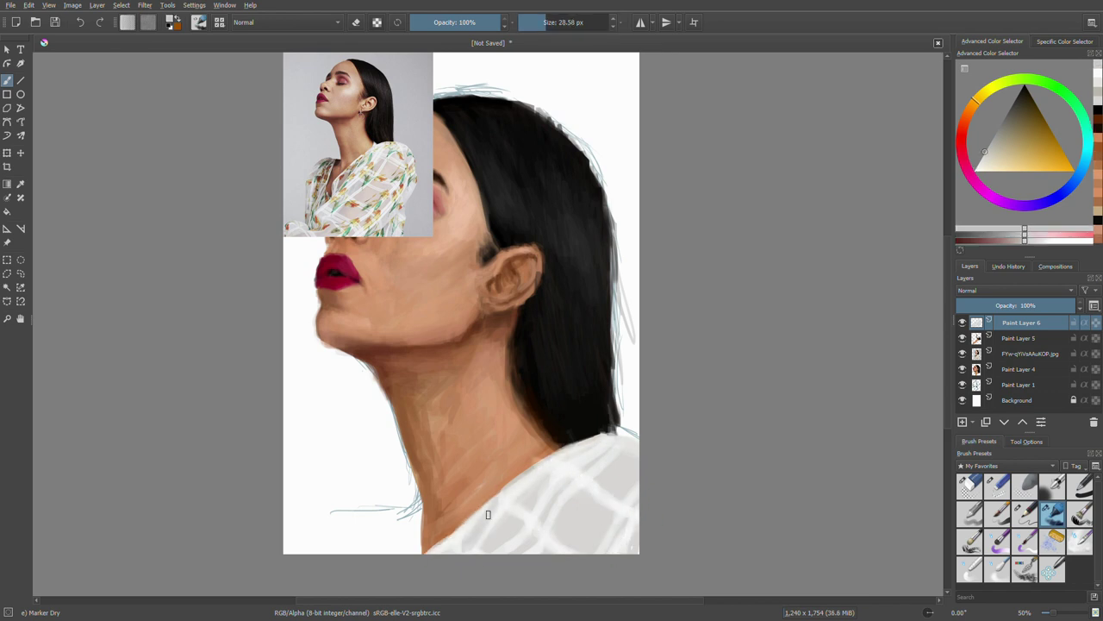
ctrl+click(525, 460)
drag(503, 492, 481, 552)
ctrl+click(534, 500)
mouse_move(620, 457)
mouse_down()
mouse_move(617, 552)
mouse_move(500, 551)
mouse_up()
drag(535, 448, 431, 551)
click(1024, 338)
- Remove the stray skin-tone layer and create a clipping group over the blouse layer
key(shift+Delete)
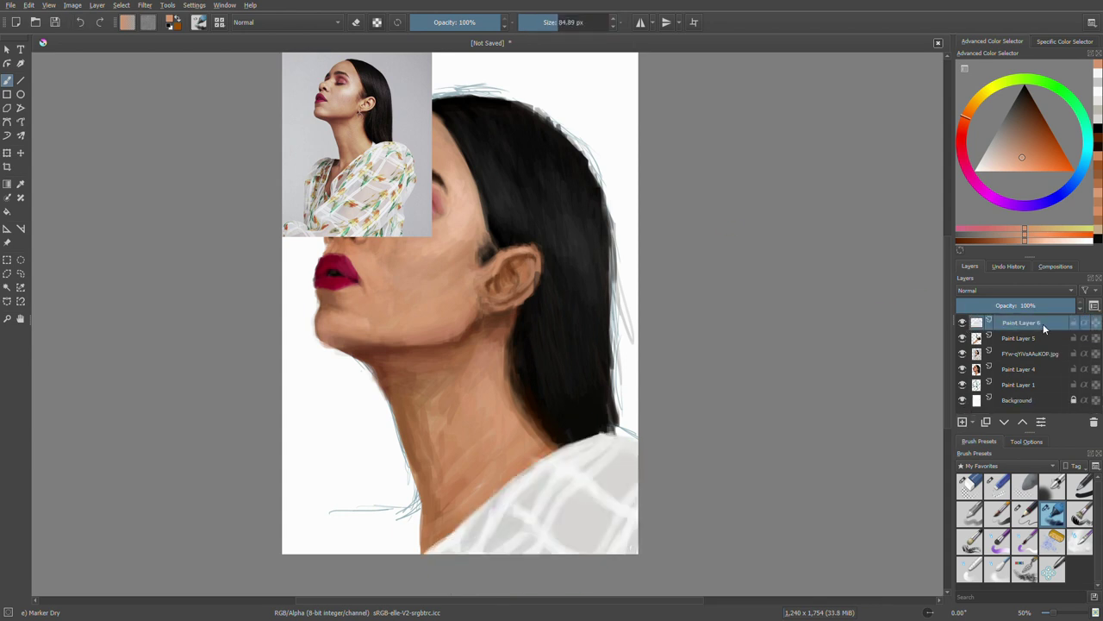
key(ctrl+z)
key(ctrl+shift+z)
key(ctrl+shift+g)
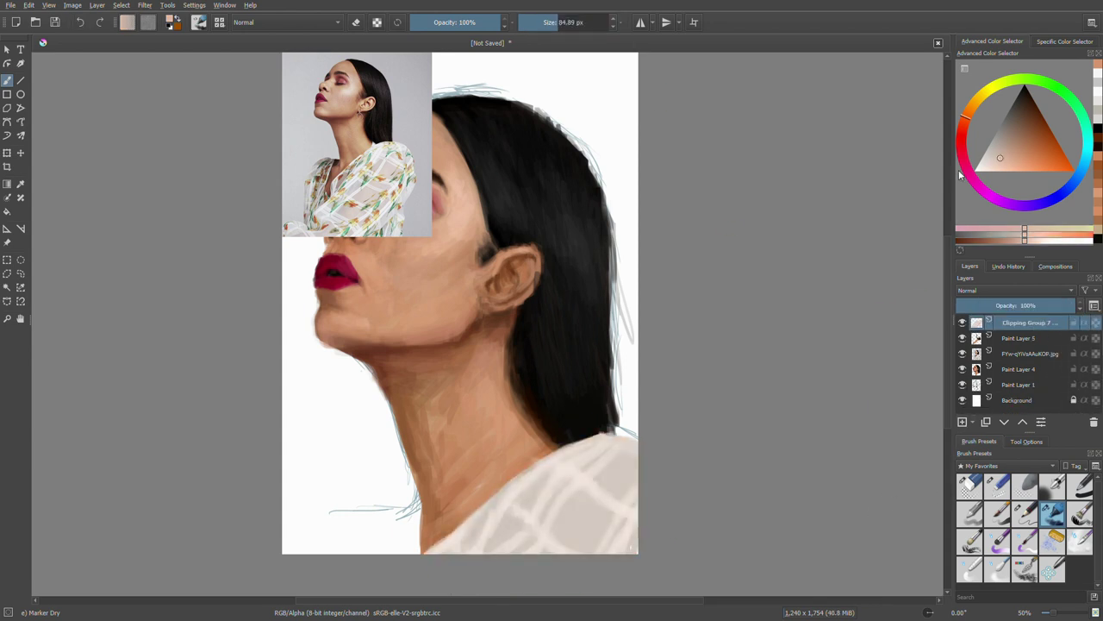
- Paint white diagonal criss-cross strokes and greyish strokes across the blouse
ctrl+click(492, 522)
drag(606, 443, 505, 551)
drag(615, 453, 531, 554)
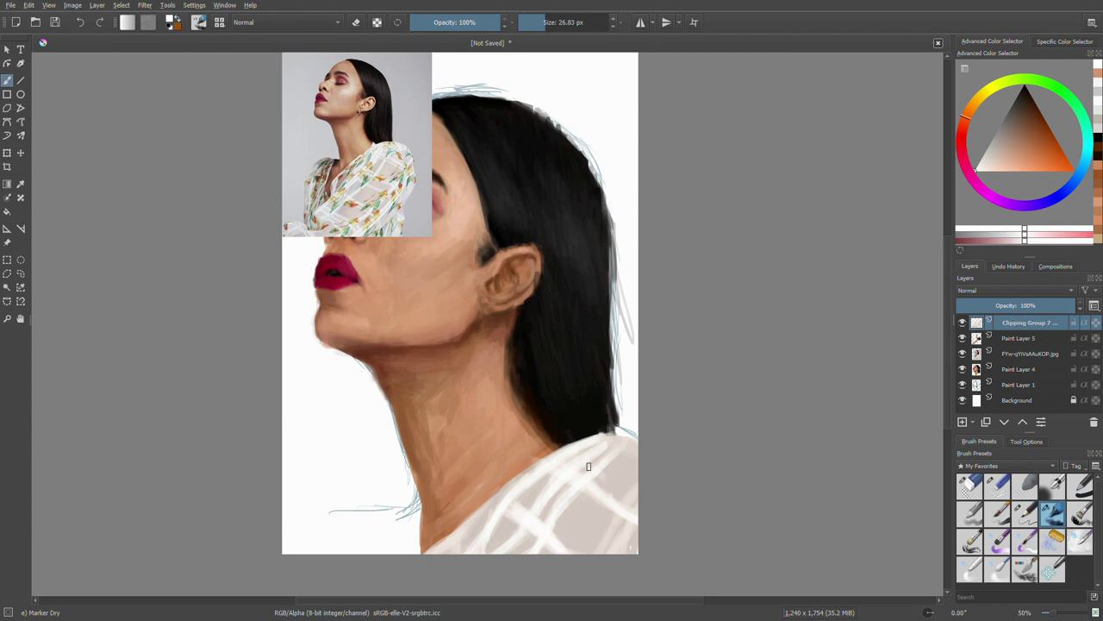
drag(589, 466, 633, 552)
drag(526, 473, 431, 548)
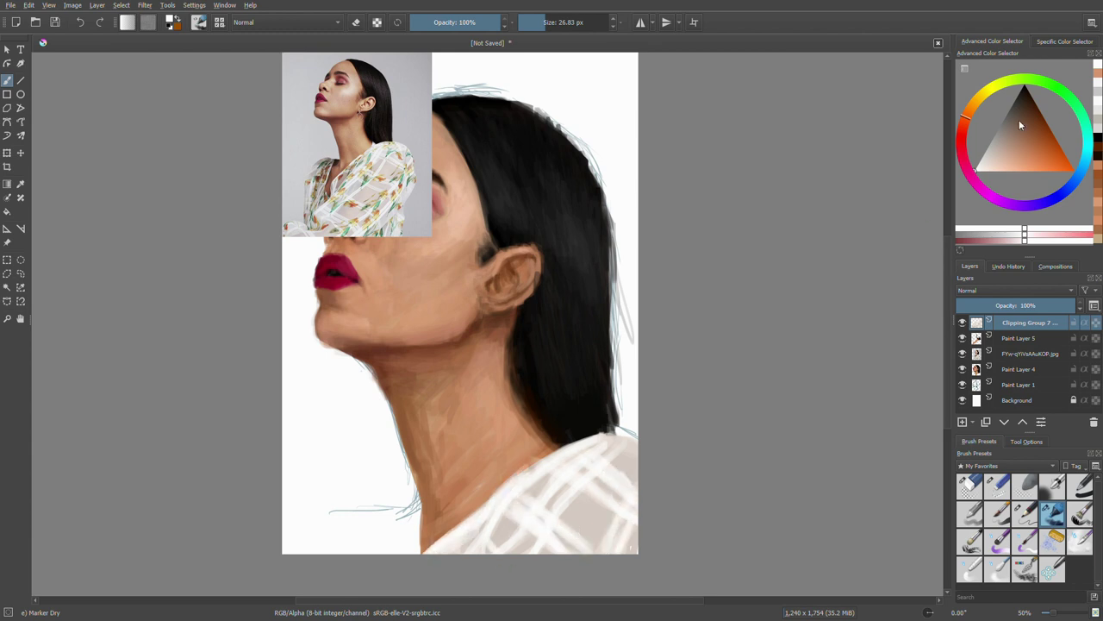
ctrl+click(466, 526)
drag(508, 482, 440, 552)
- Lower brush opacity to 57% and soften the neck-to-blouse transition with faint strokes
ctrl+click(430, 545)
ctrl+click(465, 517)
ctrl+click(483, 543)
mouse_move(595, 496)
mouse_down()
mouse_move(565, 526)
mouse_move(569, 552)
mouse_move(594, 444)
mouse_up()
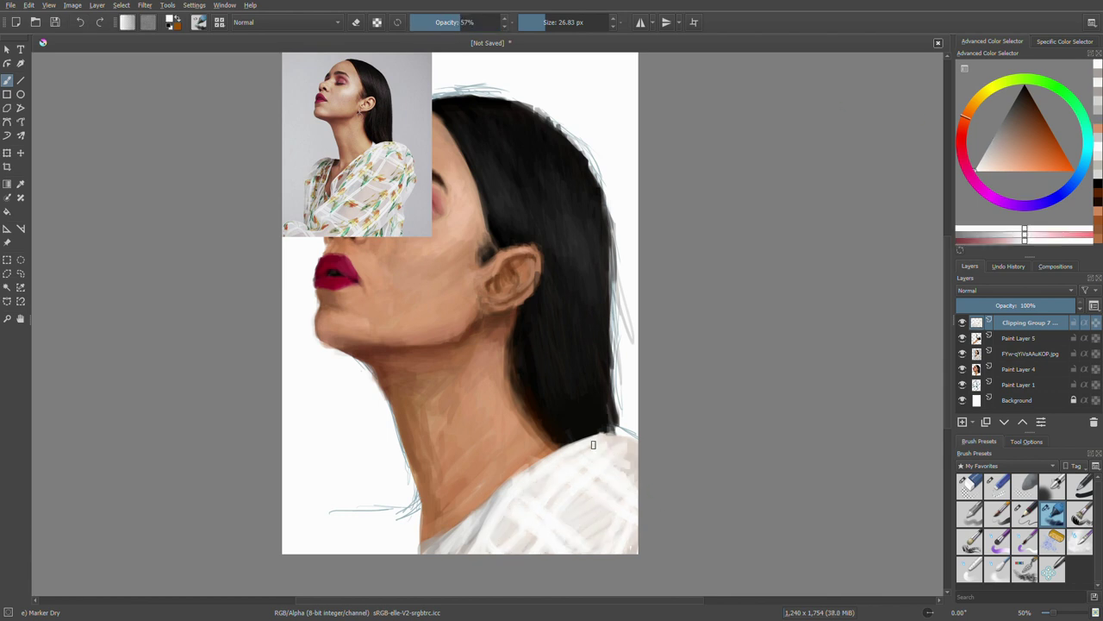
drag(480, 541, 431, 552)
drag(517, 470, 465, 522)
drag(552, 450, 508, 482)
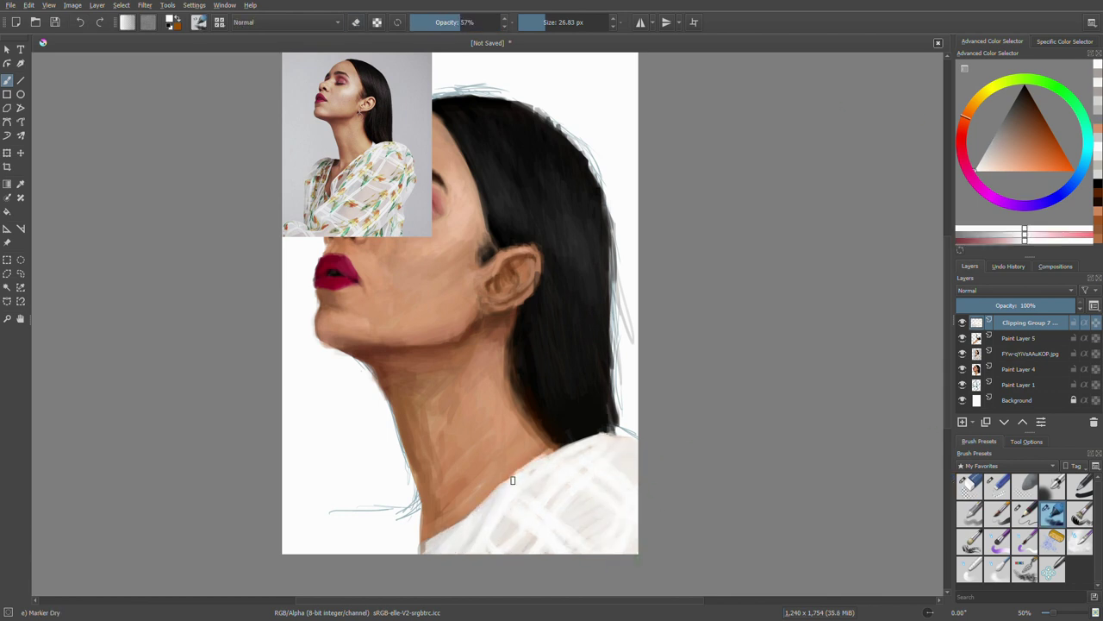
- Paint grey folds on the blouse and sample lighter near-white and pinkish tones
ctrl+click(556, 453)
ctrl+click(559, 495)
drag(569, 543, 607, 491)
ctrl+click(568, 480)
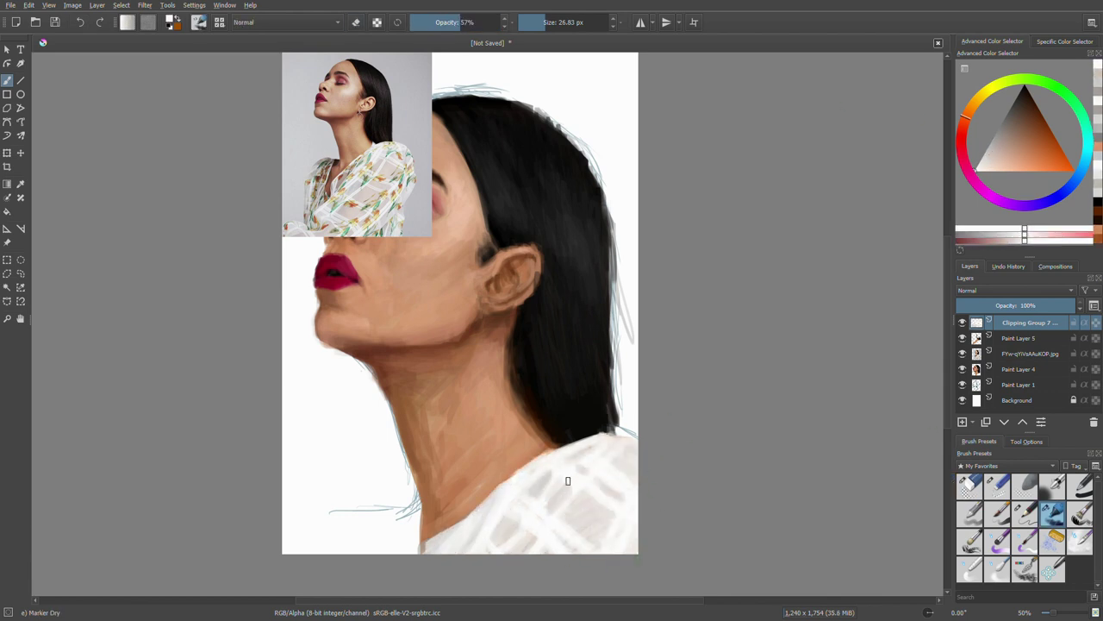
click(1002, 151)
ctrl+click(627, 404)
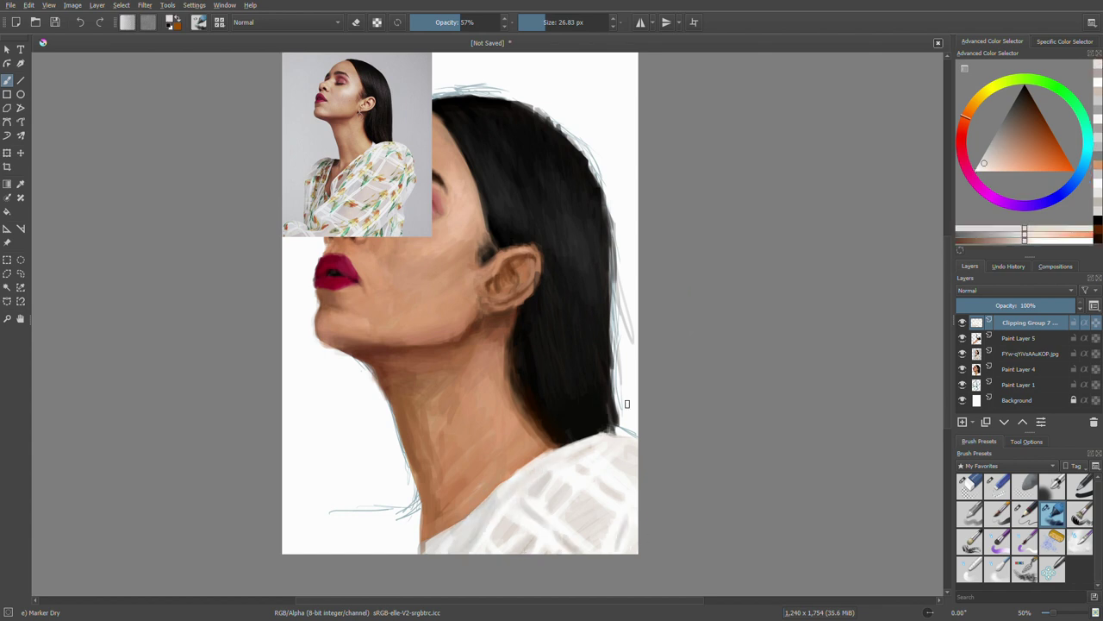
ctrl+click(473, 437)
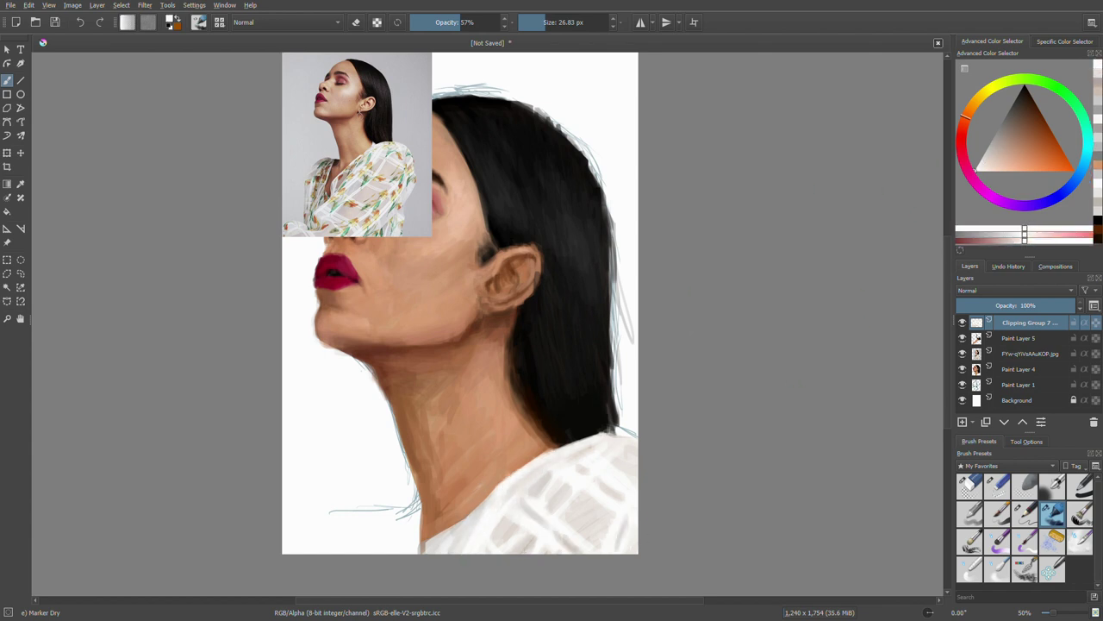
- Block in brown strokes at the lower left on Paint Layer 5
key(Page_Down)
ctrl+click(405, 508)
mouse_move(408, 511)
mouse_down()
mouse_move(370, 515)
mouse_move(341, 552)
mouse_move(409, 517)
mouse_move(354, 543)
mouse_move(404, 545)
mouse_up()
ctrl+click(406, 517)
click(1002, 322)
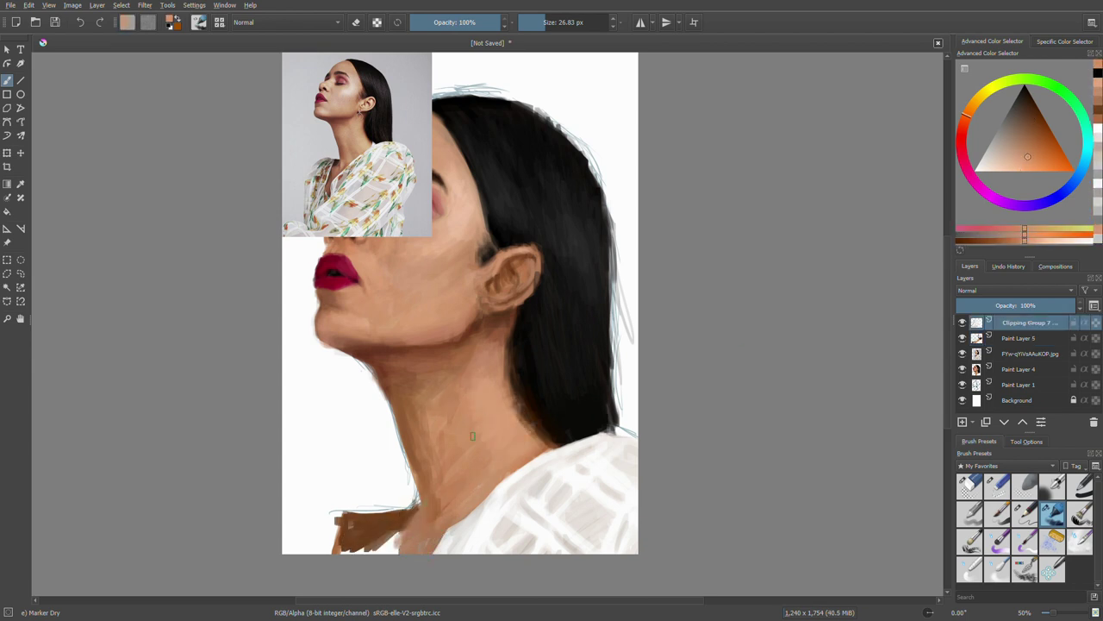
- Touch up strokes near the lower neck and select Paint Layer 5
ctrl+click(414, 517)
mouse_move(427, 513)
mouse_down()
mouse_move(426, 541)
mouse_move(366, 517)
mouse_move(360, 539)
mouse_move(423, 552)
mouse_up()
ctrl+click(407, 514)
click(1018, 338)
click(1025, 322)
ctrl+click(364, 506)
- Repaint the brown block at the lower left with freshly sampled colours
ctrl+click(422, 517)
ctrl+click(409, 514)
mouse_move(418, 514)
mouse_down()
mouse_move(362, 548)
mouse_move(392, 543)
mouse_up()
ctrl+click(422, 527)
ctrl+click(443, 511)
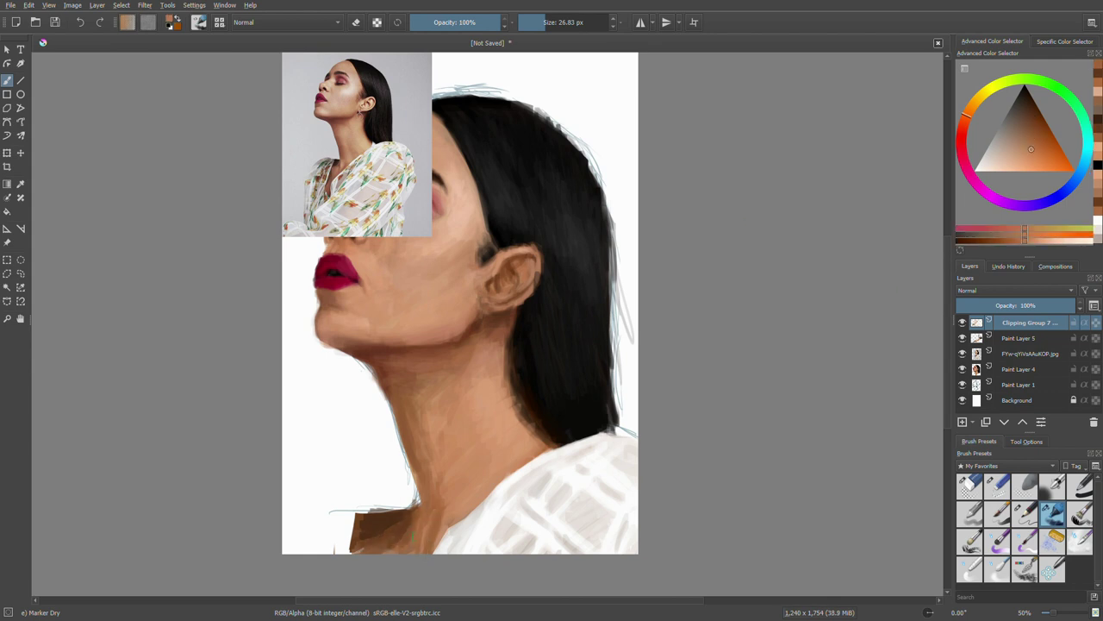
ctrl+click(425, 516)
- Darken the top of the brown block and merge the blouse group into Paint Layer 5
key(e)
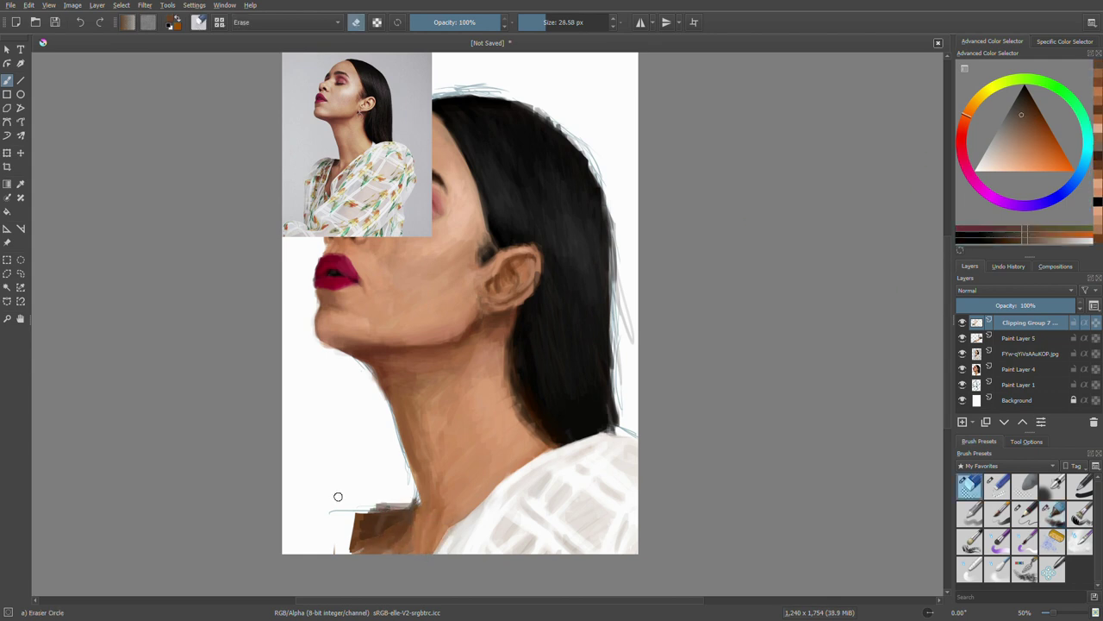
click(1052, 513)
mouse_move(384, 517)
mouse_down()
mouse_move(414, 510)
mouse_move(417, 534)
mouse_up()
click(1034, 136)
key(e)
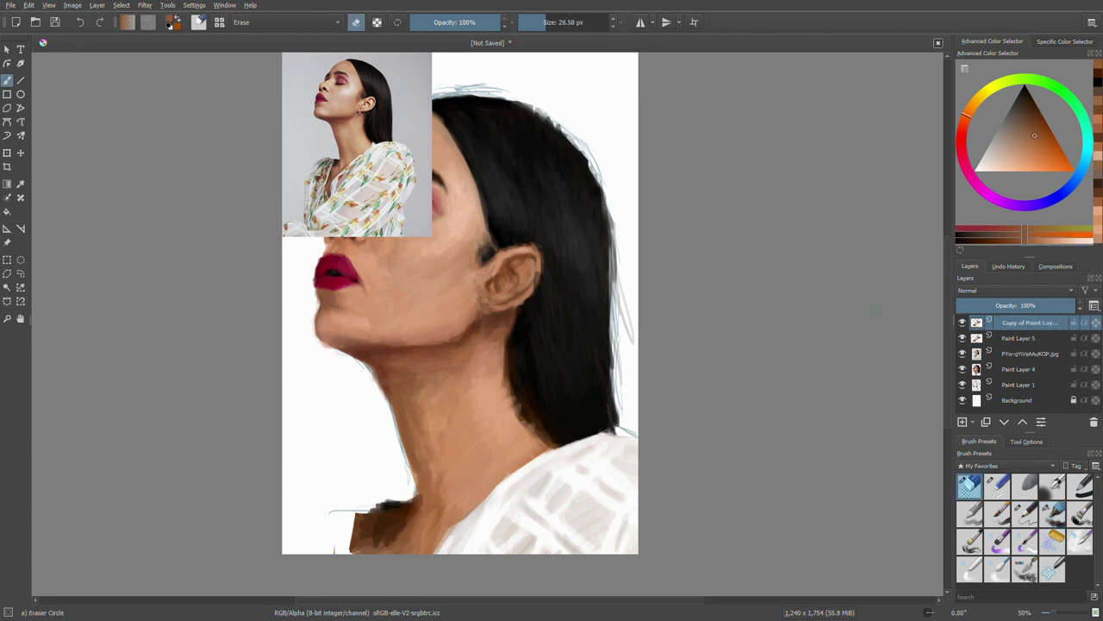
key(ctrl+e)
key(e)
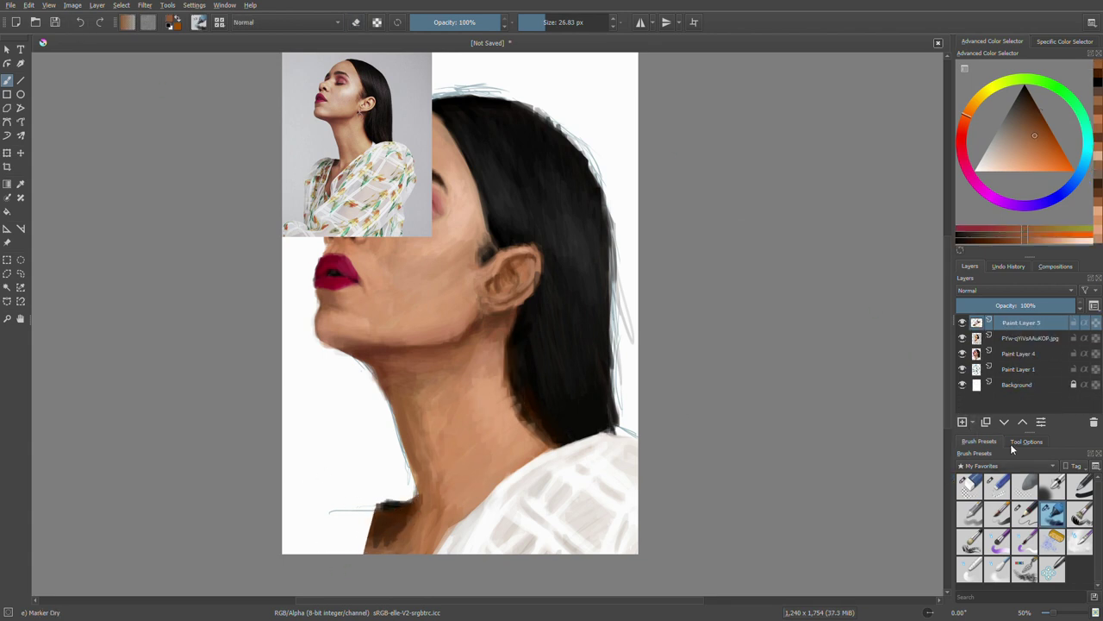
- On a new paint layer, paint beige and brown strokes over the lower-left shoulder
key(Insert)
ctrl+click(394, 308)
ctrl+click(367, 532)
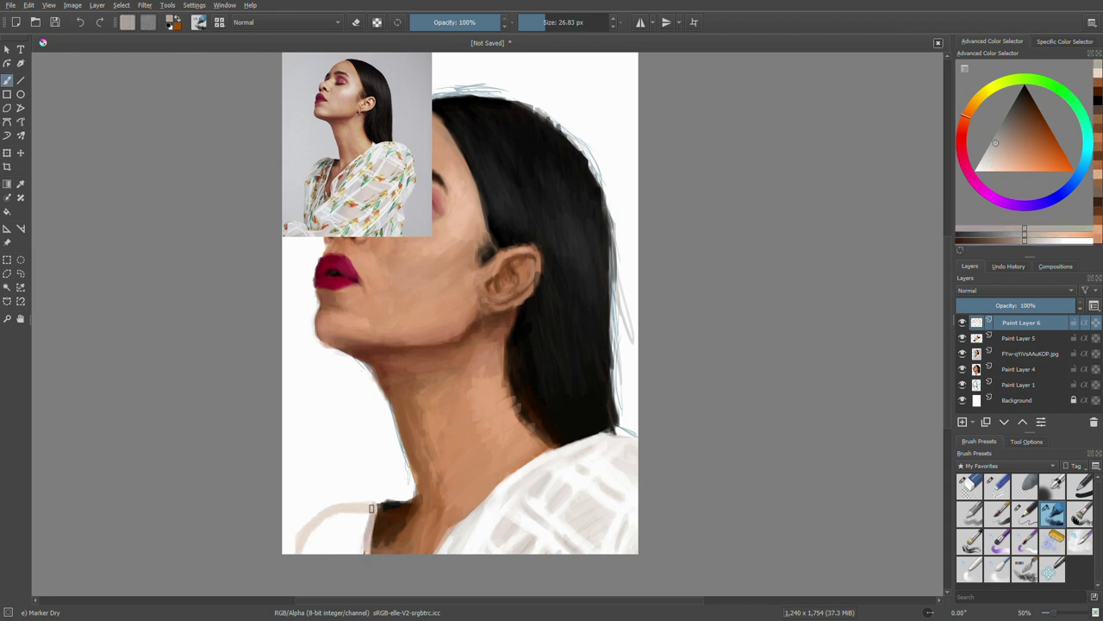
mouse_move(327, 510)
mouse_down()
mouse_move(310, 543)
mouse_move(366, 538)
mouse_move(372, 508)
mouse_move(328, 543)
mouse_up()
ctrl+click(381, 536)
ctrl+click(371, 517)
drag(379, 495, 310, 521)
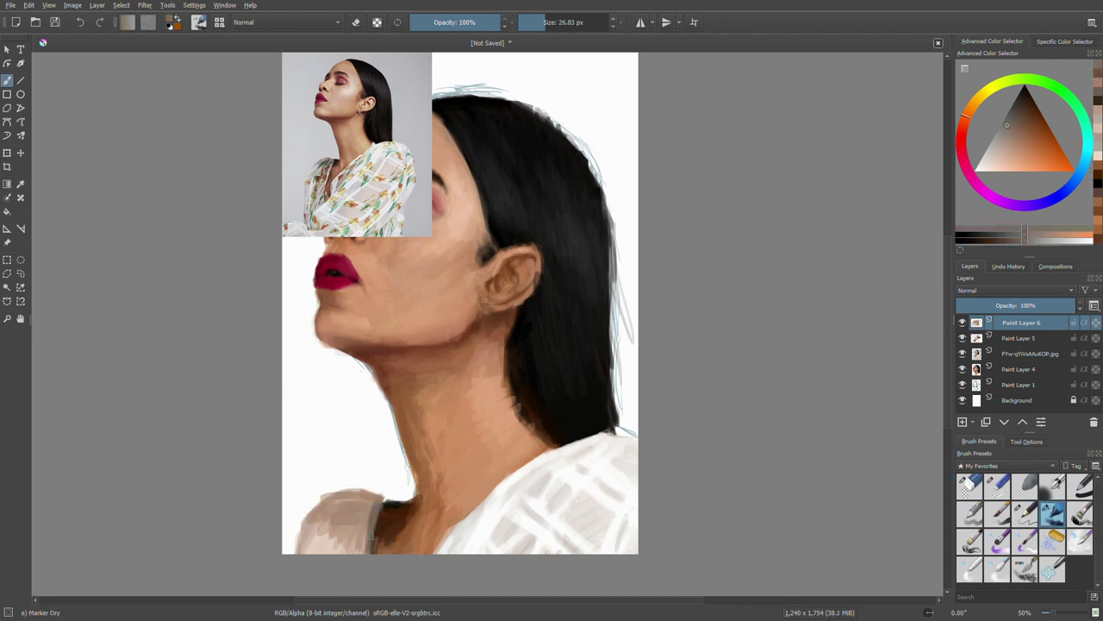
- Add light grey-beige strokes to the left shoulder and hide the reference photo layer
mouse_move(358, 491)
mouse_down()
mouse_move(349, 552)
mouse_move(370, 552)
mouse_up()
click(990, 149)
ctrl+click(347, 529)
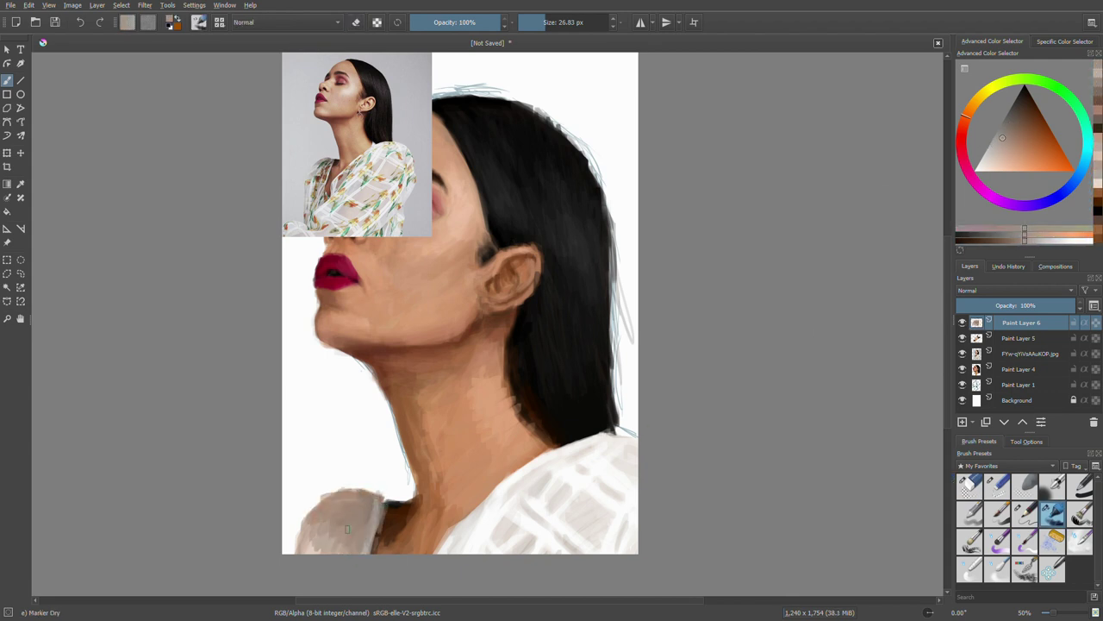
ctrl+click(310, 530)
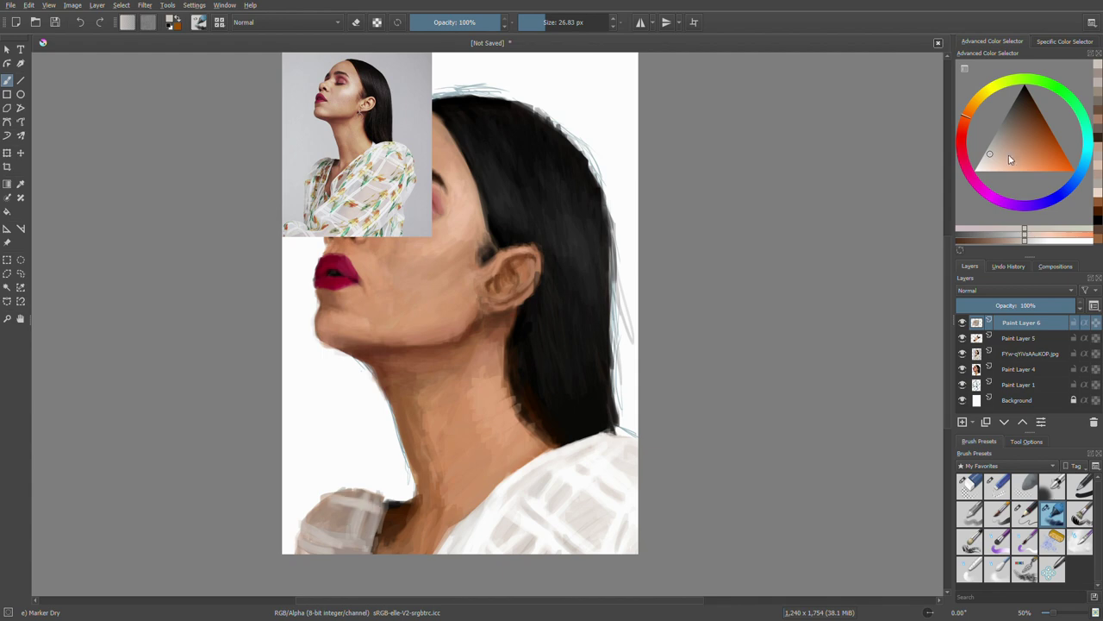
ctrl+click(370, 508)
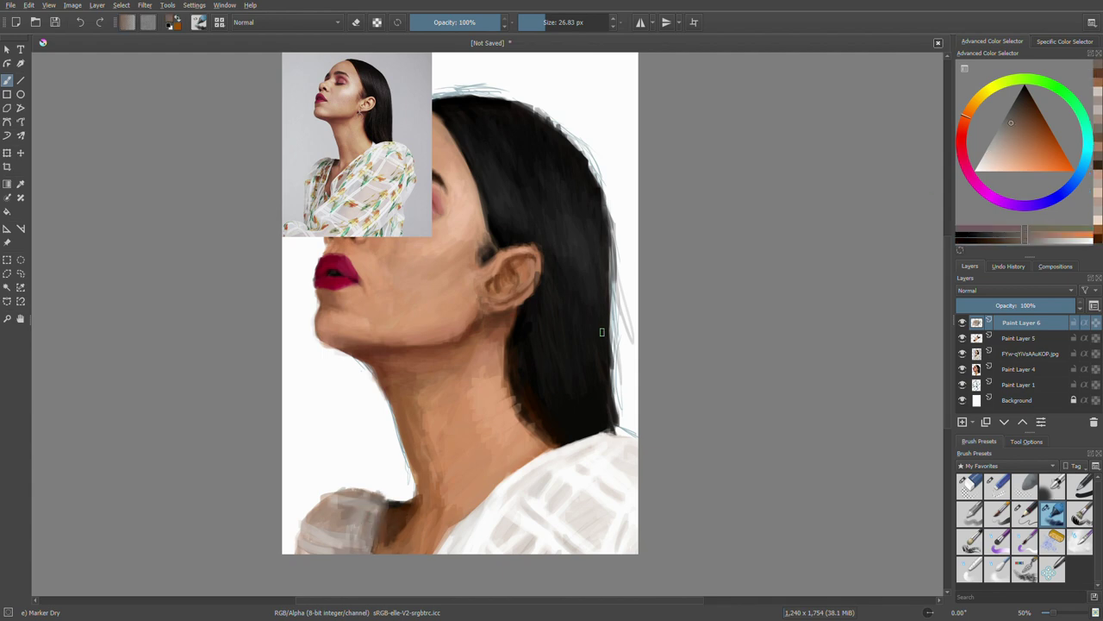
click(963, 353)
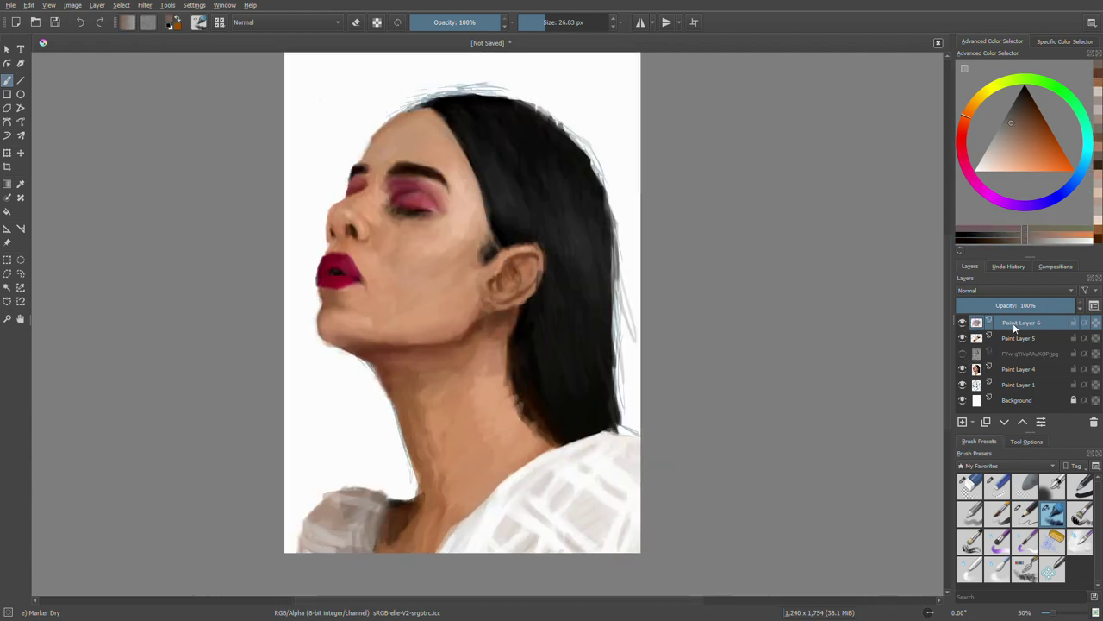
- Clip a mask layer over the paint layer, add grey Rake strokes on the shirt, and set opacity 46%
key(ctrl+shift+g)
click(1025, 569)
mouse_move(636, 435)
mouse_down()
mouse_move(562, 491)
mouse_move(482, 517)
mouse_up()
mouse_move(327, 509)
mouse_down()
mouse_move(552, 483)
mouse_move(465, 543)
mouse_up()
scroll(978, 287, down, 3)
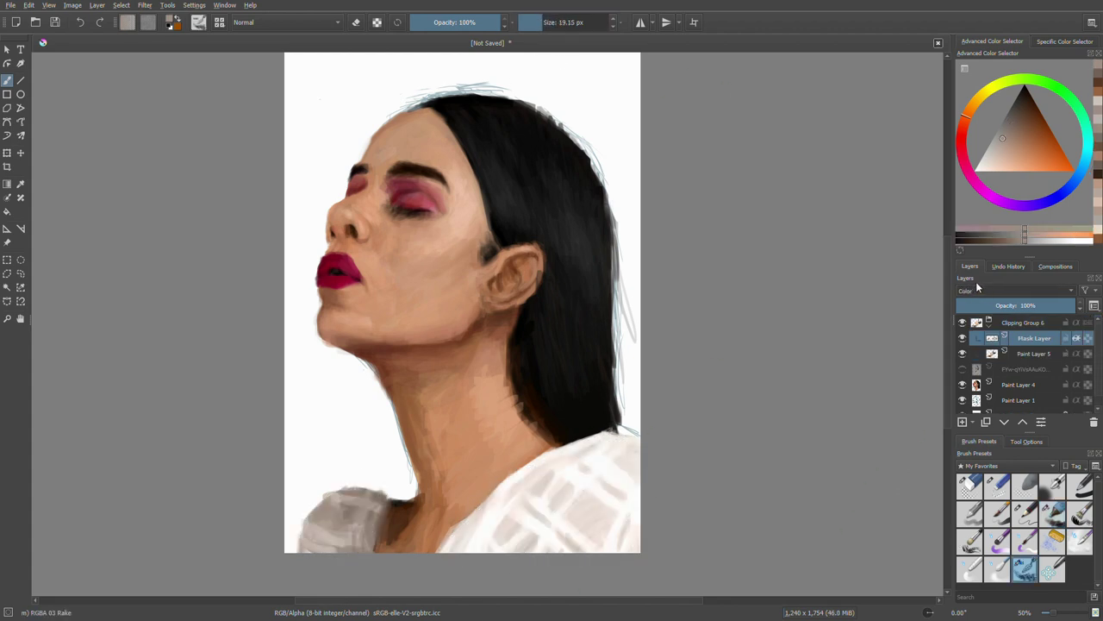
scroll(977, 287, down, 3)
drag(1069, 306, 1015, 308)
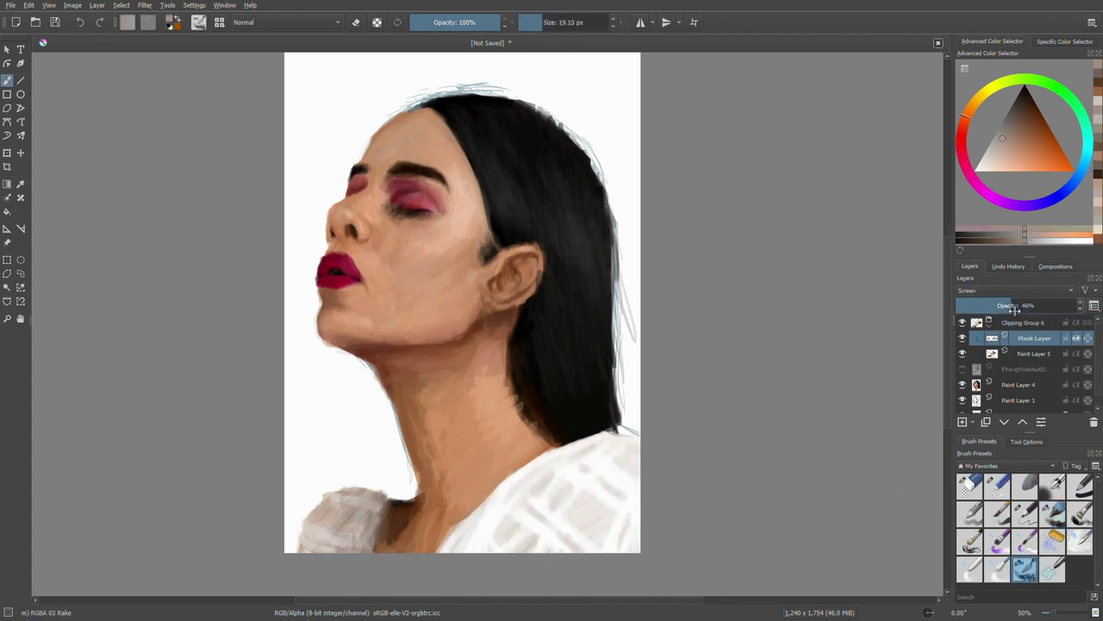
- Return to Marker Dry at full opacity and paint light strokes on the lower-left shirt
click(989, 321)
click(1052, 514)
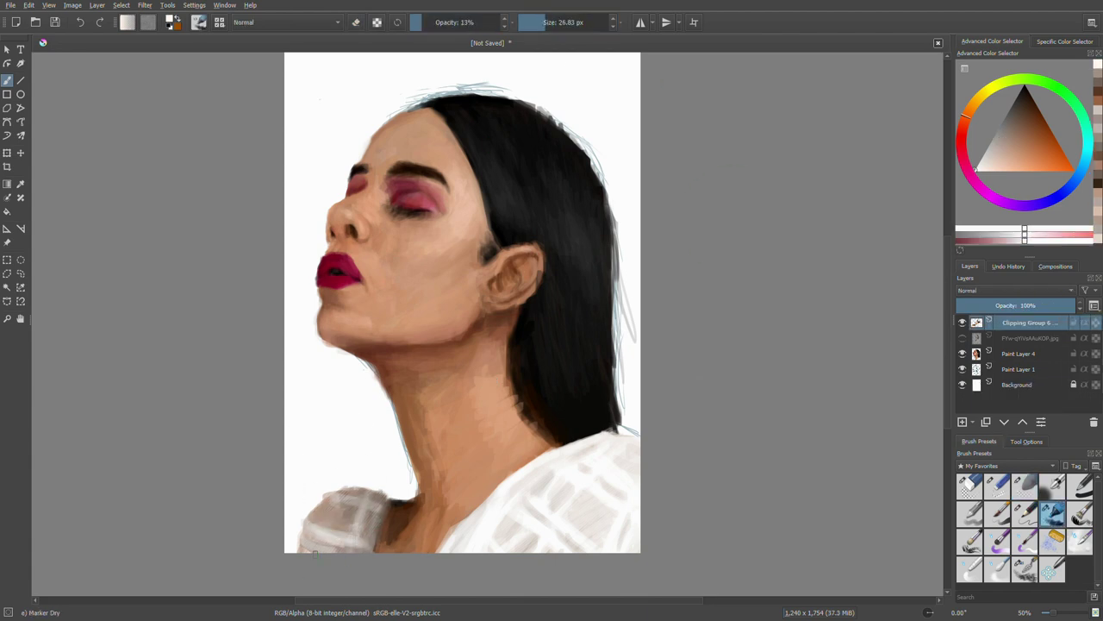
key(o)
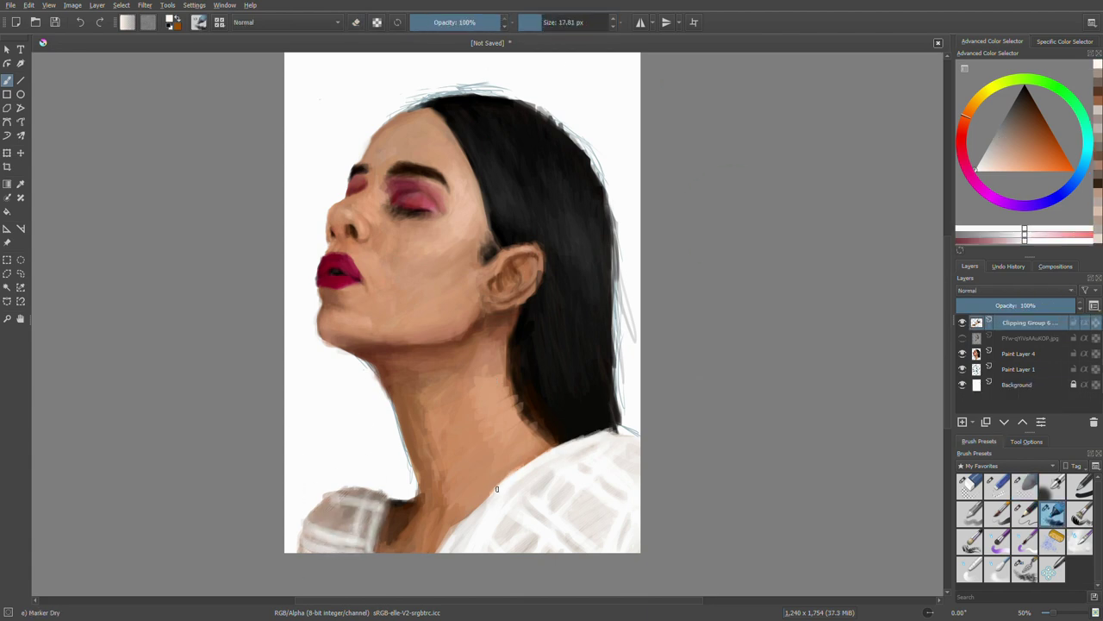
click(990, 142)
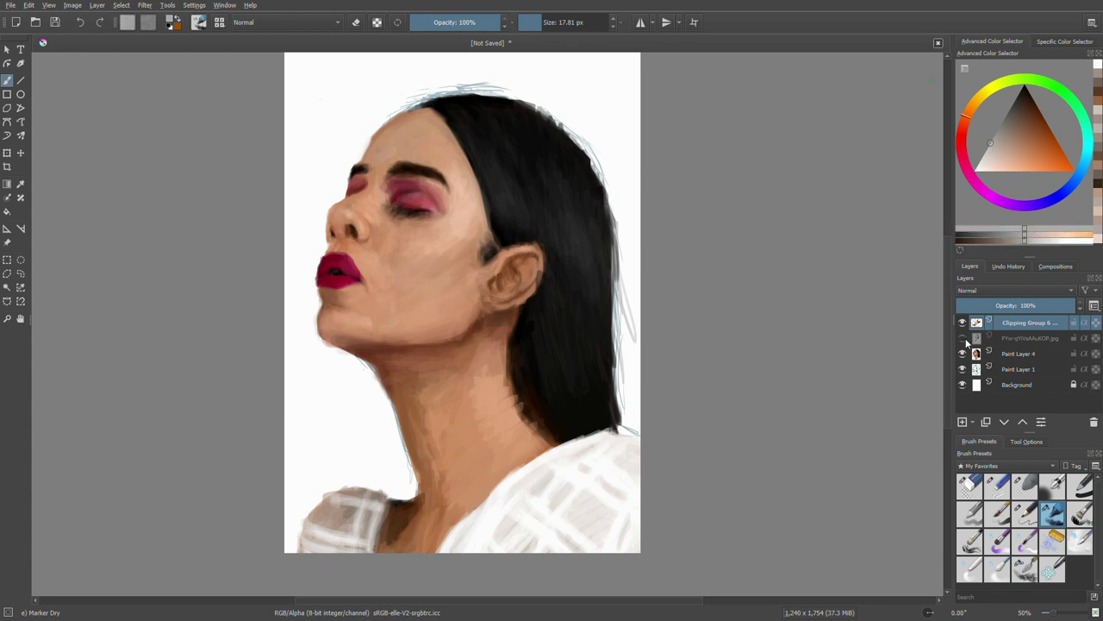
click(994, 150)
mouse_move(354, 498)
mouse_down()
mouse_move(385, 488)
mouse_move(324, 551)
mouse_up()
ctrl+click(330, 498)
ctrl+click(305, 546)
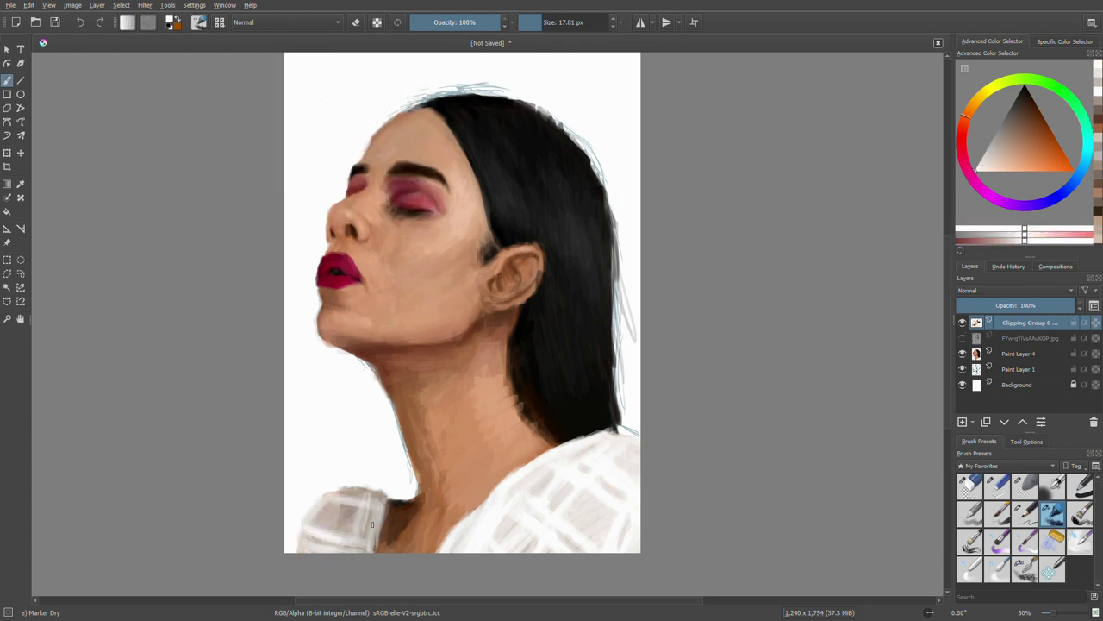
- Add a new clipped paint layer and test, then undo, a soft airbrush skin-tone stroke
key(Insert)
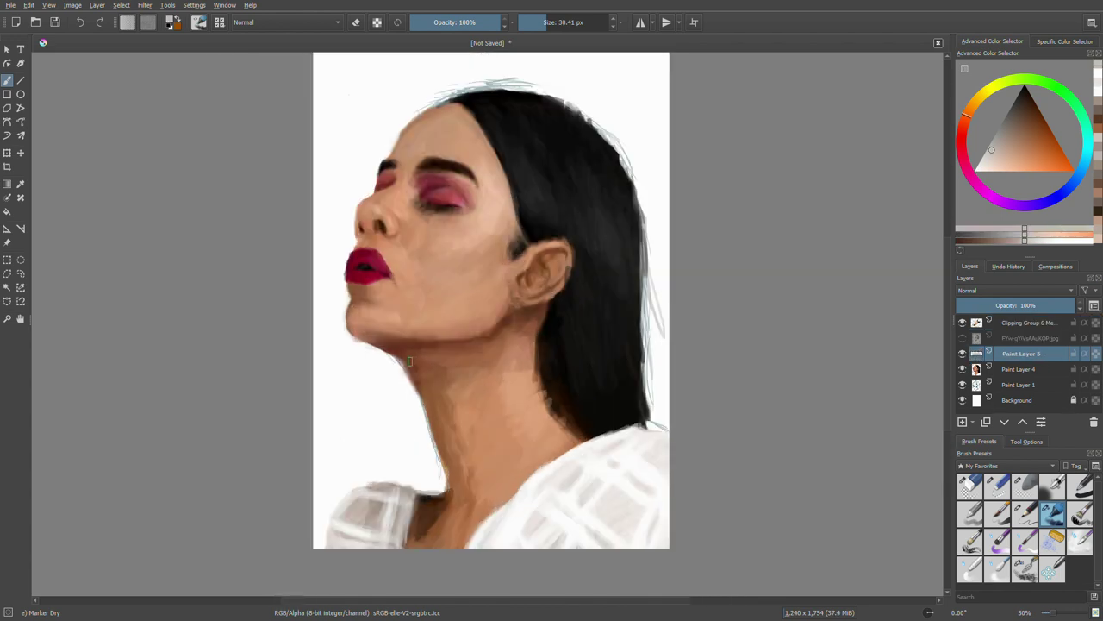
drag(622, 464, 593, 491)
ctrl+click(596, 493)
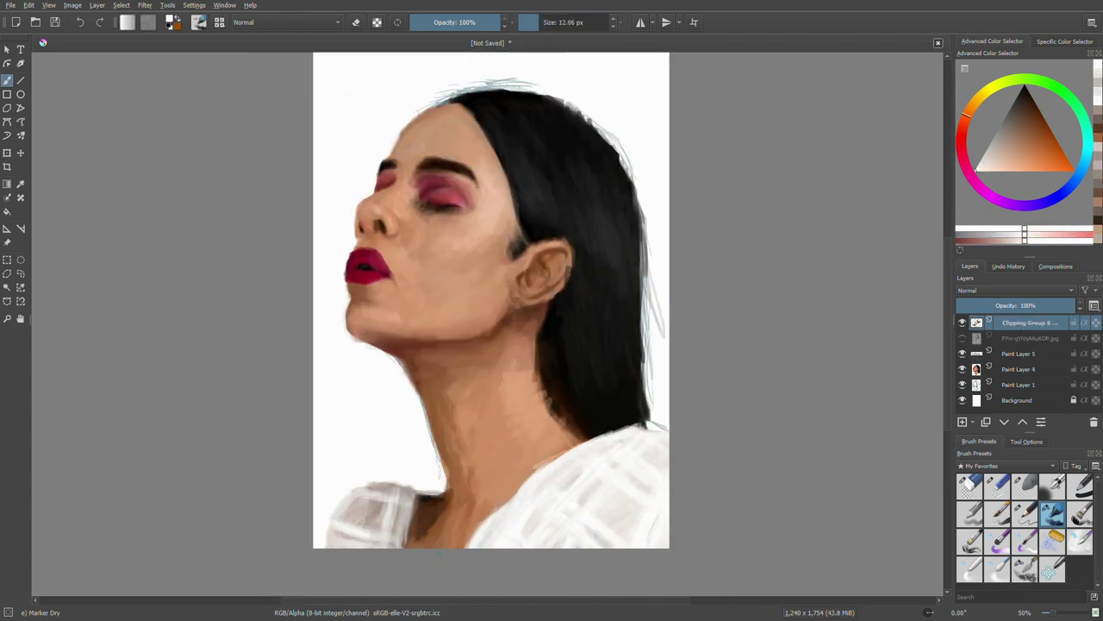
key(ctrl+shift+g)
click(1025, 154)
click(1052, 486)
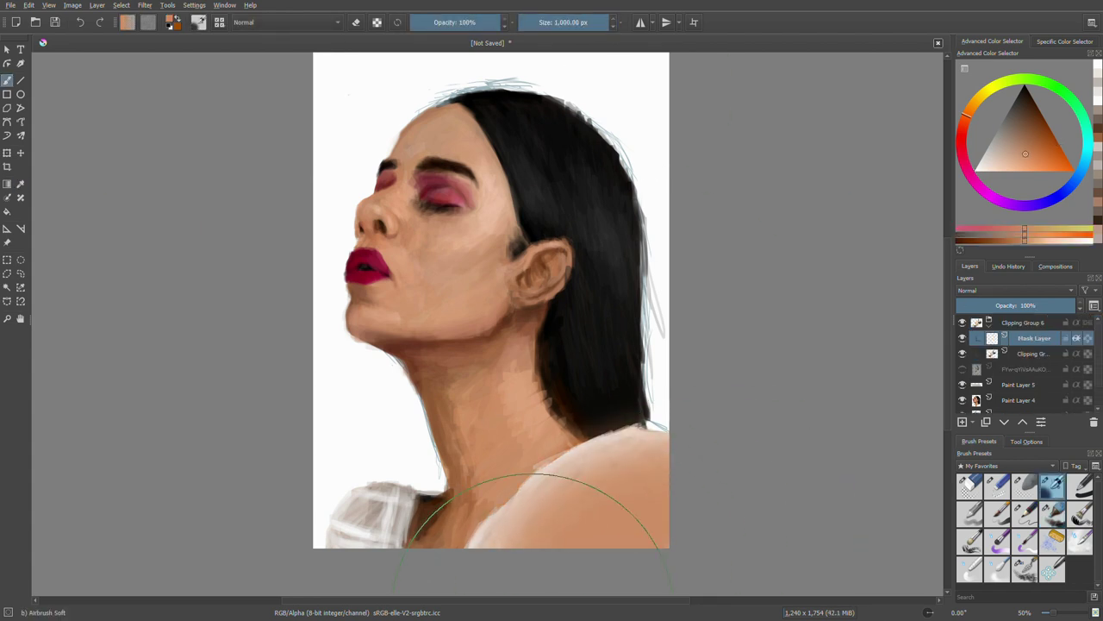
drag(603, 517, 551, 534)
key(ctrl+z)
- Shade the base of the neck with darker Marker Dry strokes
click(1026, 323)
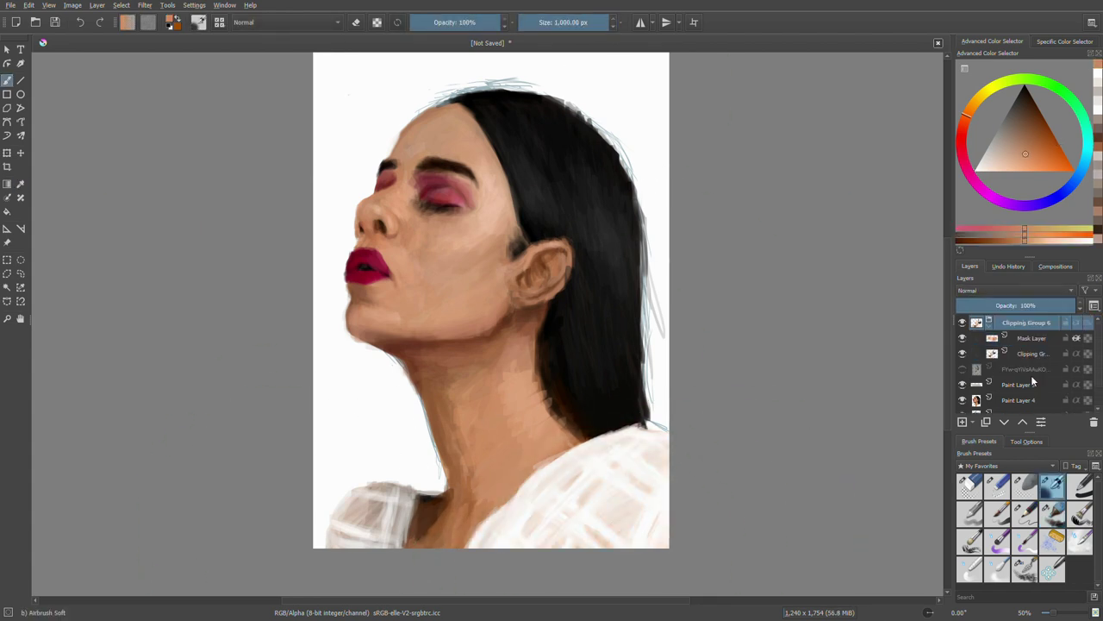
drag(357, 447, 328, 447)
key(Page_Down)
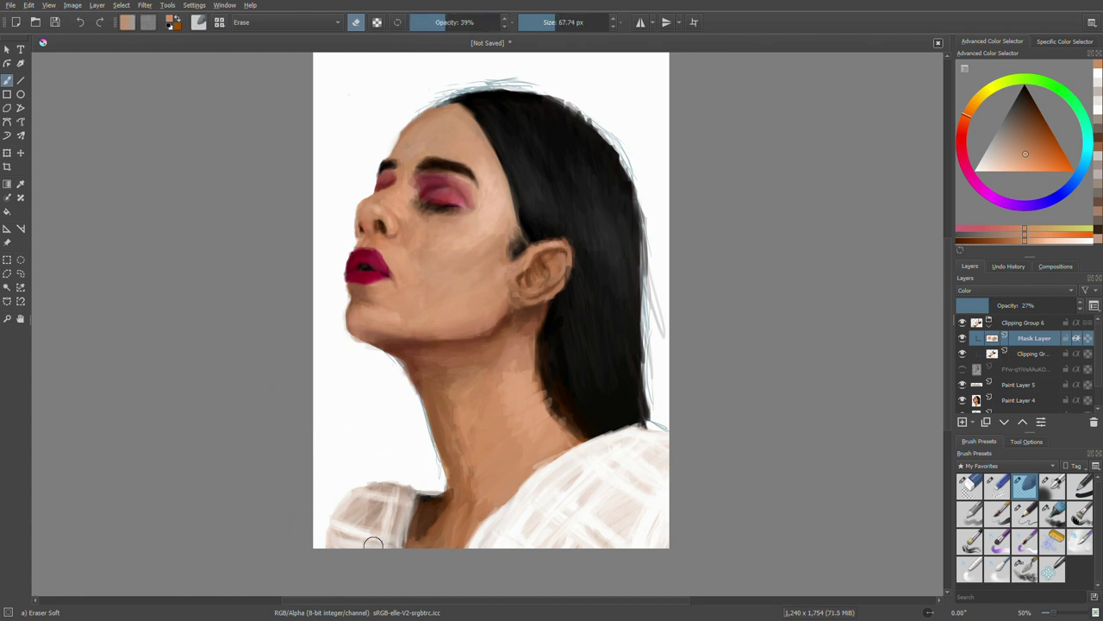
click(989, 322)
click(1052, 513)
ctrl+click(545, 389)
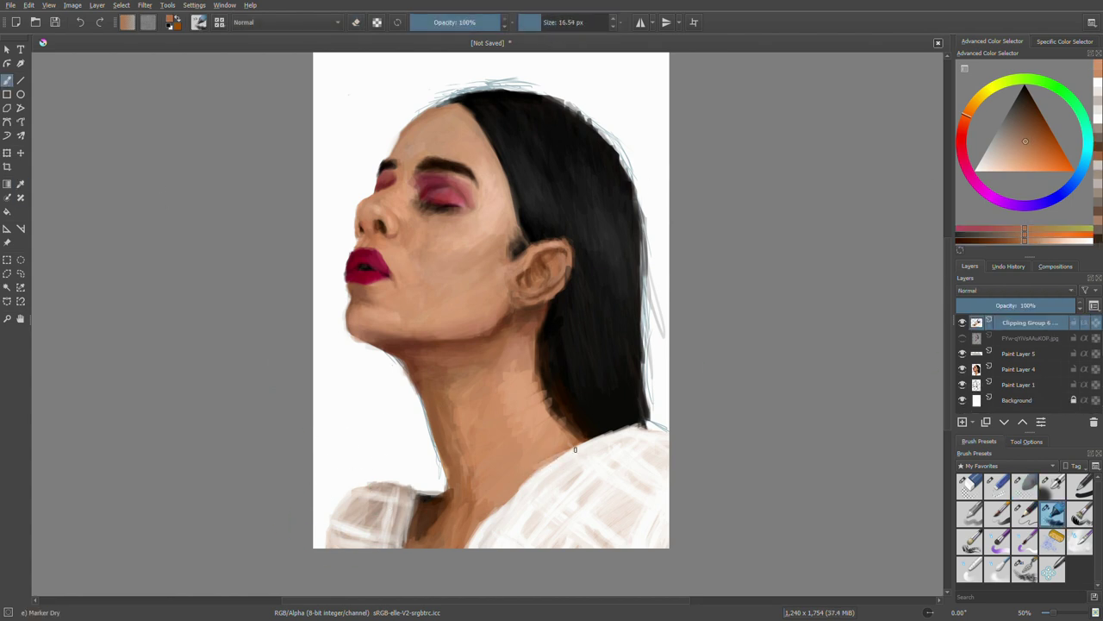
drag(517, 491, 556, 449)
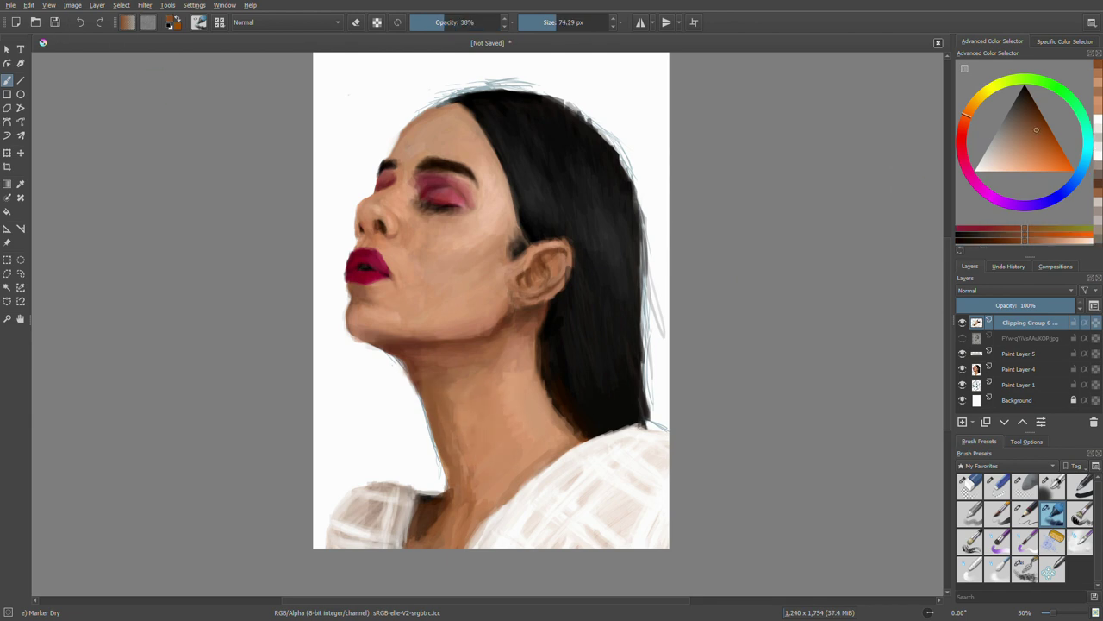
click(1022, 384)
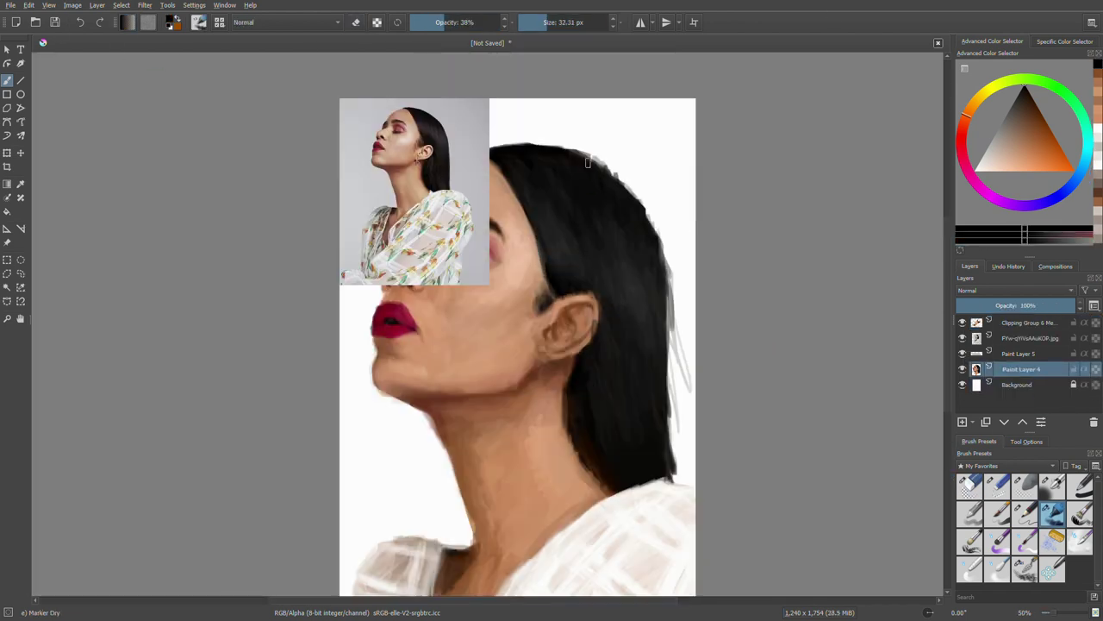
- Move Paint Layer 6 above the reference layer and erase the hair's right edge
click(969, 485)
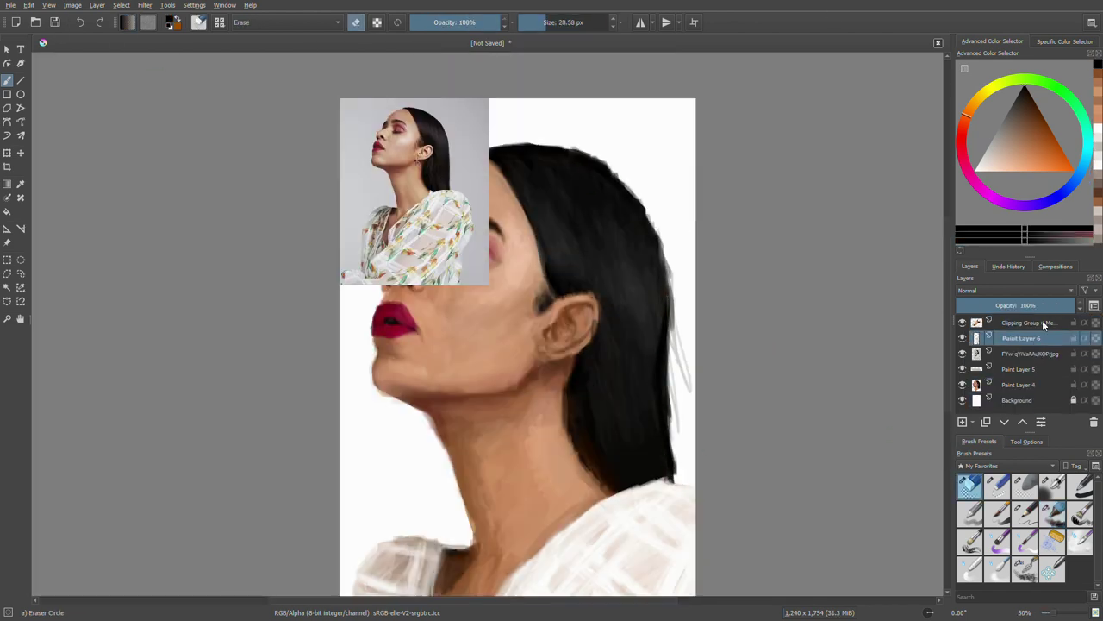
drag(1021, 369, 1022, 329)
click(1030, 354)
click(1022, 385)
mouse_move(724, 431)
mouse_down()
mouse_move(727, 258)
mouse_move(660, 123)
mouse_move(604, 112)
mouse_up()
click(1031, 323)
- Transform the reference photo so it sits over the neck area
click(1052, 514)
click(969, 485)
click(1010, 385)
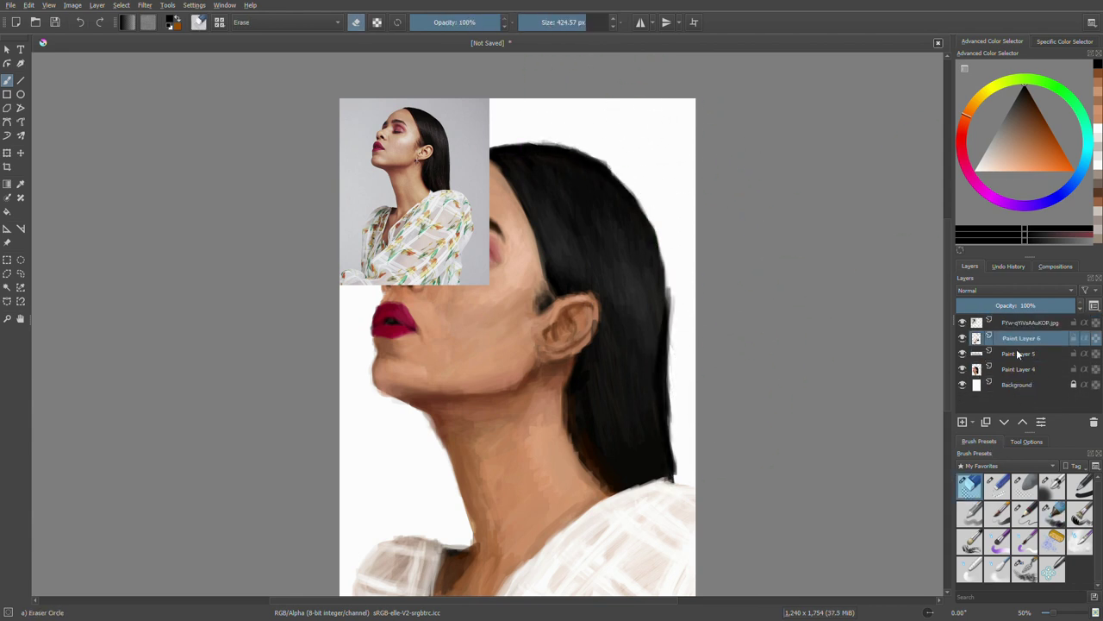
key(ctrl+e)
key(ctrl+t)
key(Return)
drag(413, 190, 586, 358)
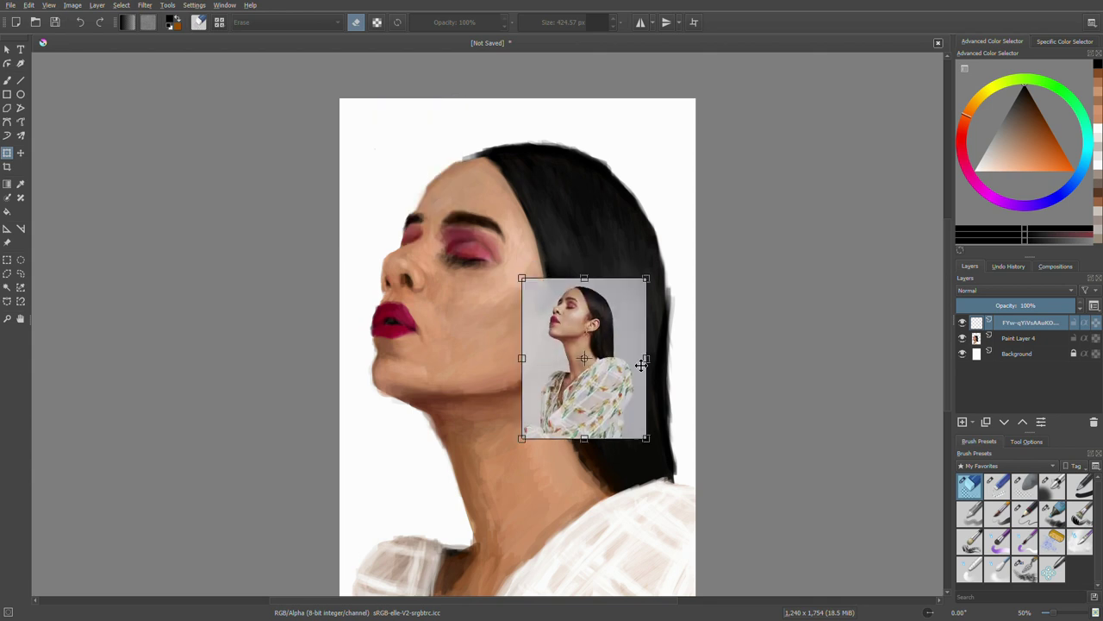
key(Return)
key(b)
key(slash)
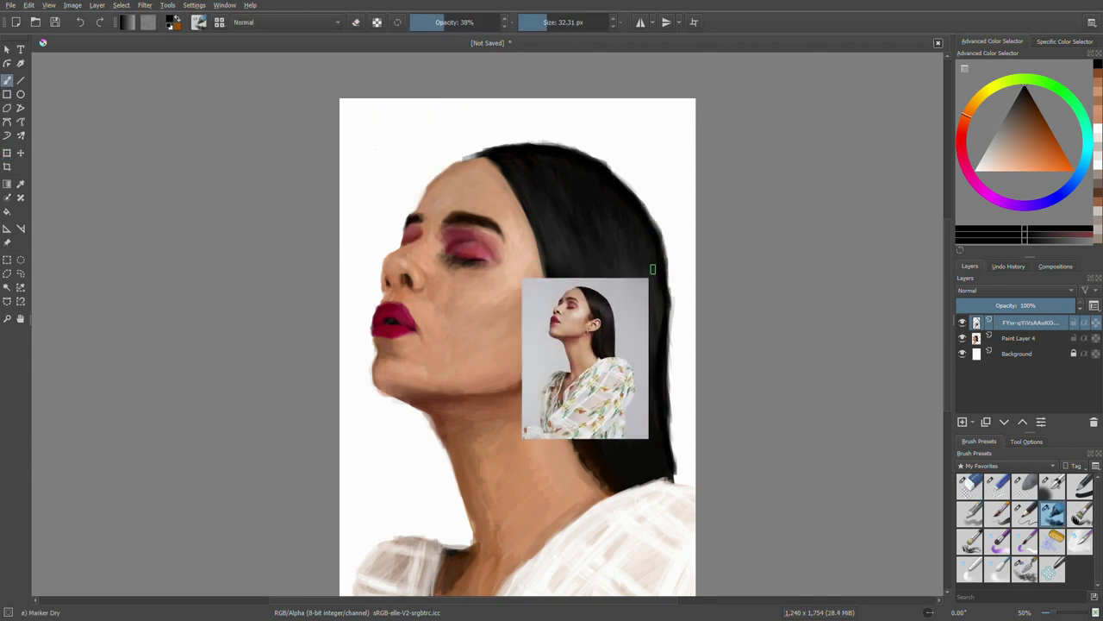
- Repaint the hair edge and place a duplicated reference photo over the face
drag(653, 269, 669, 414)
drag(669, 310, 676, 488)
key(ctrl+j)
click(969, 485)
drag(702, 259, 681, 483)
key(ctrl+t)
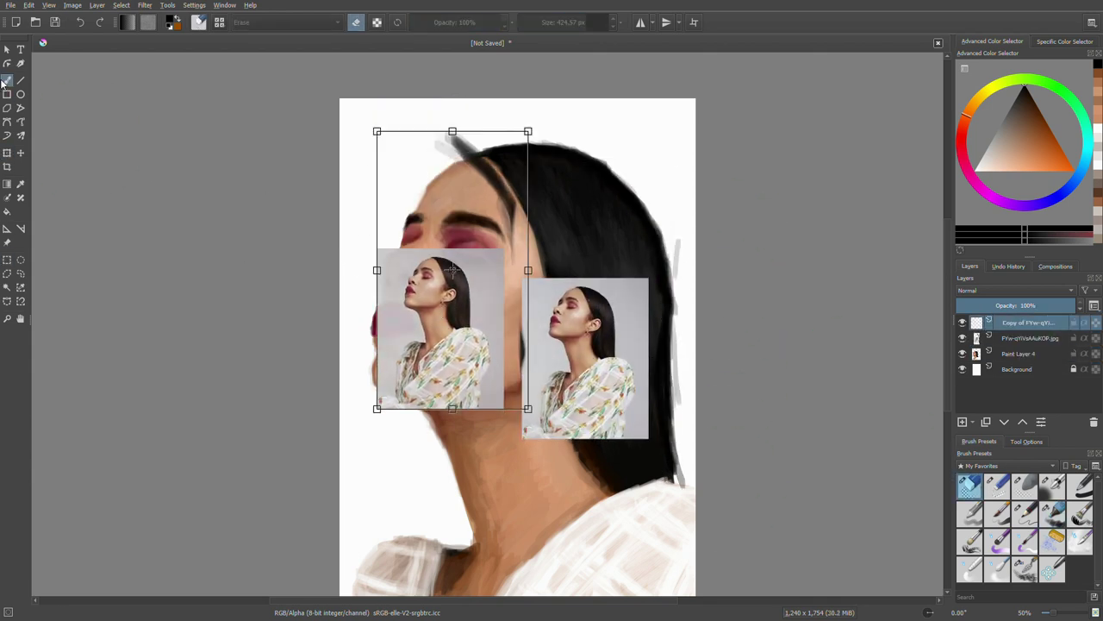
click(4, 82)
- Erase the right-hand reference photo, shrink the brush and add a new paint layer
drag(552, 310, 595, 405)
key(Page_Down)
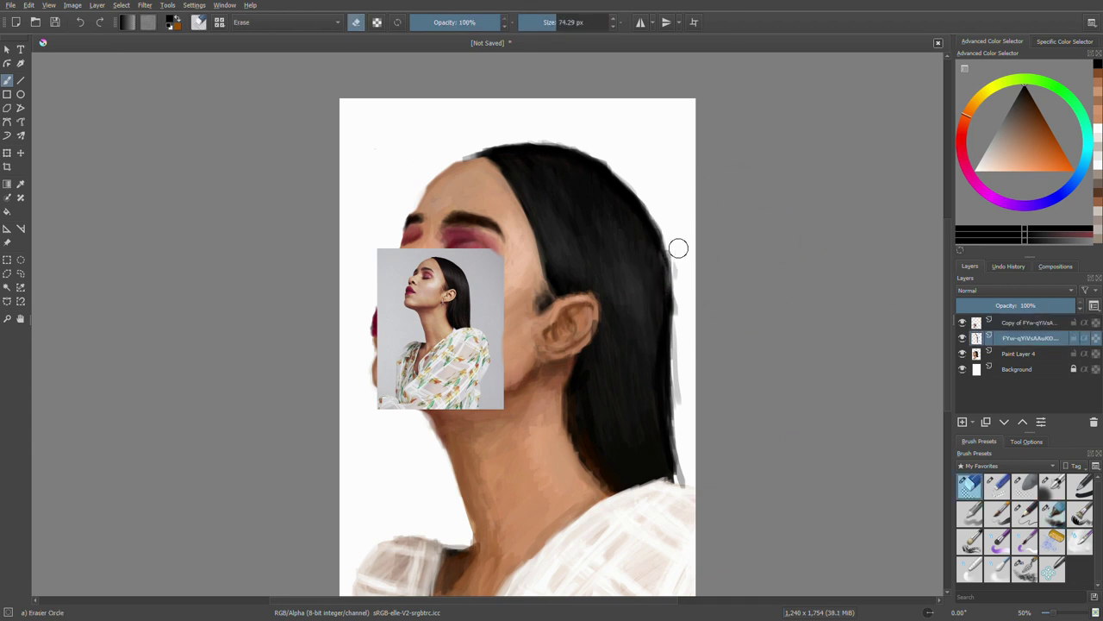
key(Page_Down)
key(Page_Down)
key(Insert)
- Paint the right hair edge solid black, softening then repainting parts of it
drag(642, 220, 683, 482)
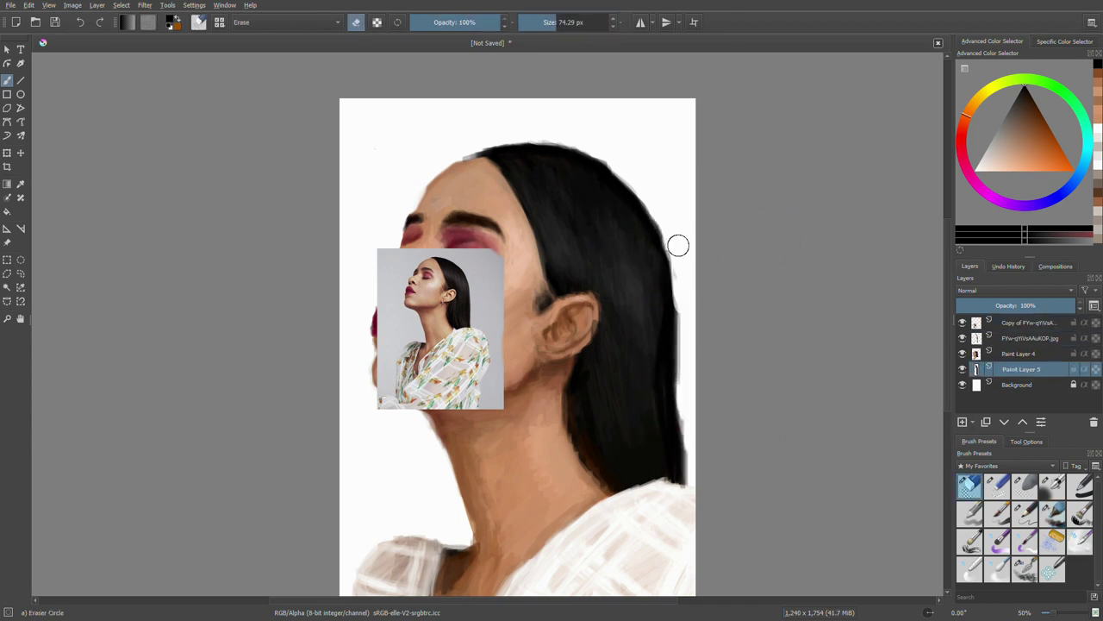
key(slash)
mouse_move(678, 233)
mouse_down()
mouse_move(681, 354)
mouse_move(690, 259)
mouse_up()
key(slash)
drag(681, 319, 669, 401)
key(Page_Up)
key(Page_Up)
- Undo the last hair-edge stroke, lower brush opacity to 5% and hide the pasted reference photo
click(82, 22)
key(i)
key(i)
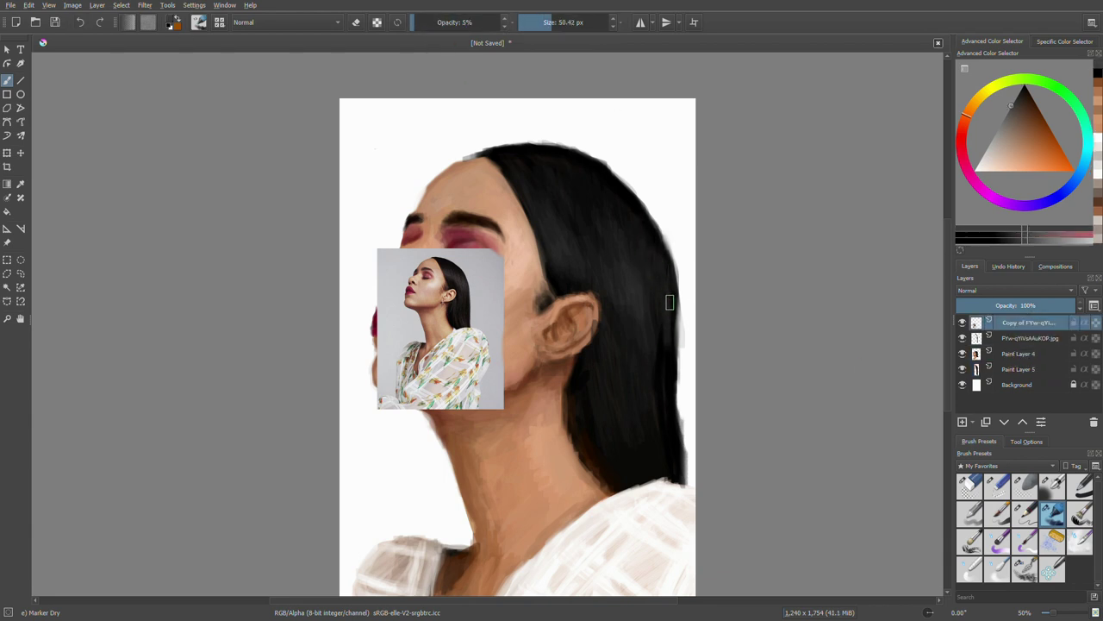
click(963, 322)
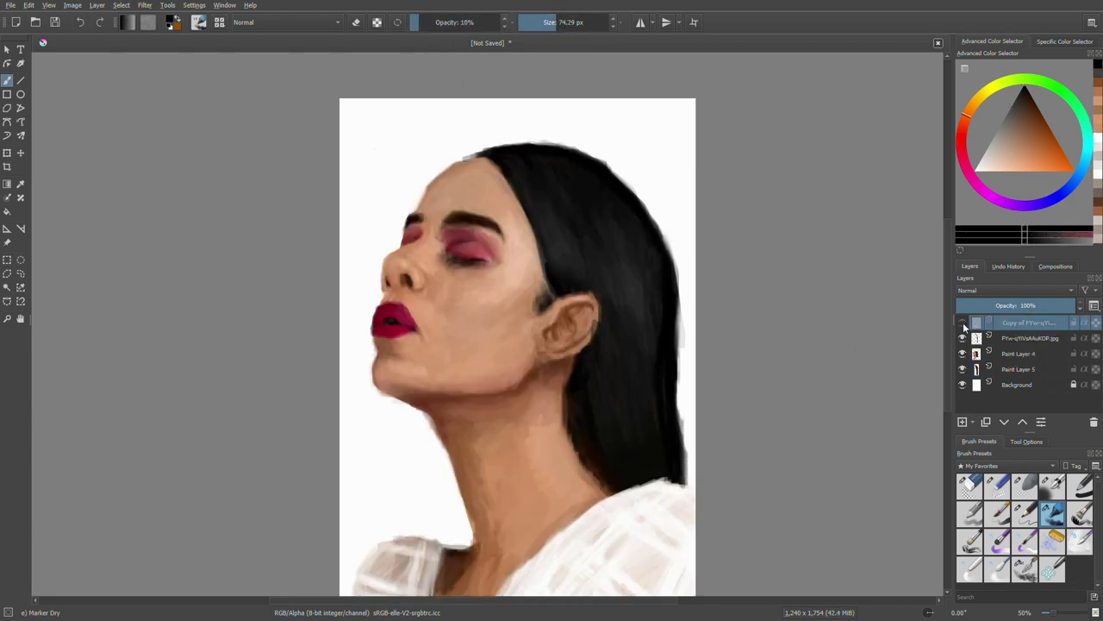
key(ctrl+t)
- Clear the reference image from the top layer and set a smaller brush at 38% opacity
click(969, 485)
key(ctrl+r)
key(Delete)
key(Page_Down)
key(Page_Down)
key(slash)
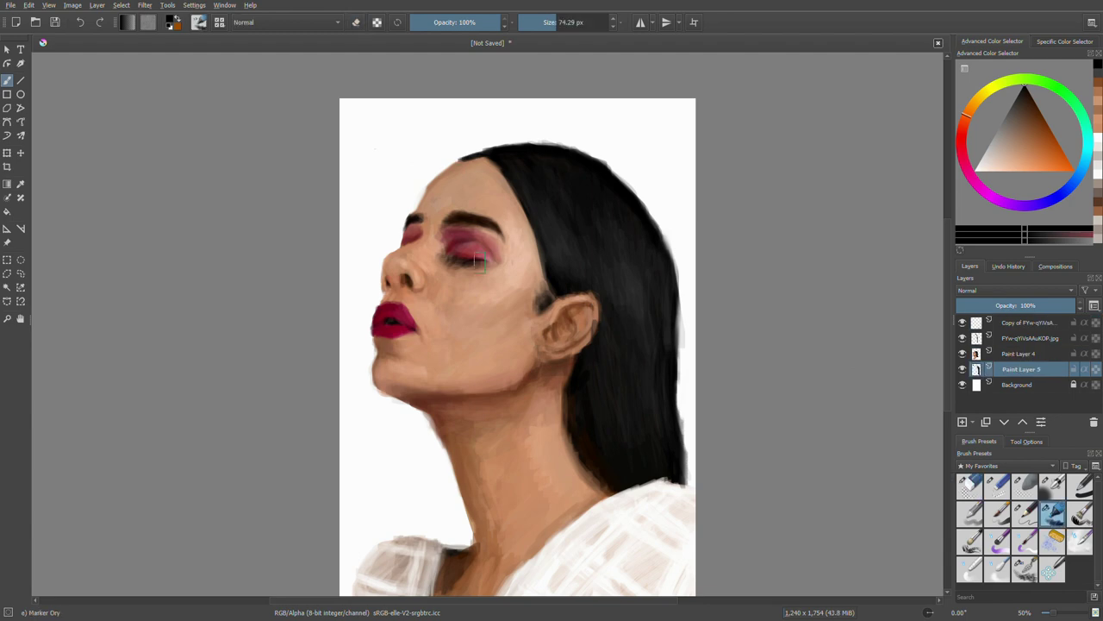
scroll(419, 259, up, 3)
key(Page_Up)
key(i)
key(i)
key(i)
key([)
key([)
key([)
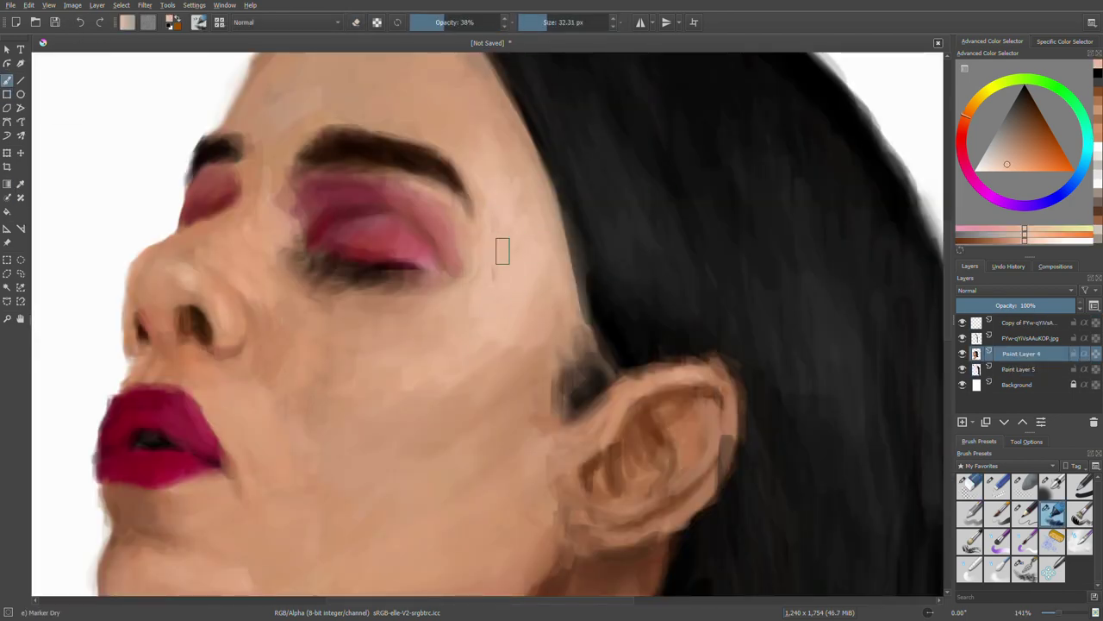
- Sample pink, orange-brown and light skin tones for the face and neck
key(2)
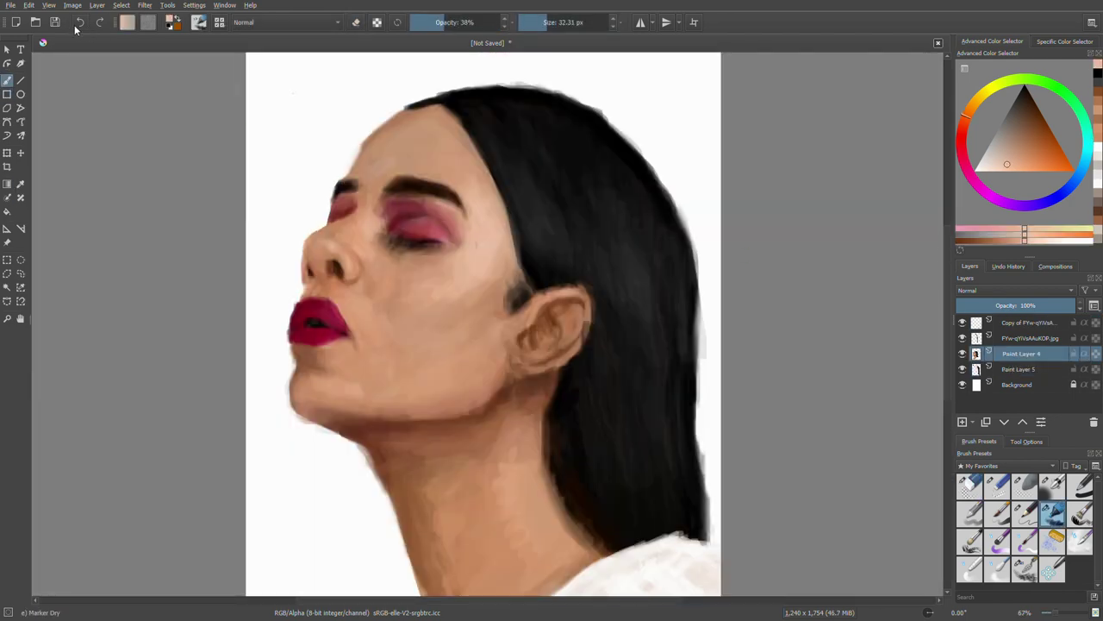
ctrl+click(376, 222)
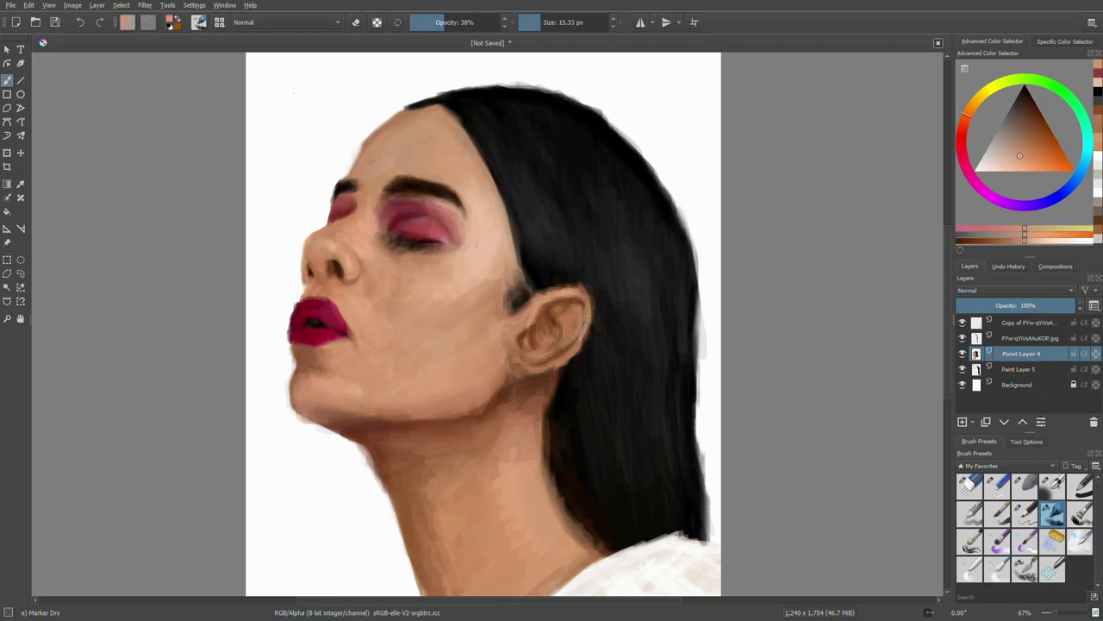
ctrl+click(586, 326)
key([)
key([)
key([)
key(minus)
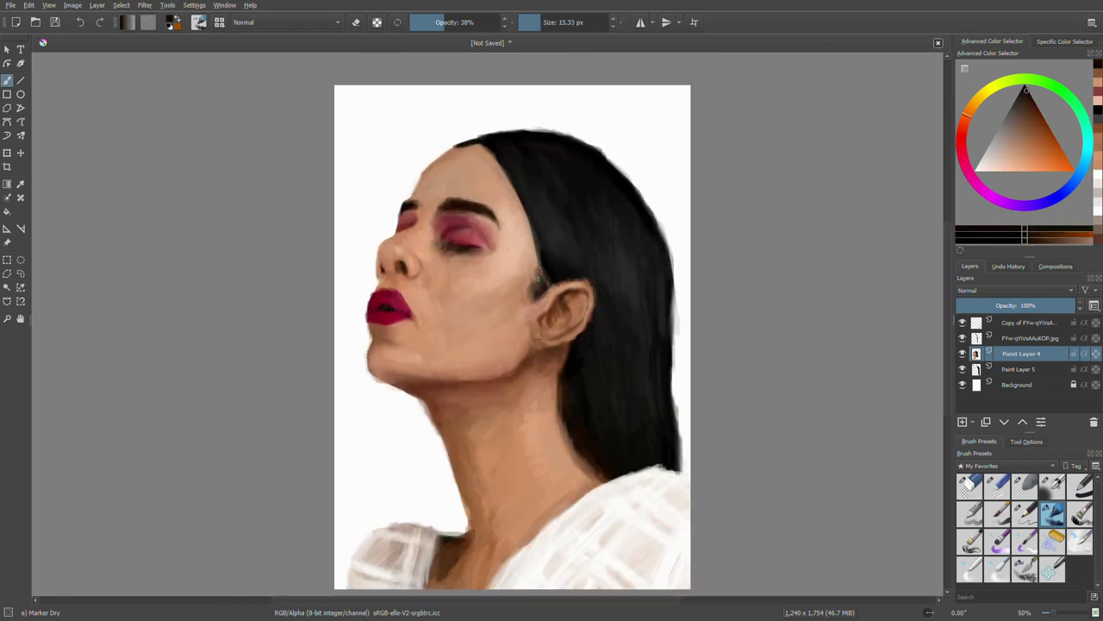
key(])
key(])
key(])
drag(1020, 108, 1020, 157)
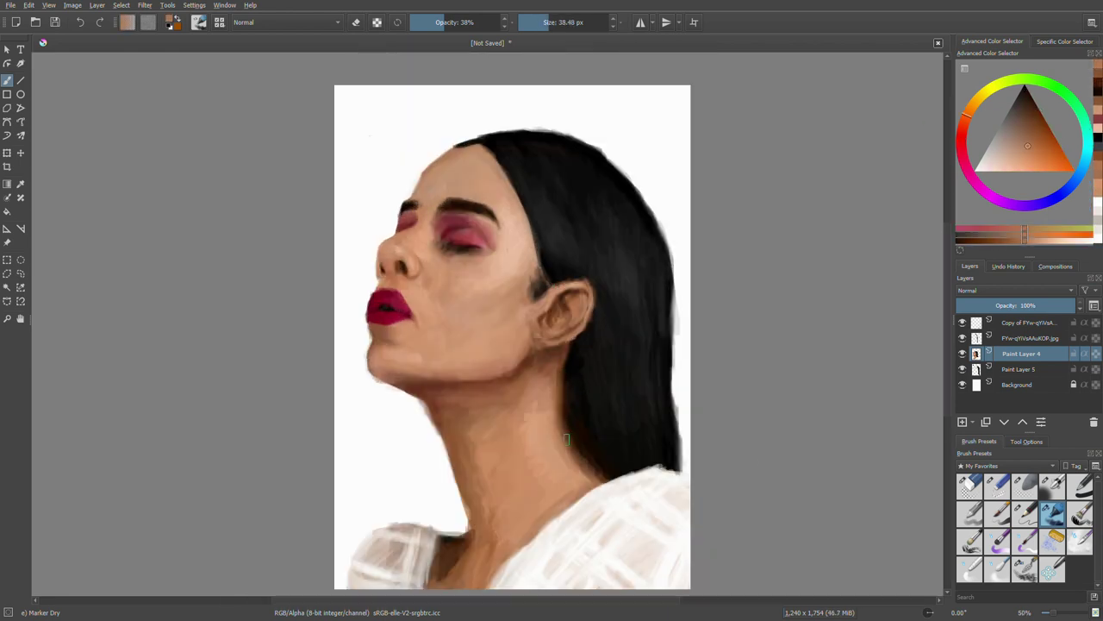
key(minus)
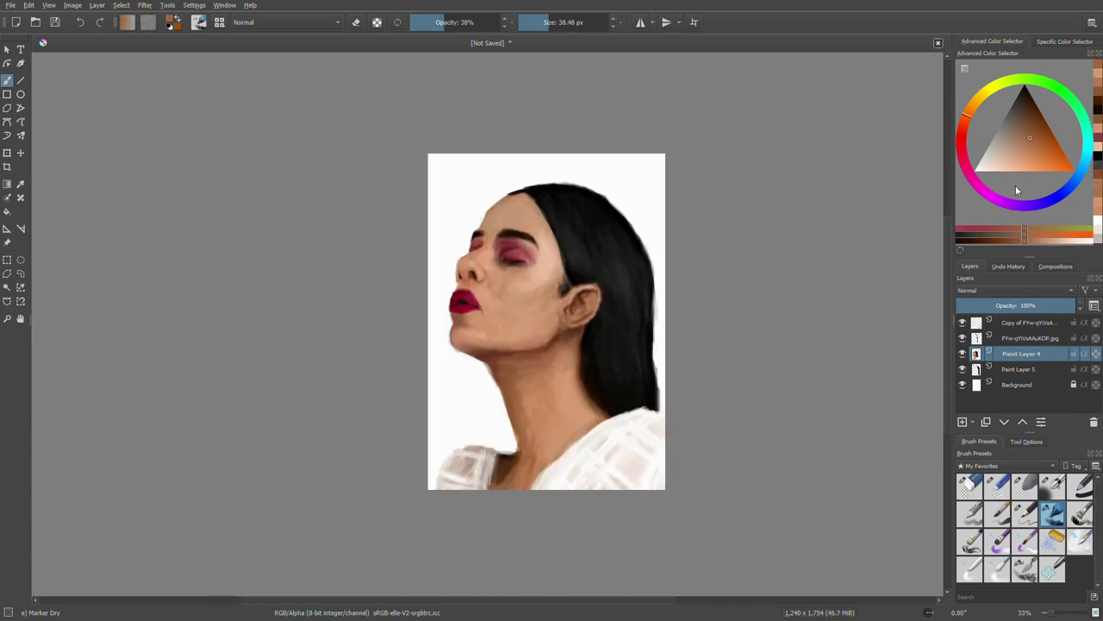
- Adjust the painting colour darker then lighter, and add a new background layer
key(k)
key(k)
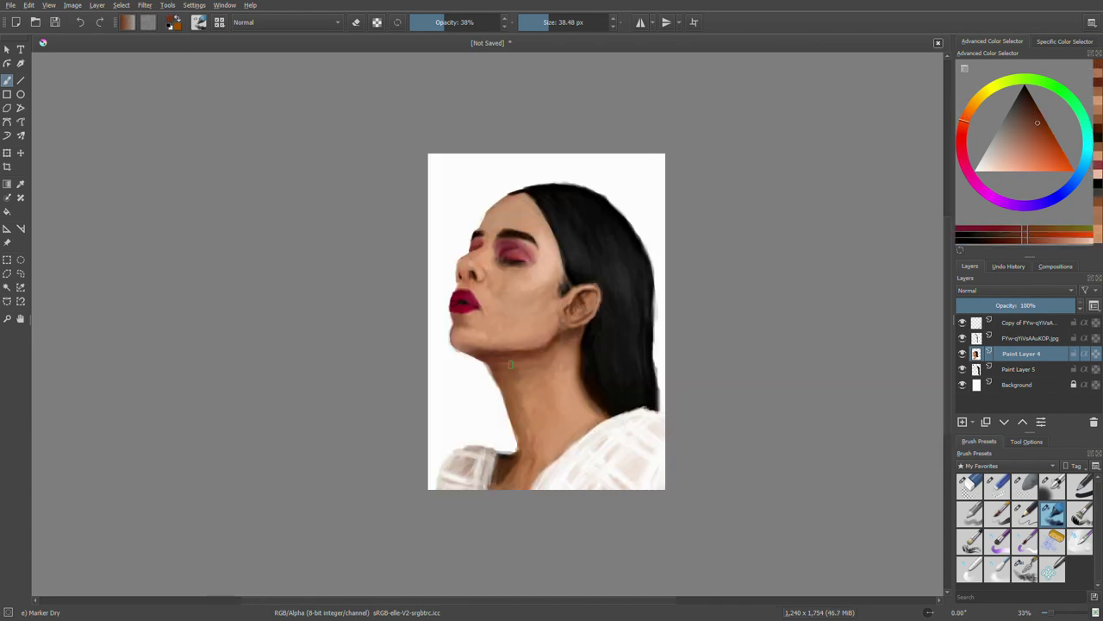
key(k)
key(l)
key(l)
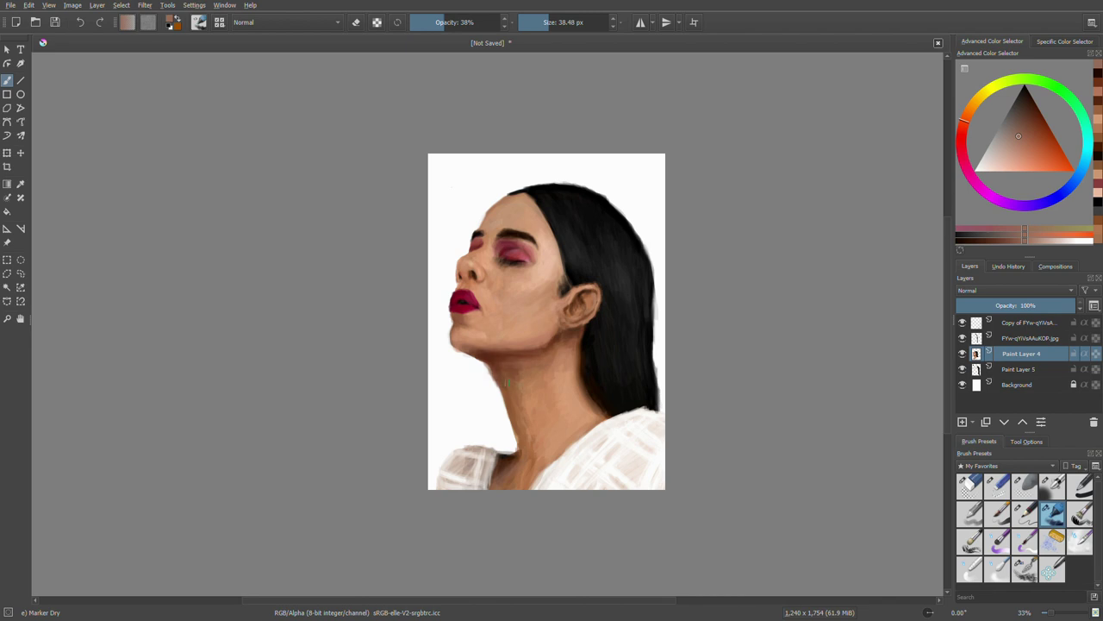
key(l)
key(Insert)
click(1005, 422)
click(1005, 422)
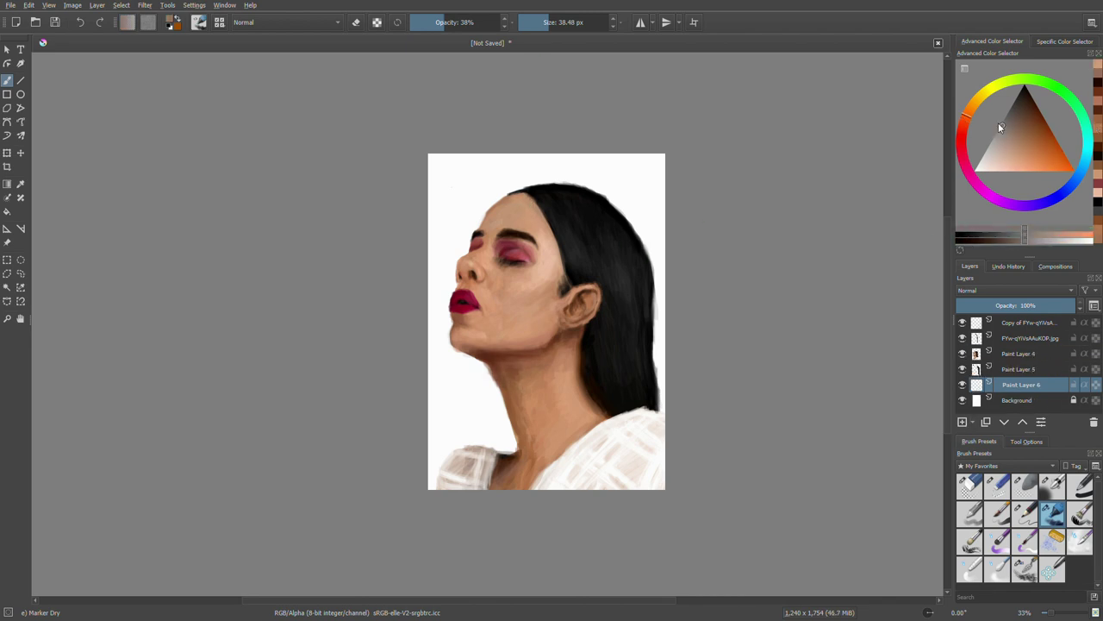
- Fill the background layer with a grey-to-white gradient instead of a trial pink fill
key(f)
click(642, 188)
key(ctrl+z)
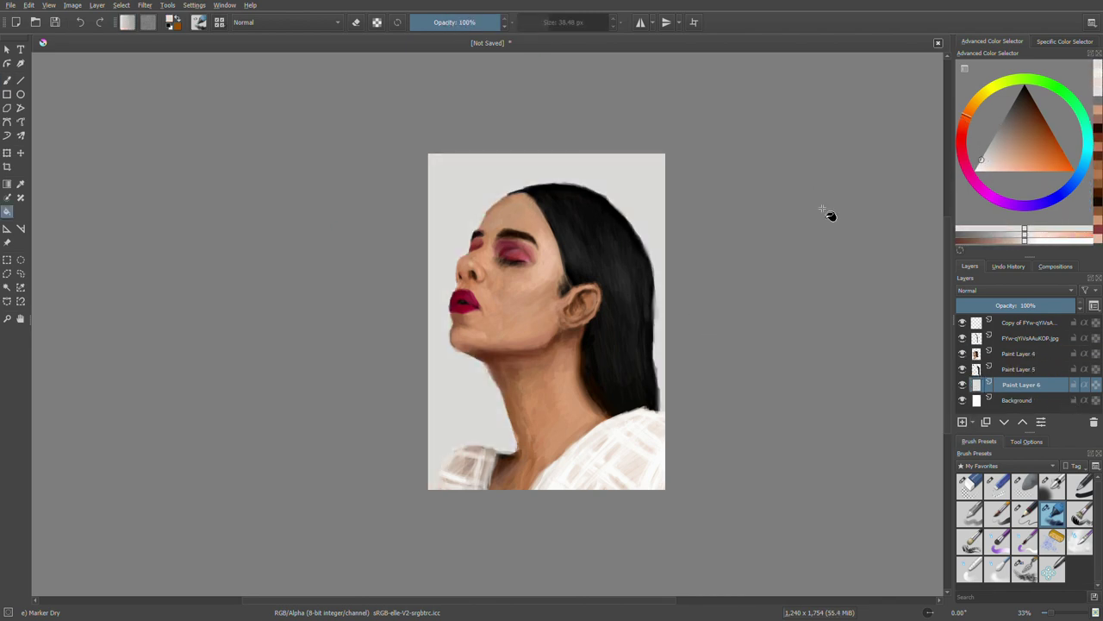
key(g)
drag(443, 253, 526, 449)
- Add another paint layer and delete the reference photo layers
click(962, 422)
key(b)
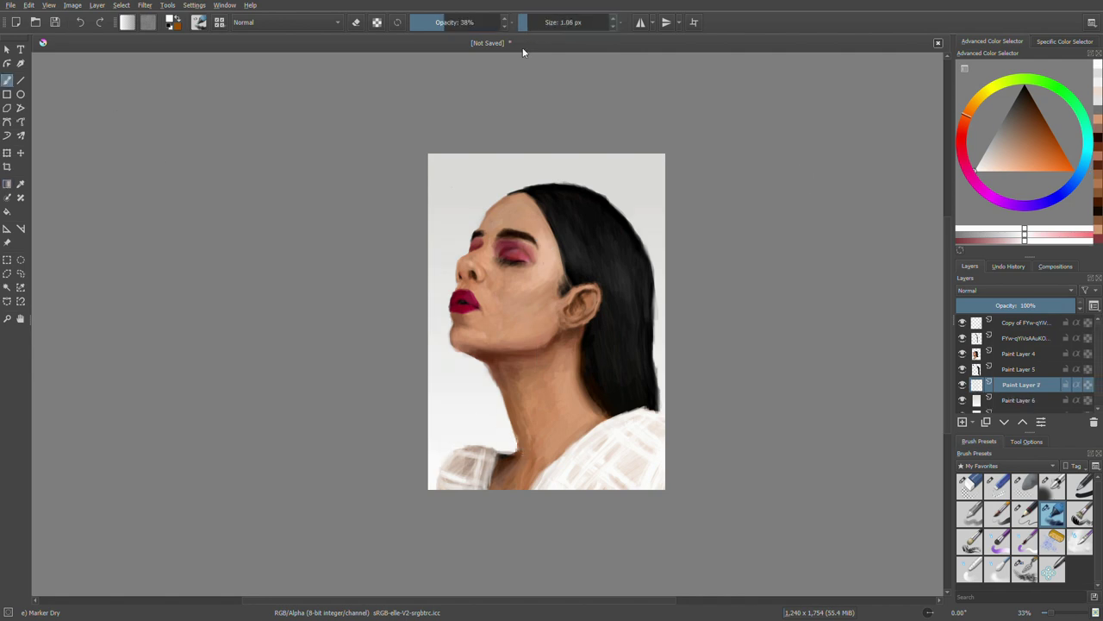
scroll(357, 265, up, 4)
scroll(419, 269, down, 3)
key(shift+Delete)
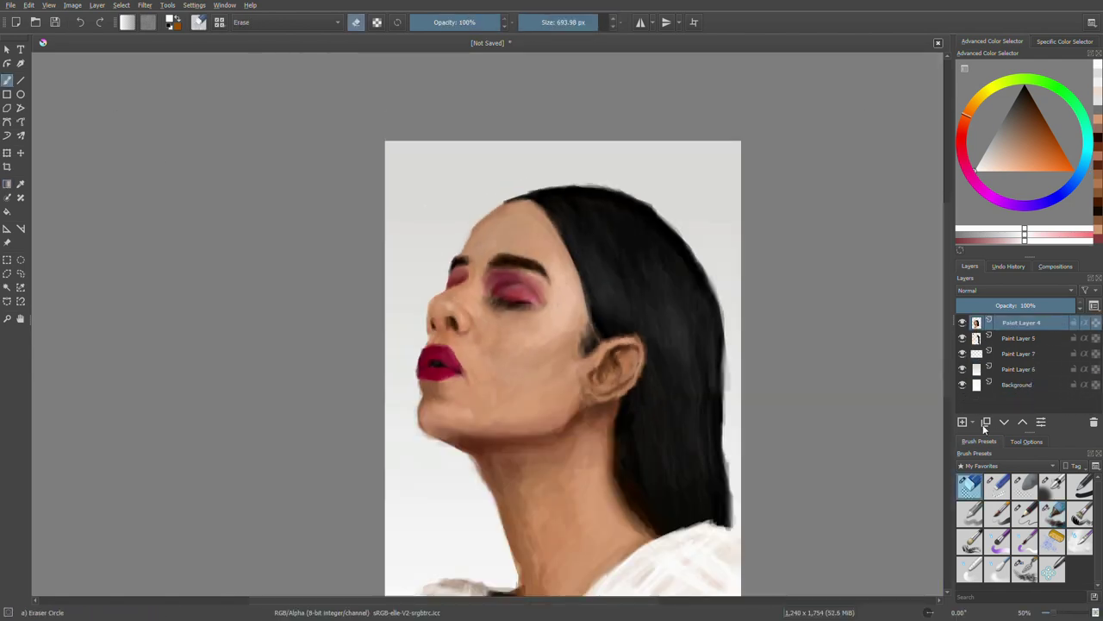
scroll(500, 307, up, 1)
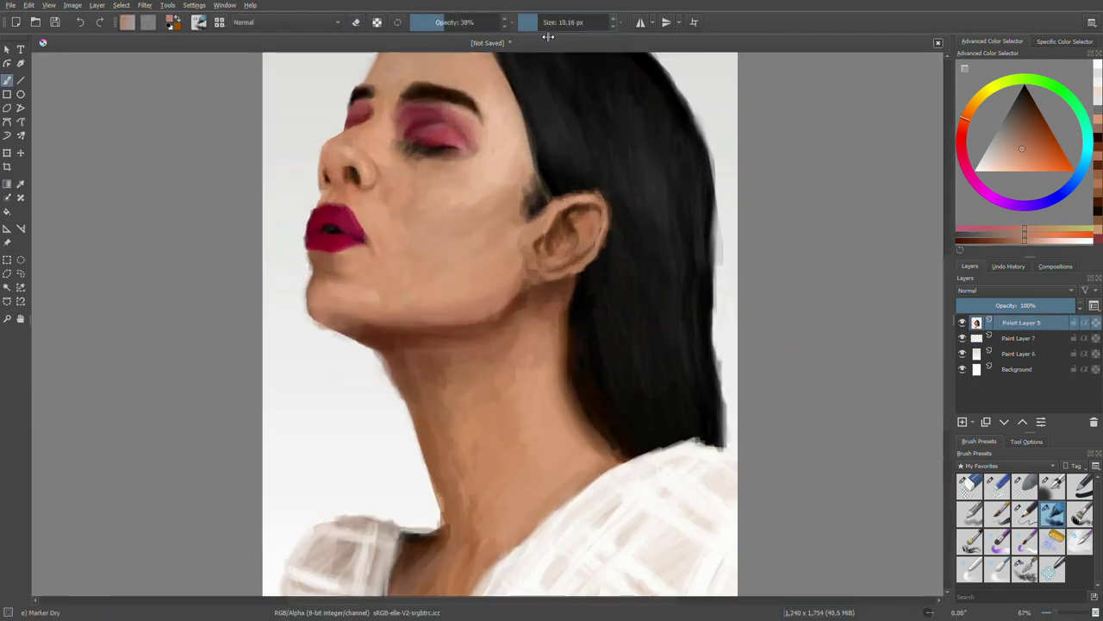
- Pick a skin tone and toggle between the large circle eraser and the dry marker brush
ctrl+click(500, 307)
click(1035, 117)
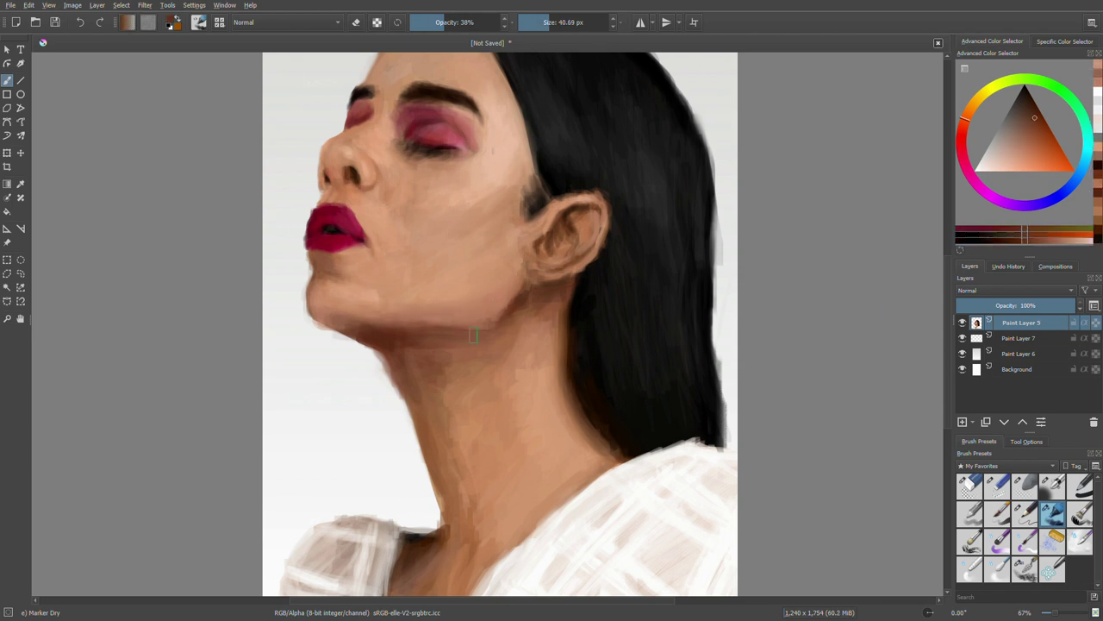
key(e)
scroll(360, 377, down, 5)
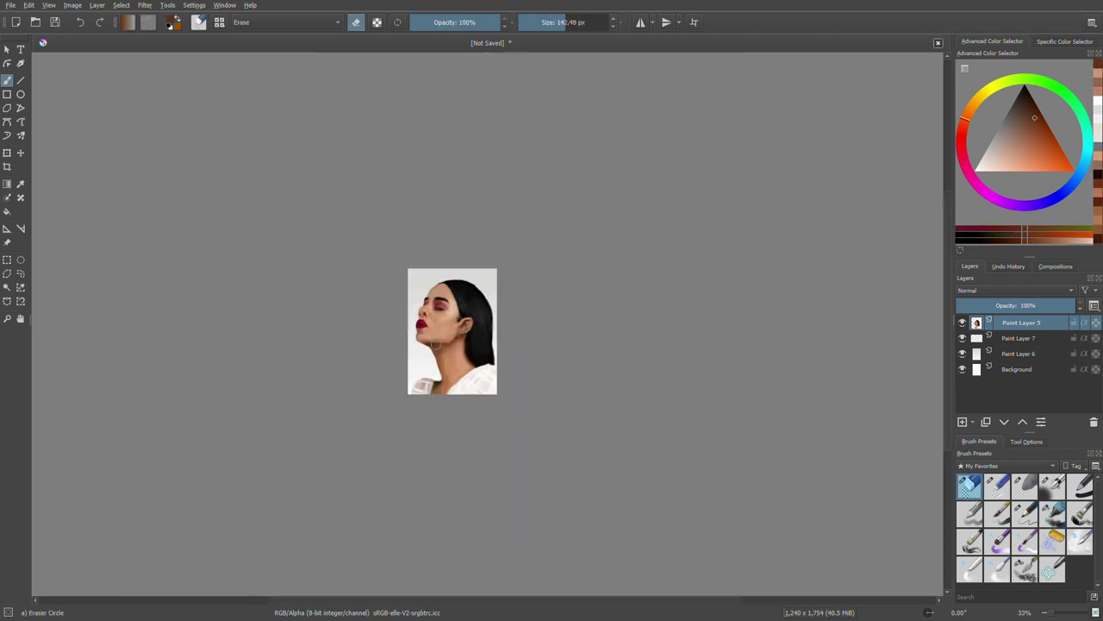
scroll(591, 325, up, 5)
key(e)
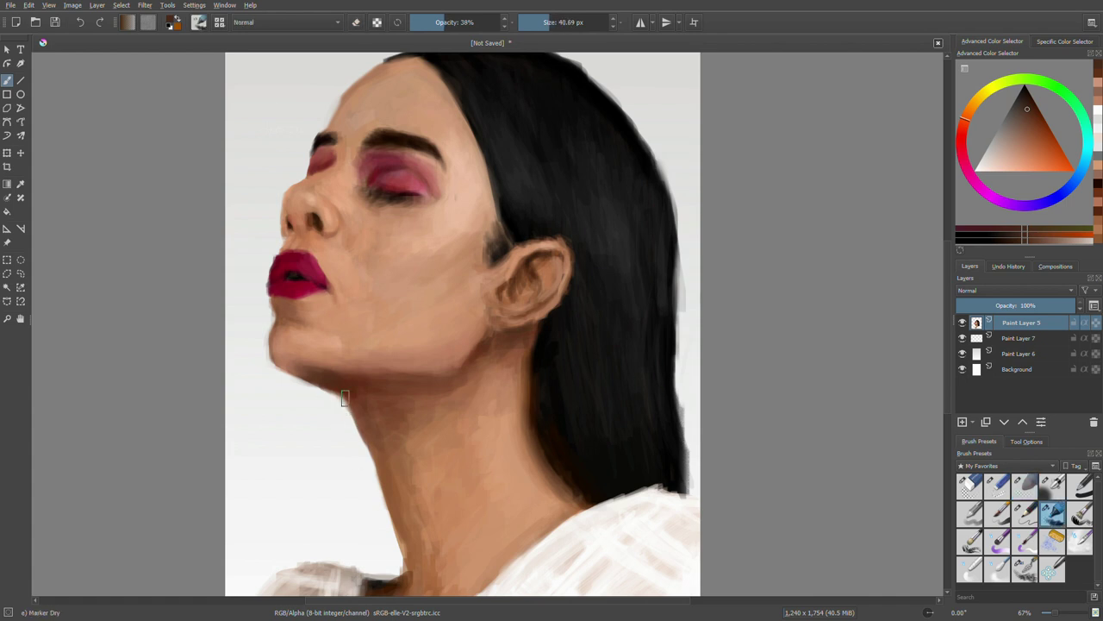
- Paint a bright white earring below the ear and refine its stem and ring
click(996, 150)
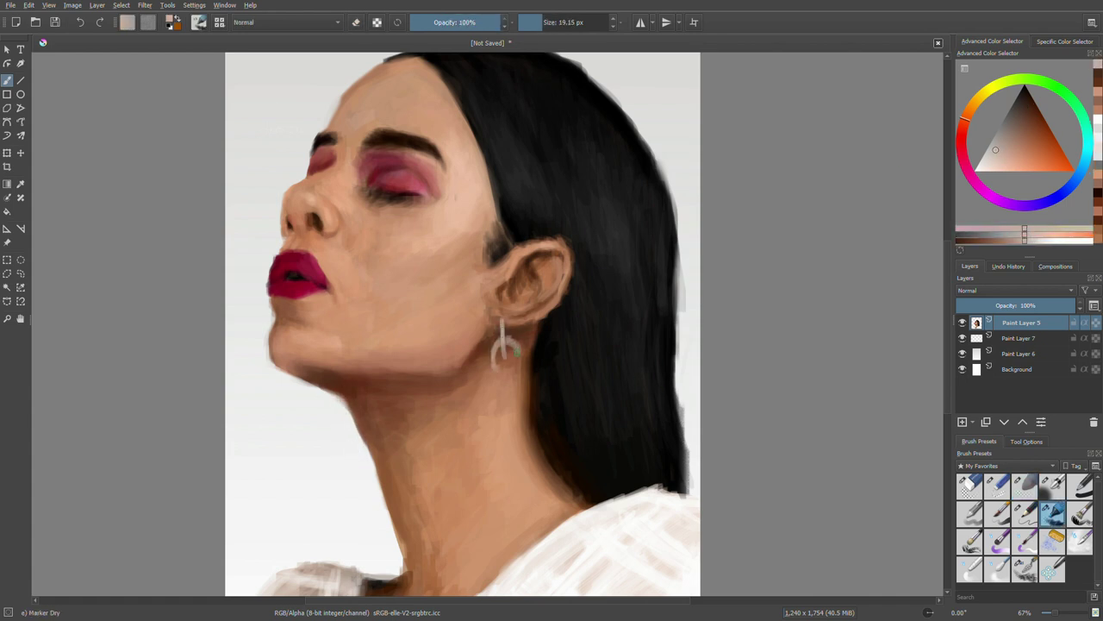
mouse_move(504, 326)
mouse_down()
mouse_move(505, 368)
mouse_move(502, 358)
mouse_up()
ctrl+click(506, 353)
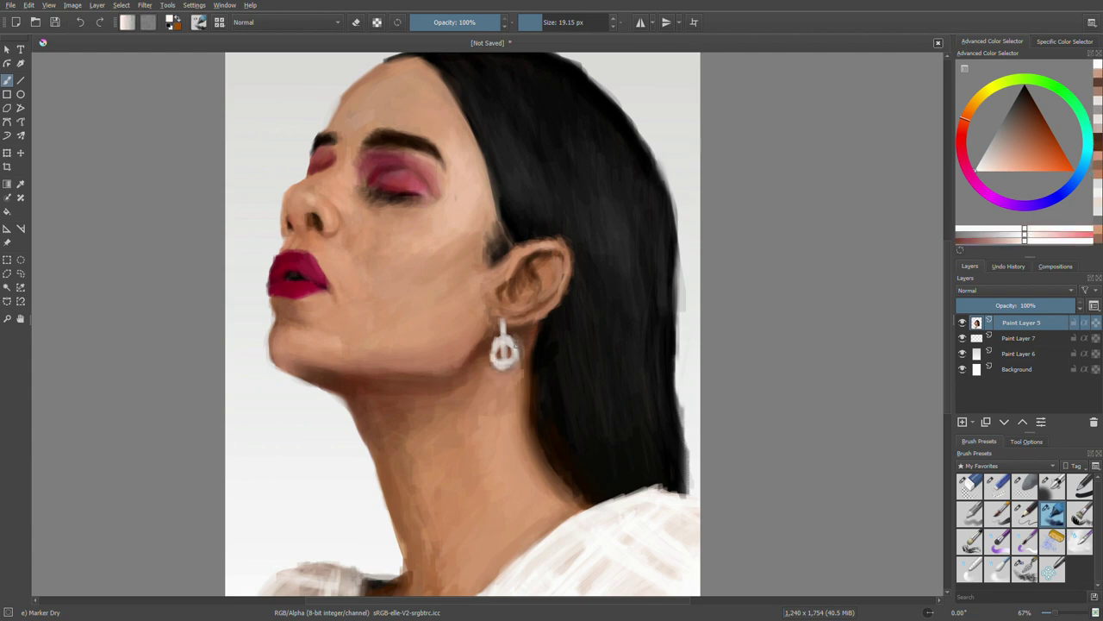
scroll(528, 383, up, 3)
drag(448, 197, 445, 312)
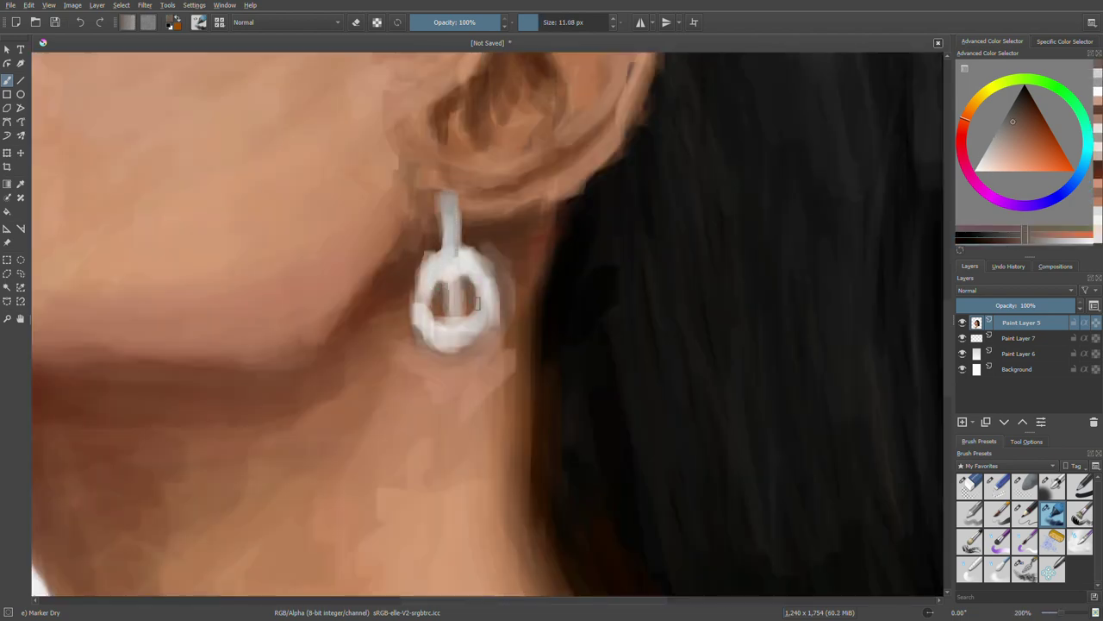
scroll(527, 411, down, 3)
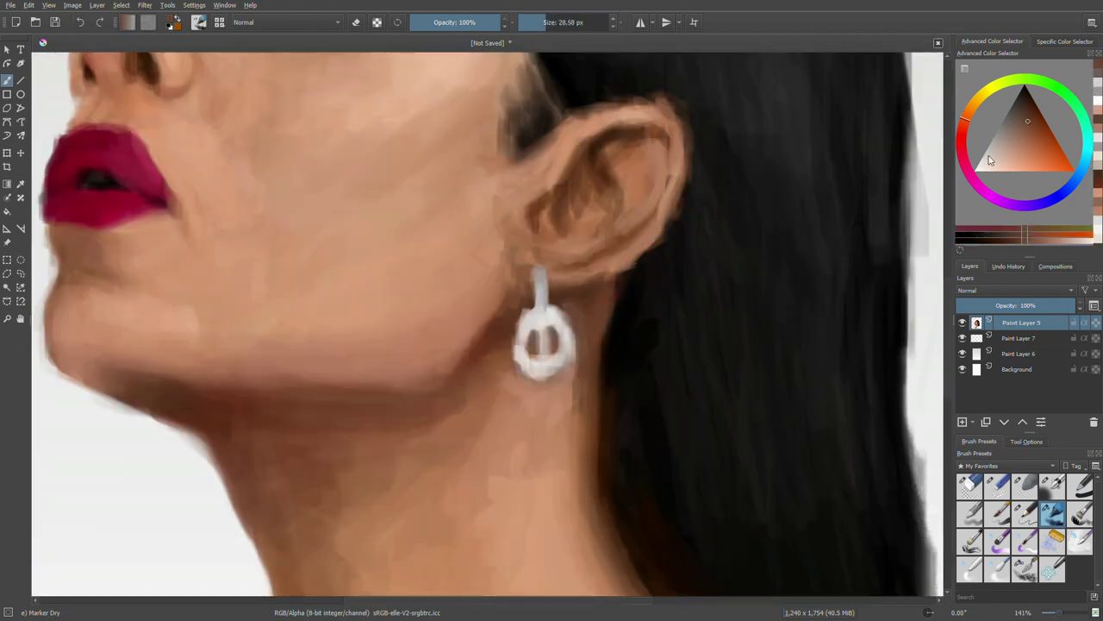
- Pick touch-up colours: a light face tone and a near-black hair colour
ctrl+click(534, 395)
scroll(533, 394, down, 4)
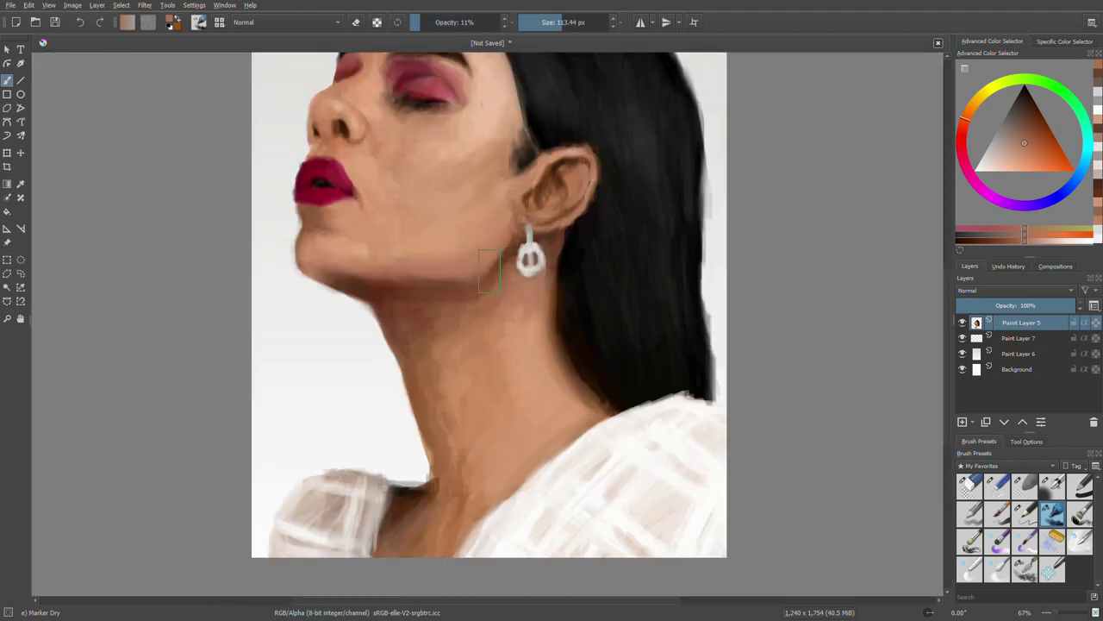
scroll(507, 120, down, 3)
scroll(516, 316, up, 5)
ctrl+click(515, 316)
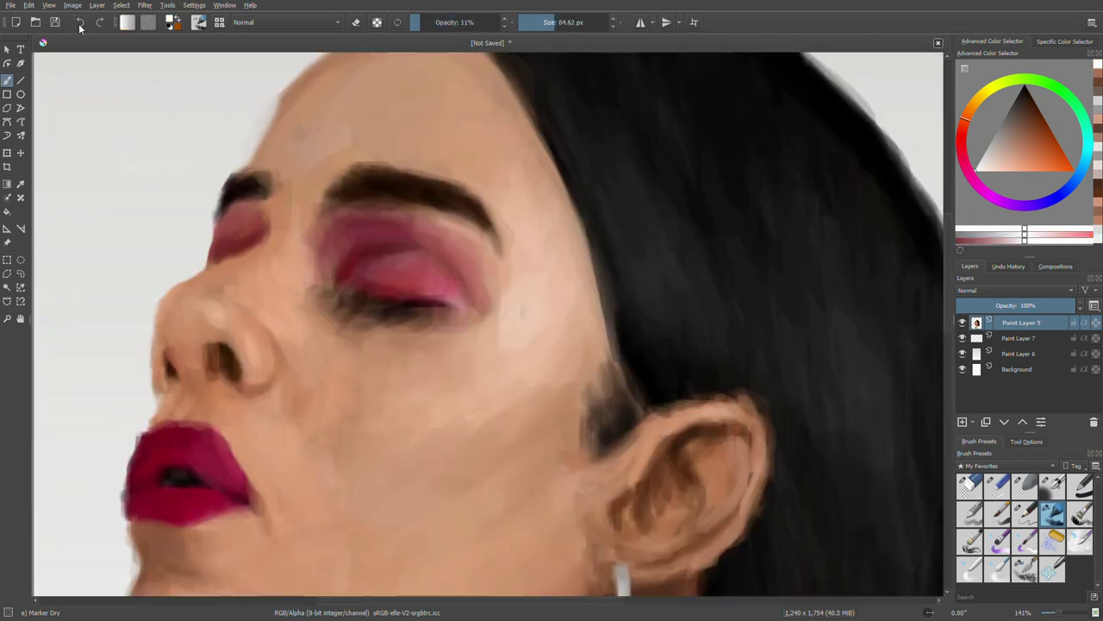
ctrl+click(749, 405)
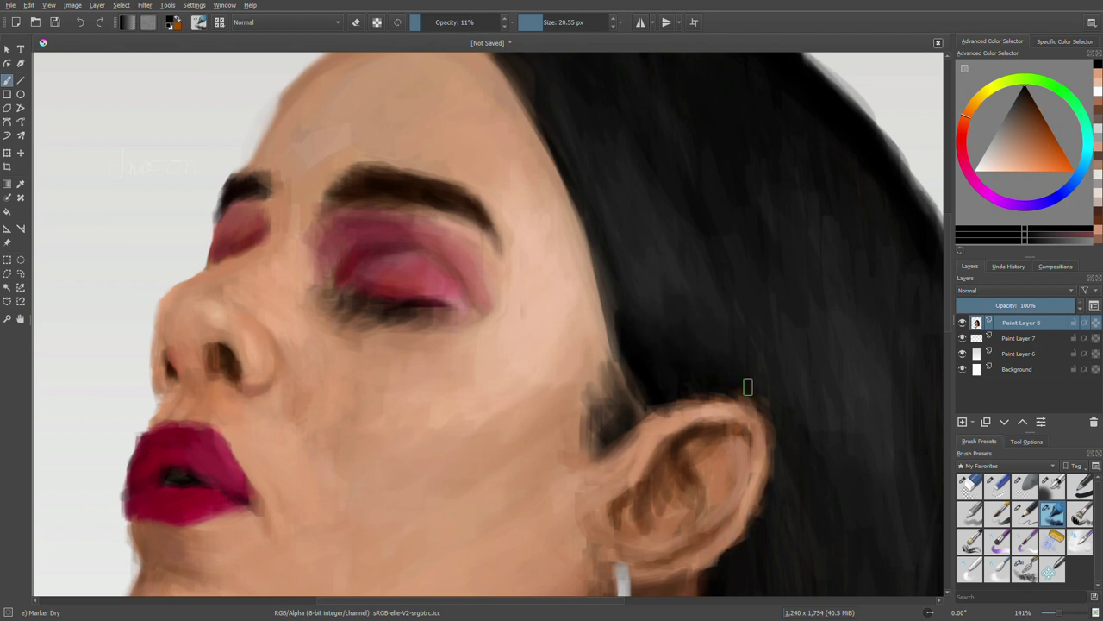